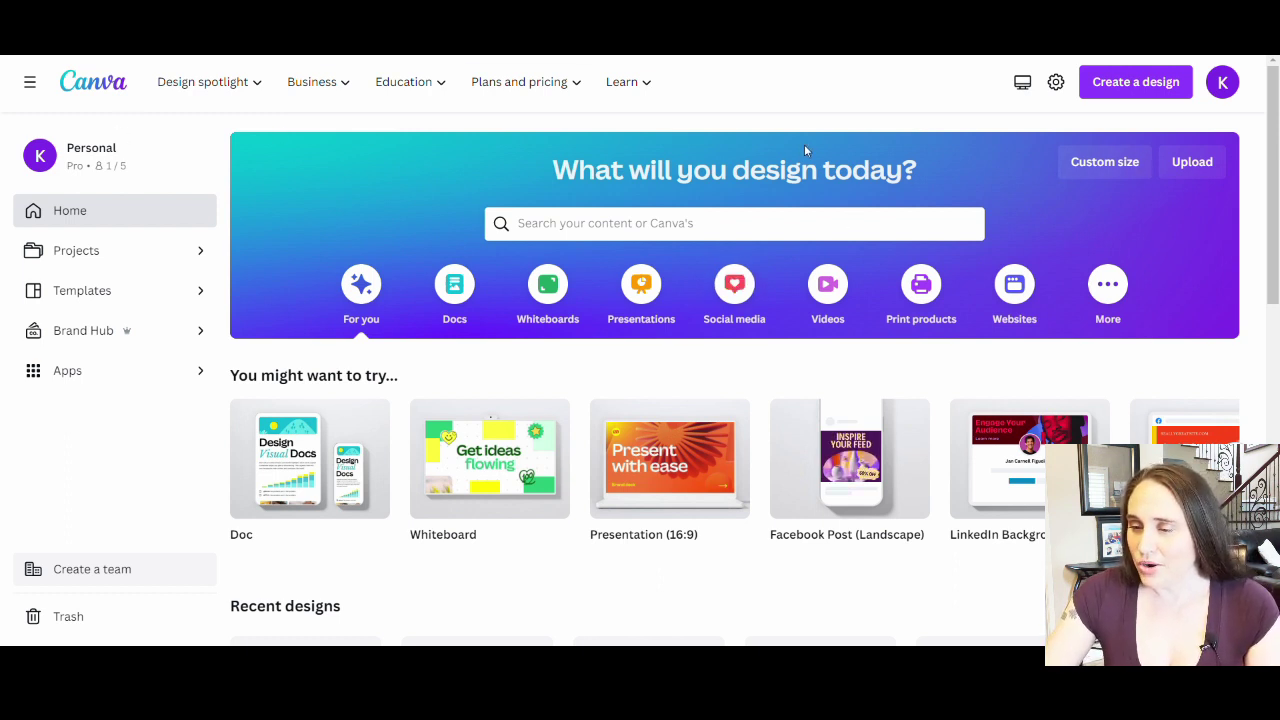
Create a new blank design with a custom size of 4500 × 5400 px.
click(1082, 173)
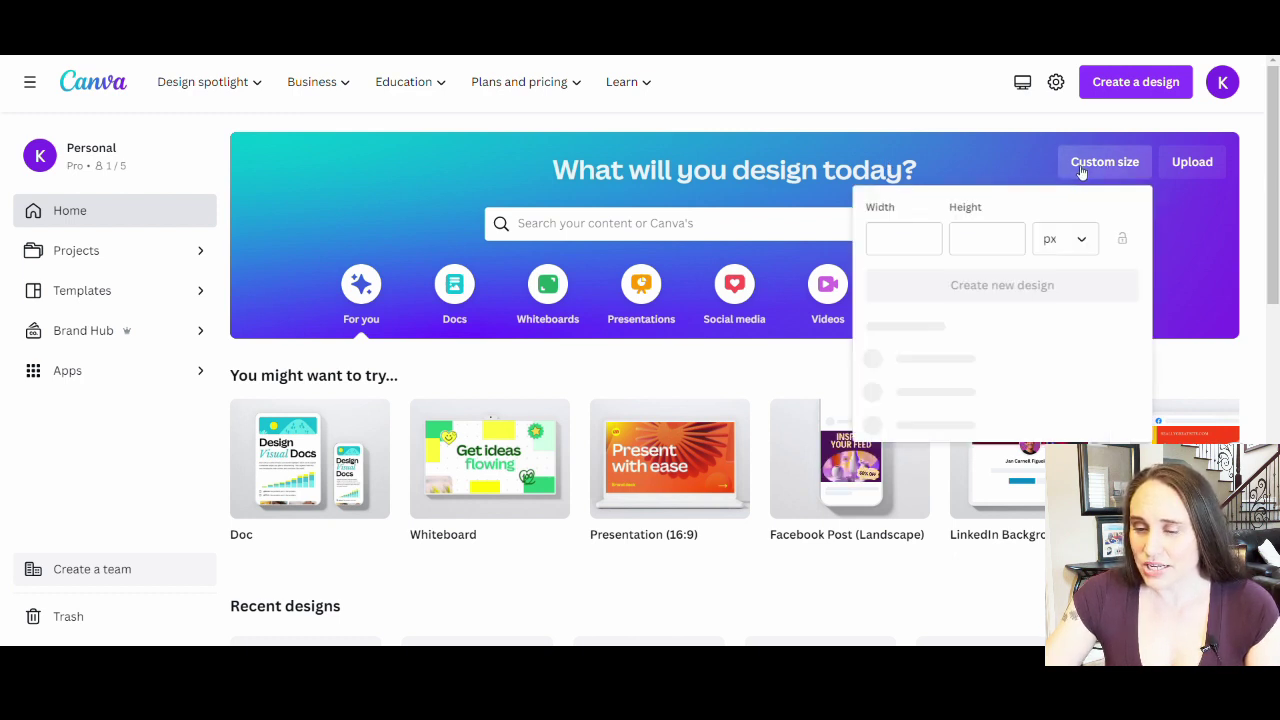
click(902, 240)
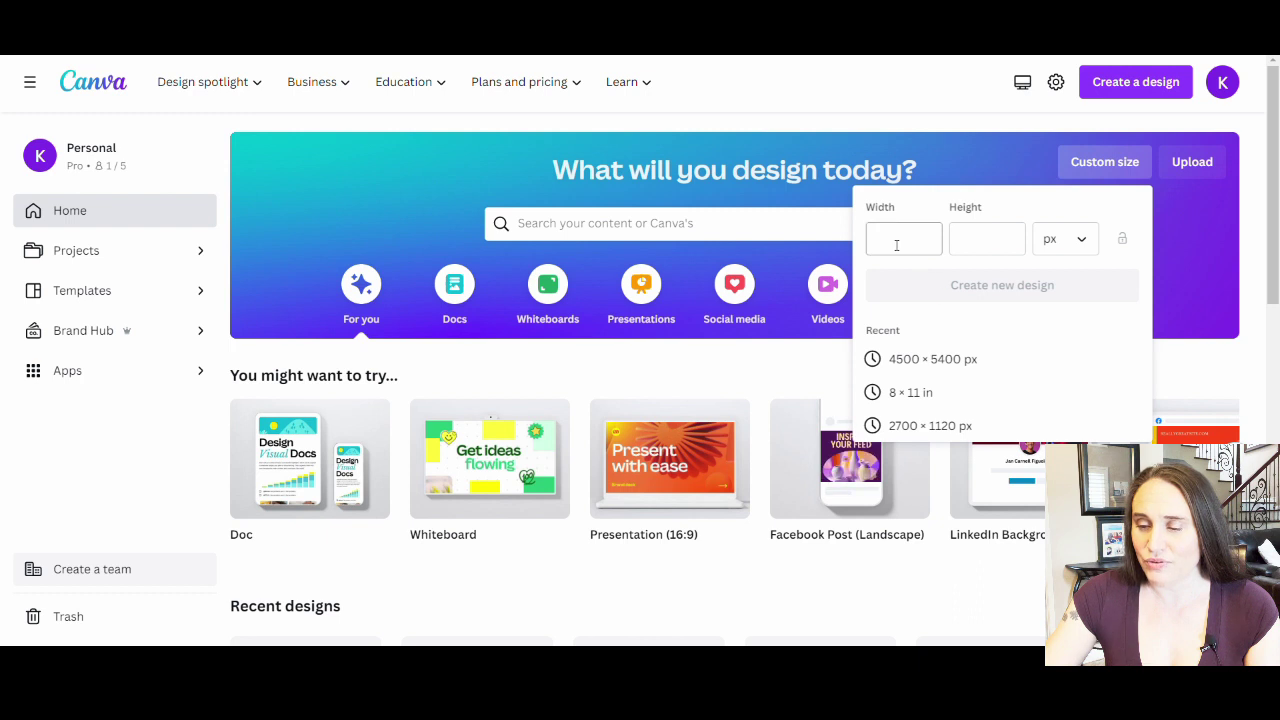
click(997, 244)
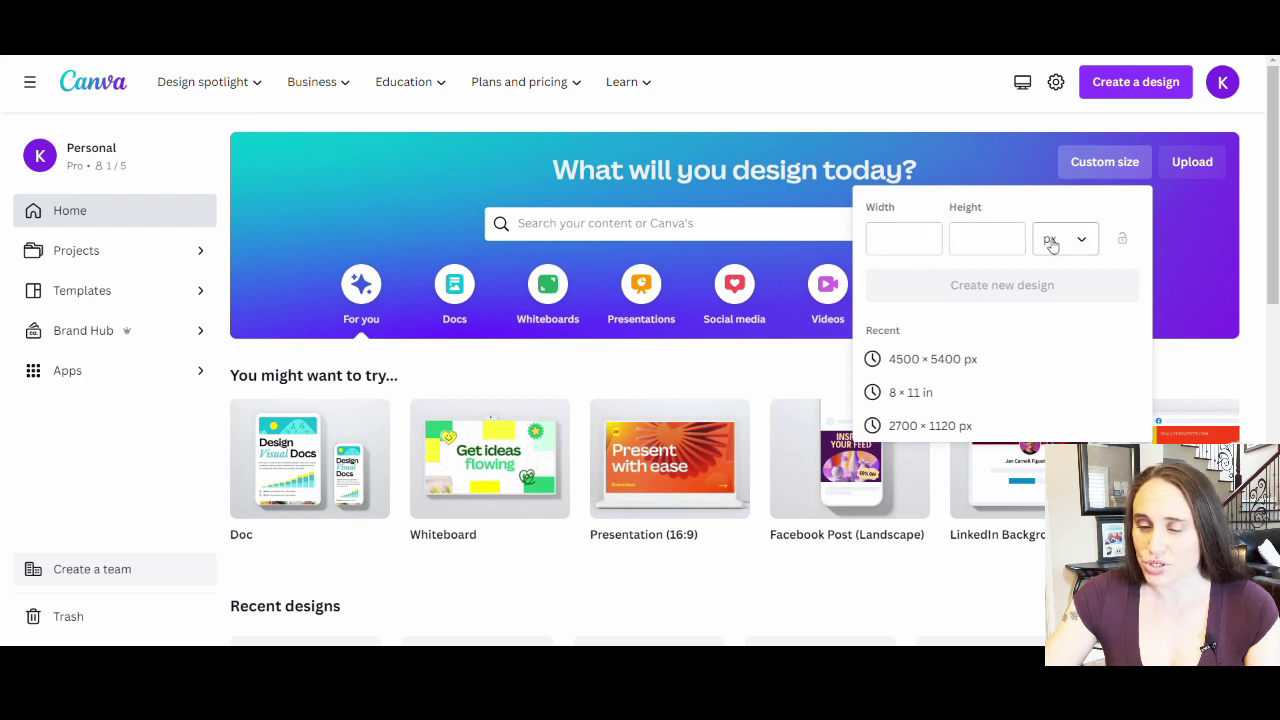
click(925, 365)
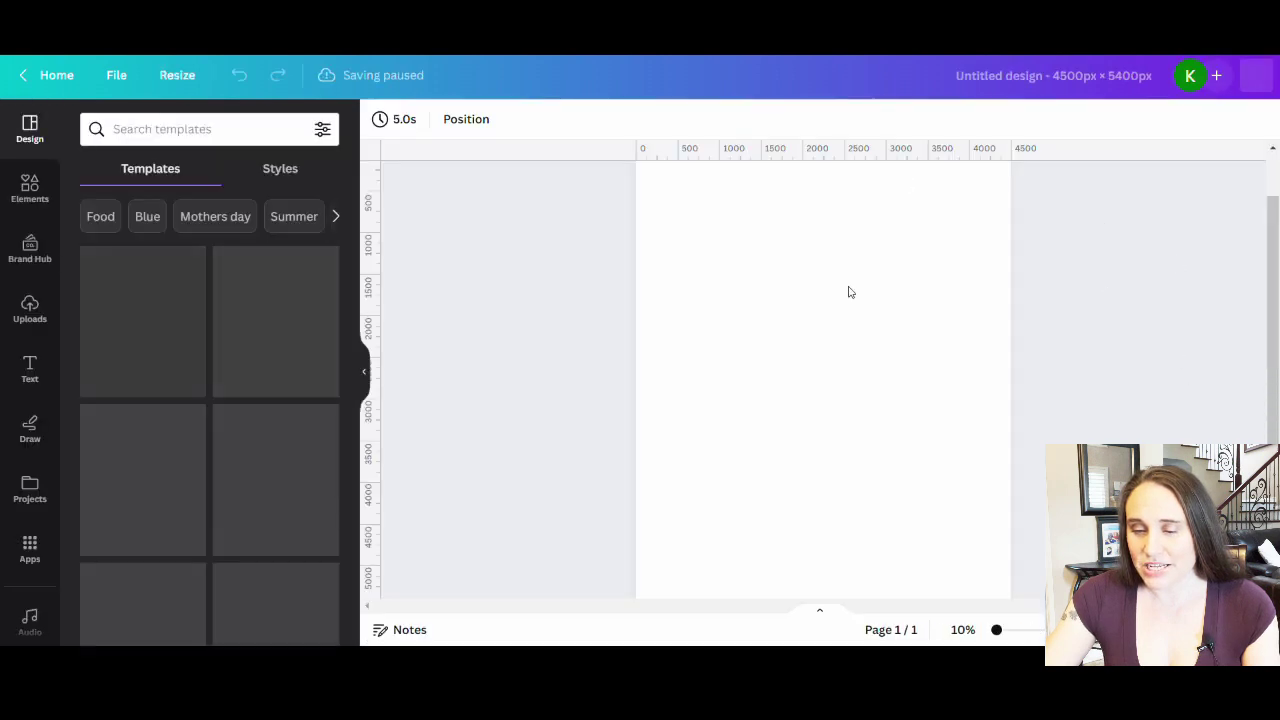
scroll(826, 350, down, 2)
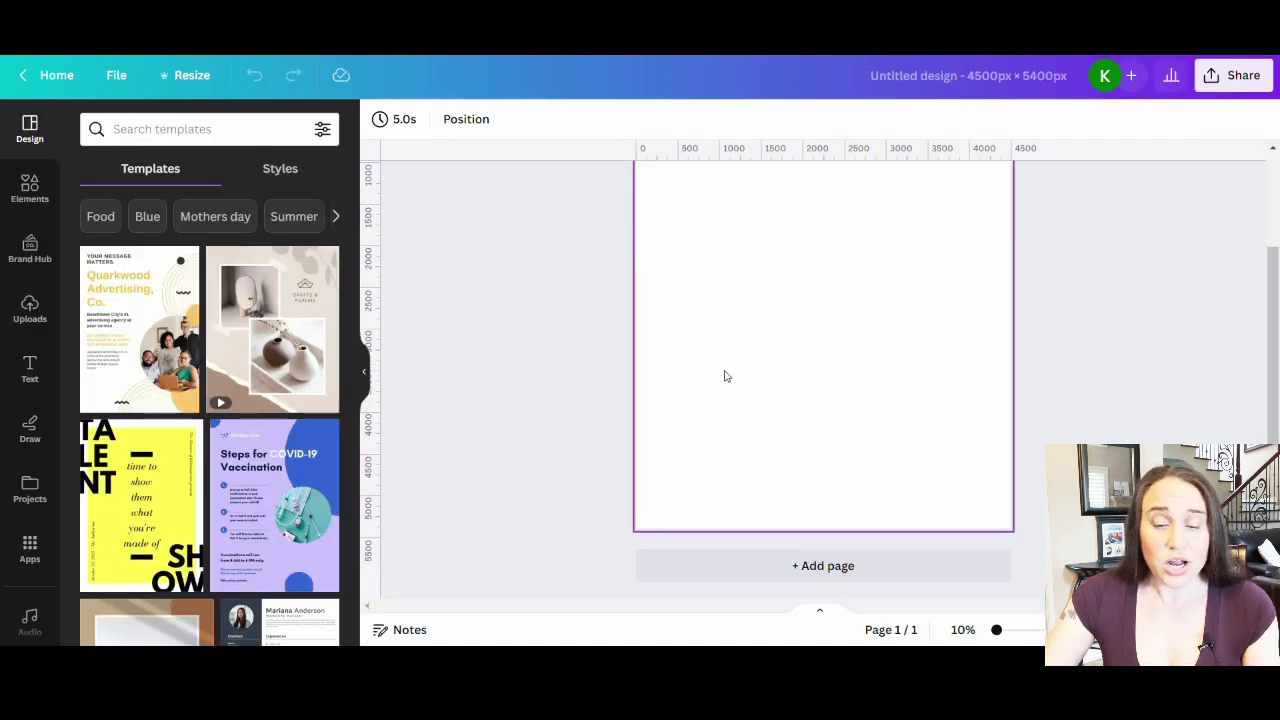
scroll(710, 360, up, 2)
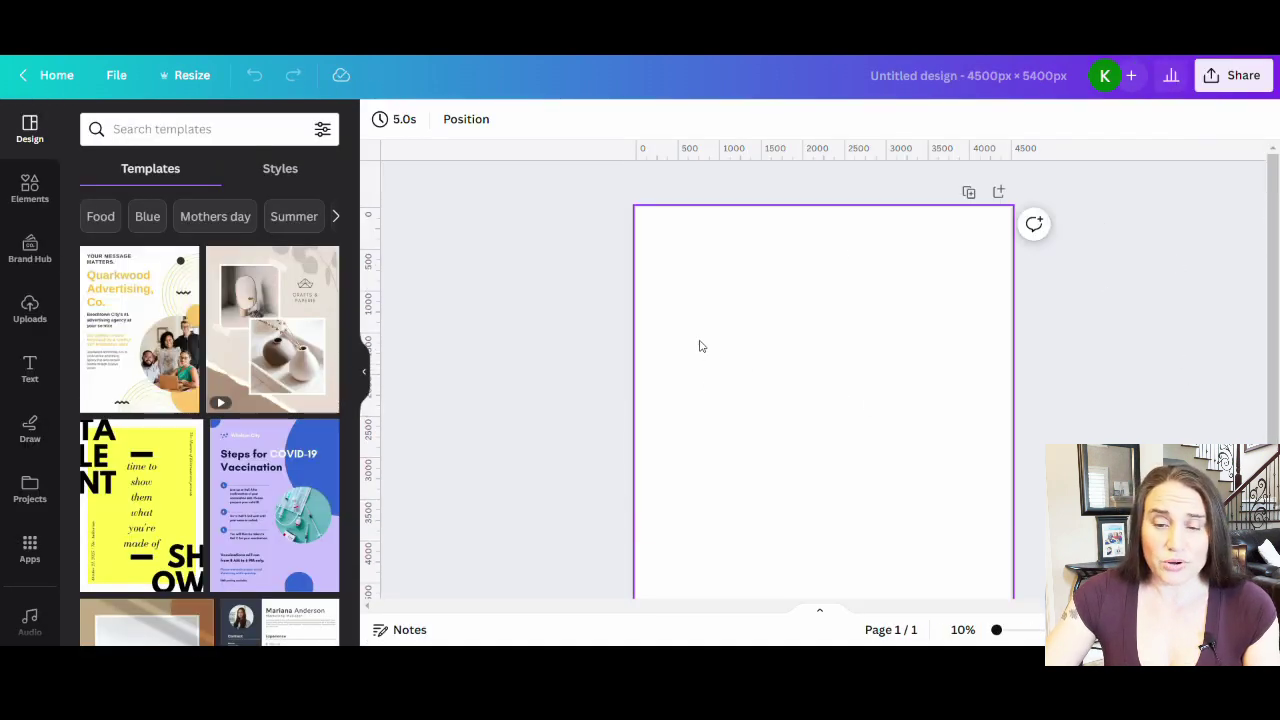
Set the blank page's background color to solid black.
click(725, 264)
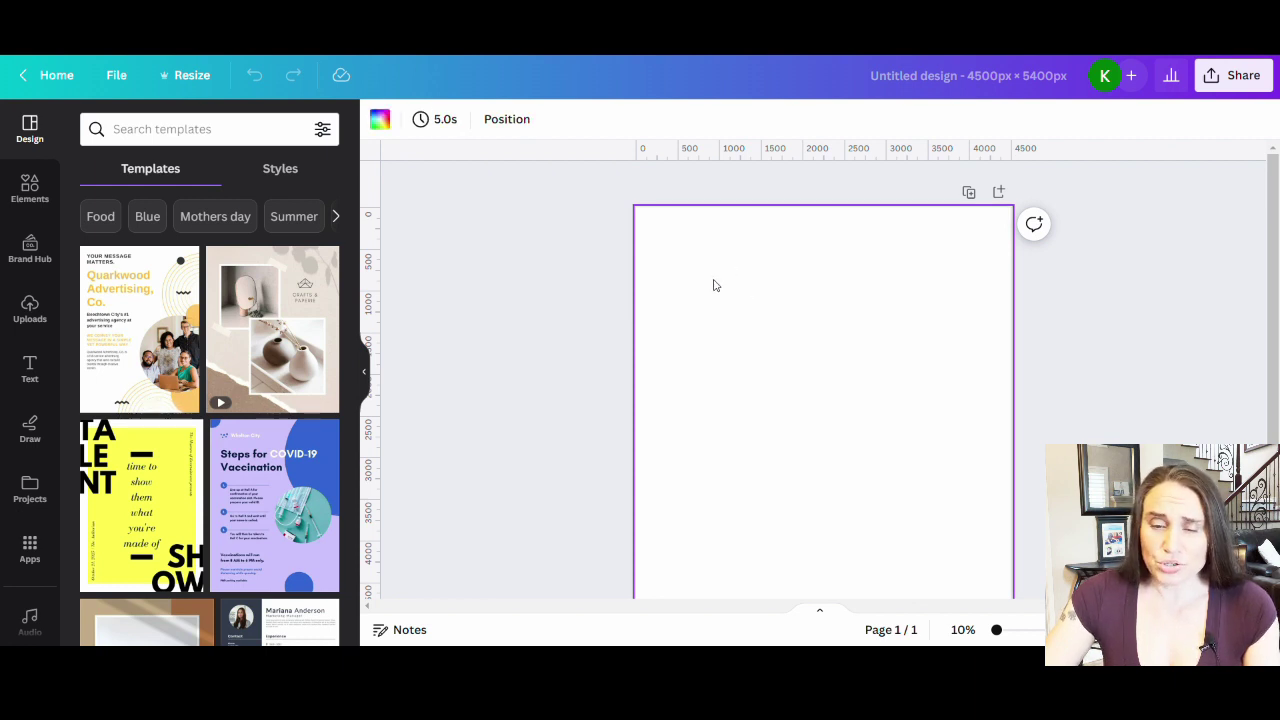
click(387, 128)
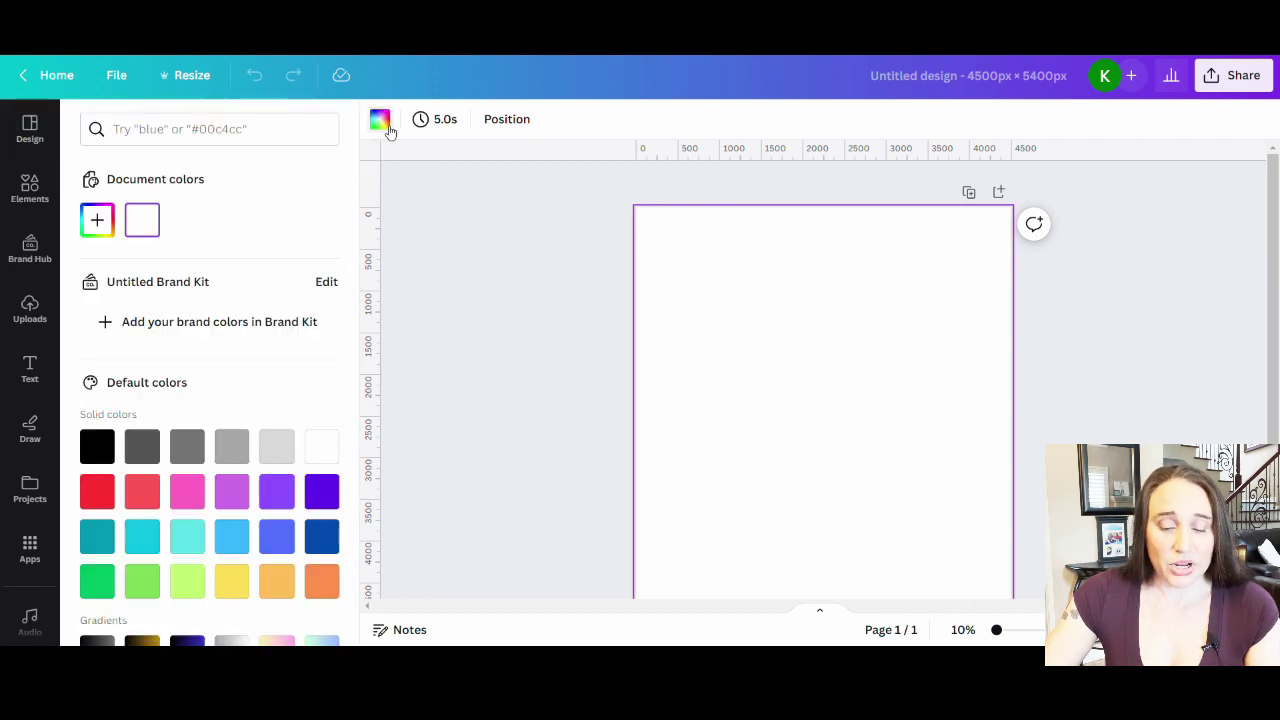
click(93, 447)
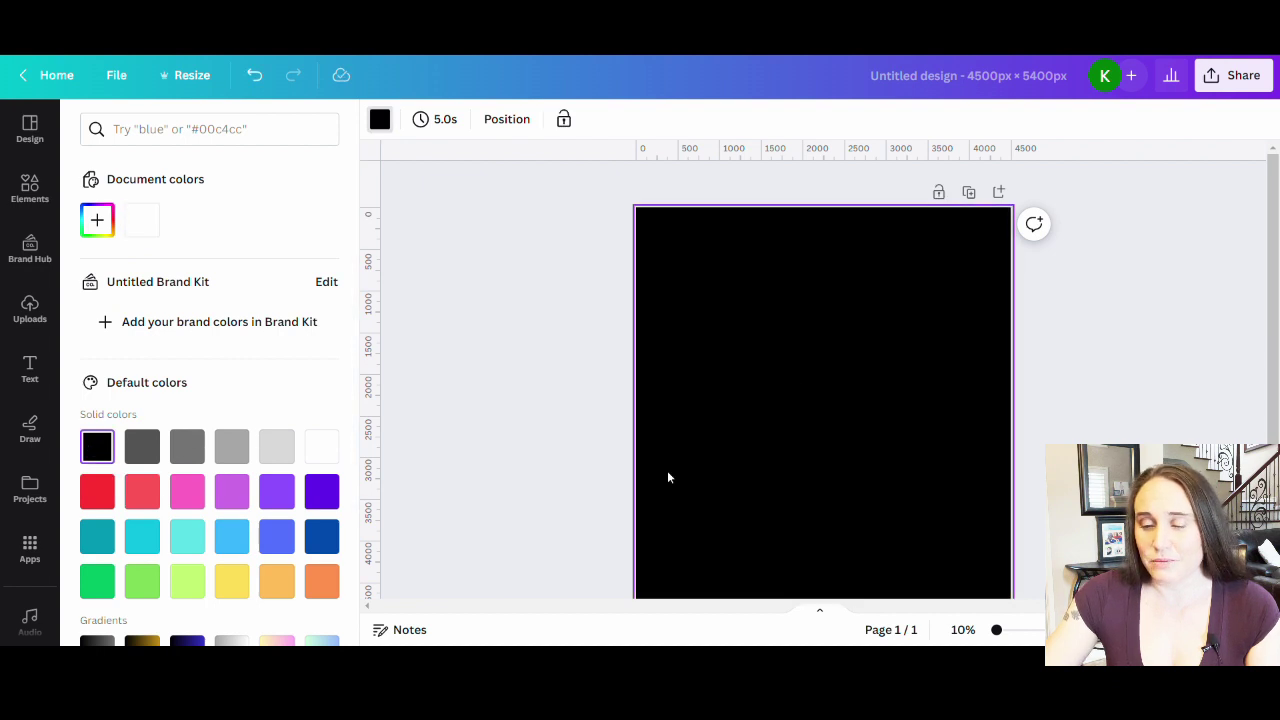
click(519, 324)
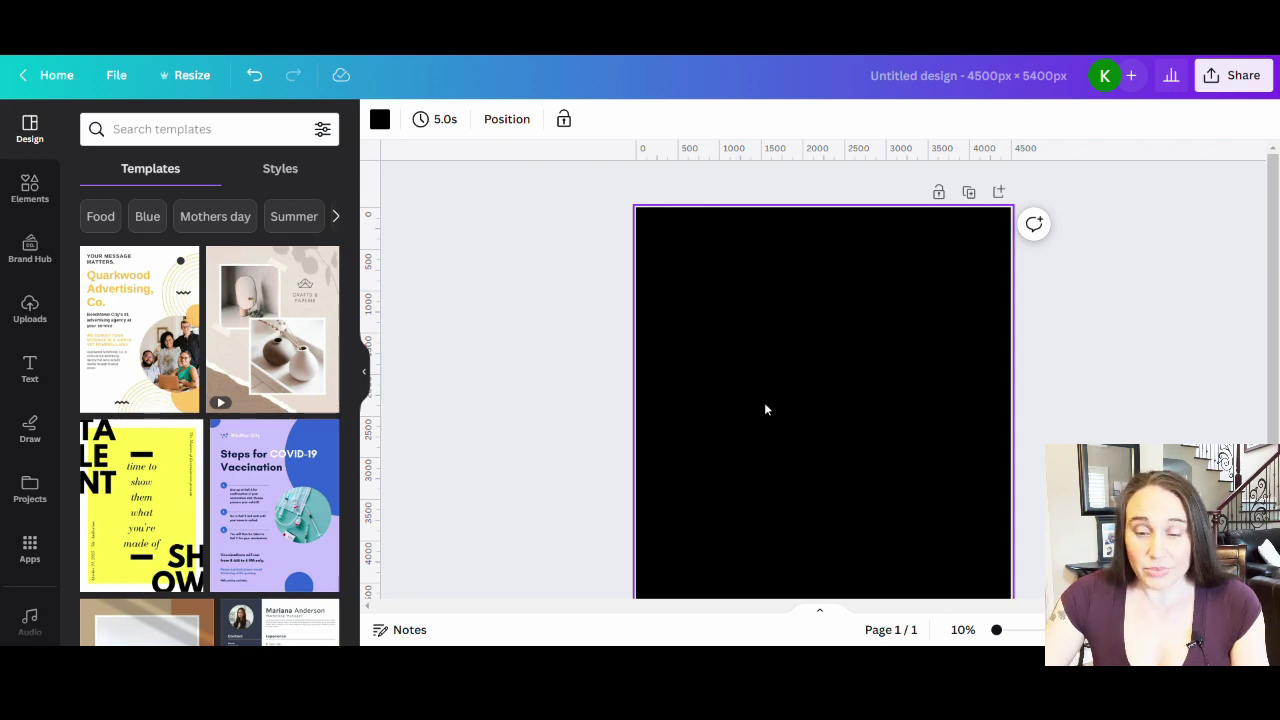
Add a text box to the page reading "SUNSCREEN - BEACH - WAVES - SAND - BINKINIS - VACATION - SANDALS".
key(t)
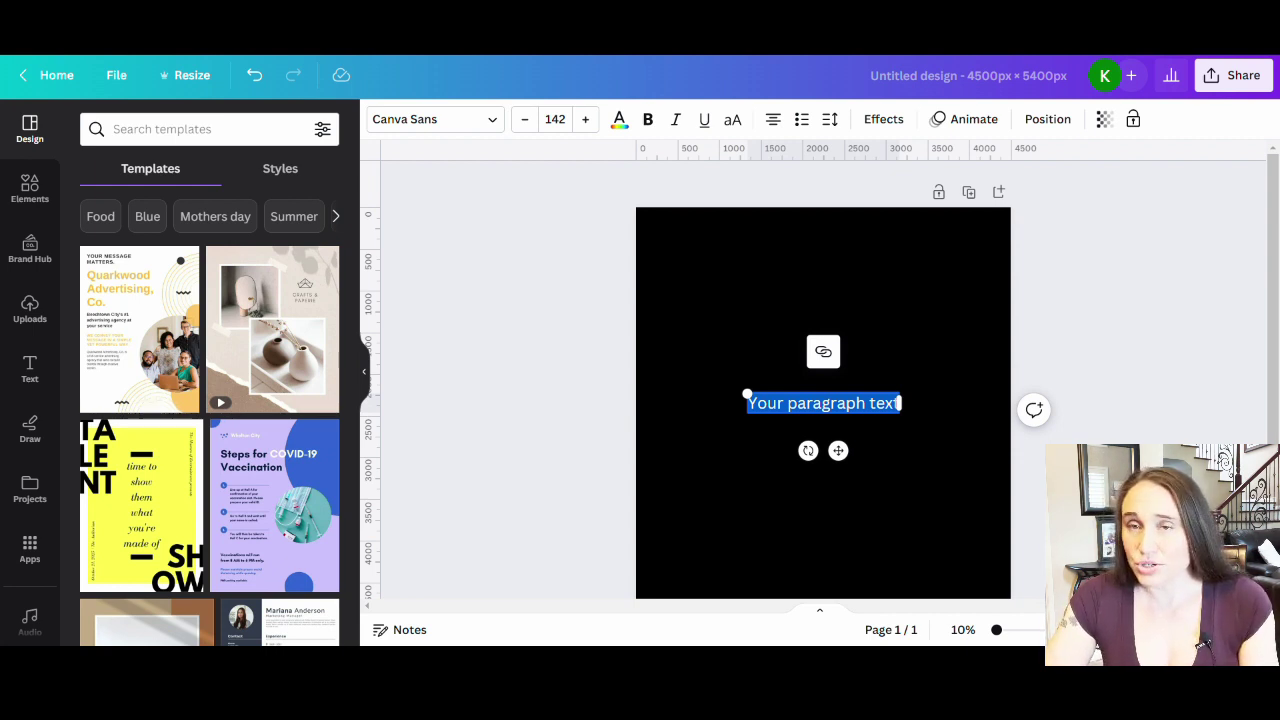
text(SUNSCRT)
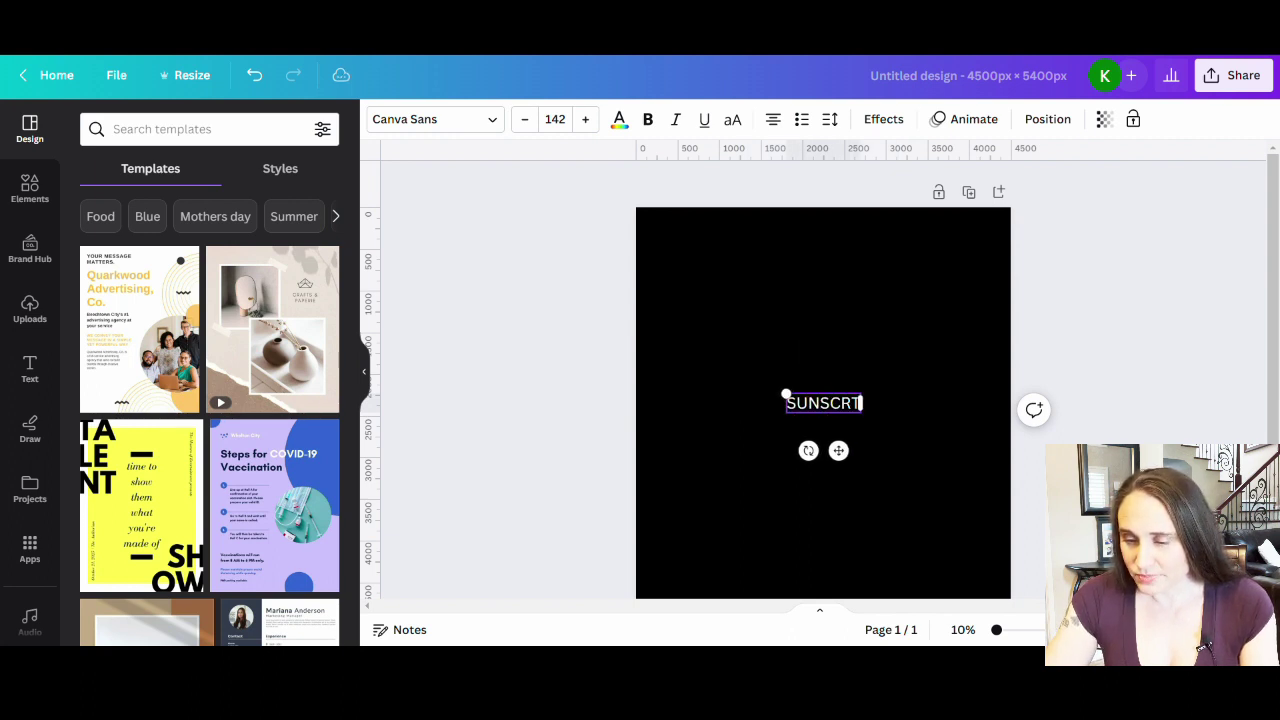
key(BackSpace)
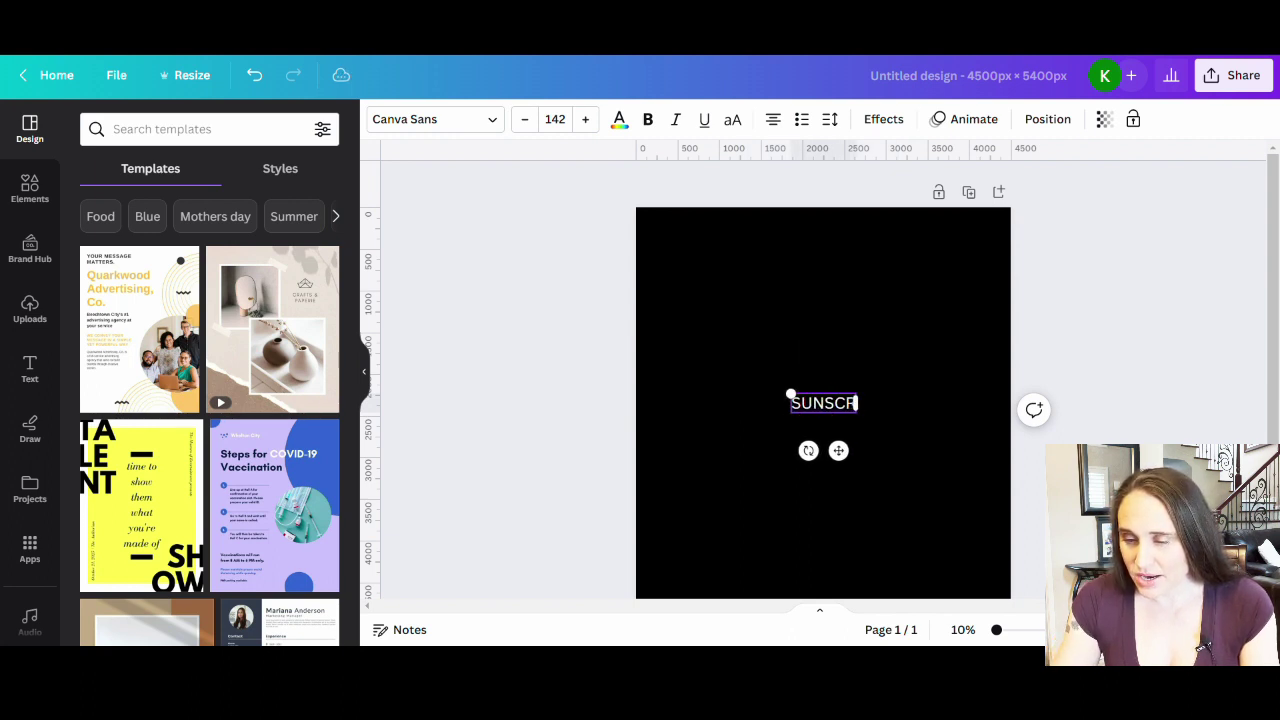
text(EEN)
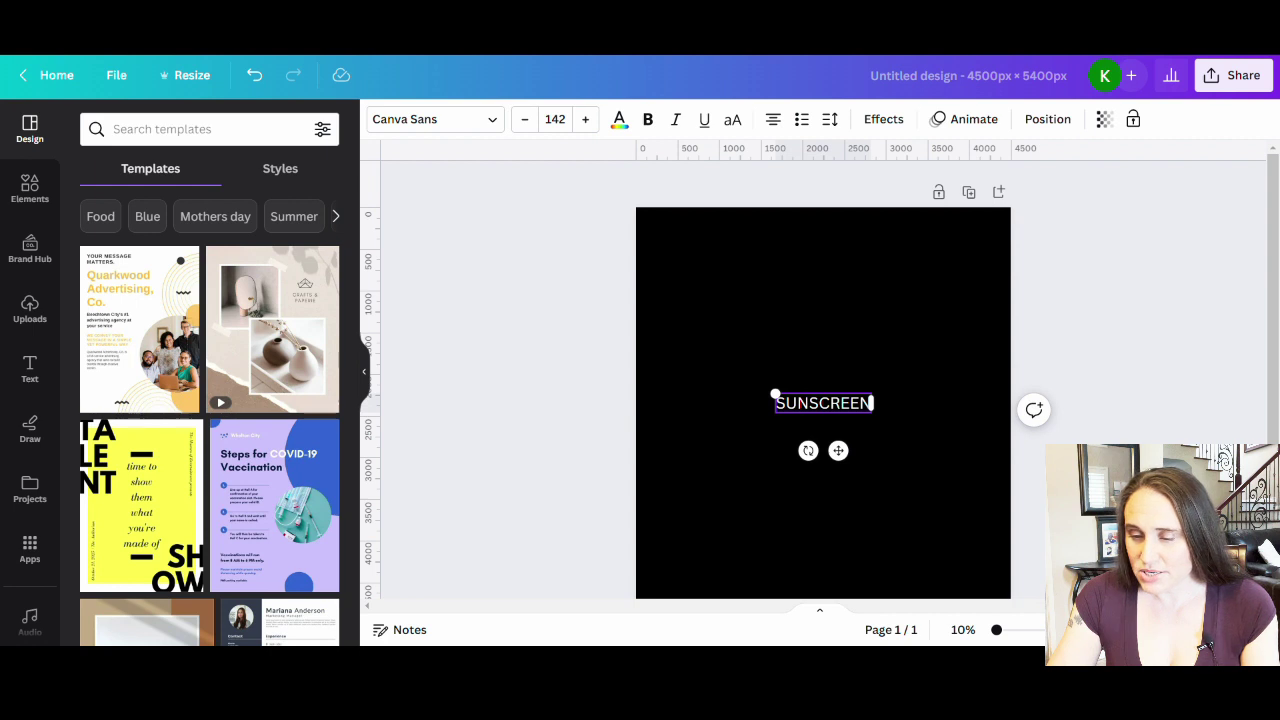
text( -)
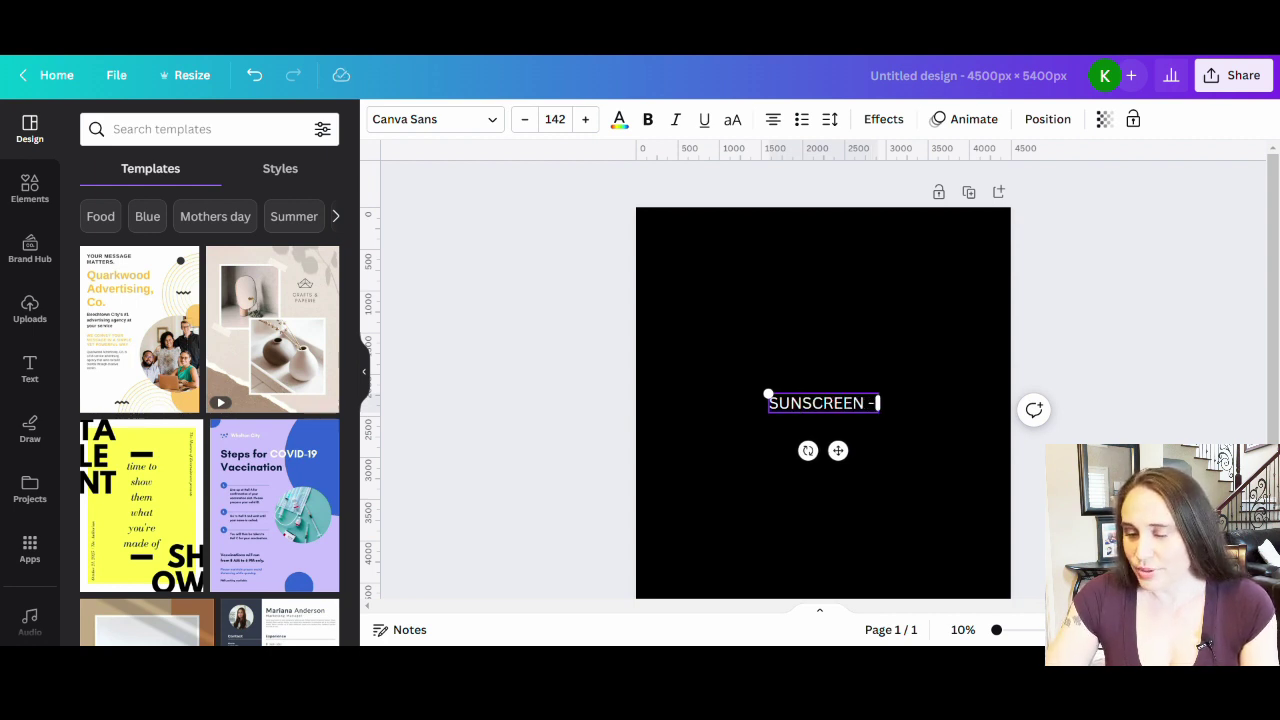
text( BEACH)
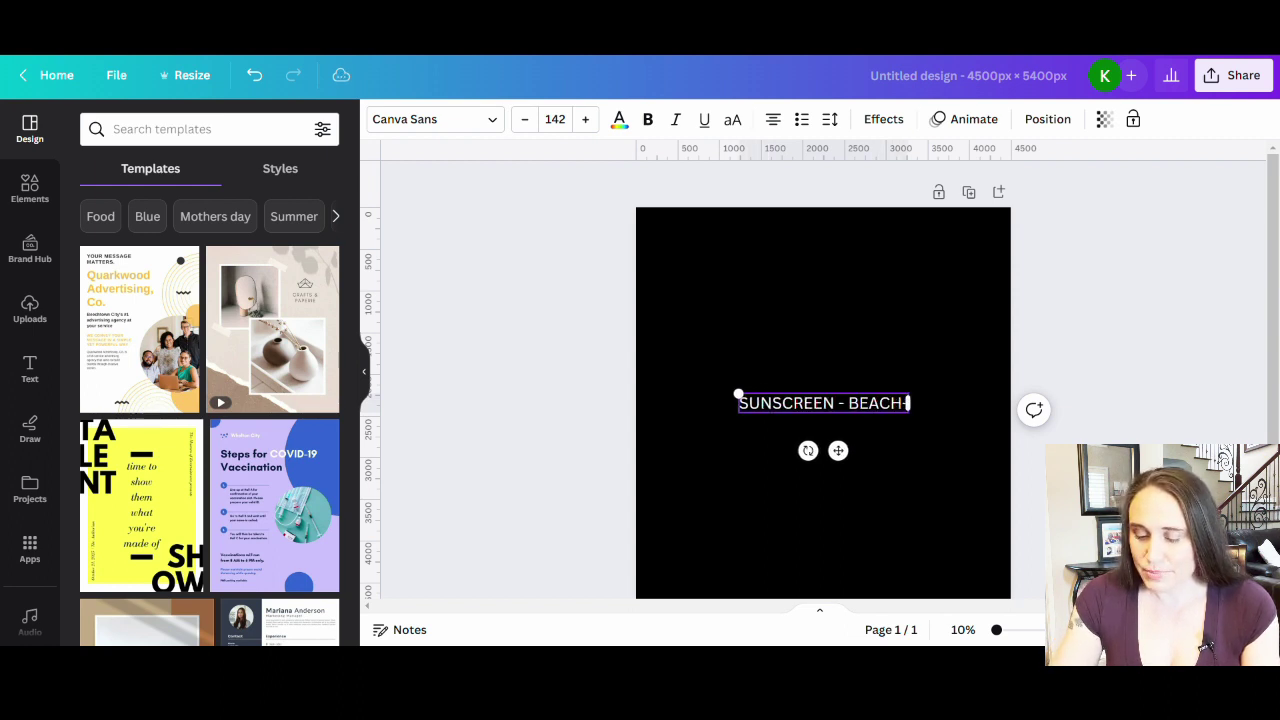
text( -)
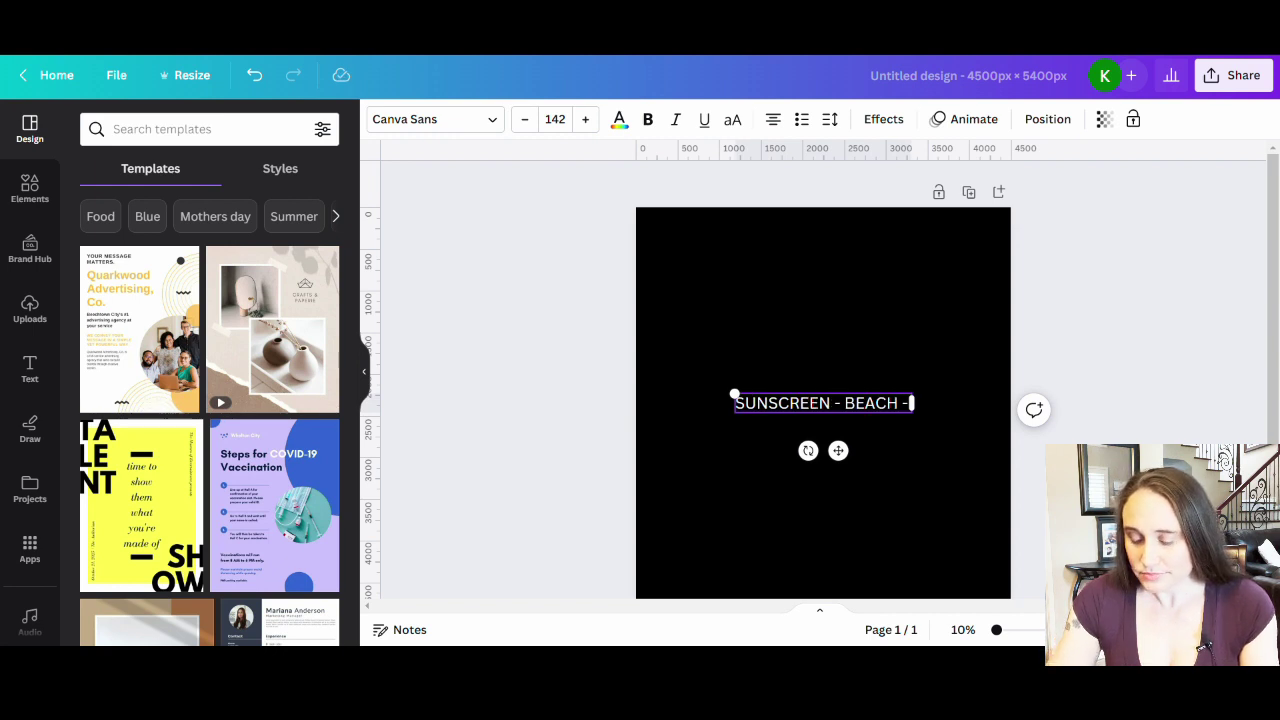
text( WAVES)
text(-)
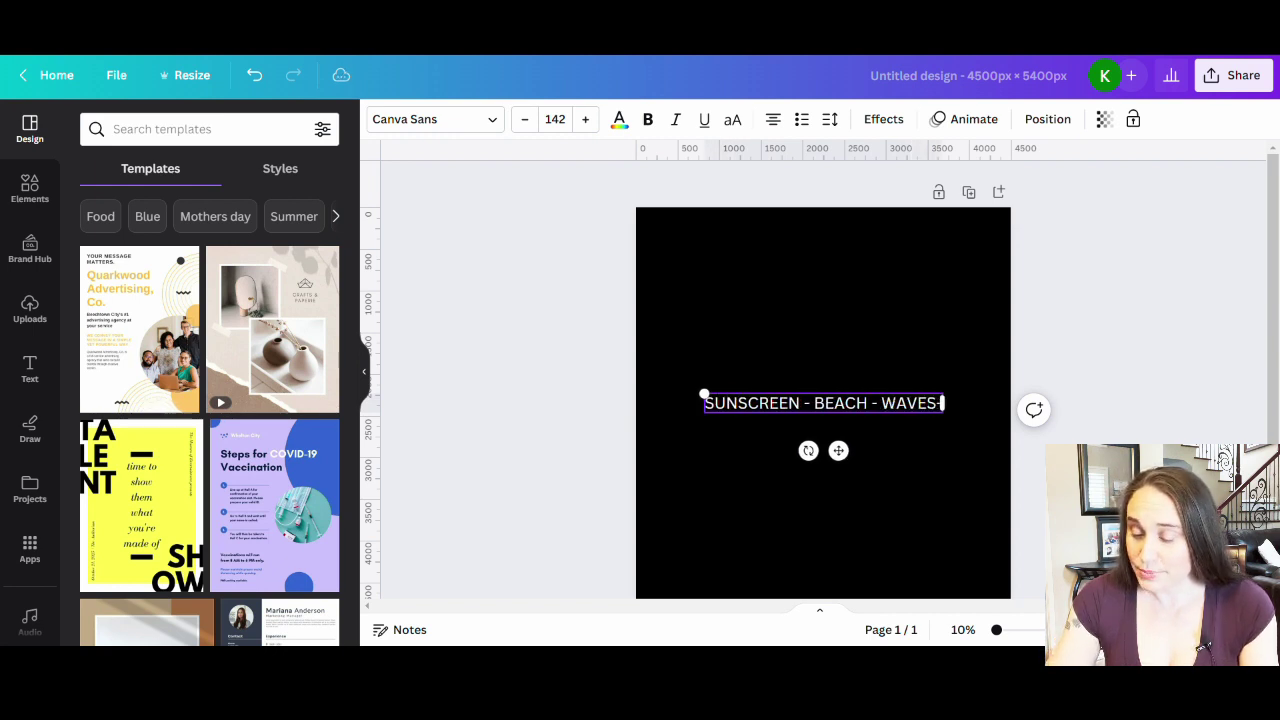
key(BackSpace)
text(-)
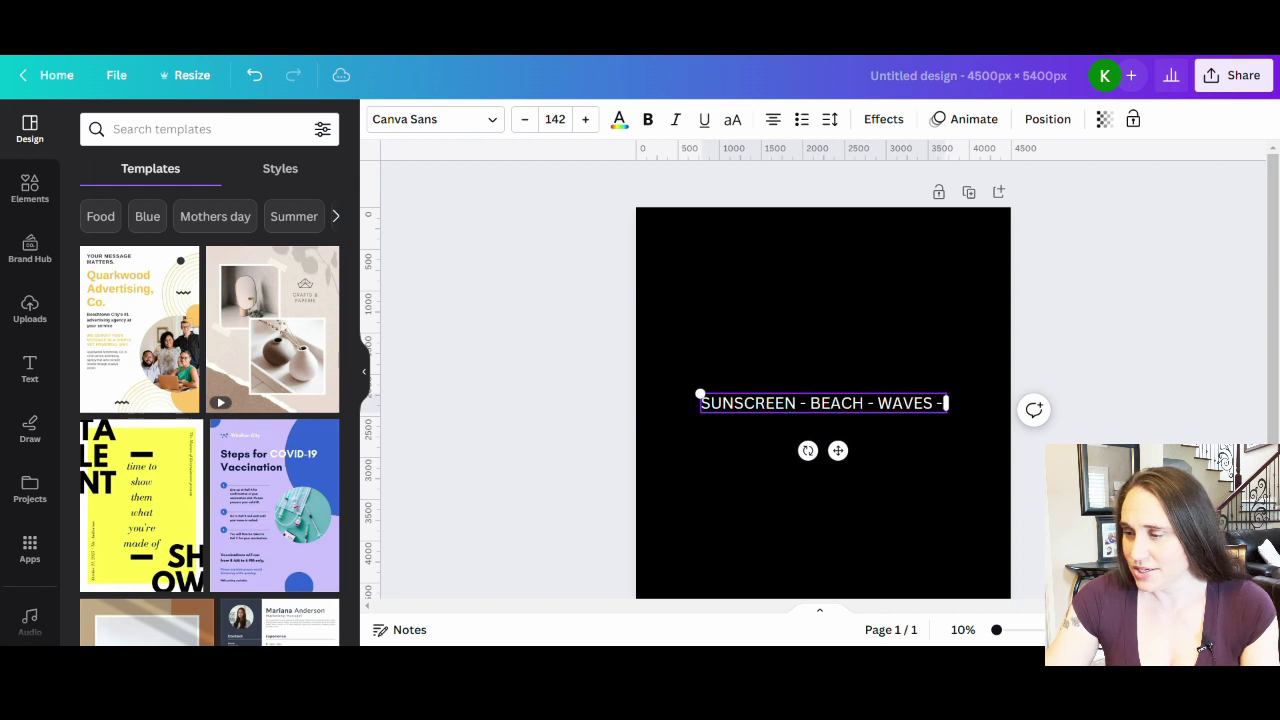
text( S)
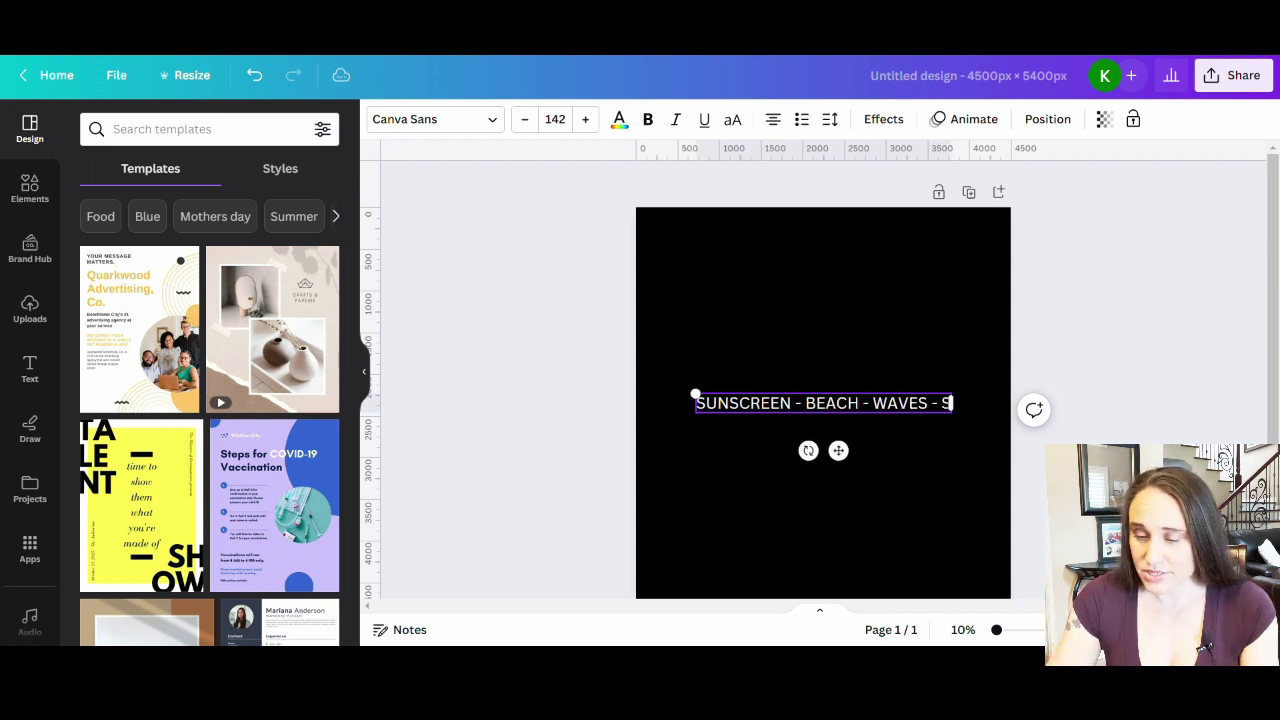
text(AND -)
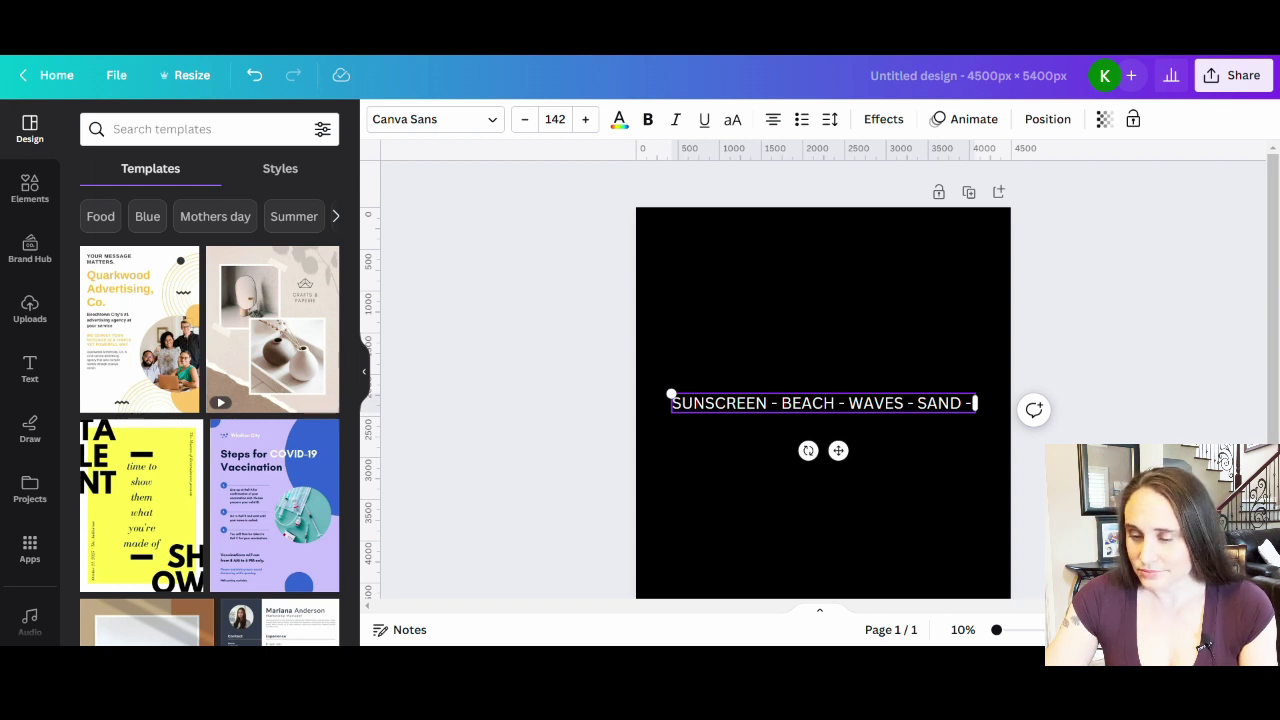
text( BINK)
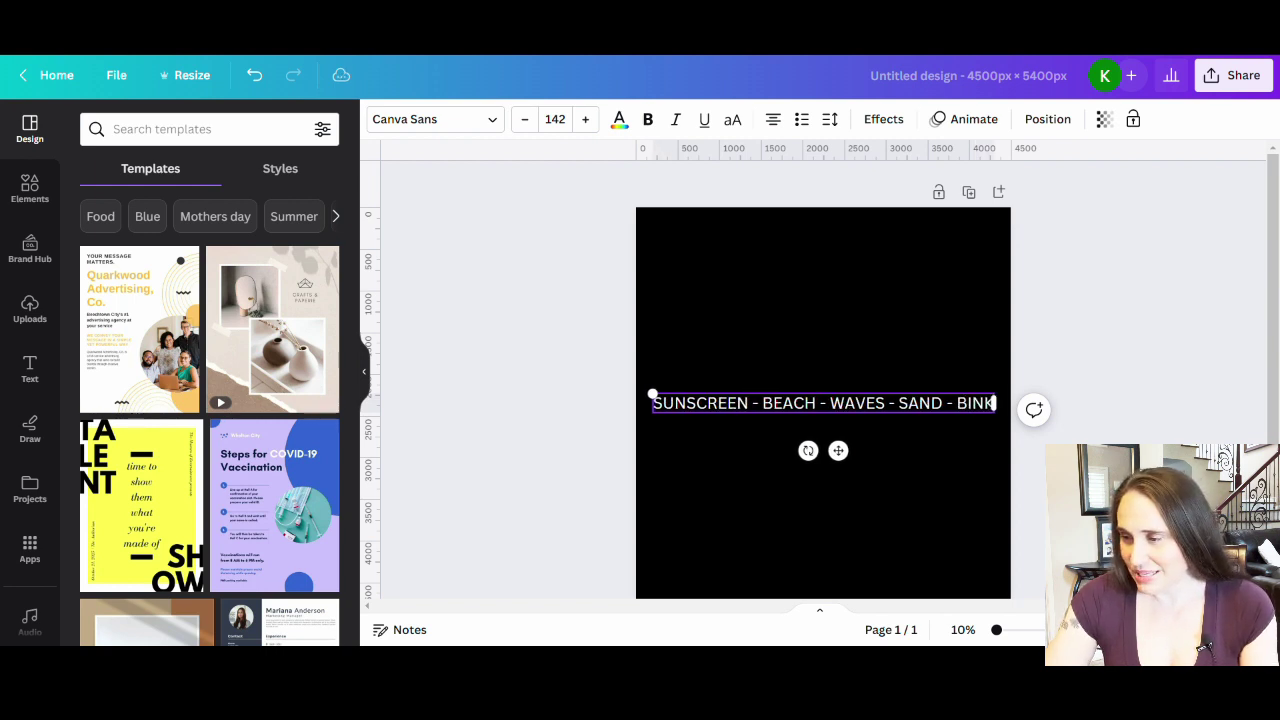
text(INIS)
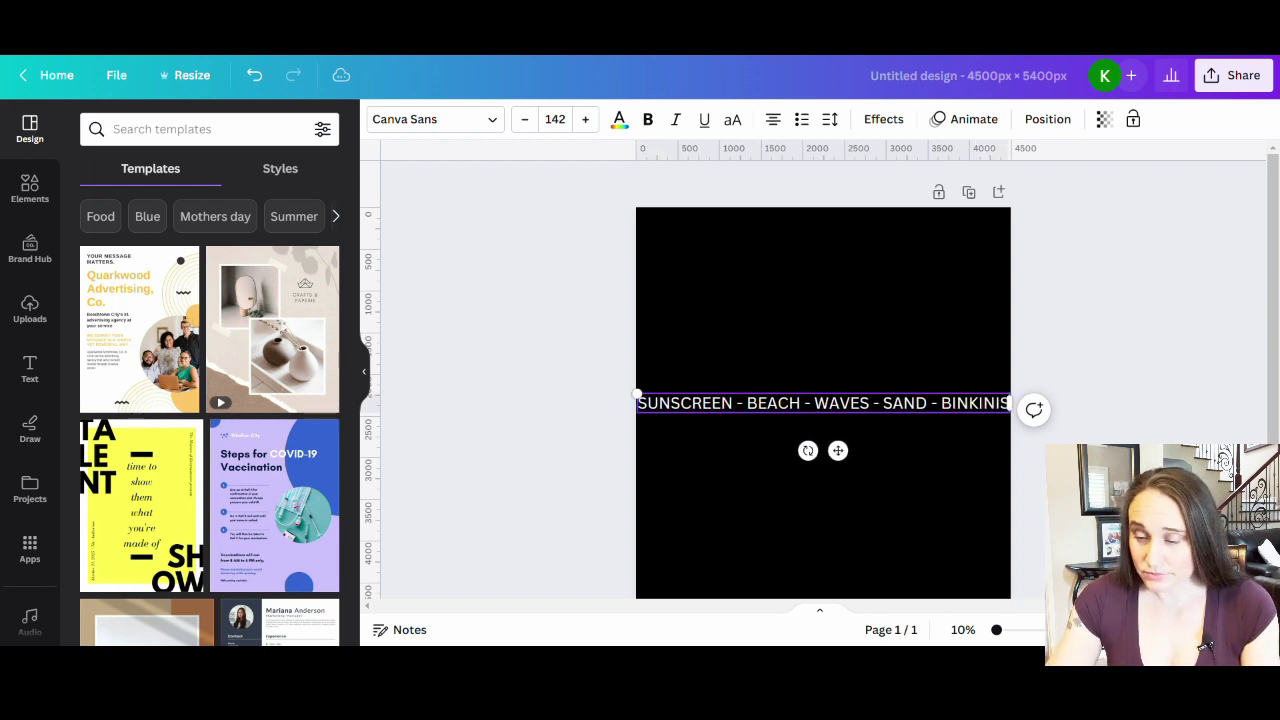
text( -)
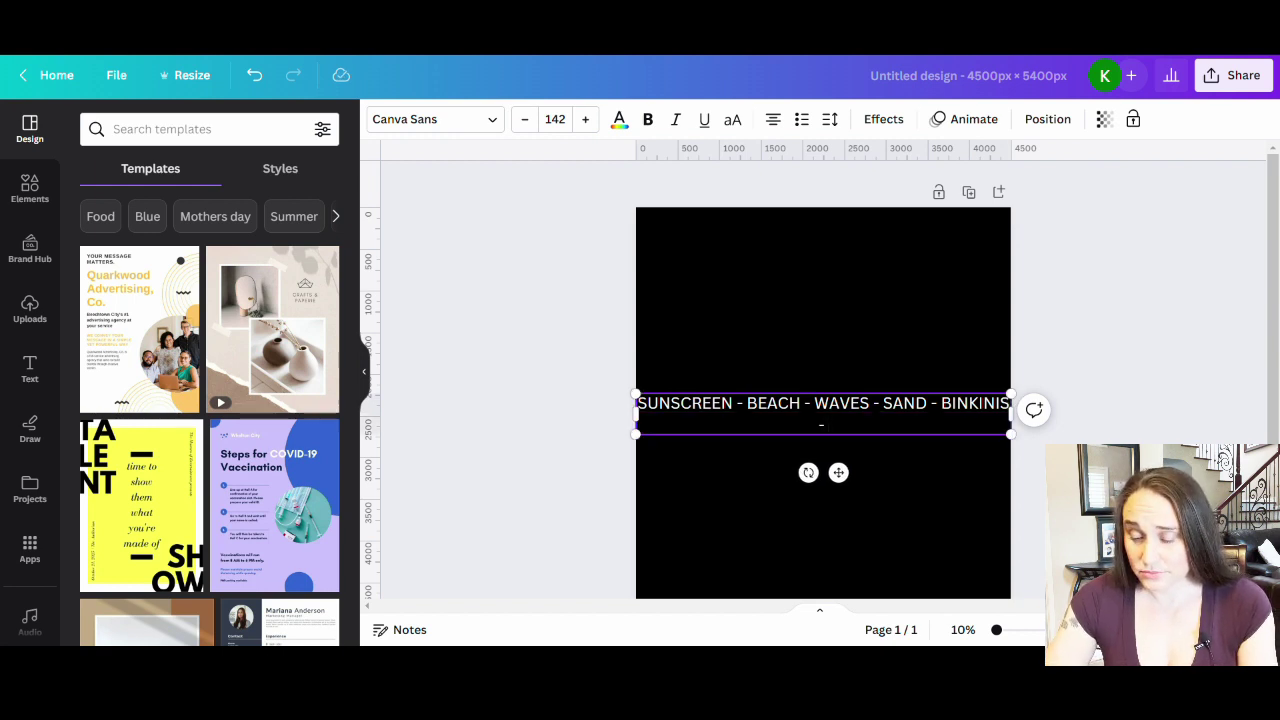
text( VACATION)
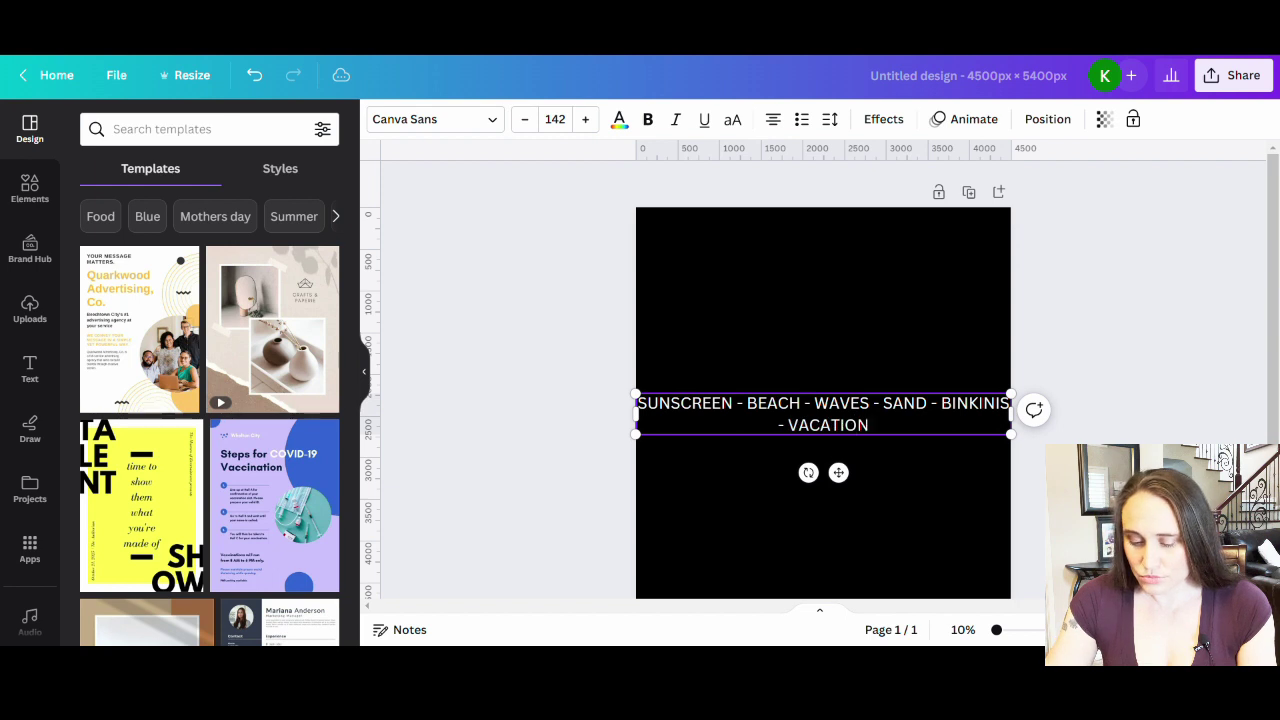
text( -)
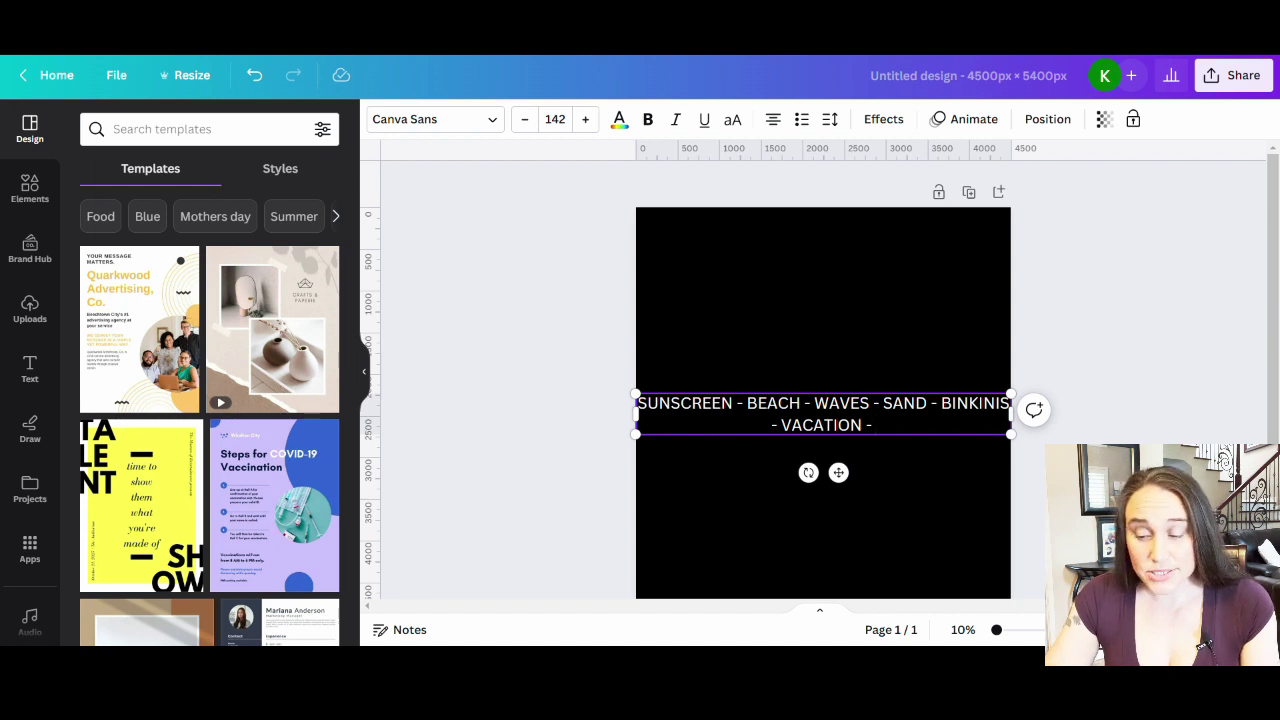
text(SANDALS)
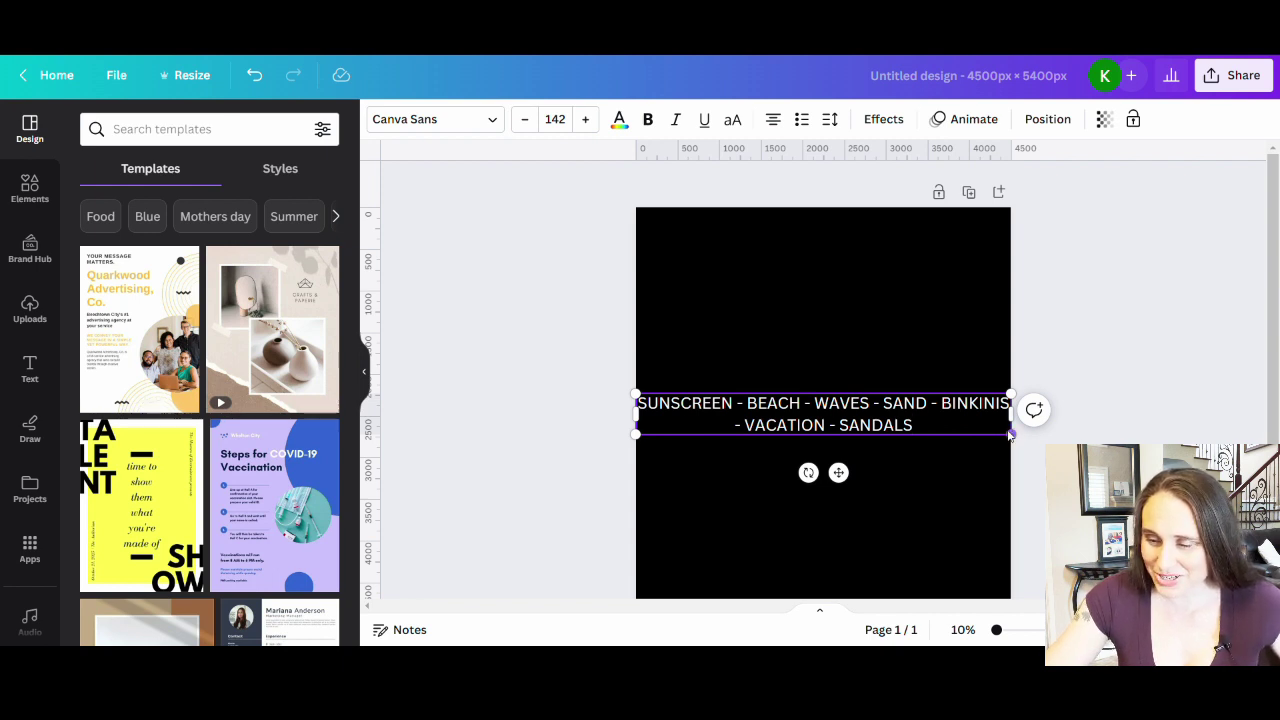
Widen the text box until all words fit on one line and move it to the upper part of the page.
drag(1024, 416, 1215, 409)
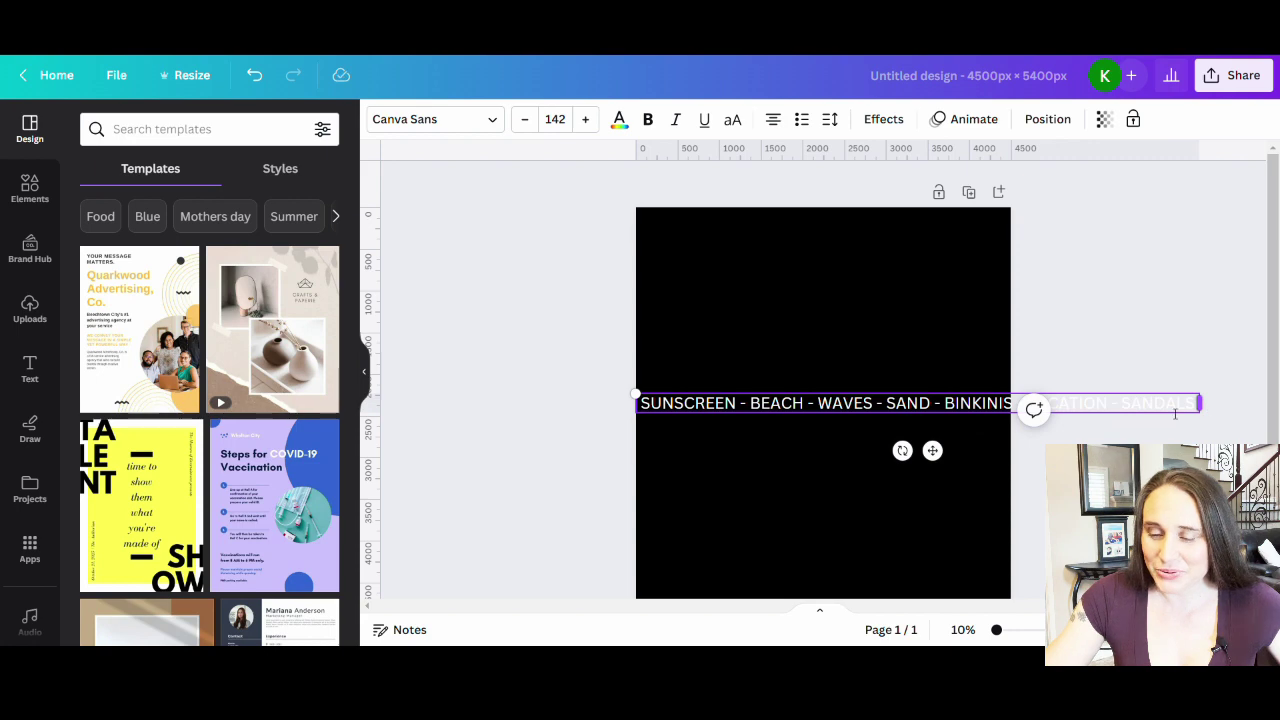
click(811, 431)
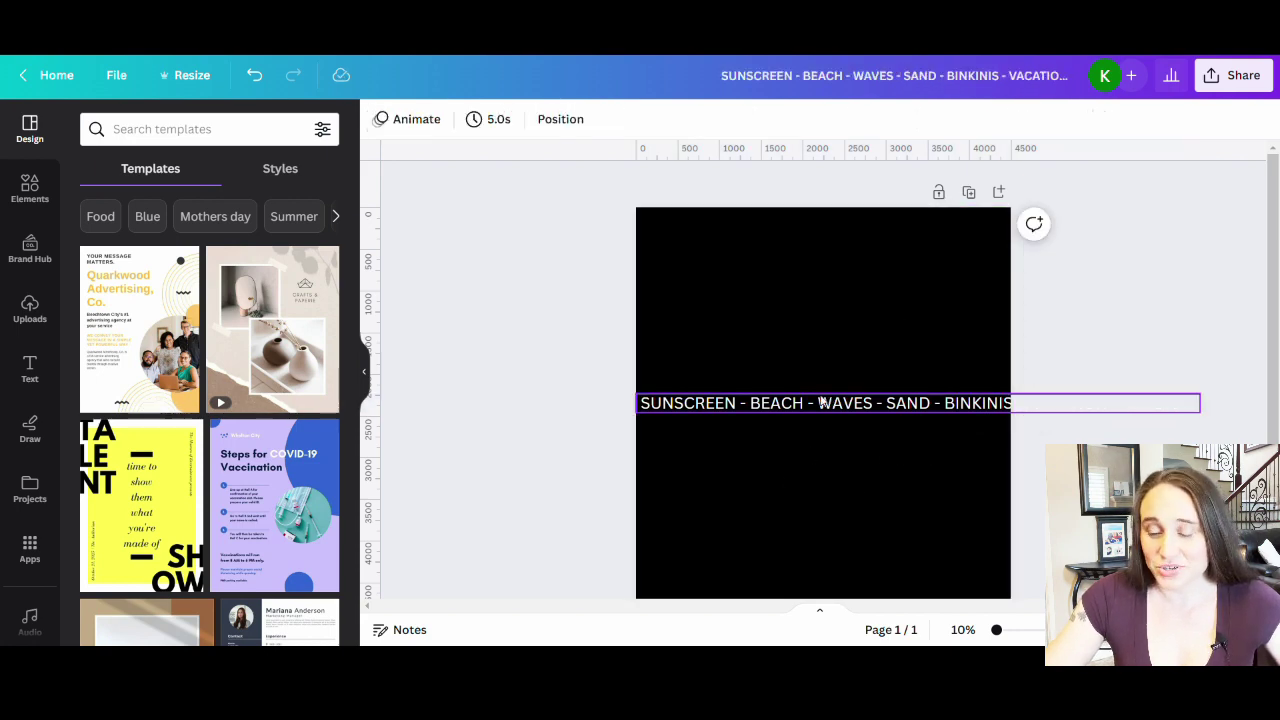
drag(820, 403, 773, 291)
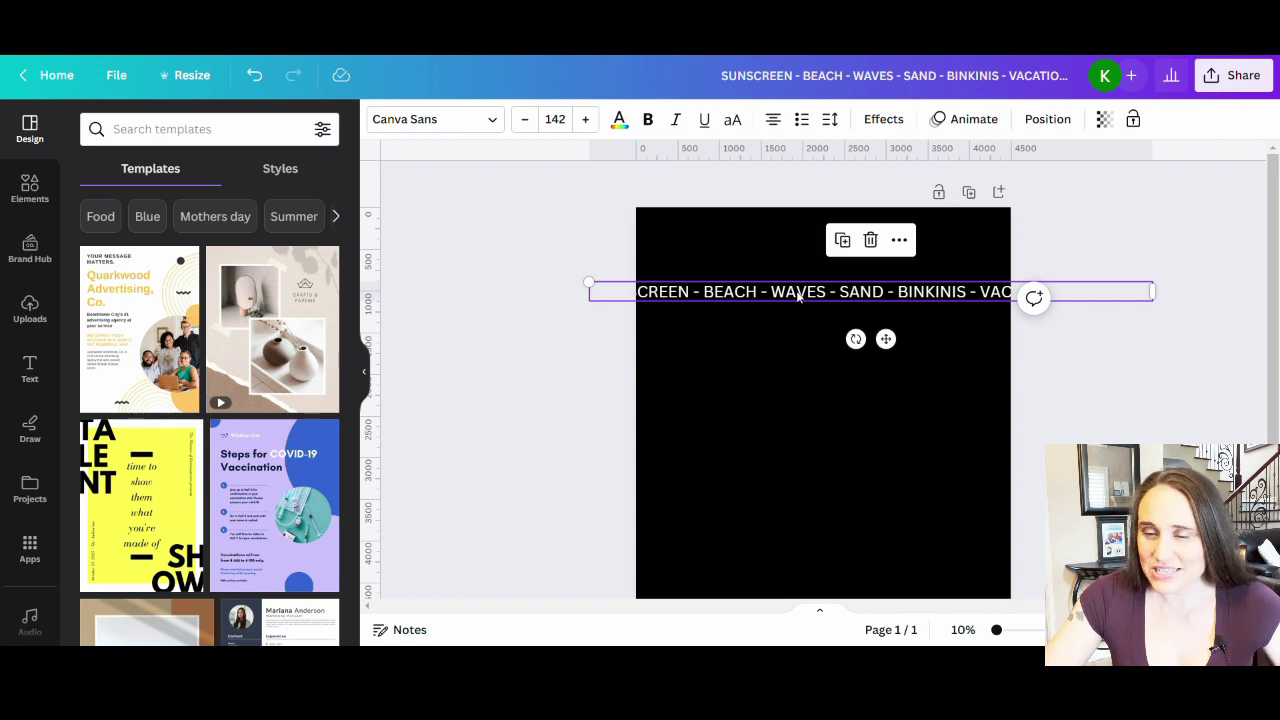
Apply the Curve shape effect to the line of words and set its curve amount to 36.
click(886, 119)
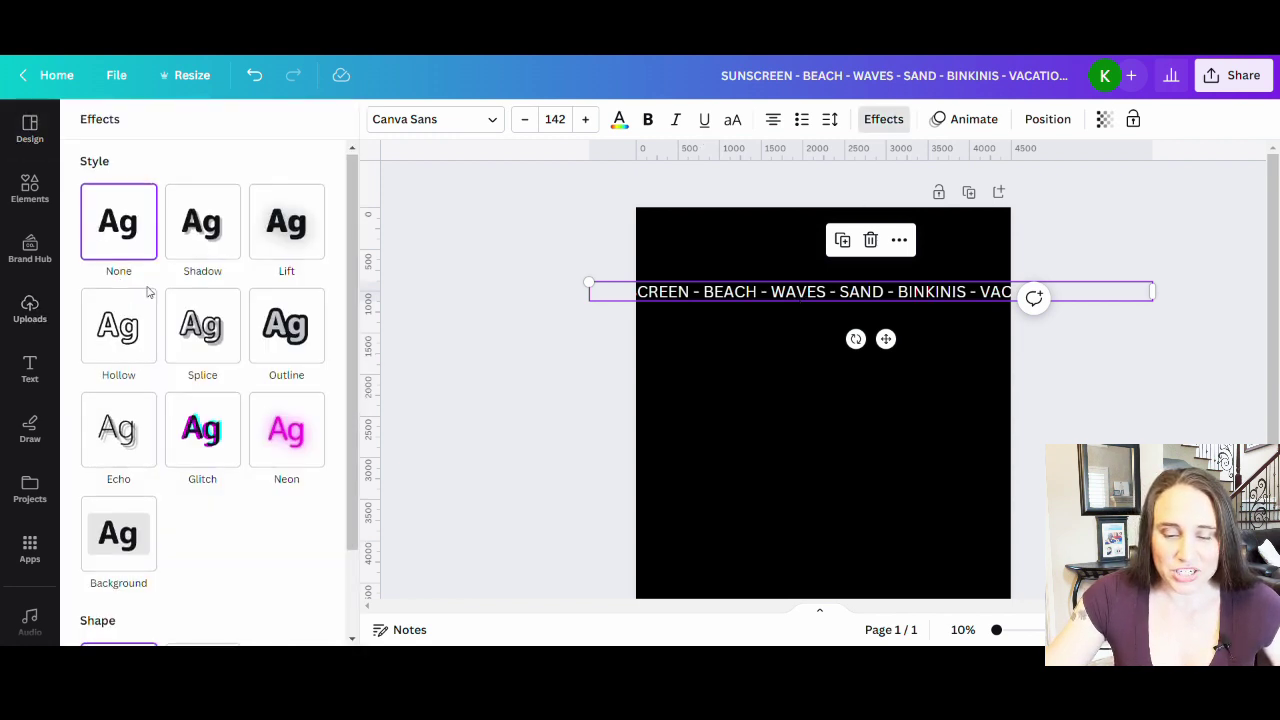
scroll(147, 291, down, 3)
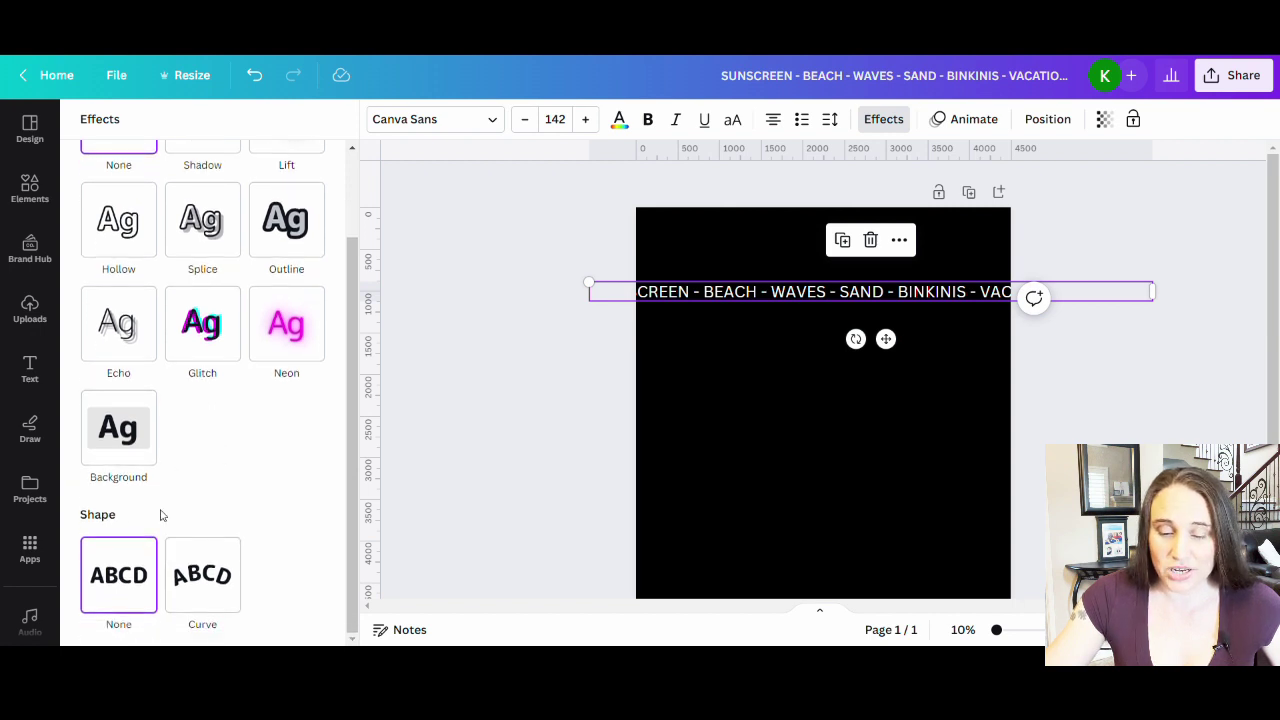
click(202, 575)
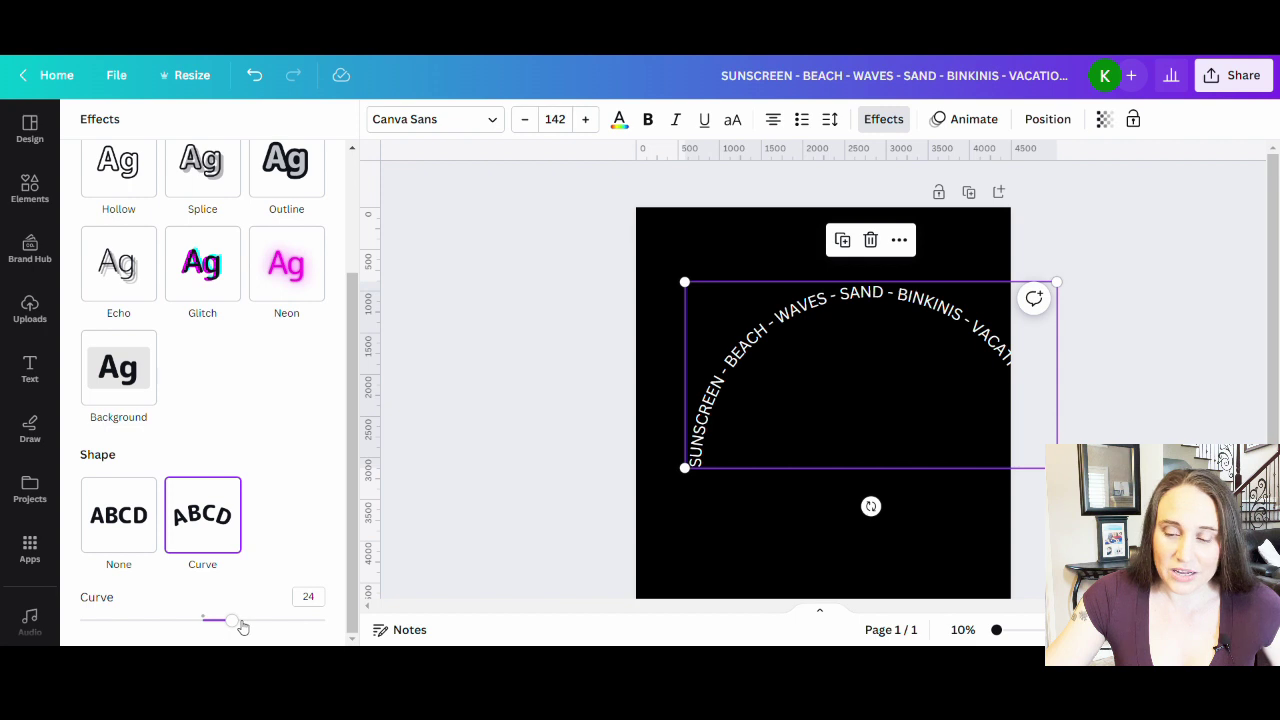
drag(242, 626, 261, 625)
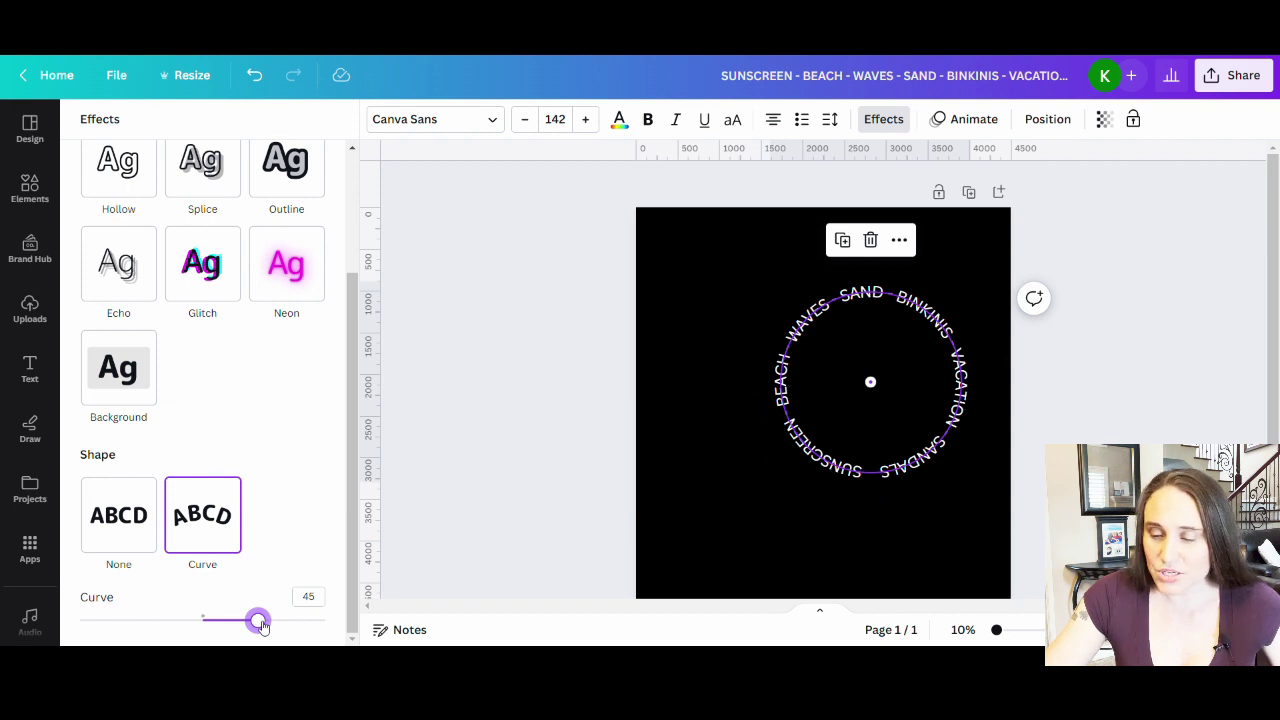
drag(268, 624, 247, 624)
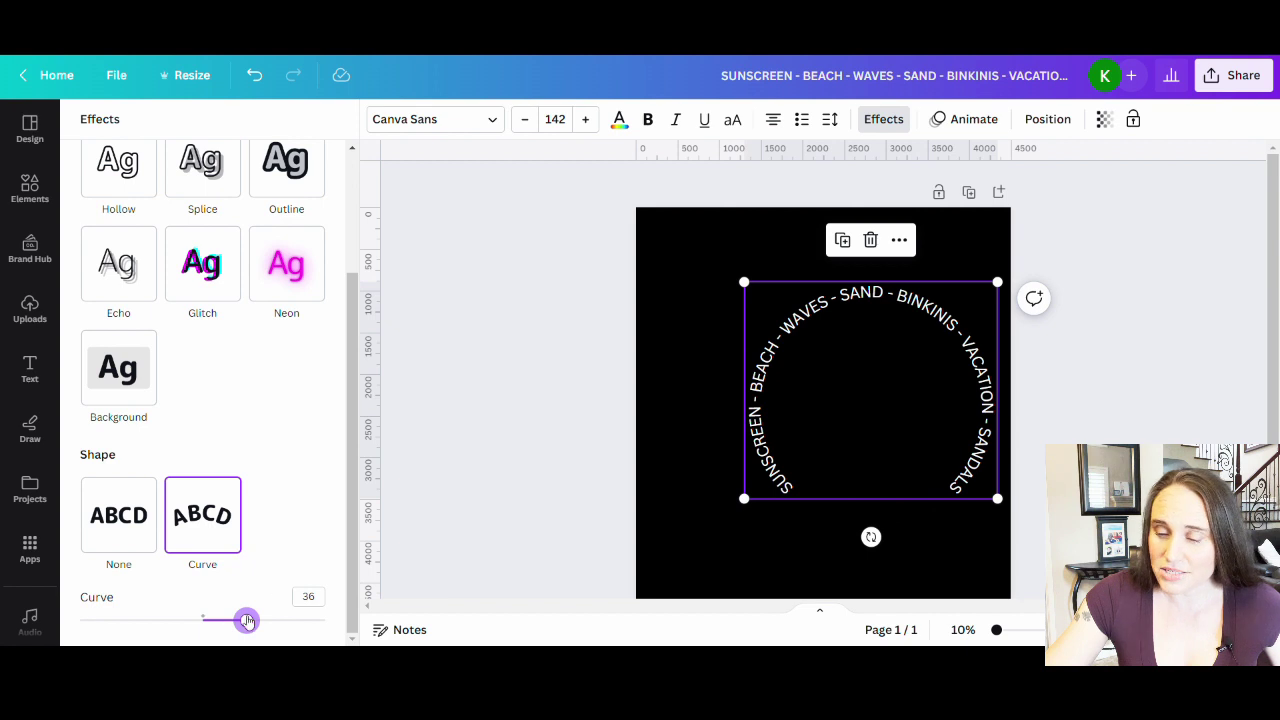
Rotate the curved text so its gap faces the page's left side and enlarge it to font size 177.
click(678, 565)
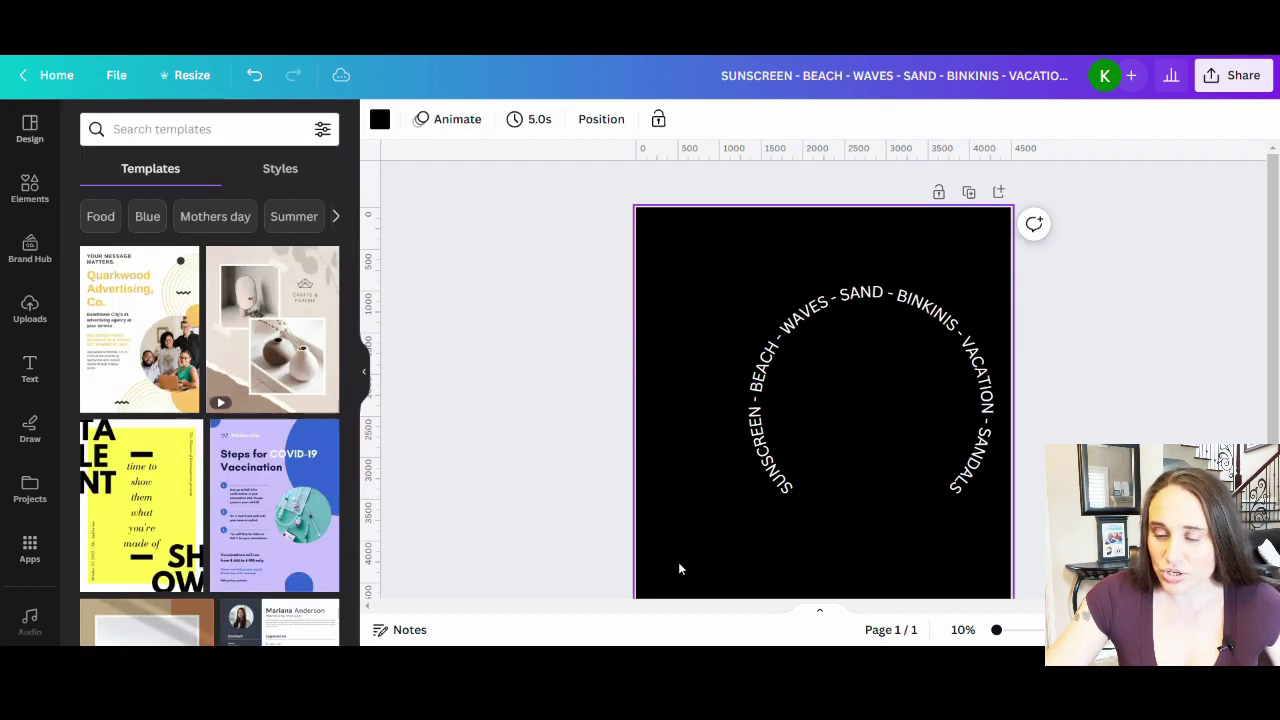
click(881, 432)
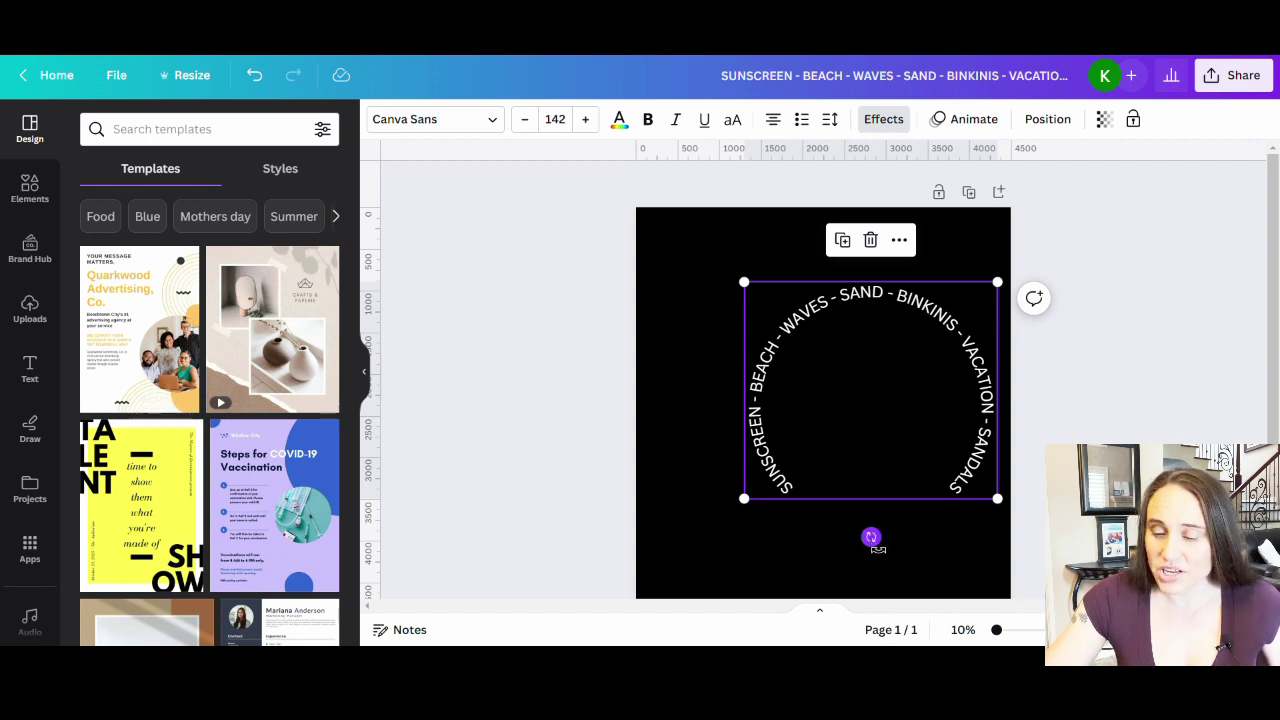
drag(871, 537, 765, 390)
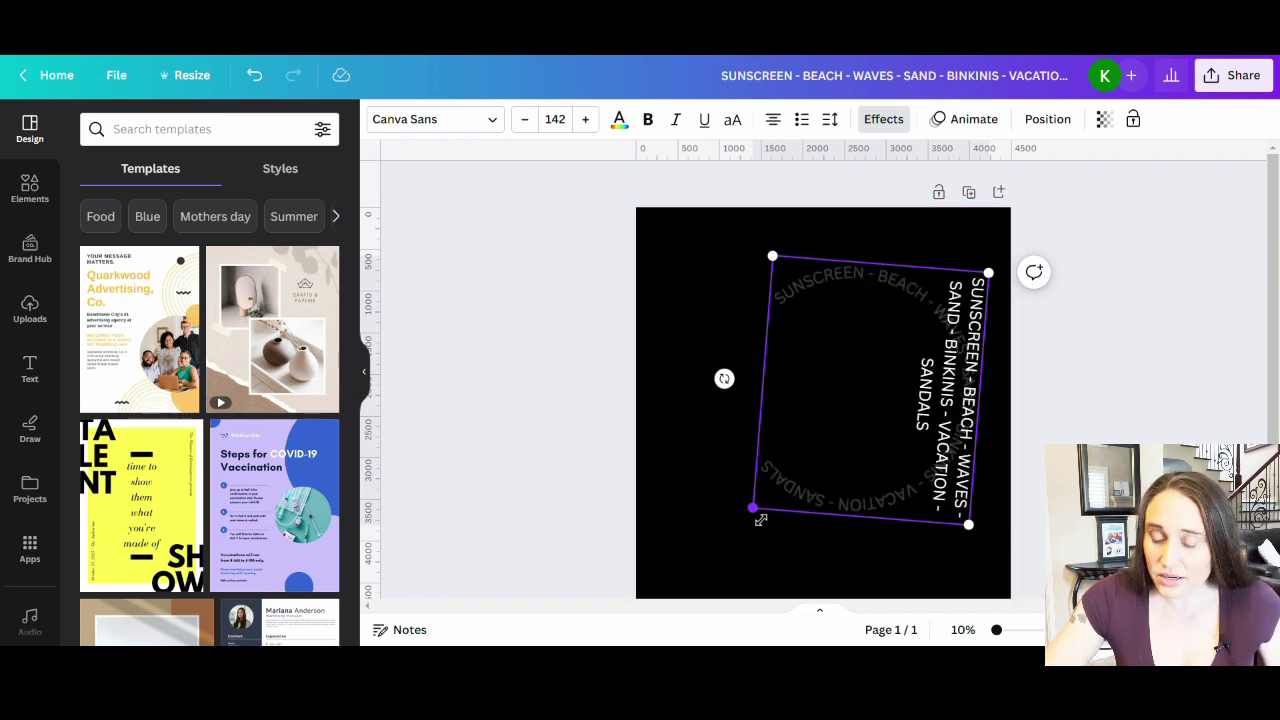
drag(754, 512, 676, 553)
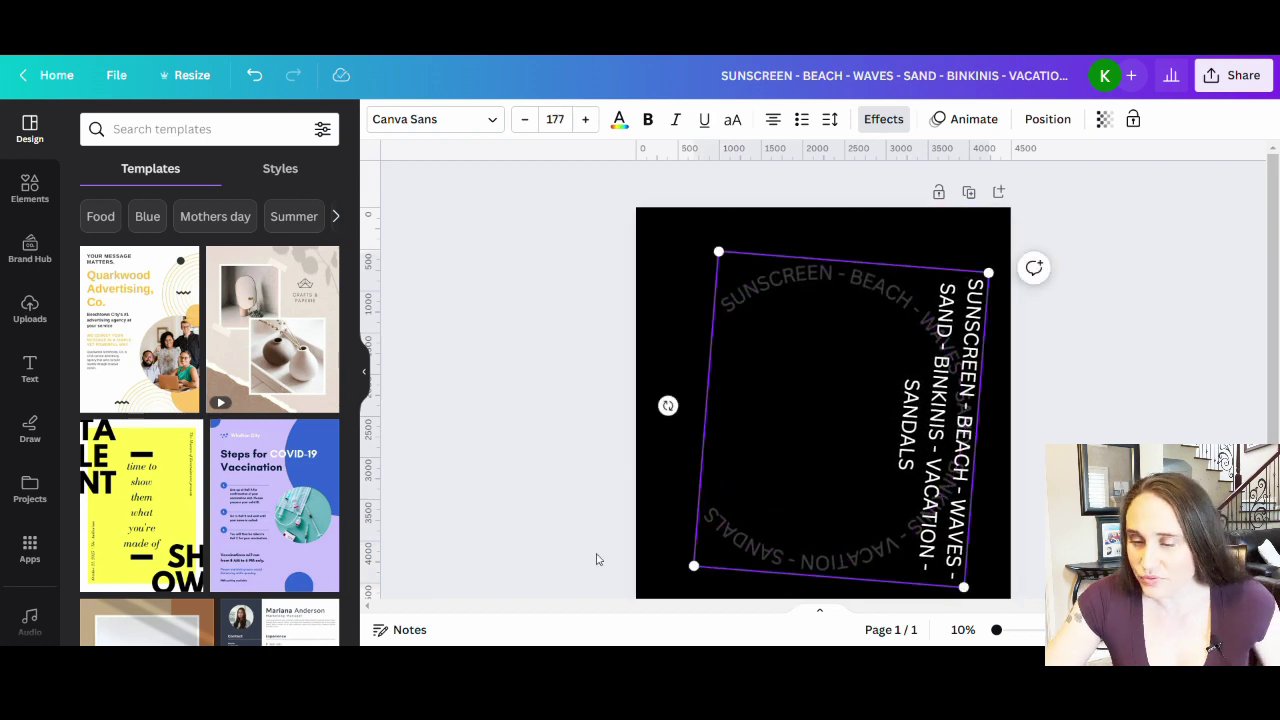
click(770, 523)
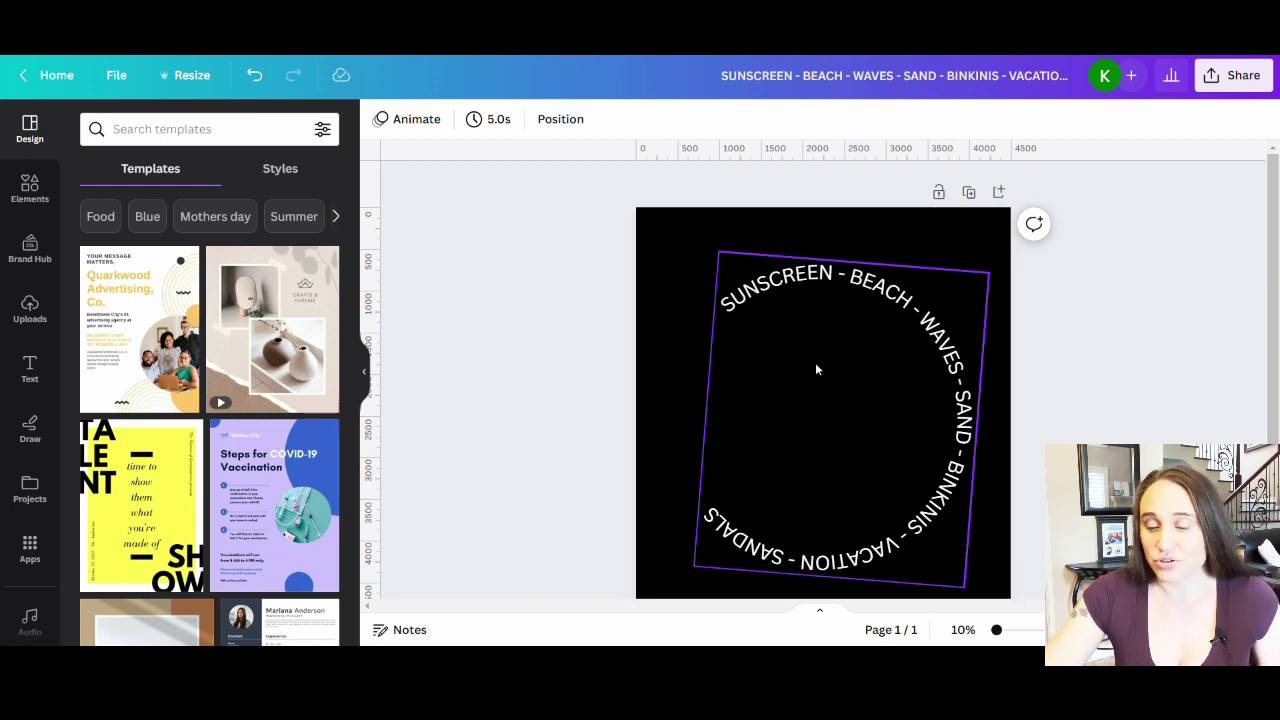
Straighten the curved text's rotation to exactly 90°.
click(827, 430)
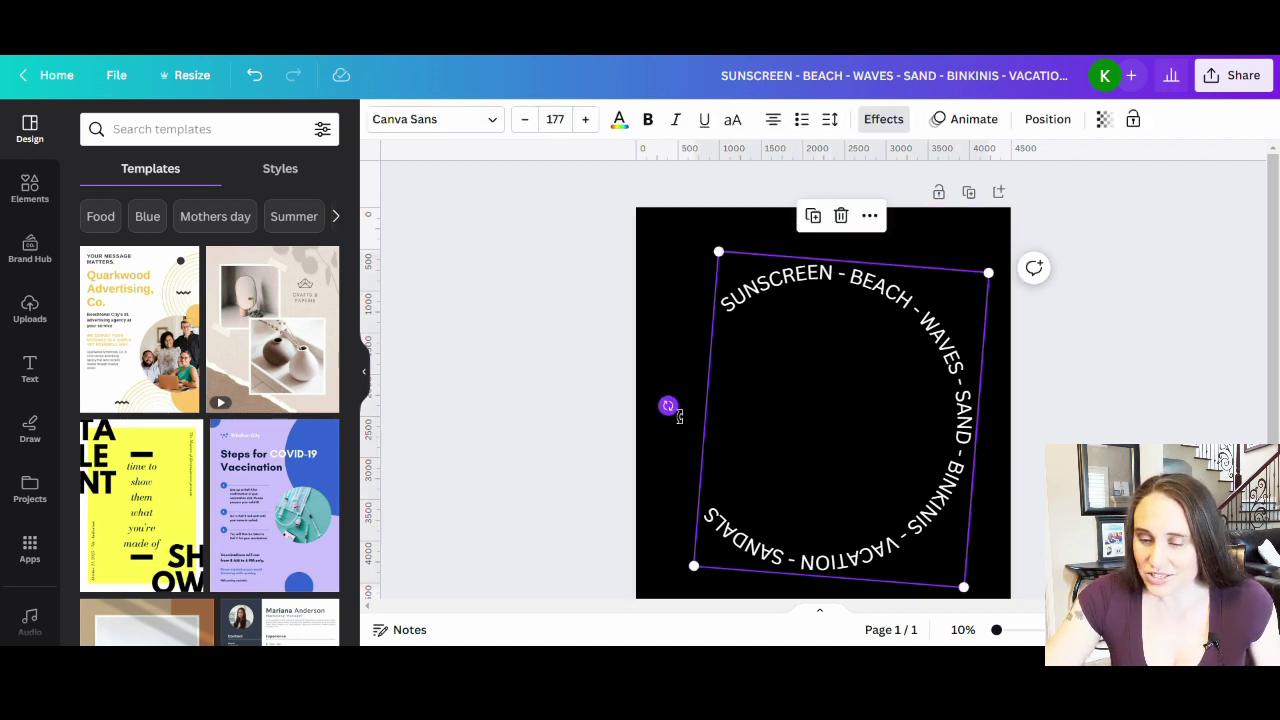
mouse_move(668, 405)
mouse_down()
mouse_move(678, 428)
mouse_move(666, 420)
mouse_up()
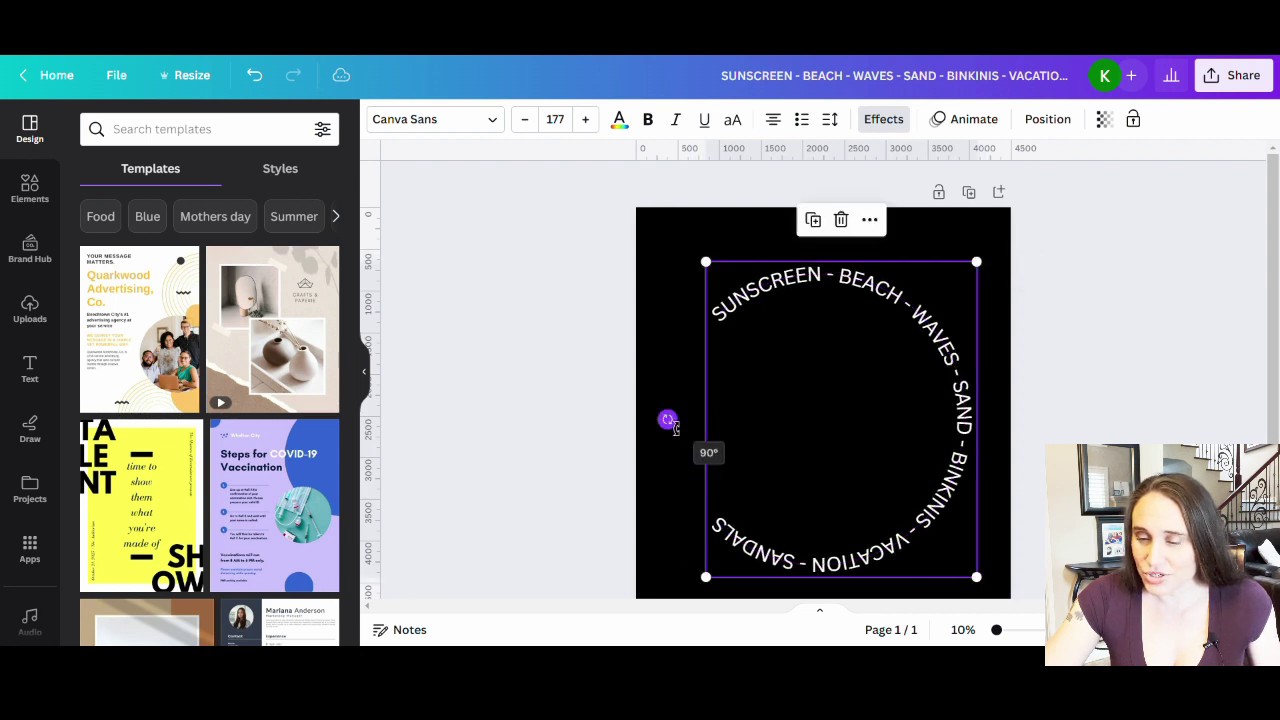
click(598, 437)
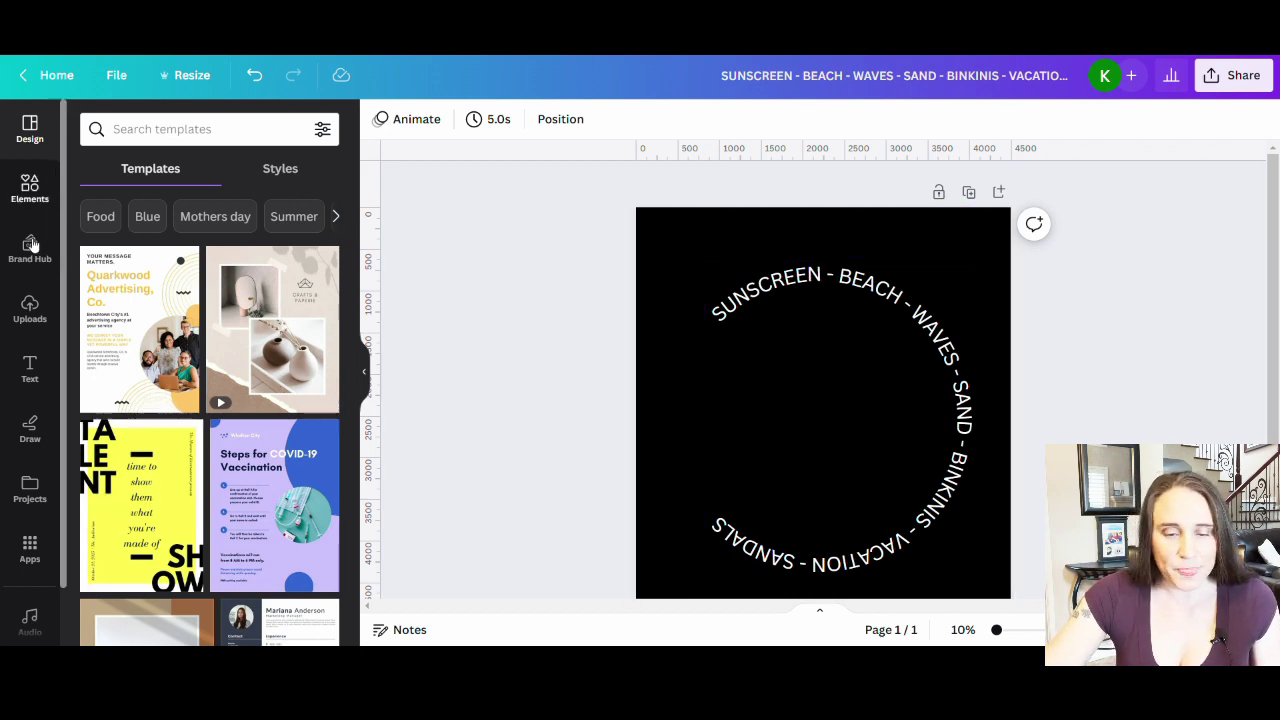
Search the elements for "PALM TREE" graphics and add the single palm silhouette with a curved trunk to the page.
click(30, 187)
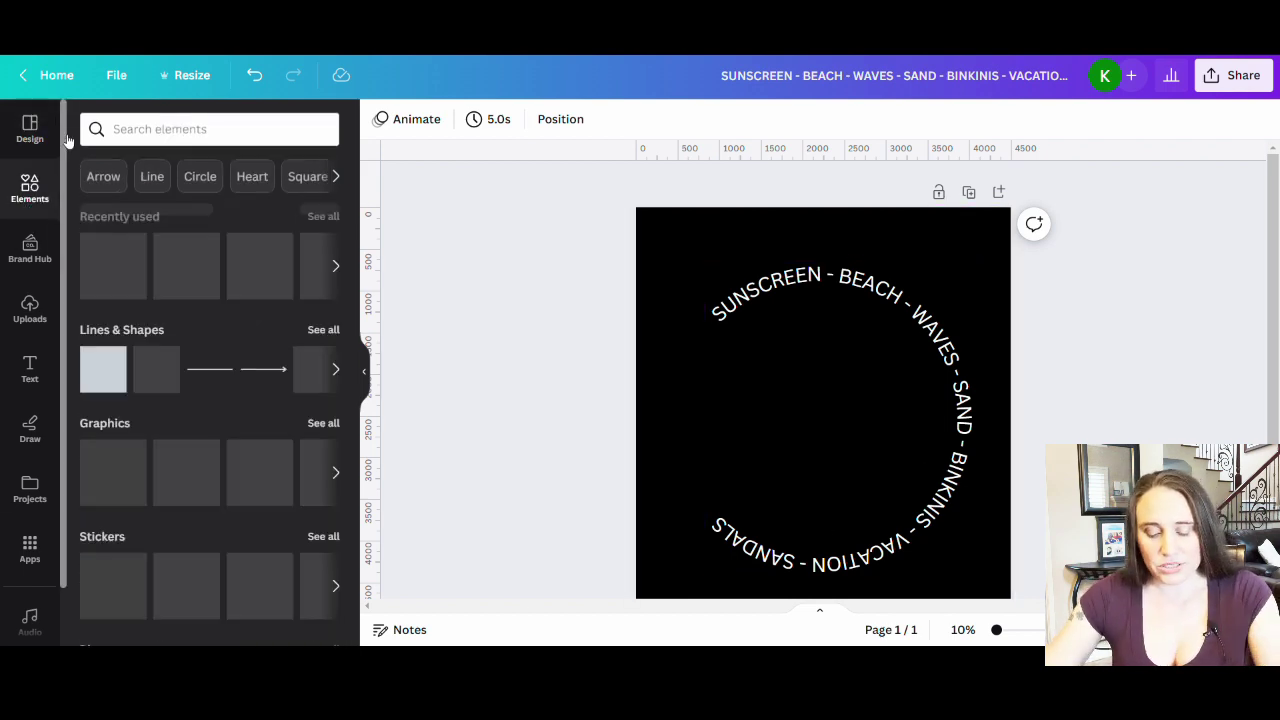
click(173, 136)
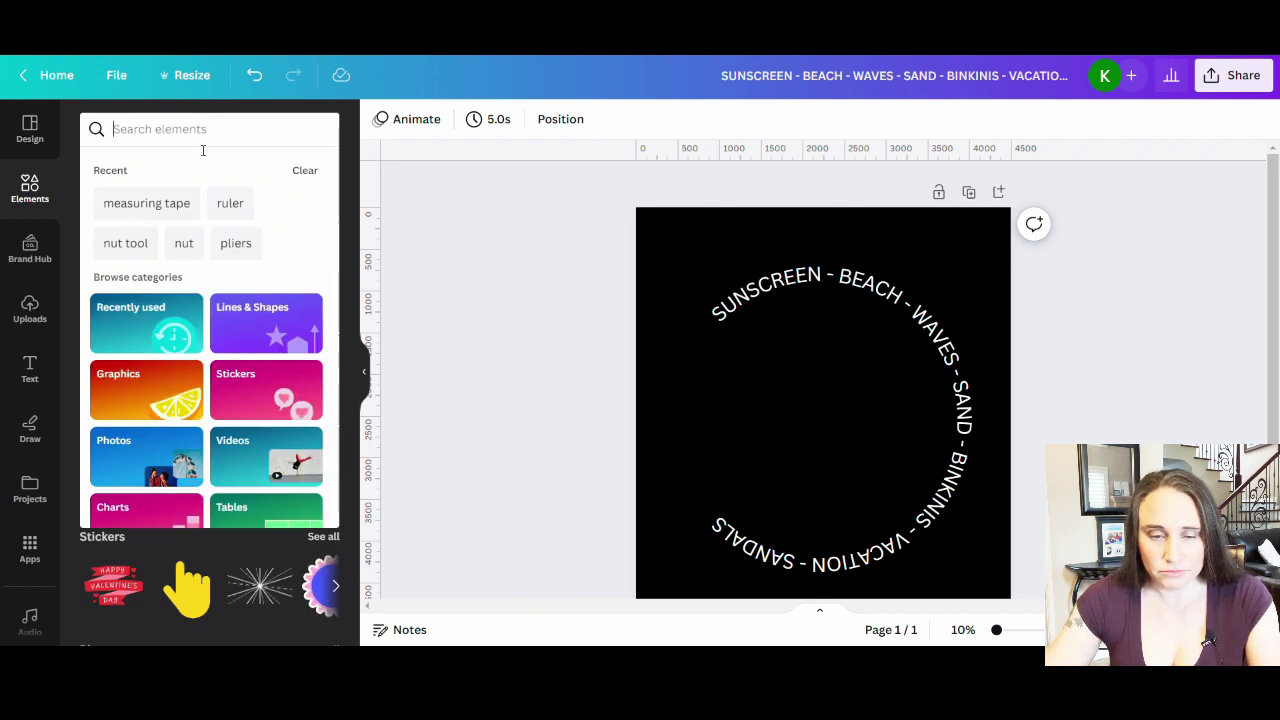
text(PALM T)
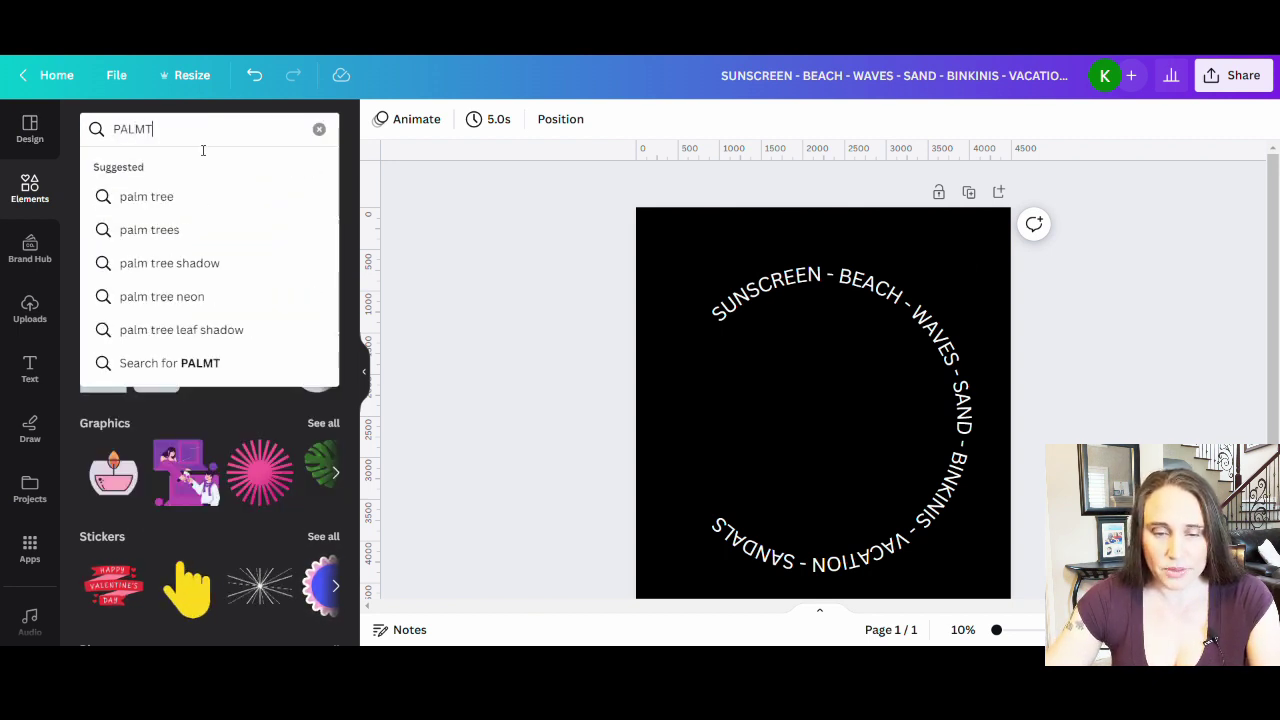
text(REE)
key(Return)
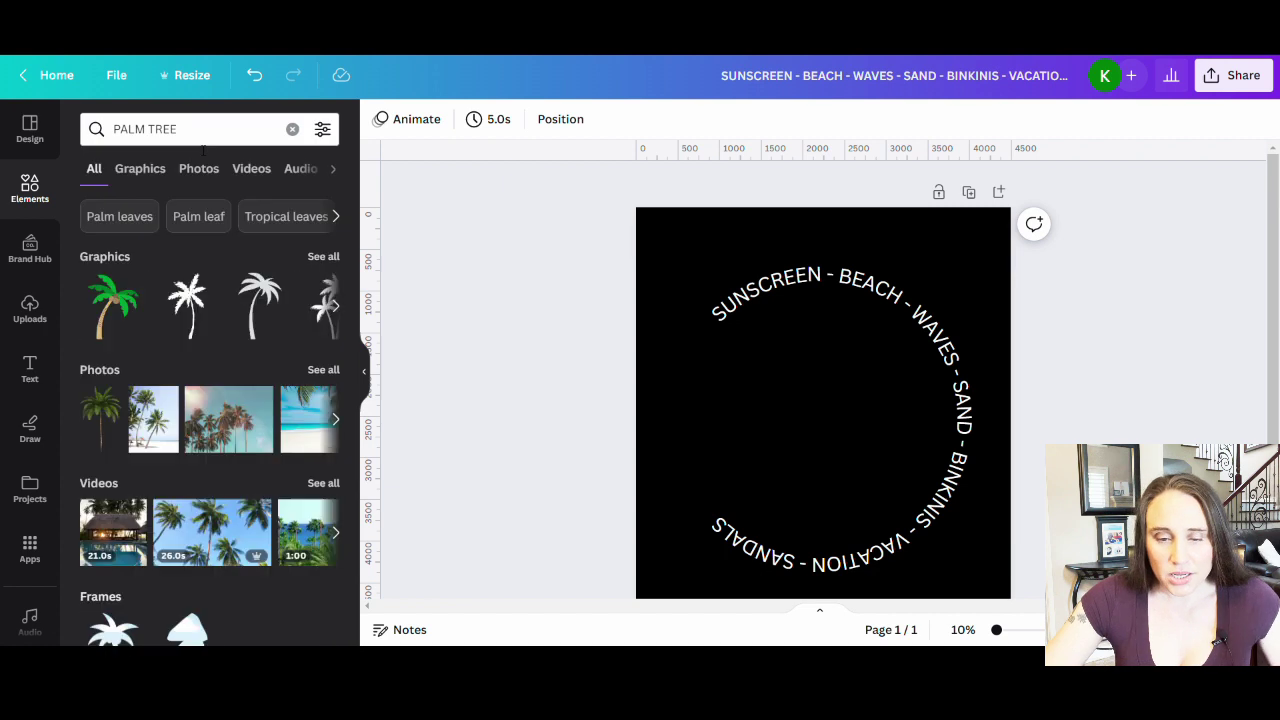
click(323, 258)
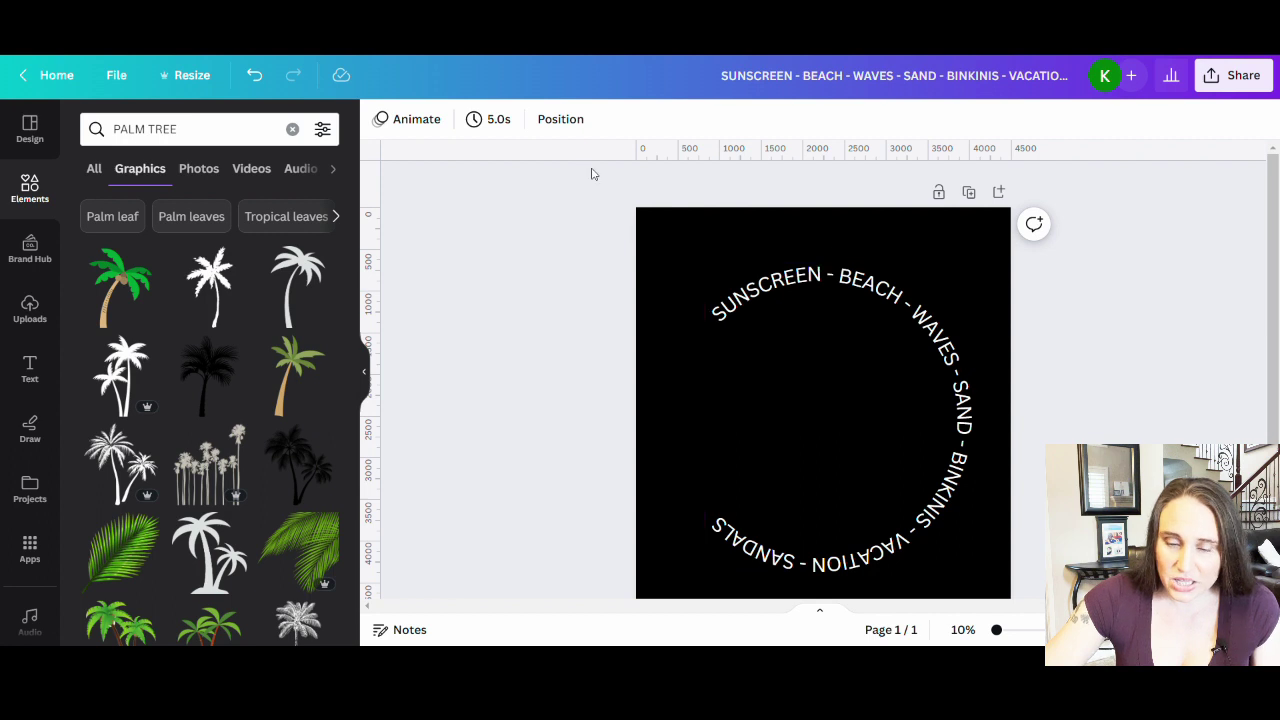
click(300, 290)
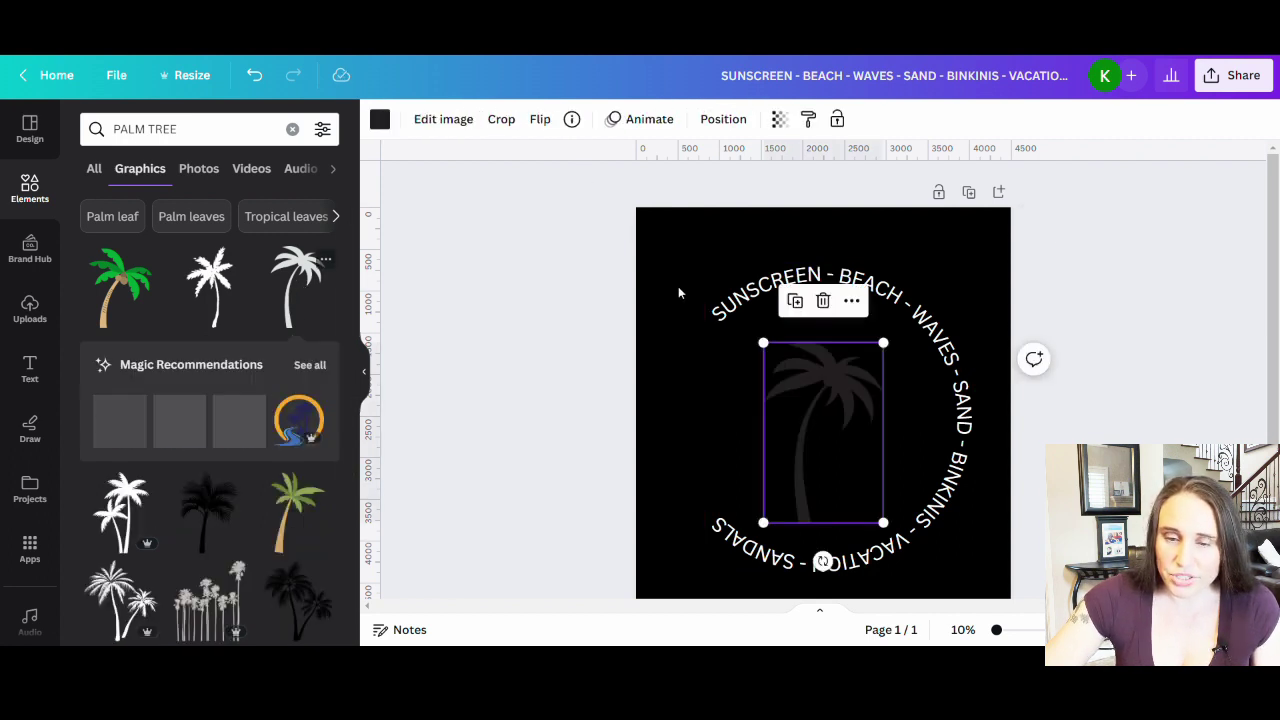
Recolor the palm tree white and move it into the gap on the word circle's left side.
click(379, 124)
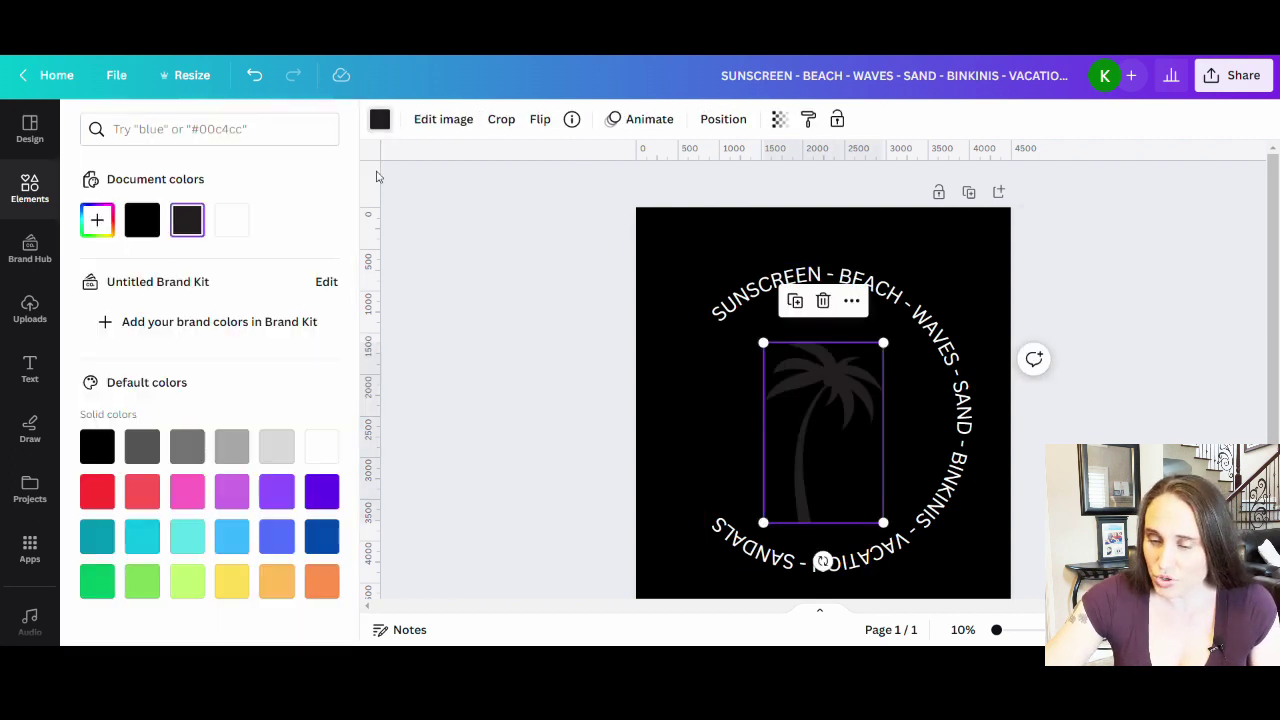
click(321, 447)
drag(800, 424, 716, 408)
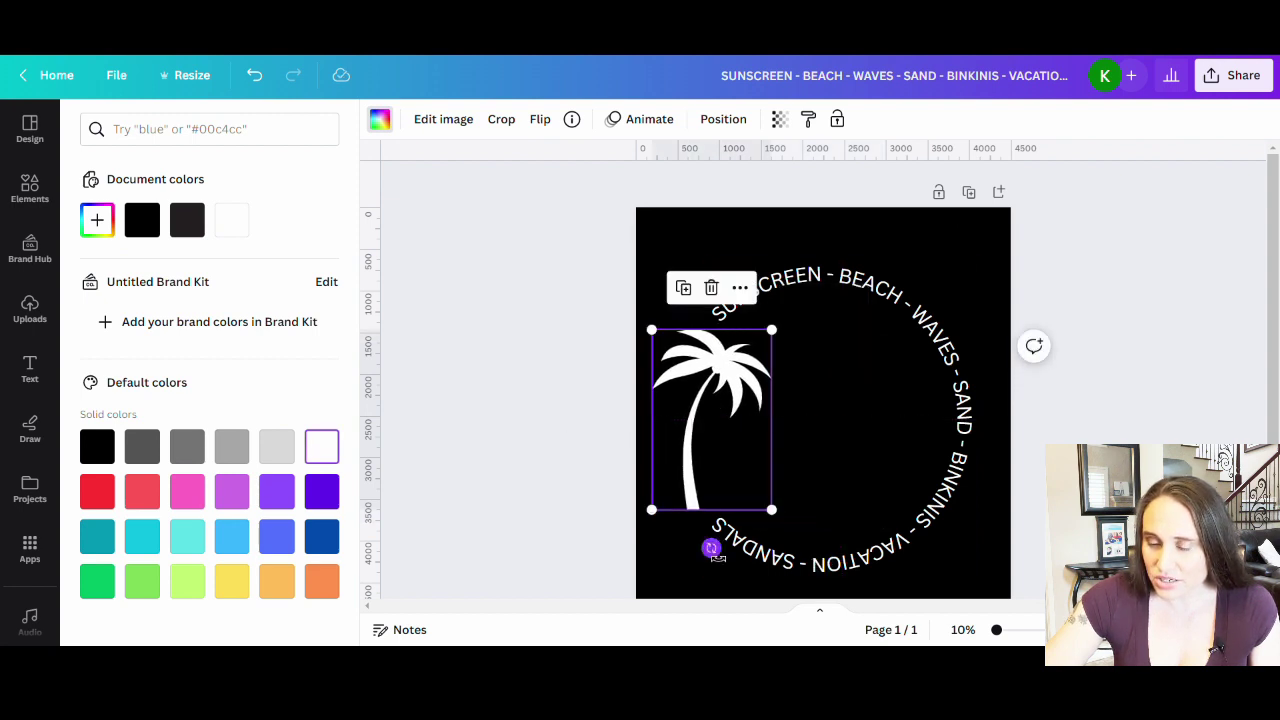
Tilt the palm tree to the left and enlarge it slightly so it fills the gap between SUNSCREEN and SANDALS.
drag(711, 543, 733, 560)
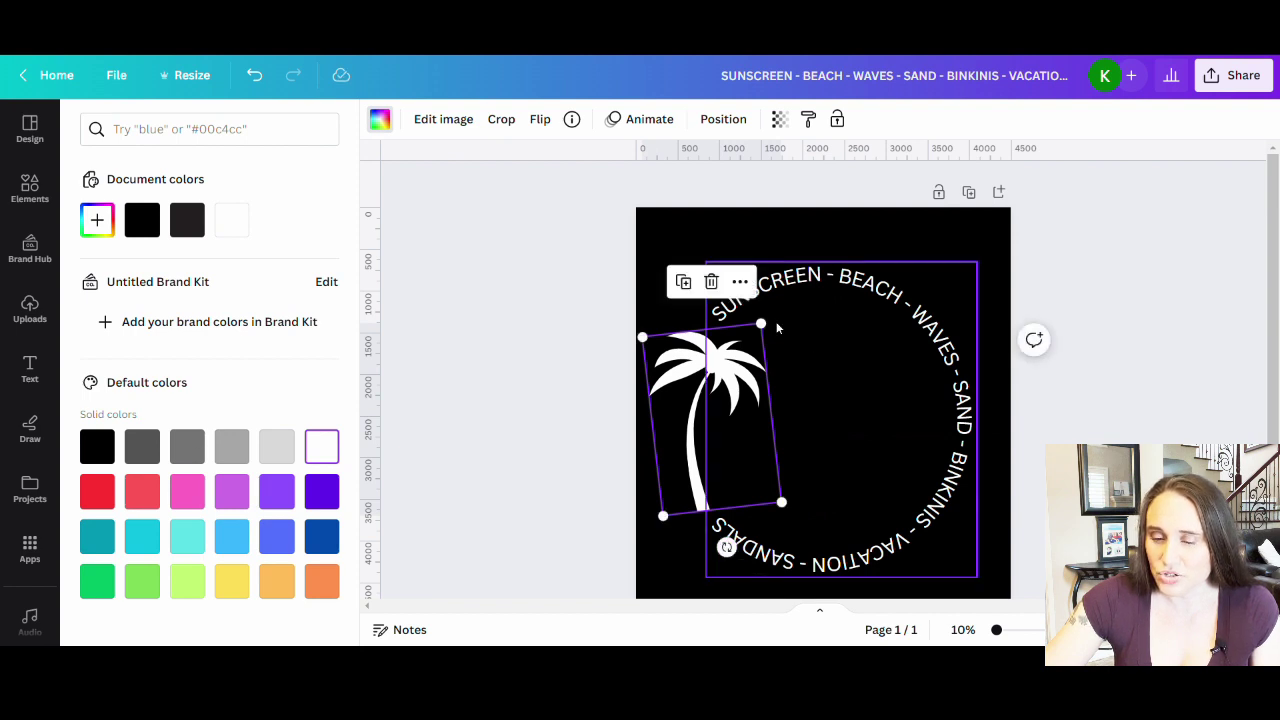
mouse_move(762, 325)
mouse_down()
mouse_move(783, 320)
mouse_move(774, 306)
mouse_up()
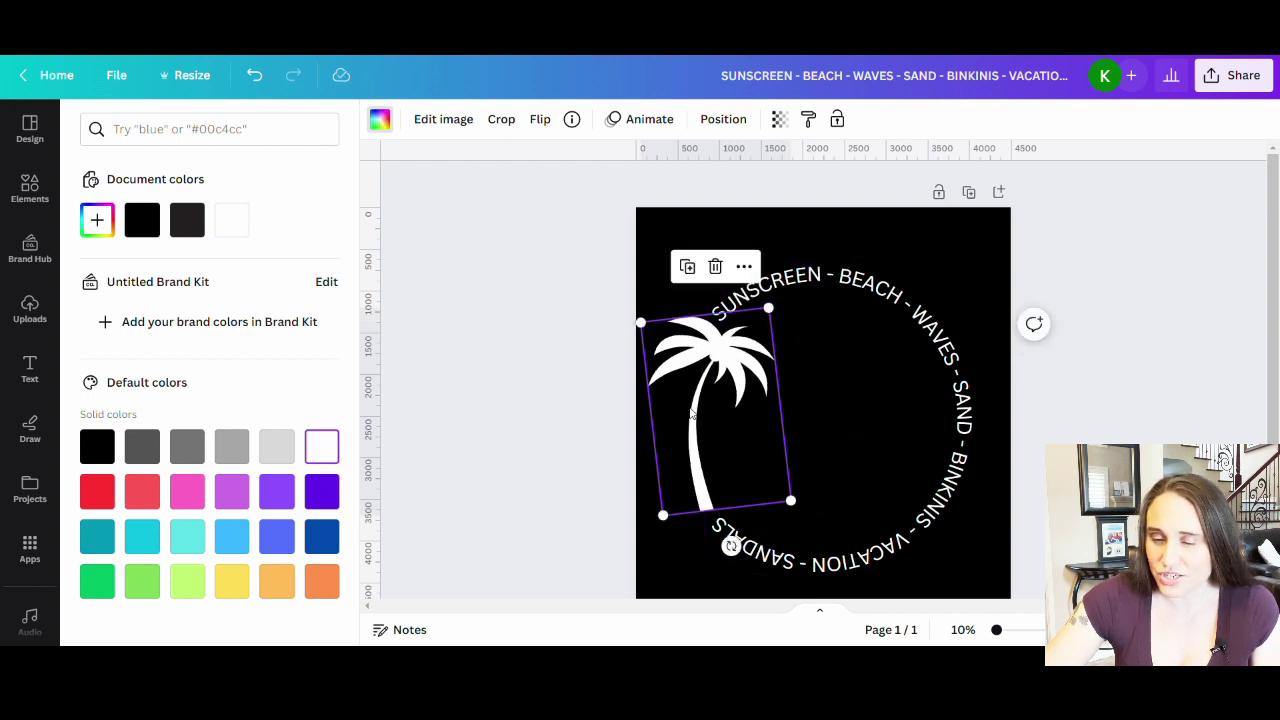
drag(696, 414, 692, 414)
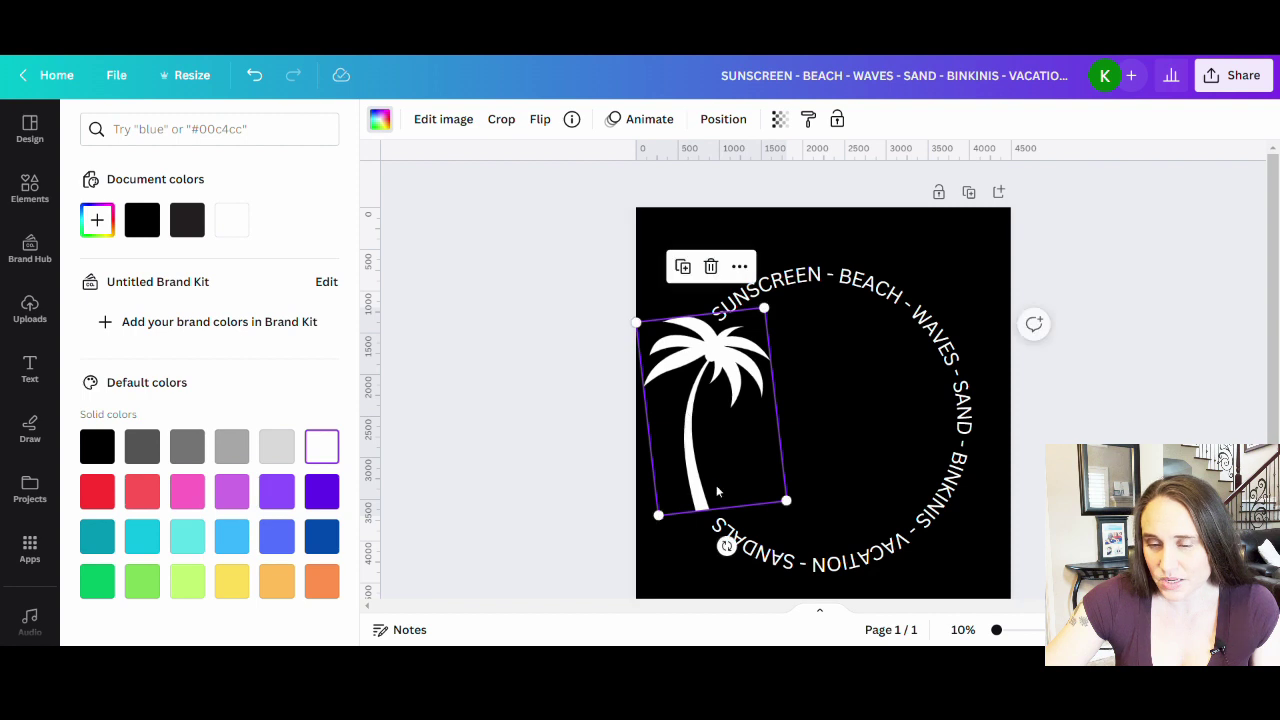
drag(729, 543, 746, 552)
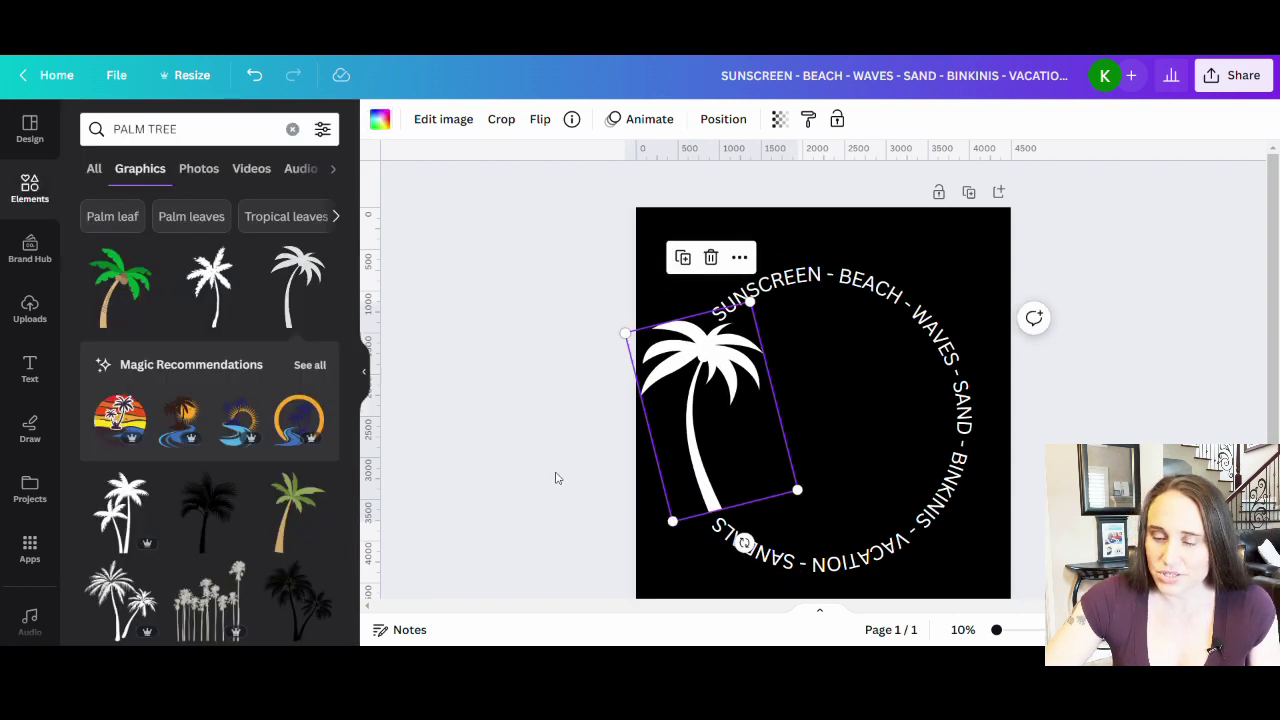
click(557, 478)
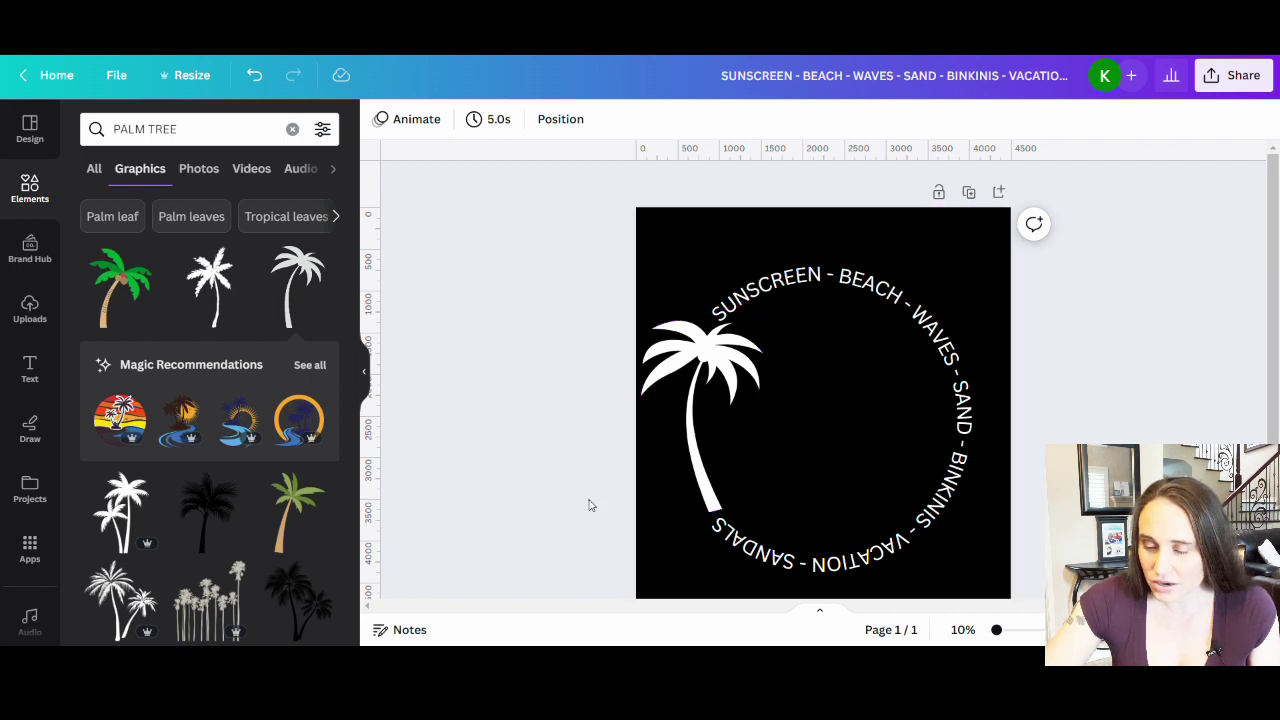
Nudge the palm tree slightly left and down so its trunk lines up with the end of the word circle.
click(748, 484)
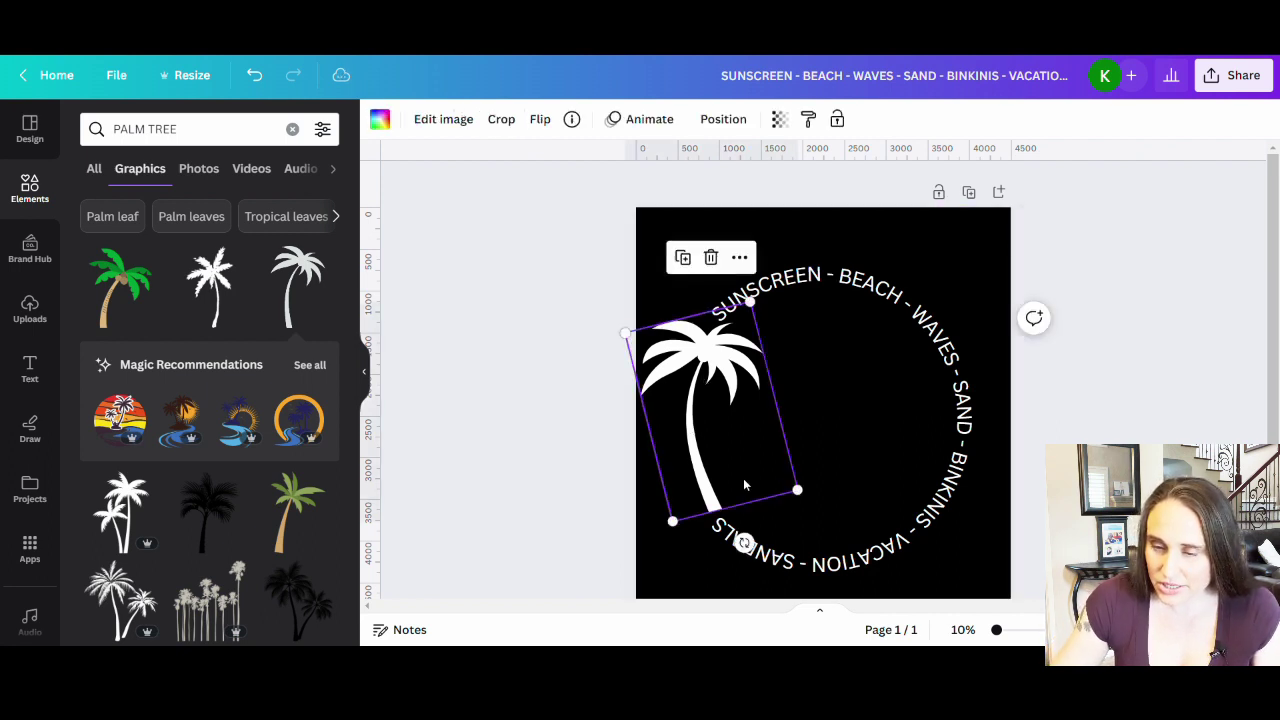
click(743, 482)
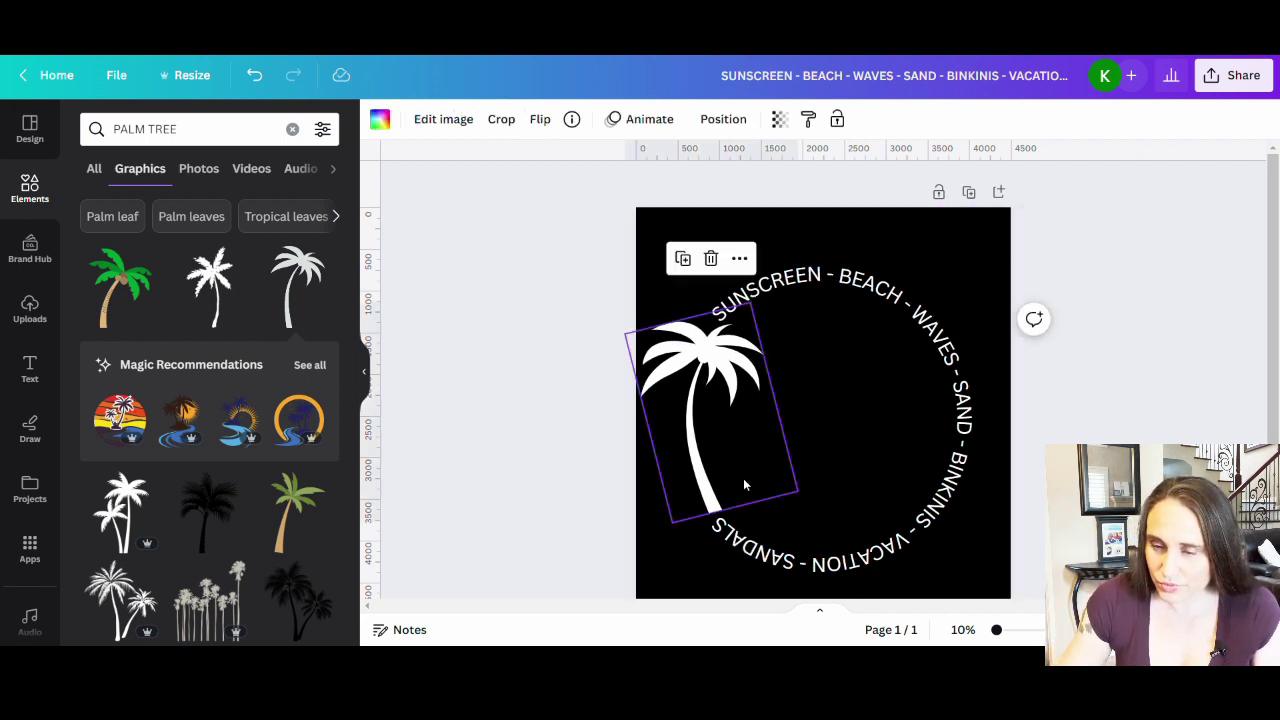
click(743, 485)
click(743, 485)
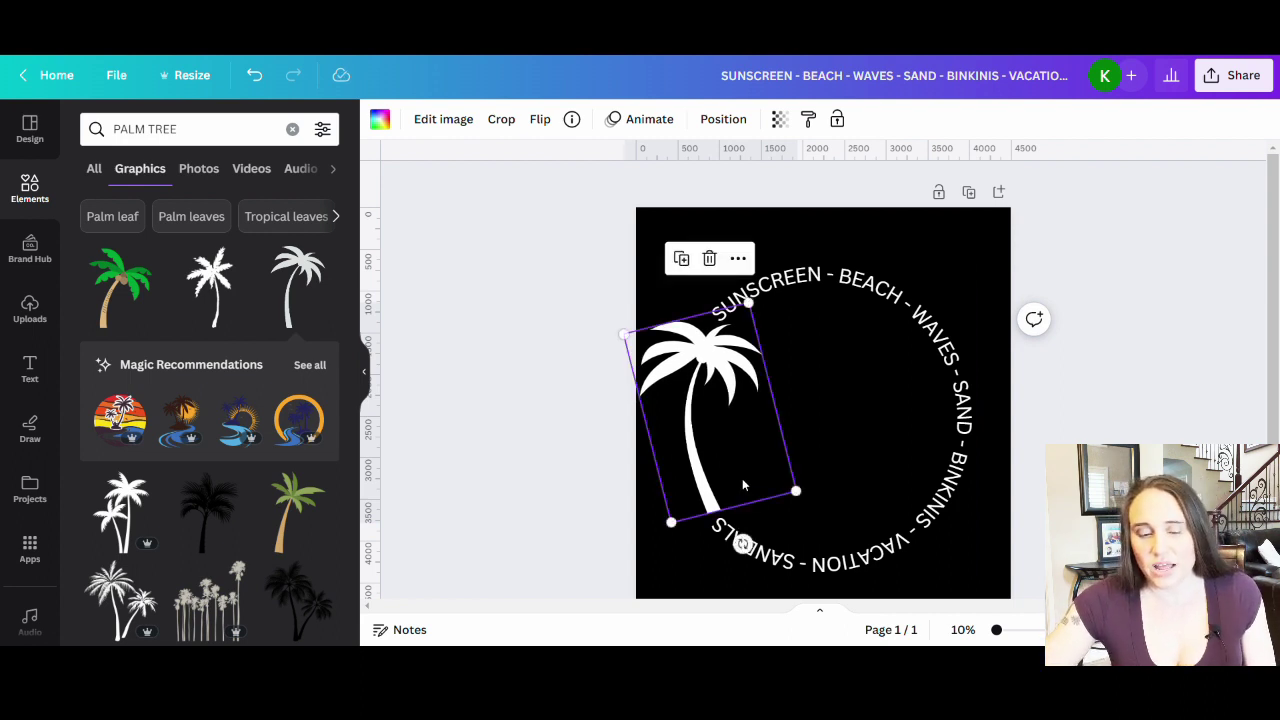
click(548, 502)
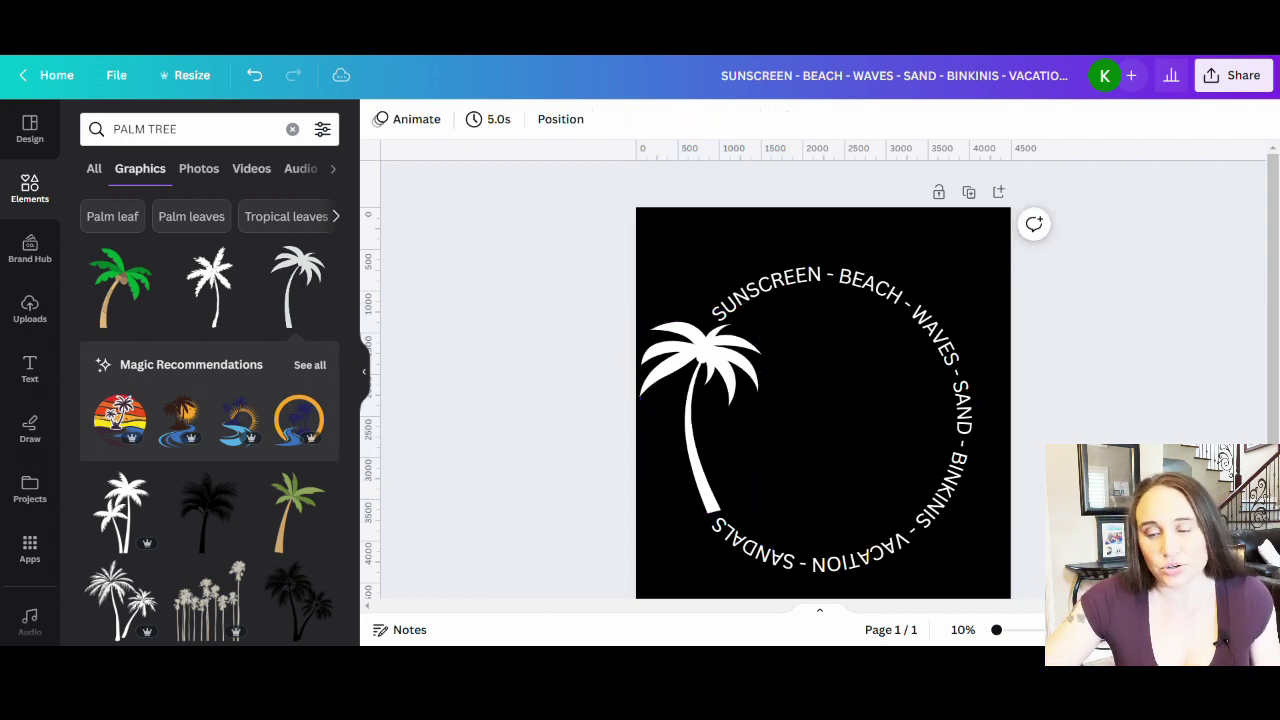
Browse the palm tree graphics for other silhouettes that could suit the design.
scroll(263, 375, down, 2)
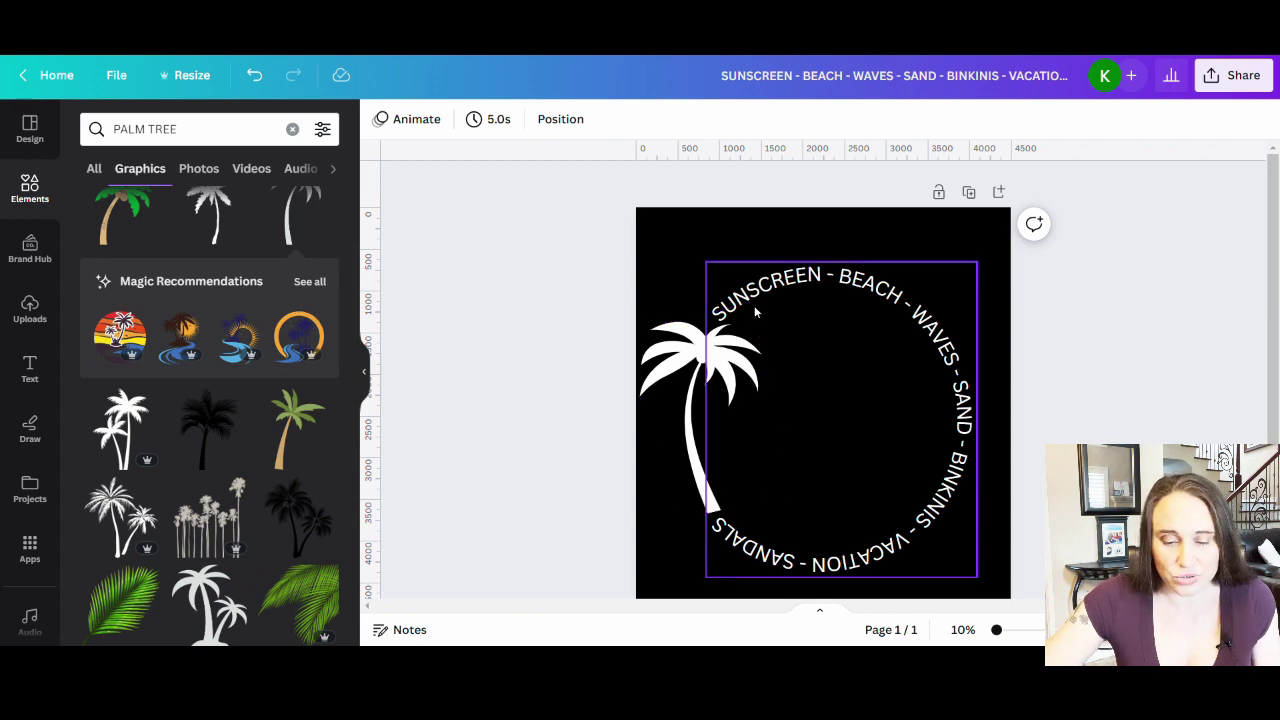
scroll(206, 485, down, 2)
scroll(206, 485, down, 6)
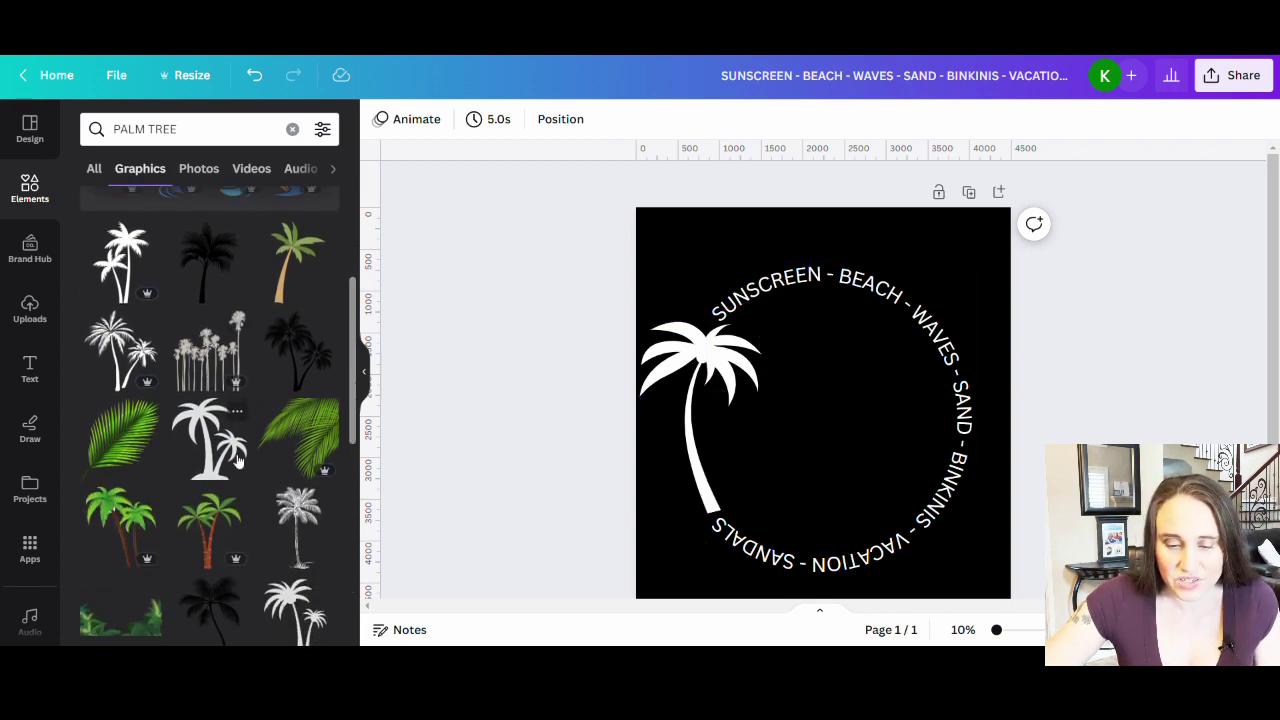
scroll(198, 597, down, 9)
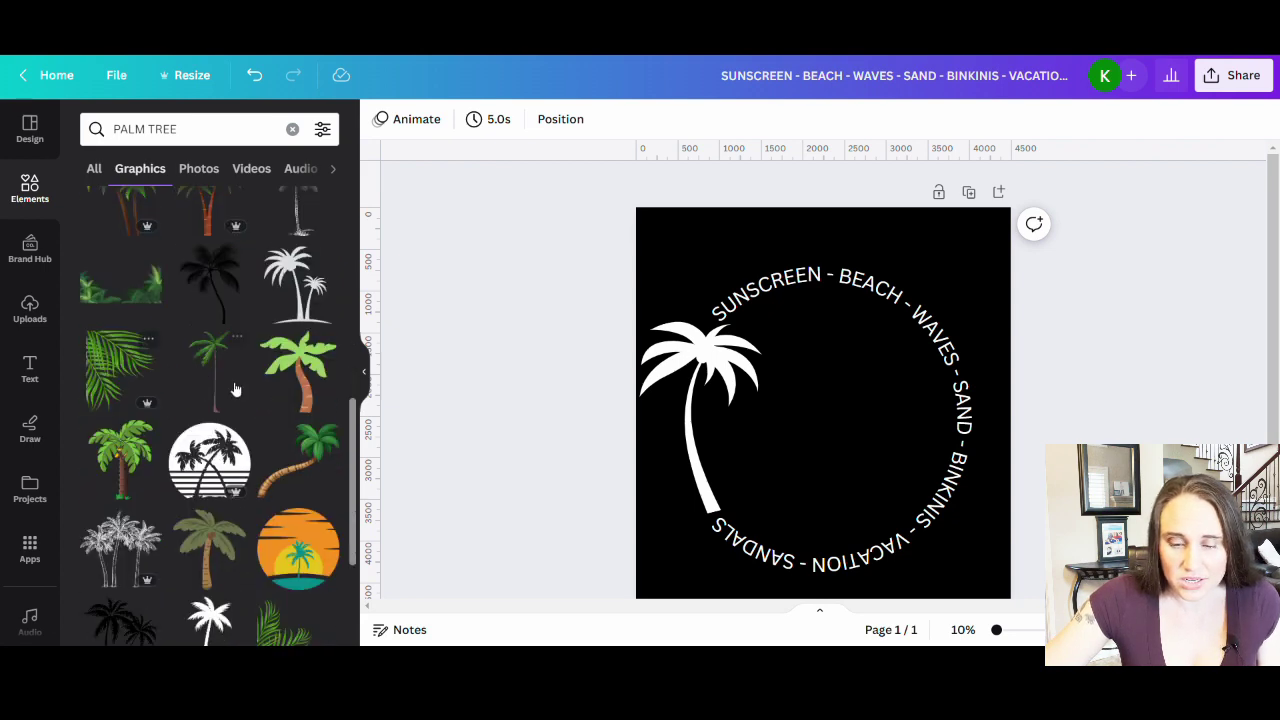
scroll(240, 347, down, 10)
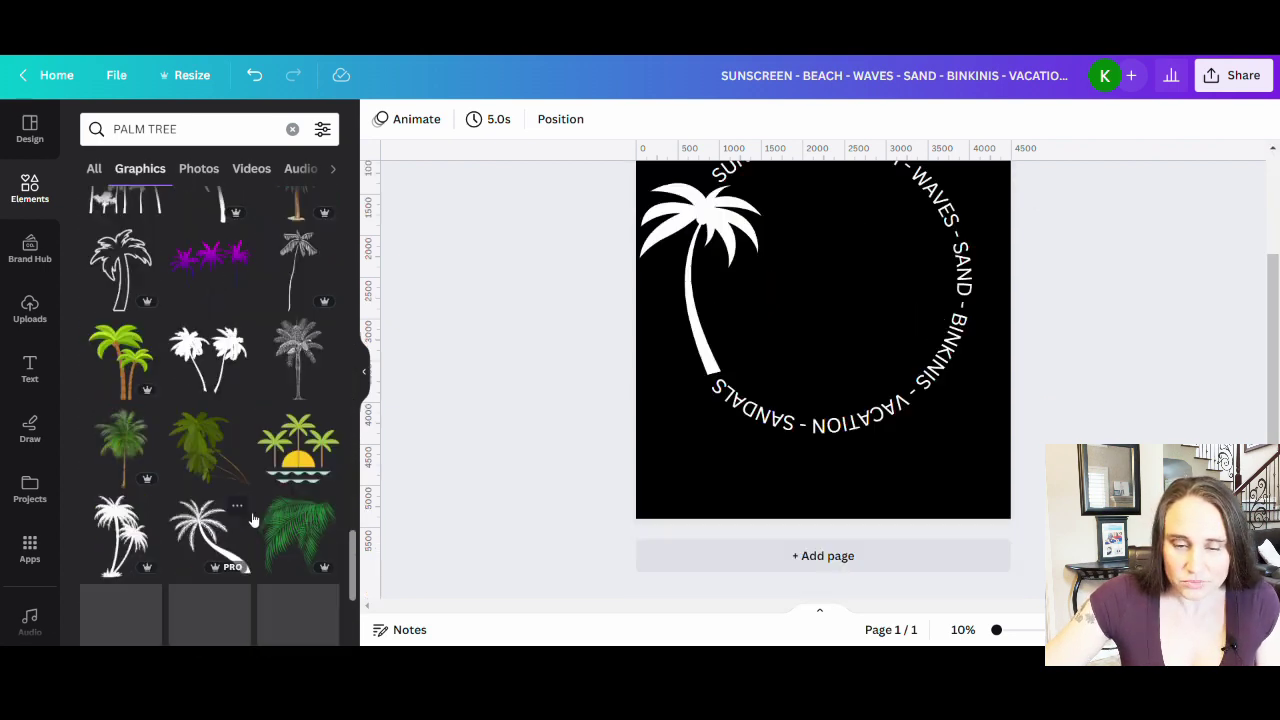
scroll(254, 512, down, 6)
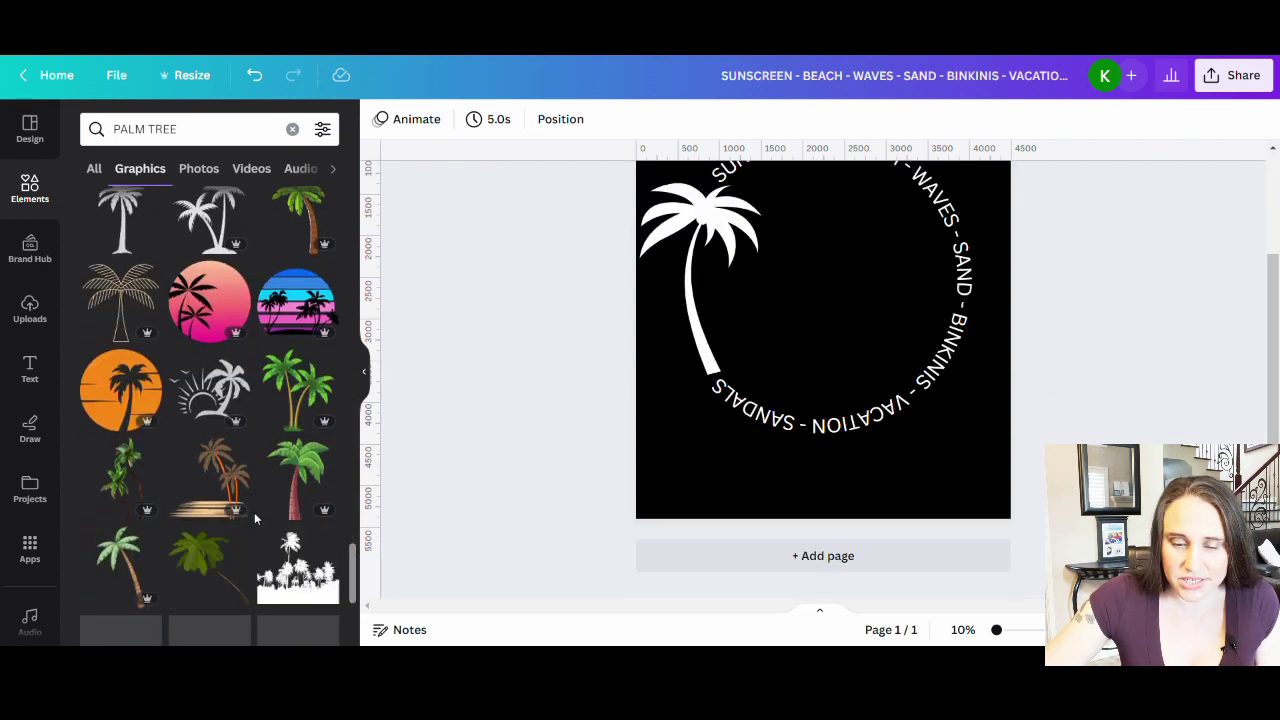
scroll(254, 512, down, 6)
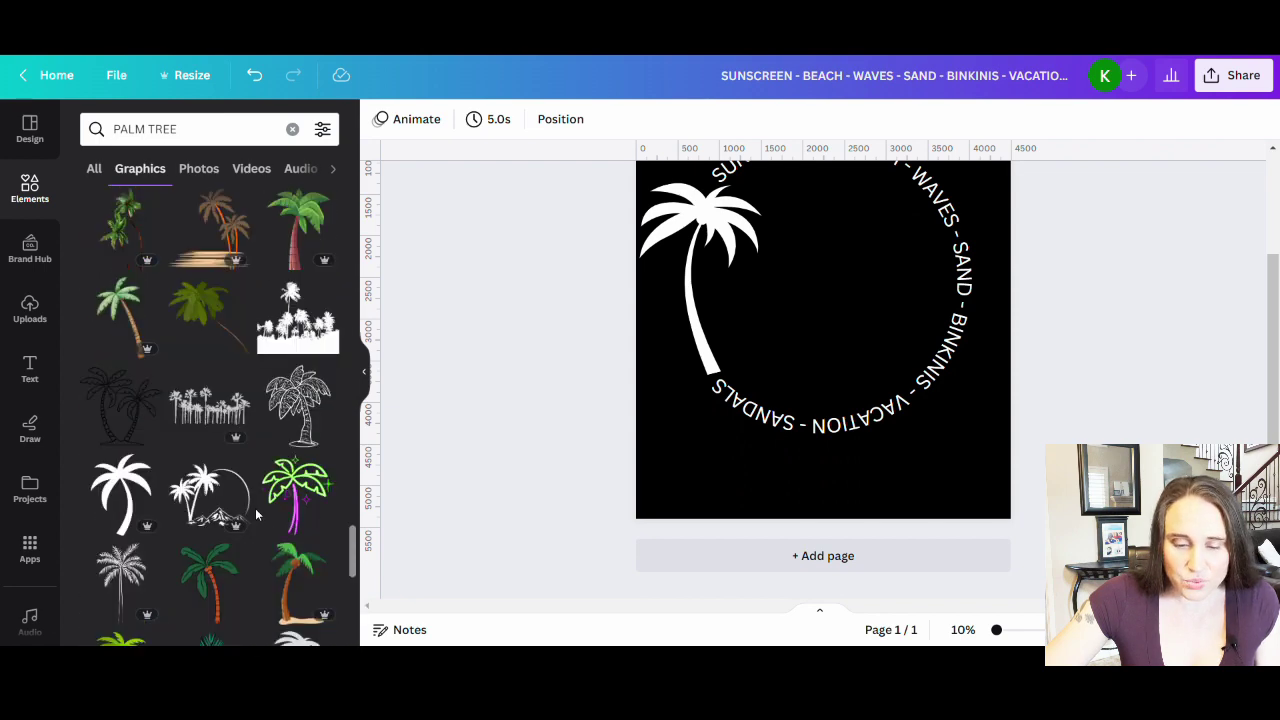
scroll(255, 508, down, 10)
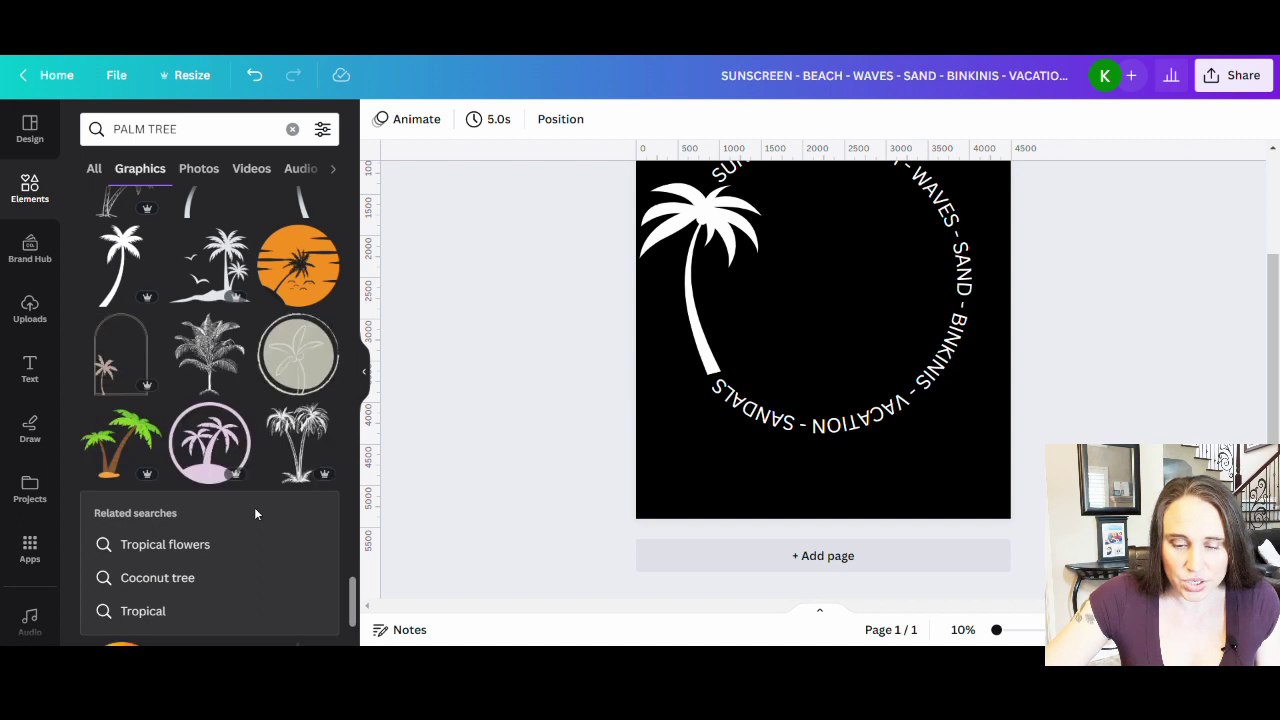
scroll(236, 499, down, 7)
scroll(240, 500, down, 5)
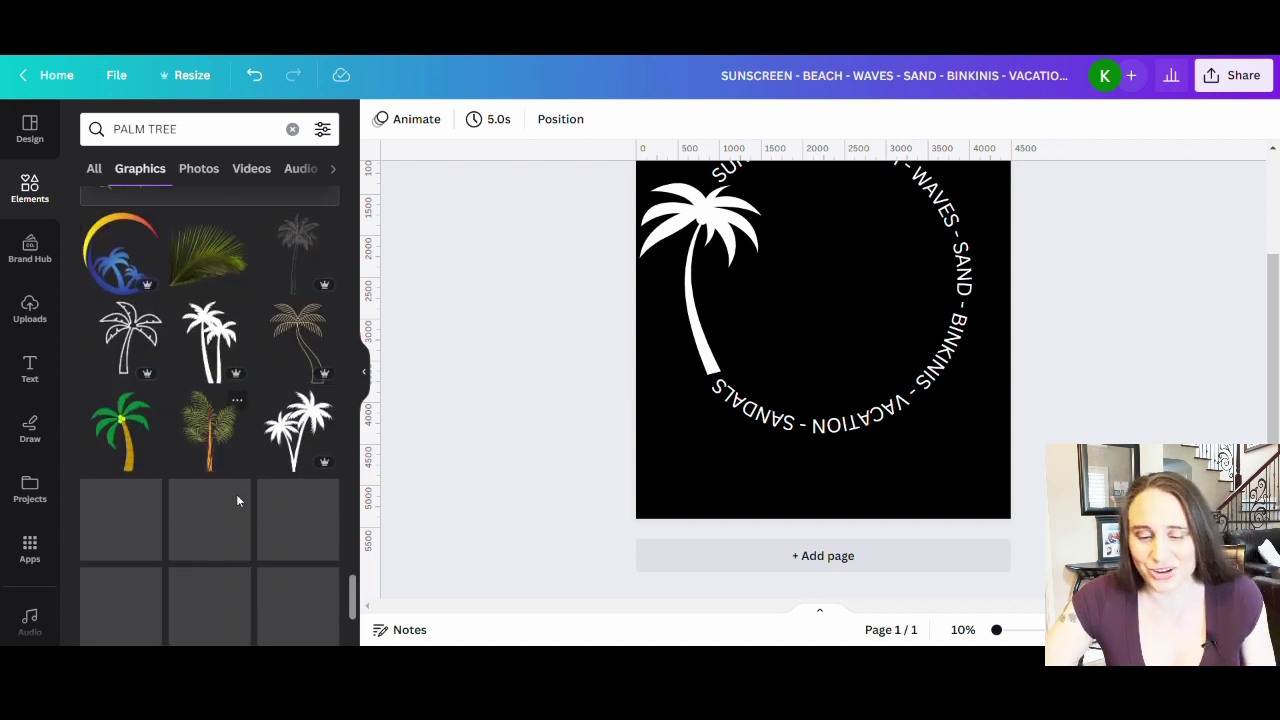
Add a new text box reading "Hello" in the middle of the word circle.
click(928, 400)
scroll(920, 403, up, 2)
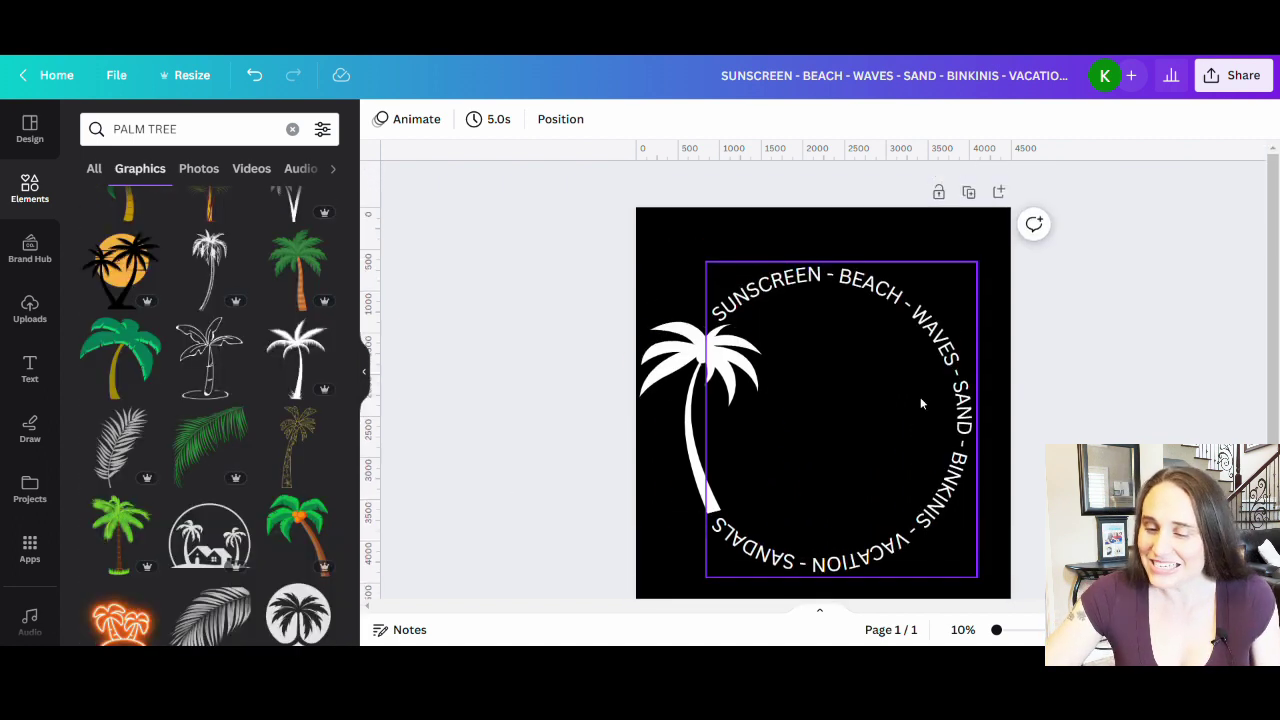
click(854, 444)
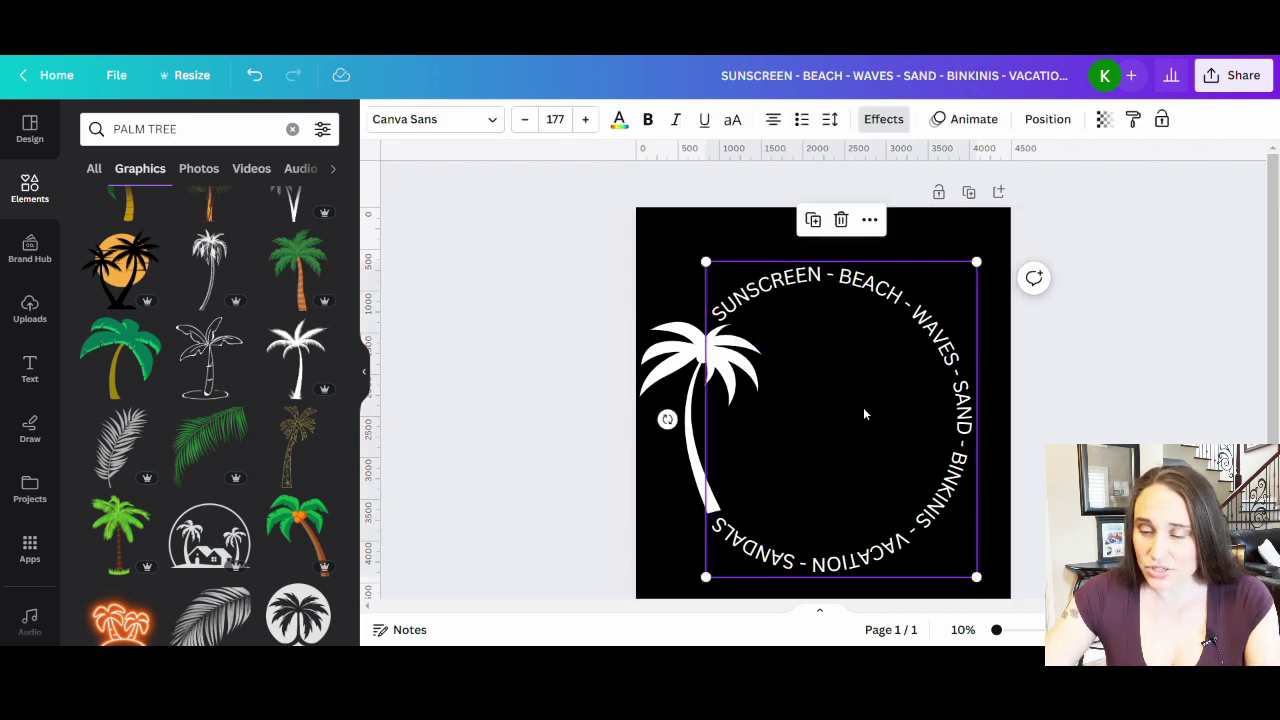
click(844, 414)
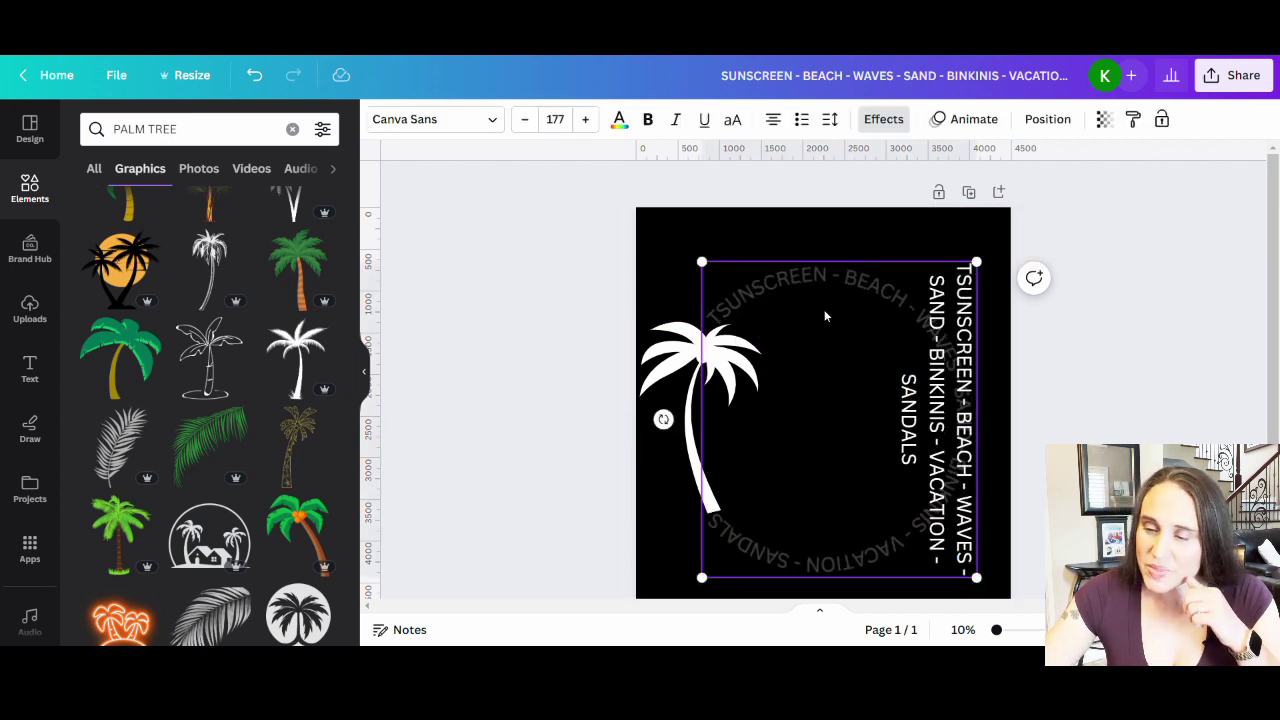
click(898, 224)
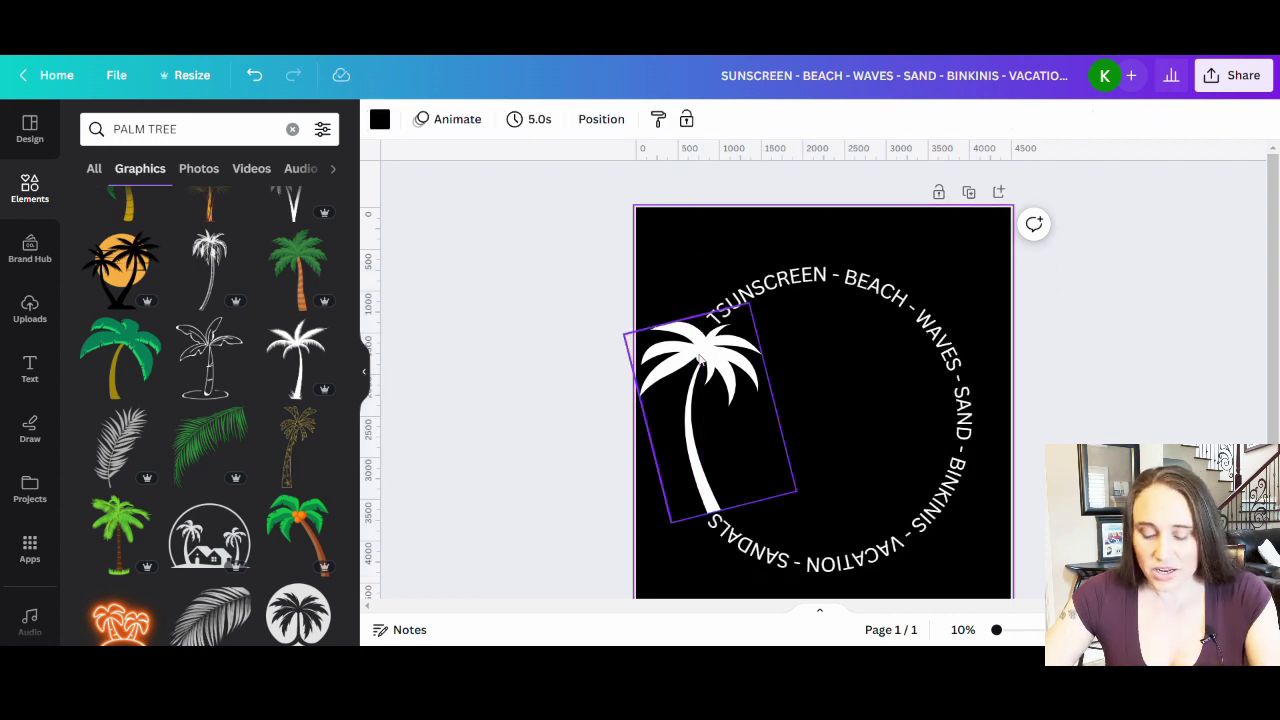
key(t)
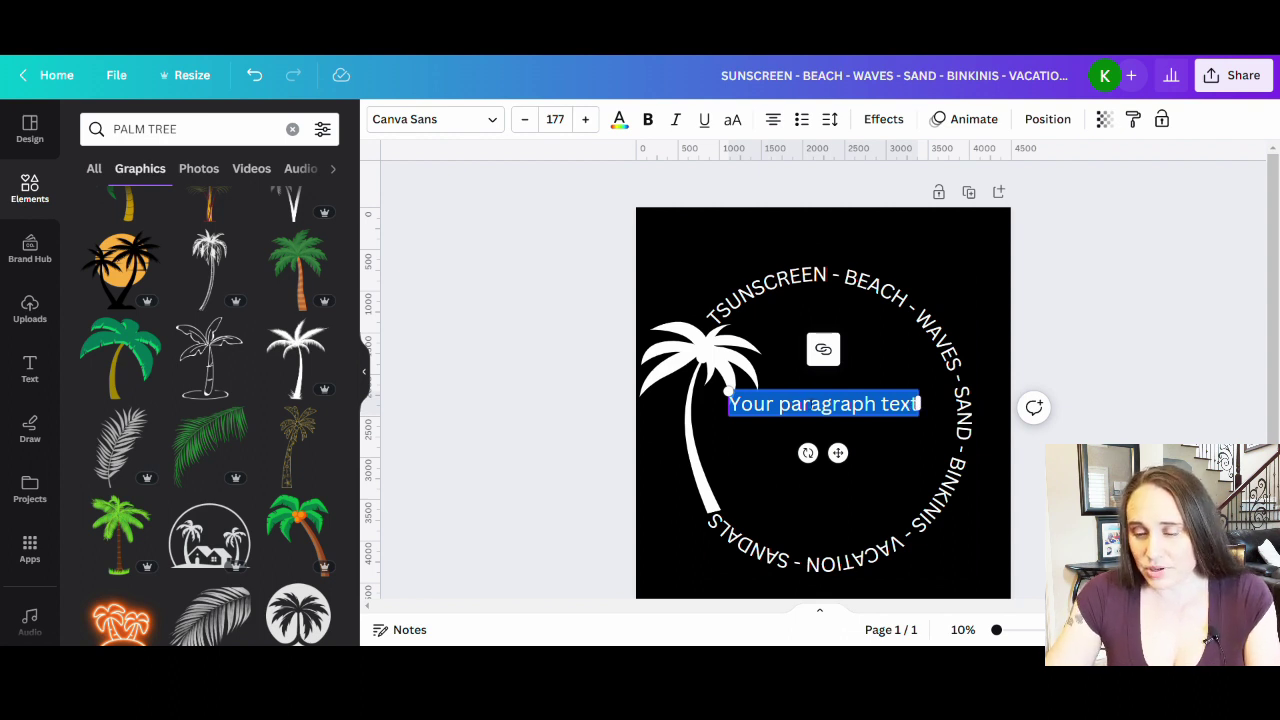
key(BackSpace)
text(He)
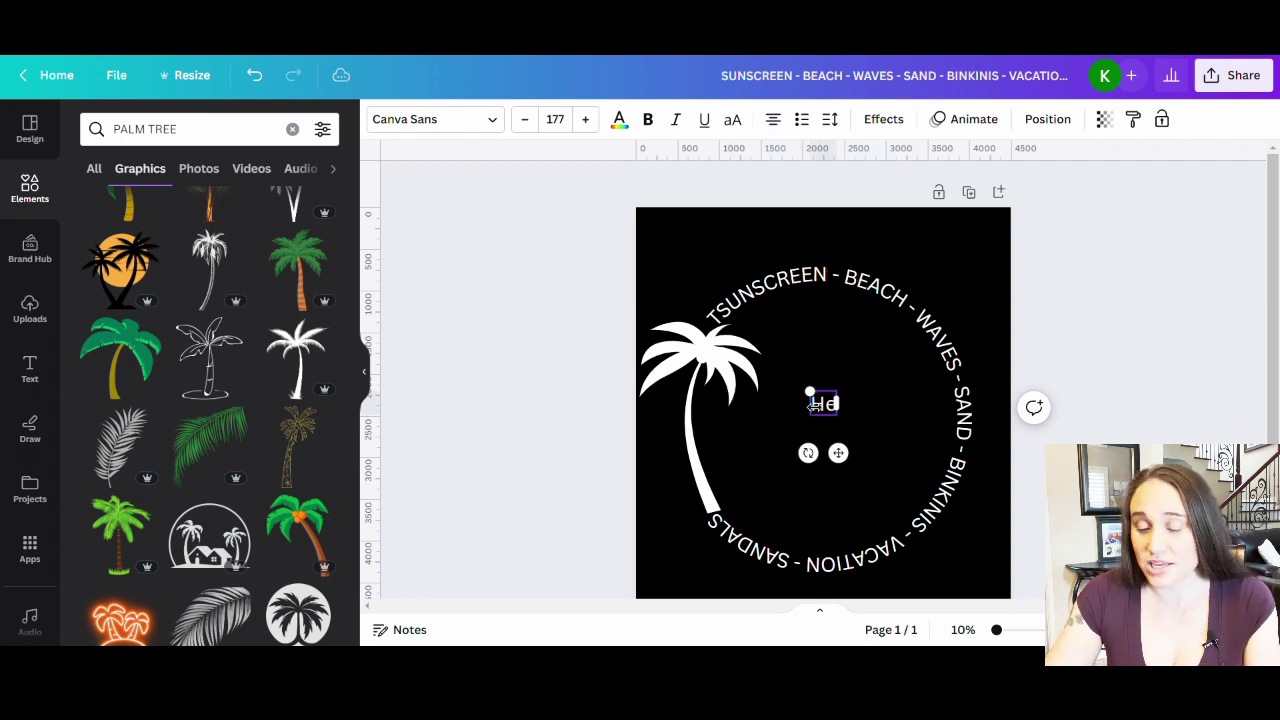
text(llo)
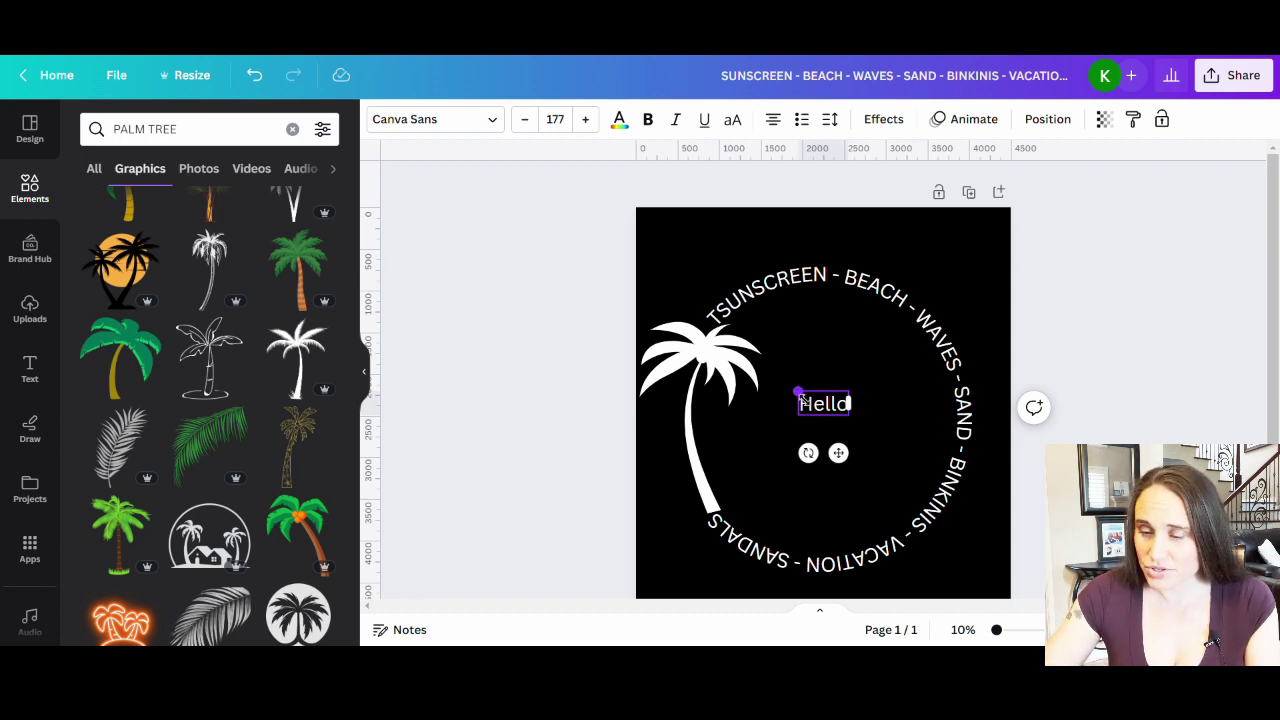
Enlarge the Hello text to font size 586 so it spans the inside of the word circle.
drag(797, 393, 737, 360)
drag(848, 360, 940, 340)
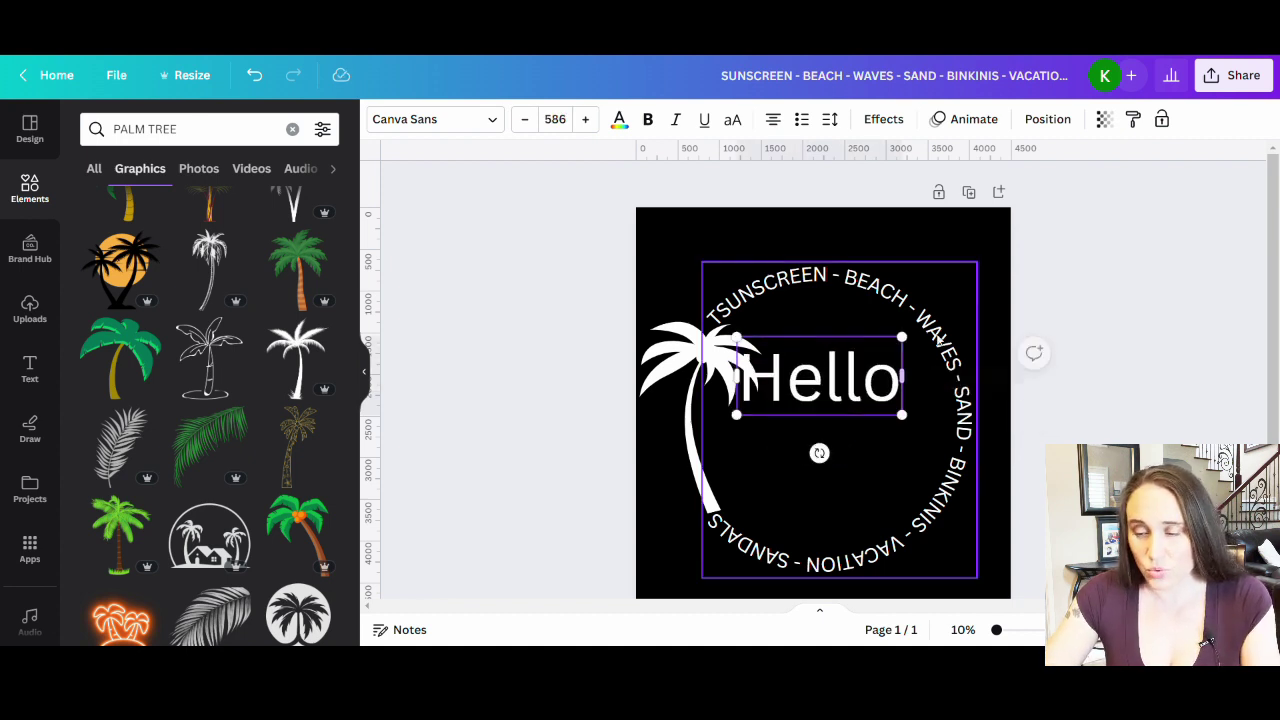
click(992, 225)
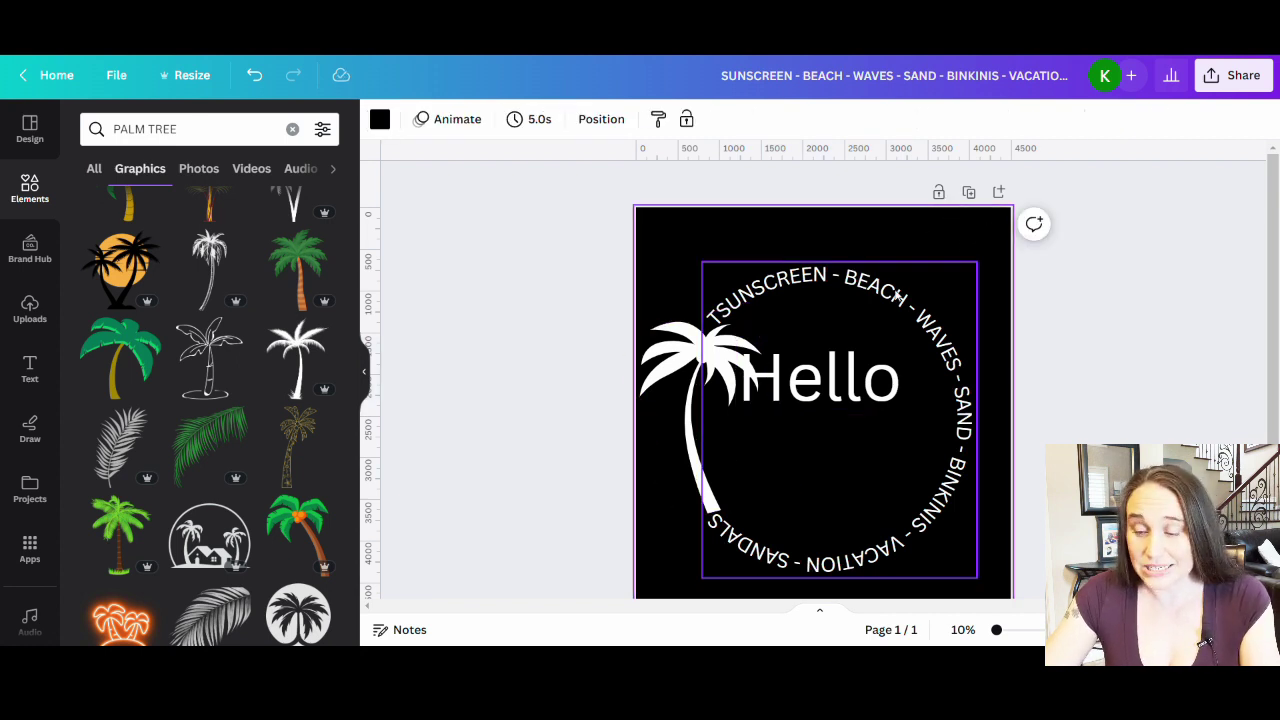
Add a text box reading "Summer" inside the circle and enlarge it to font size 386.
key(t)
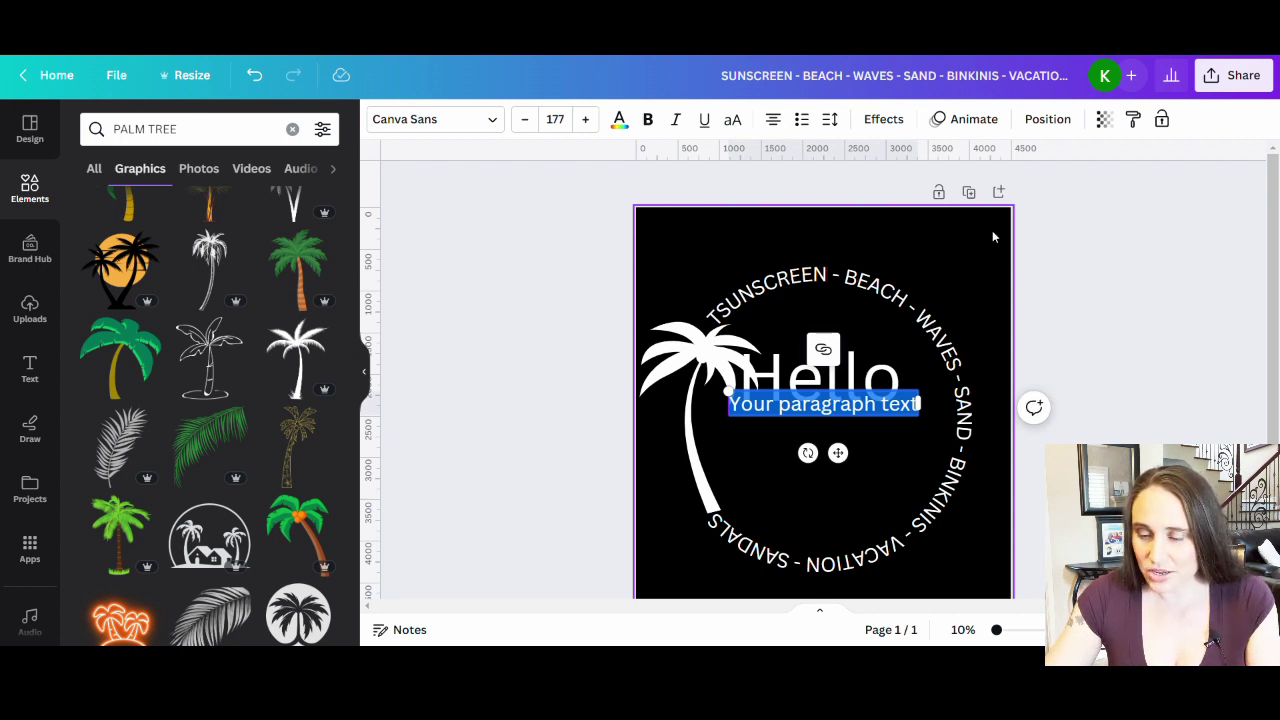
text(Summer)
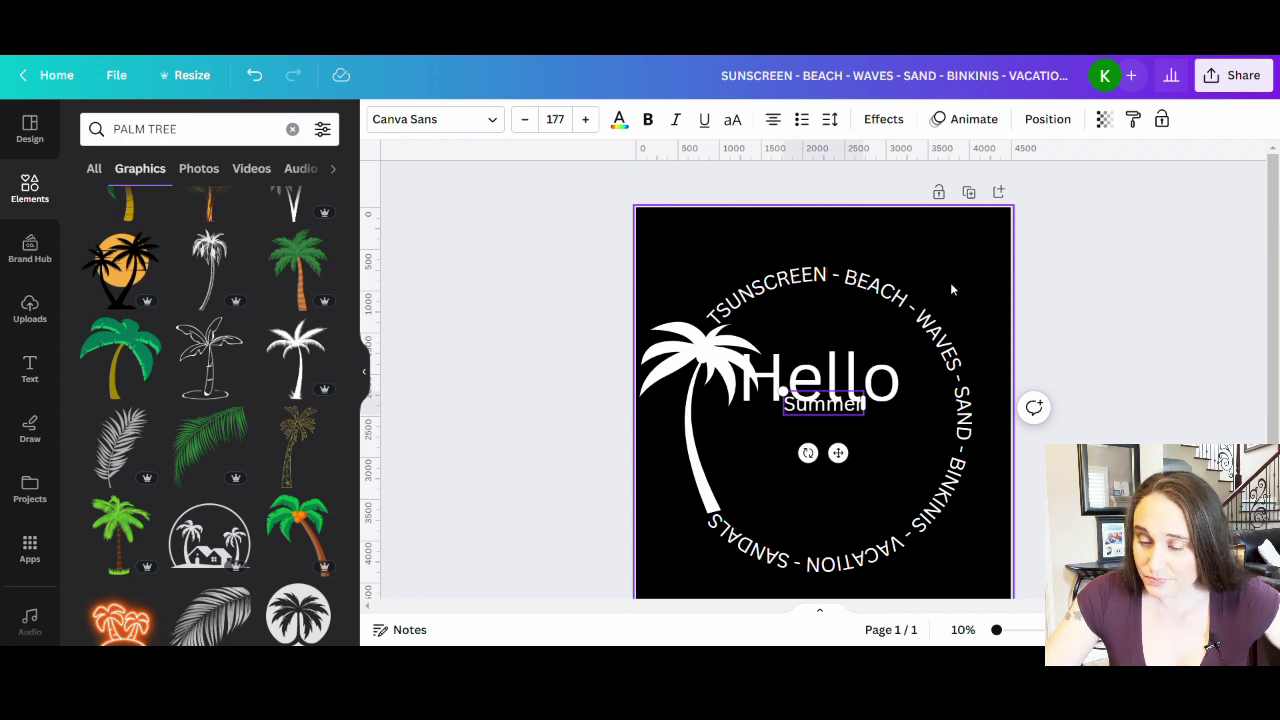
drag(871, 425, 965, 510)
click(1185, 317)
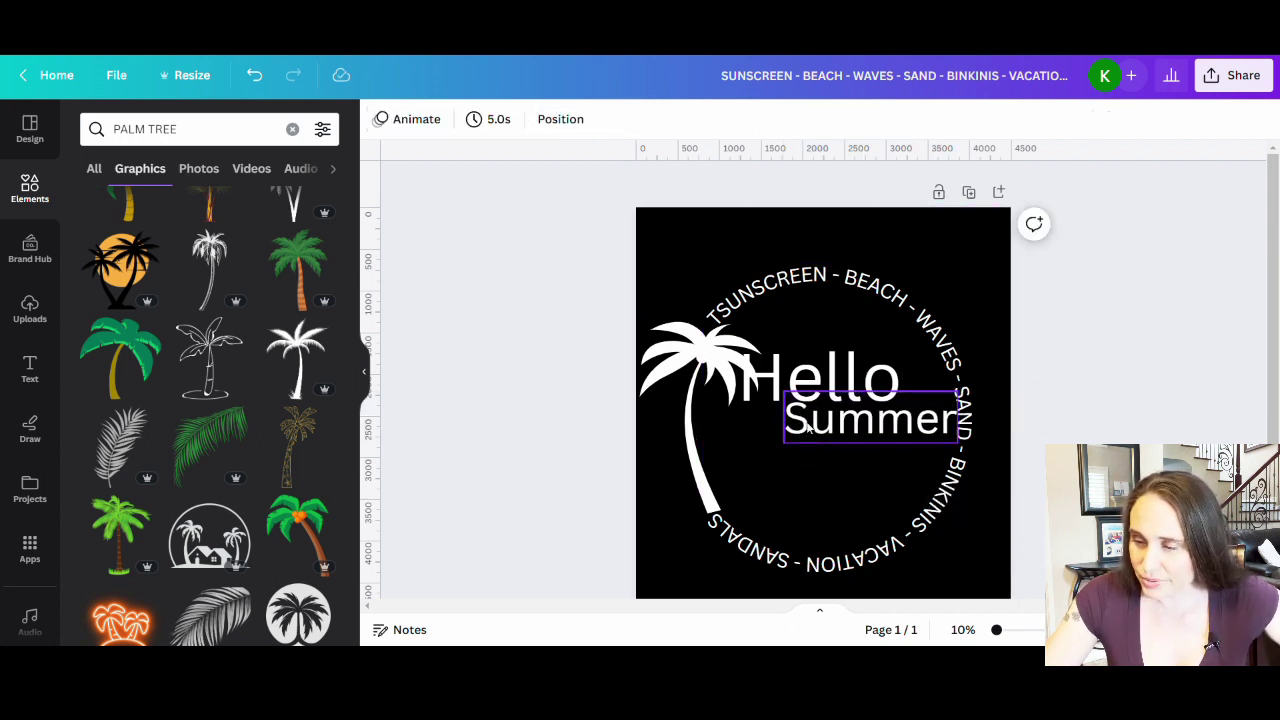
Move Summer below Hello, then shift Hello down so the two words sit close together inside the circle.
drag(866, 427, 852, 468)
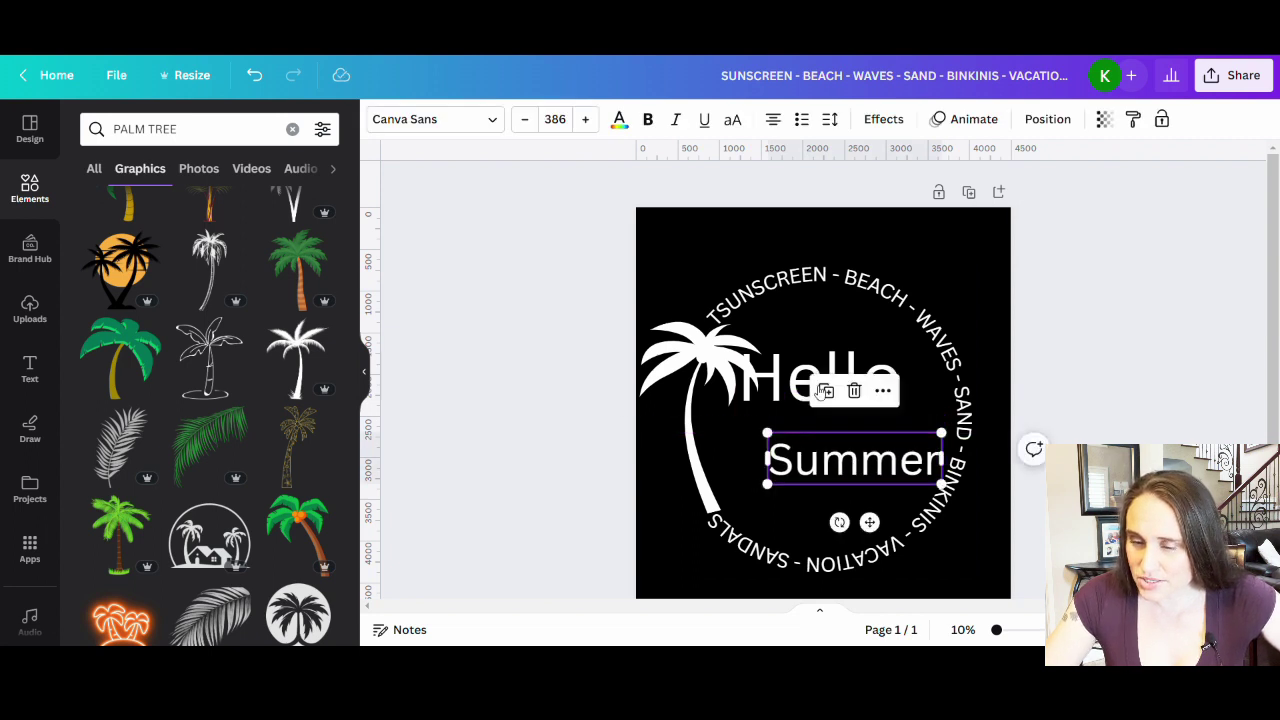
drag(817, 387, 823, 401)
click(1217, 339)
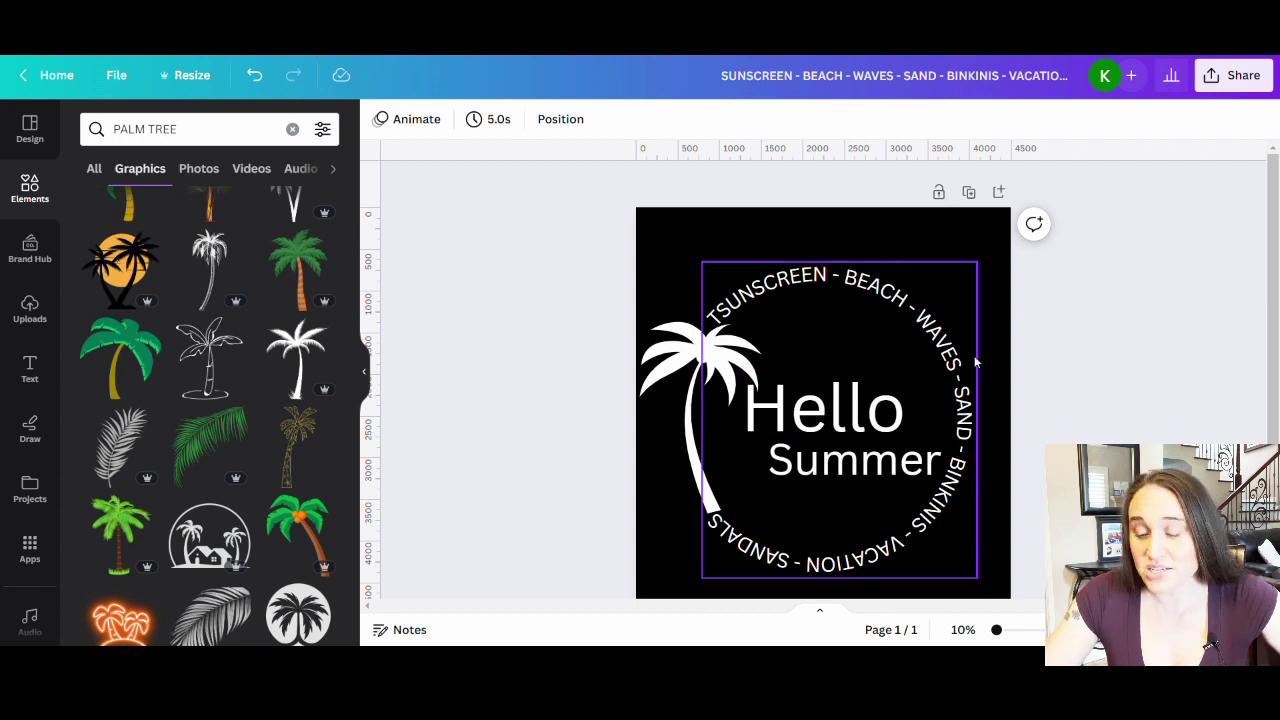
Search the fonts for "script" to restyle the Hello text.
click(832, 402)
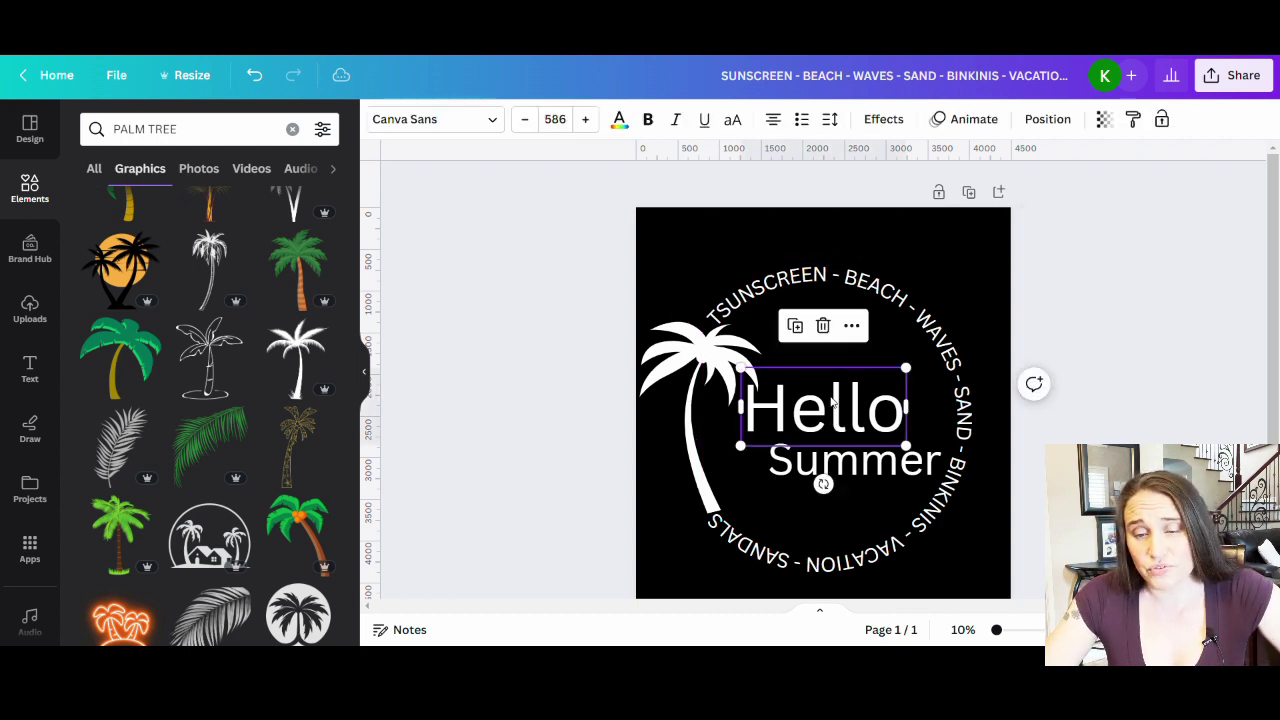
click(445, 122)
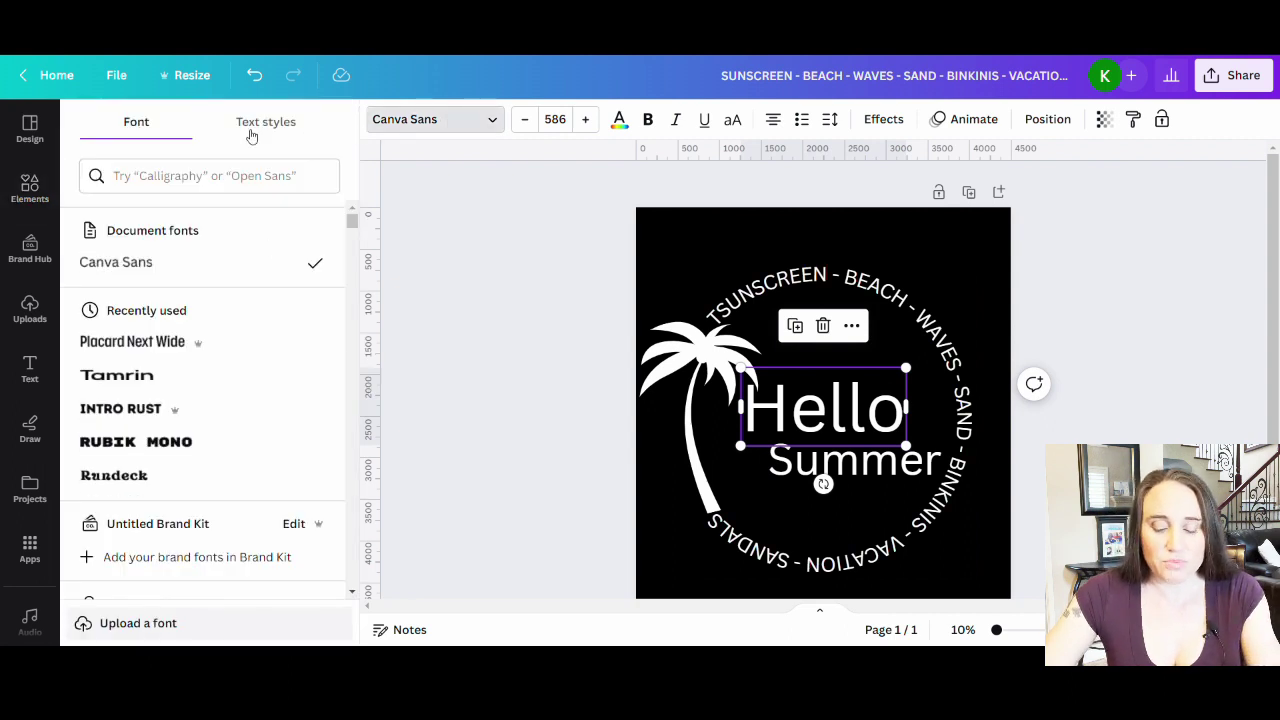
click(190, 177)
text(s)
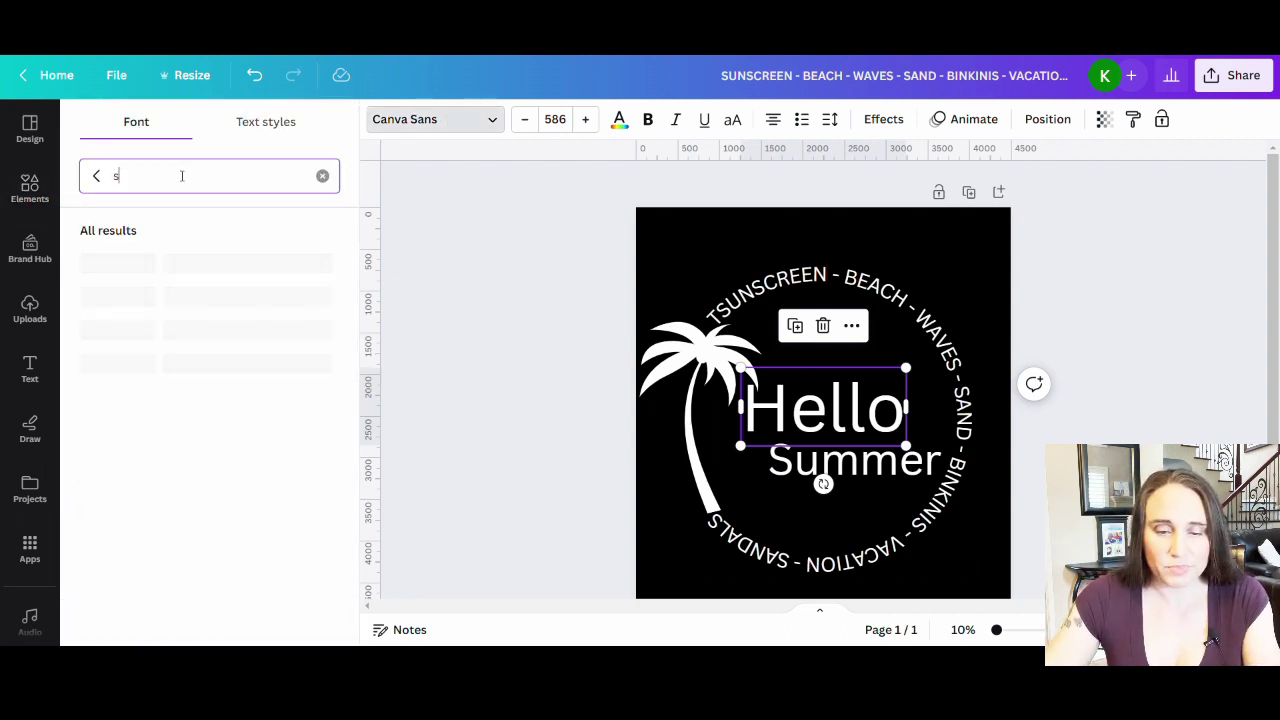
text(crip)
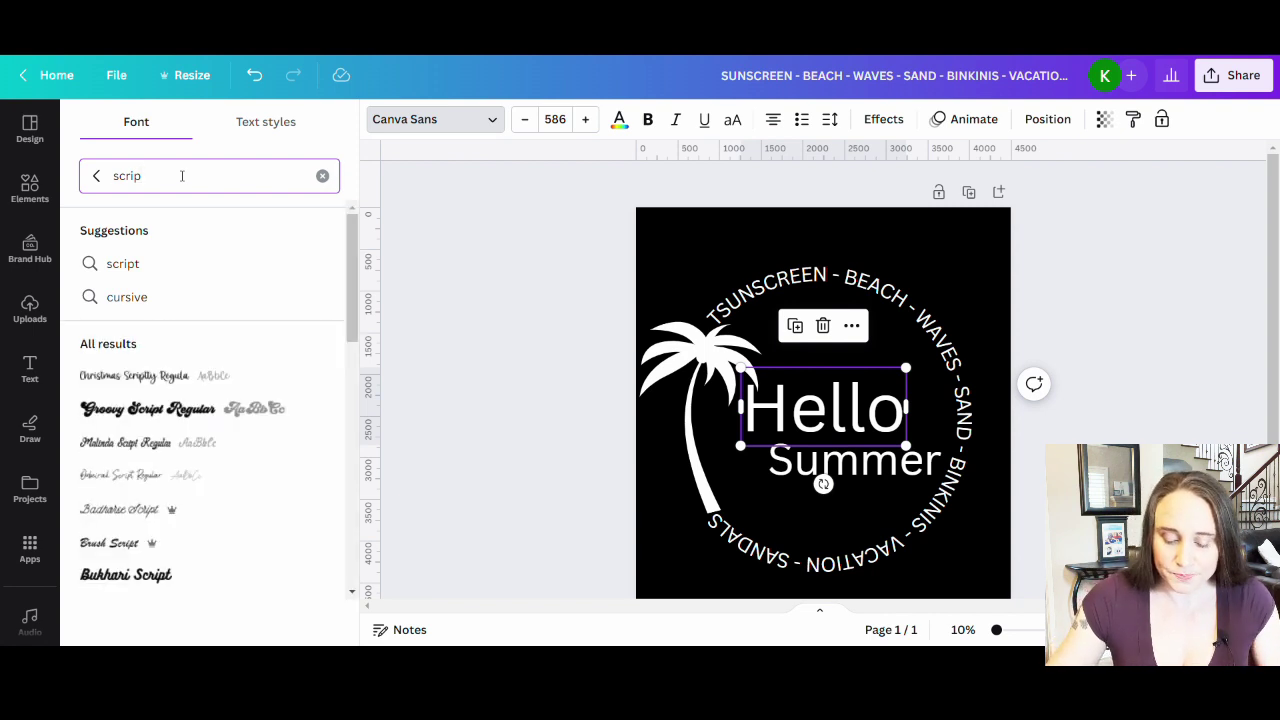
text(t)
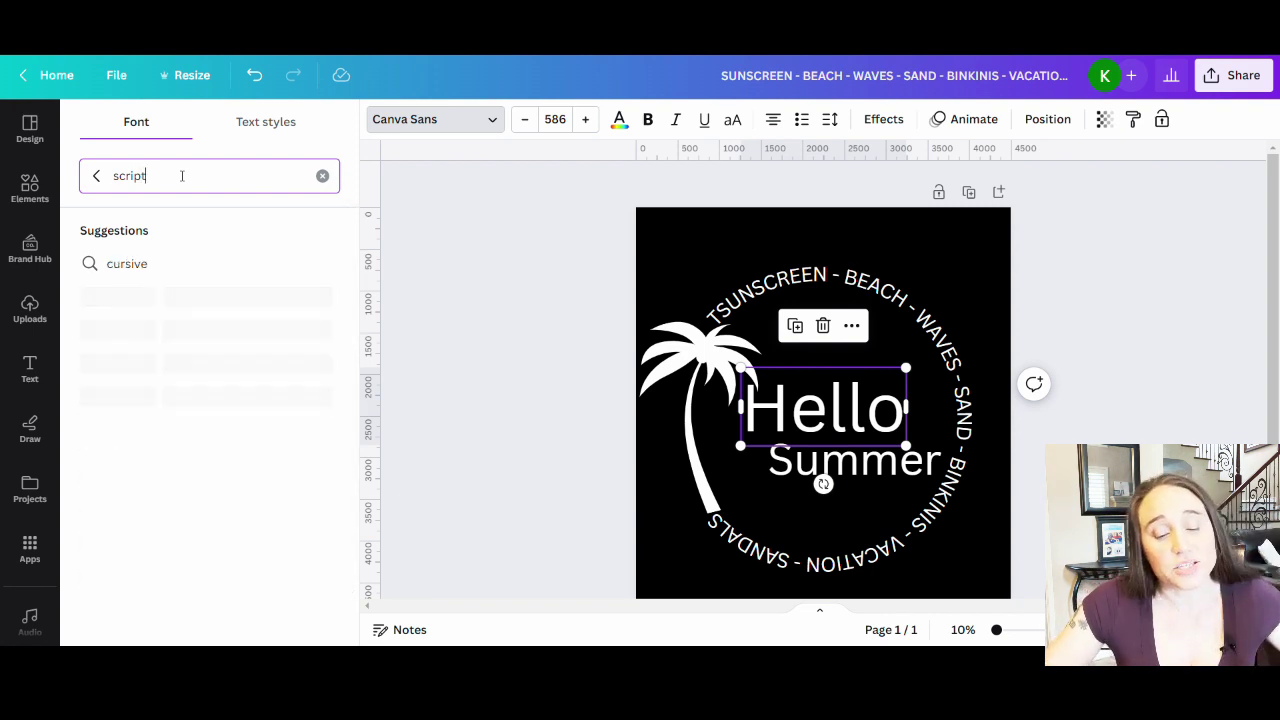
Try the Le Jour Script font on the Hello text.
scroll(204, 232, down, 5)
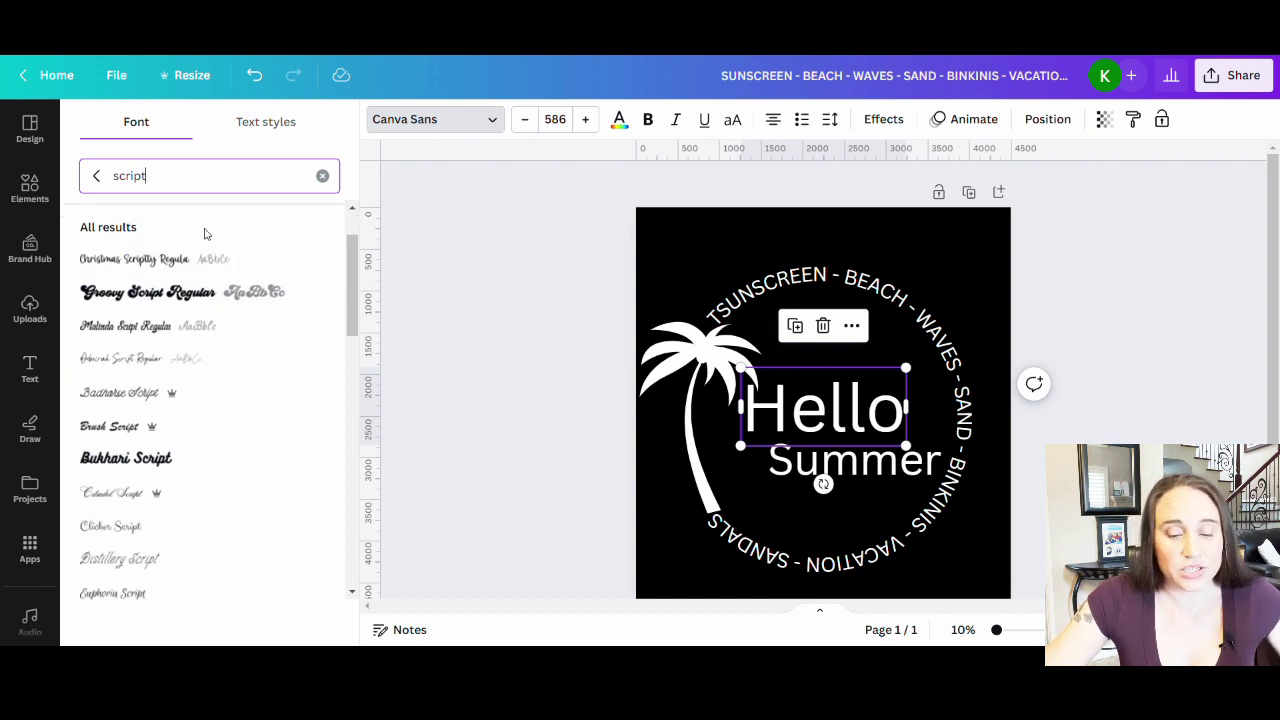
scroll(204, 228, down, 5)
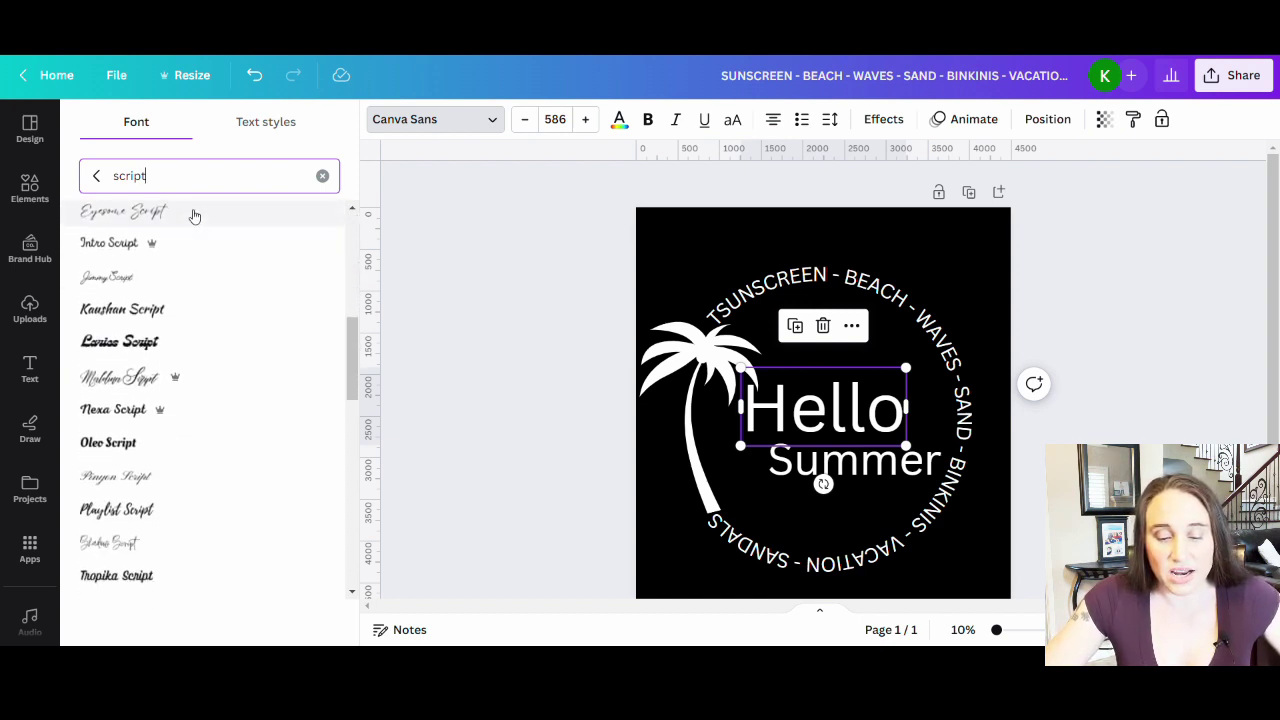
scroll(192, 215, down, 6)
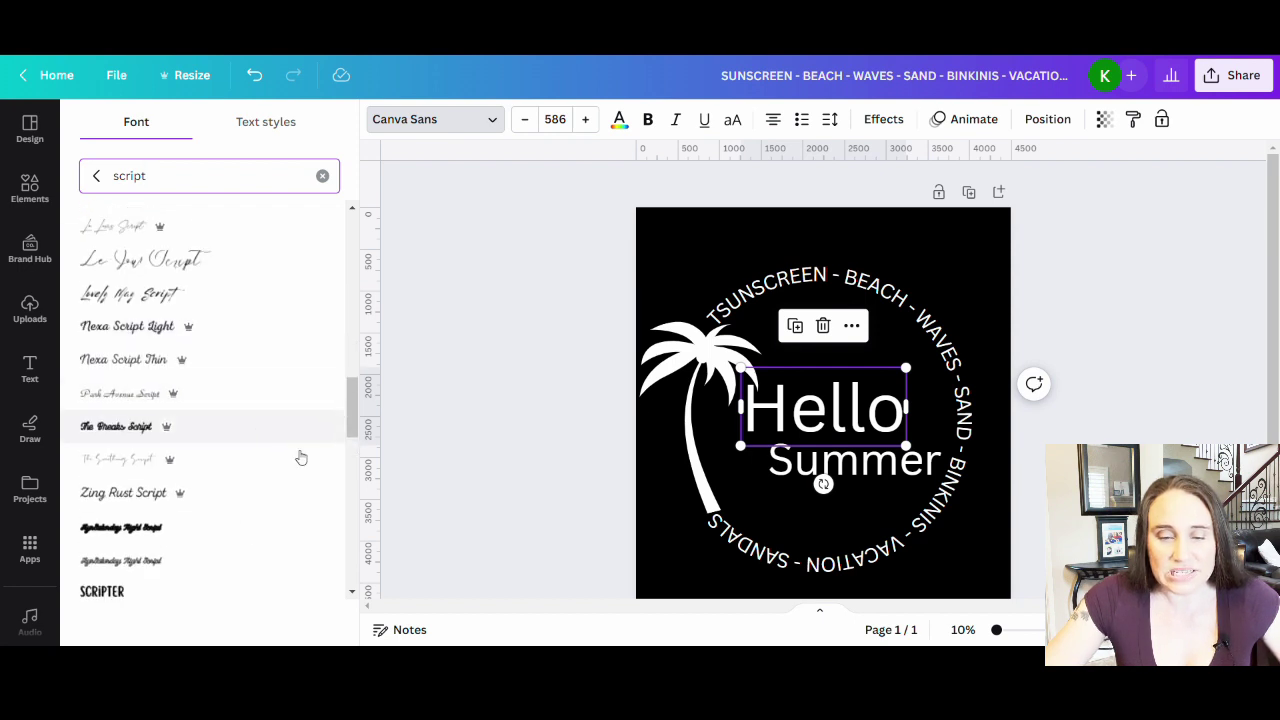
click(105, 260)
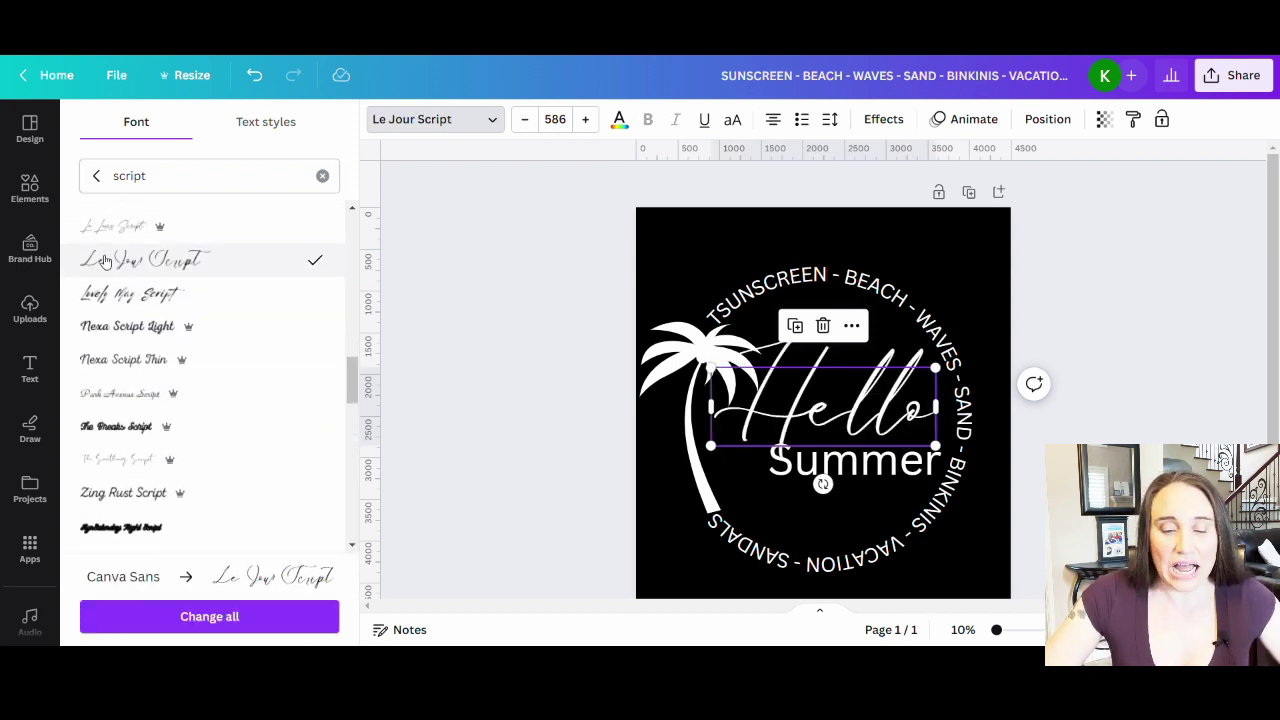
Try the Amsterdam One, Amsterdam Three and Amsterdam Two fonts on the Hello text.
scroll(200, 244, down, 2)
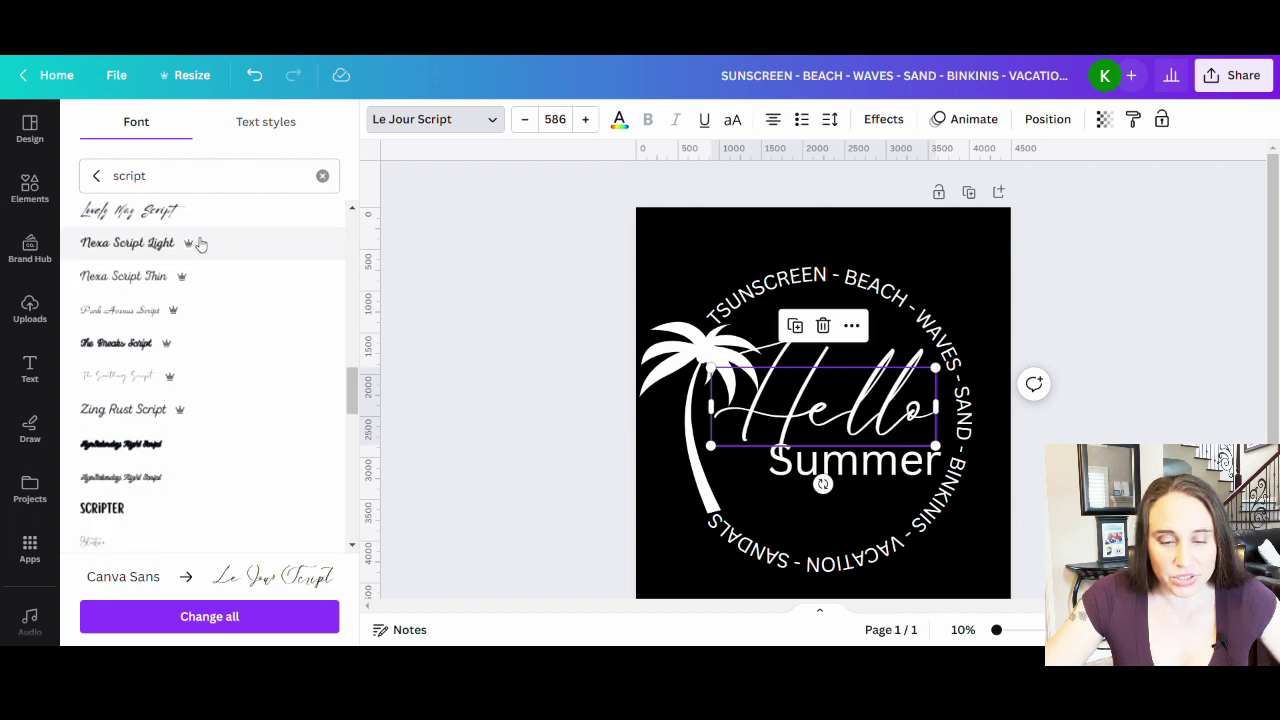
scroll(203, 260, down, 6)
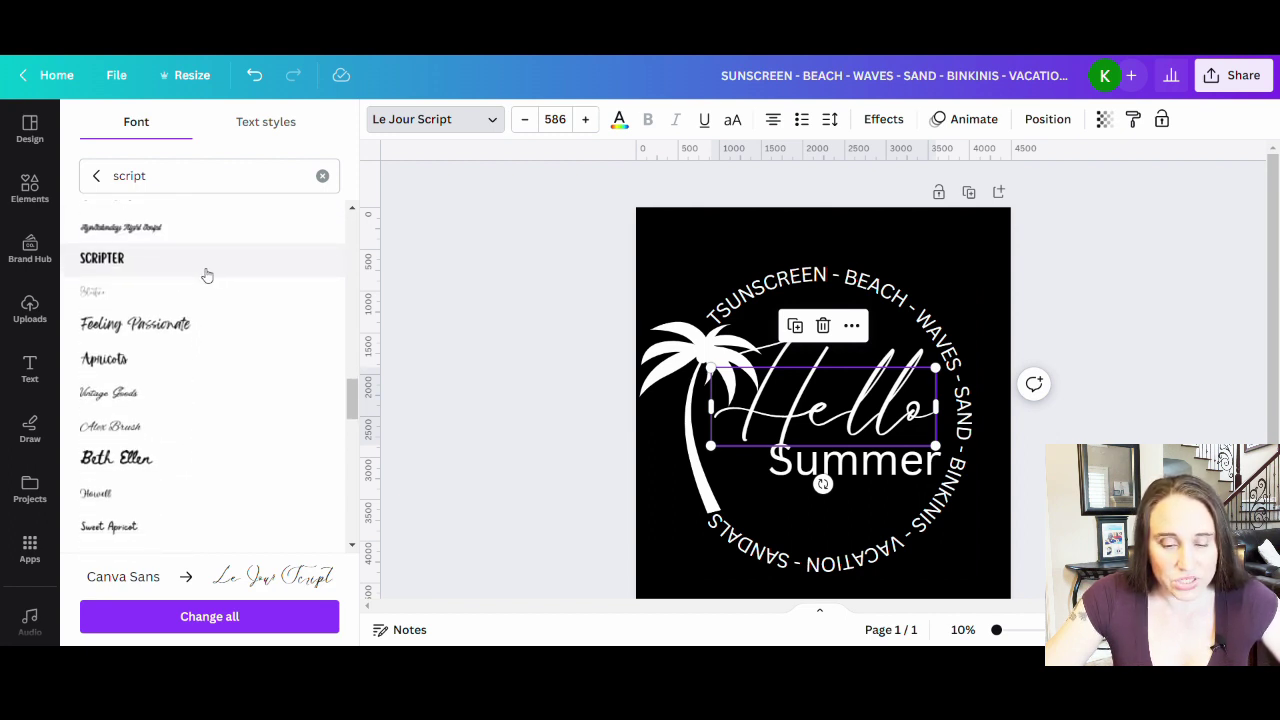
scroll(206, 272, down, 8)
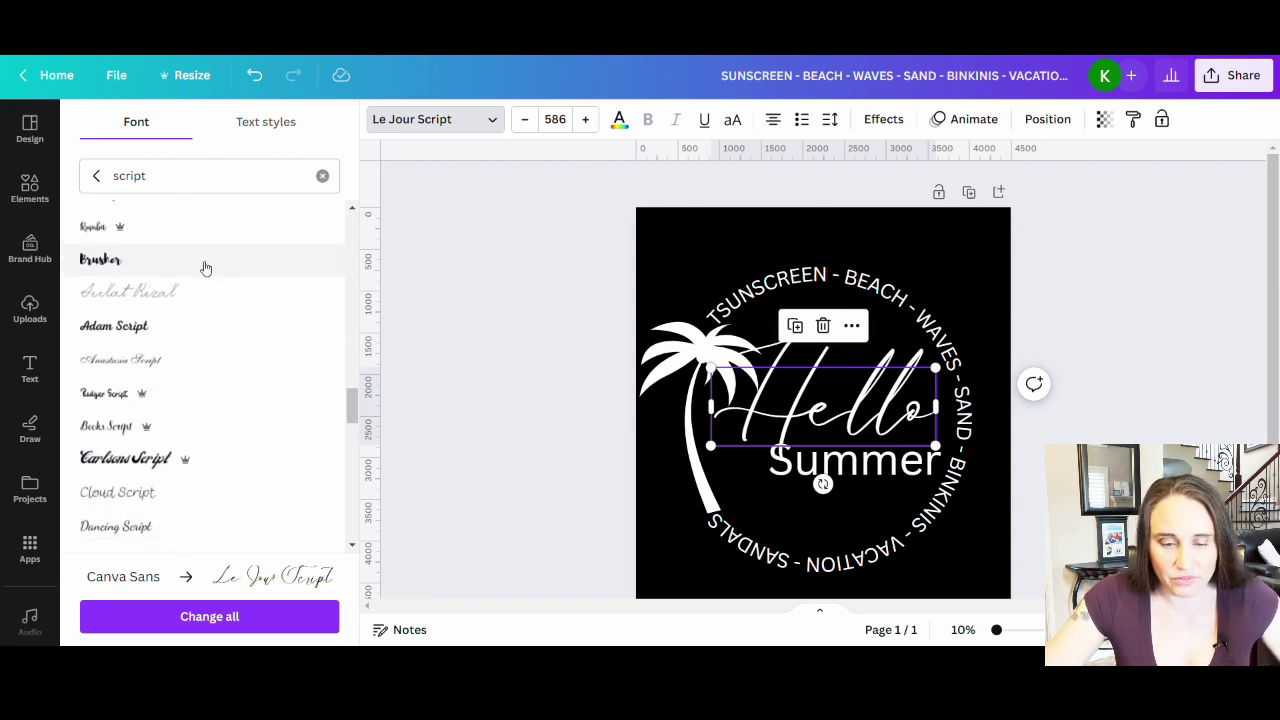
scroll(206, 268, down, 12)
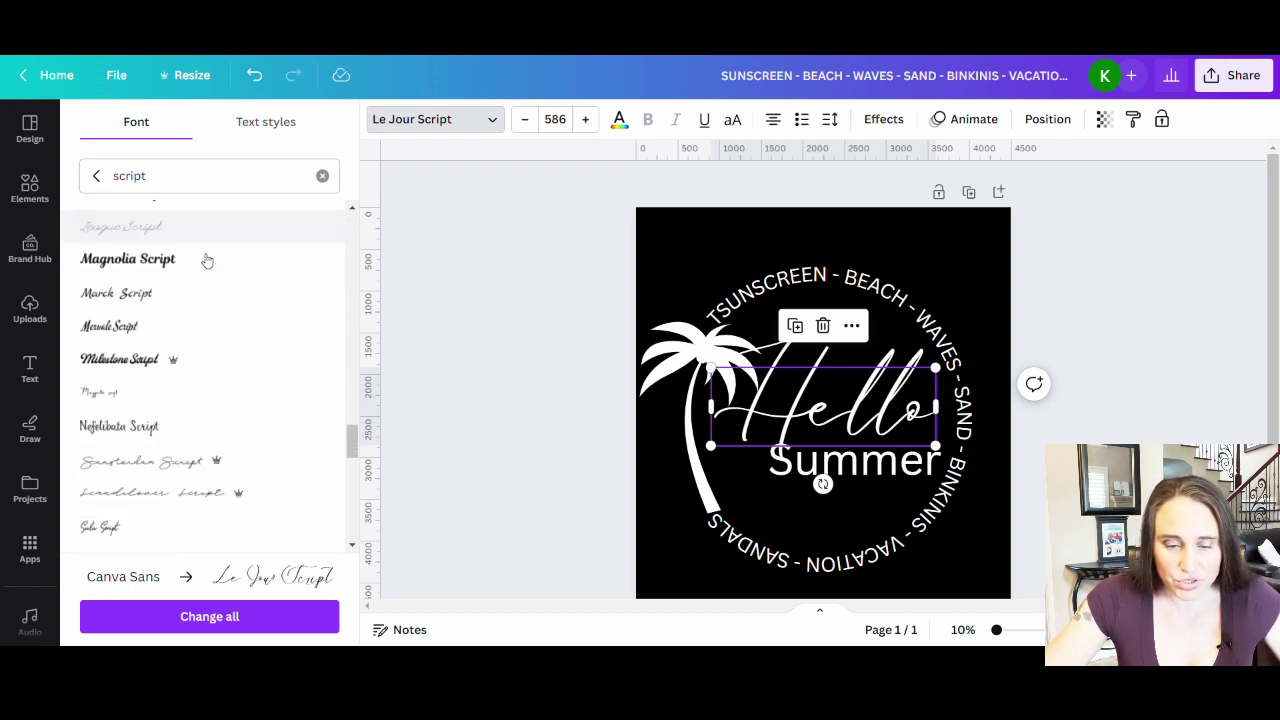
scroll(206, 260, down, 7)
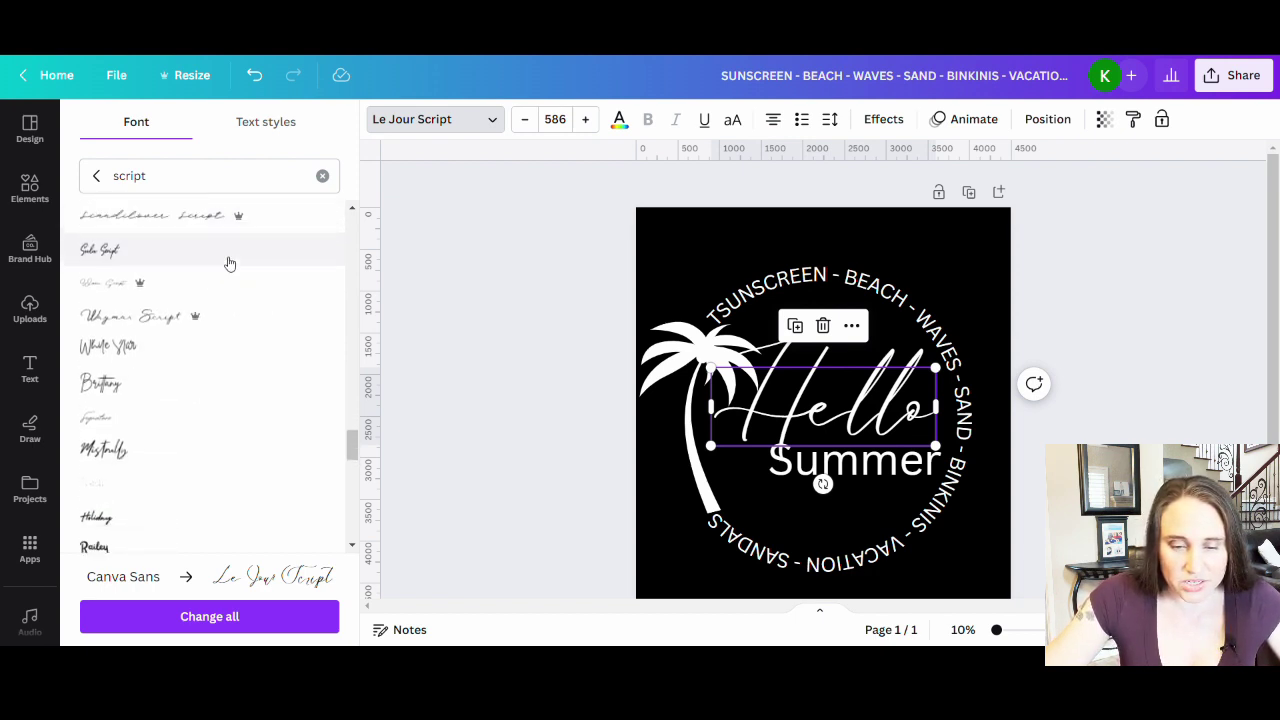
scroll(229, 263, down, 8)
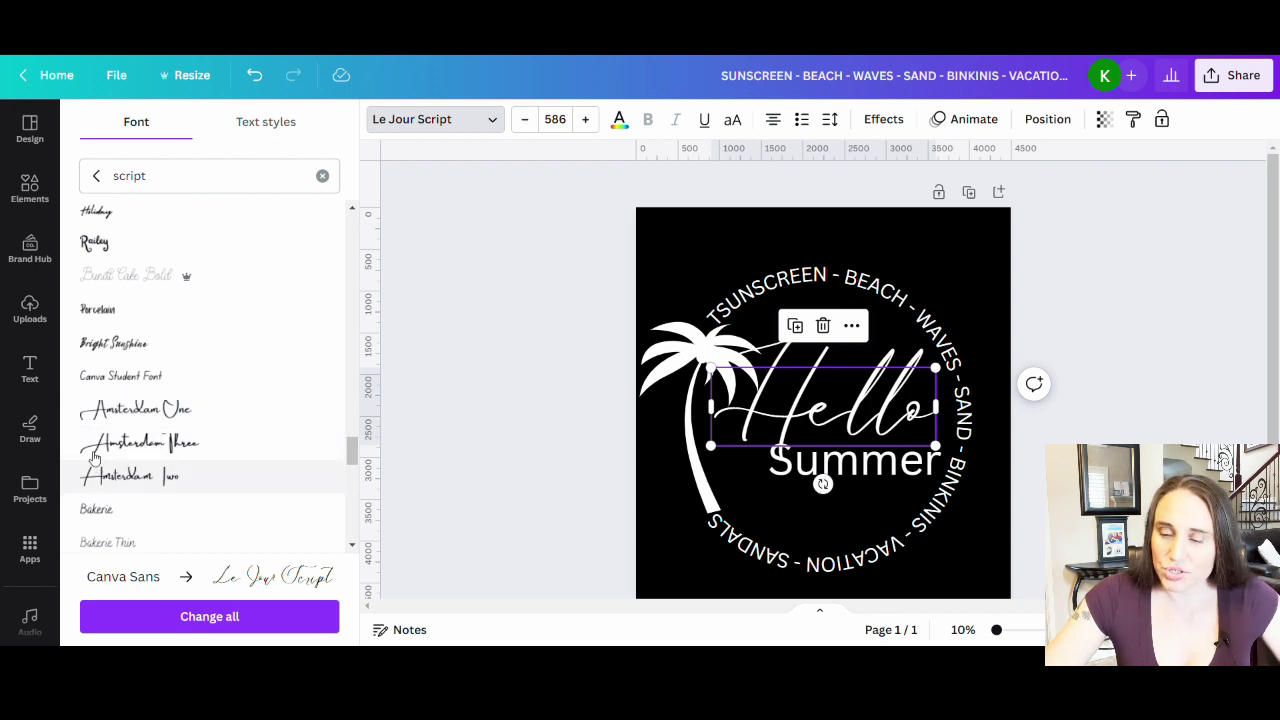
click(96, 406)
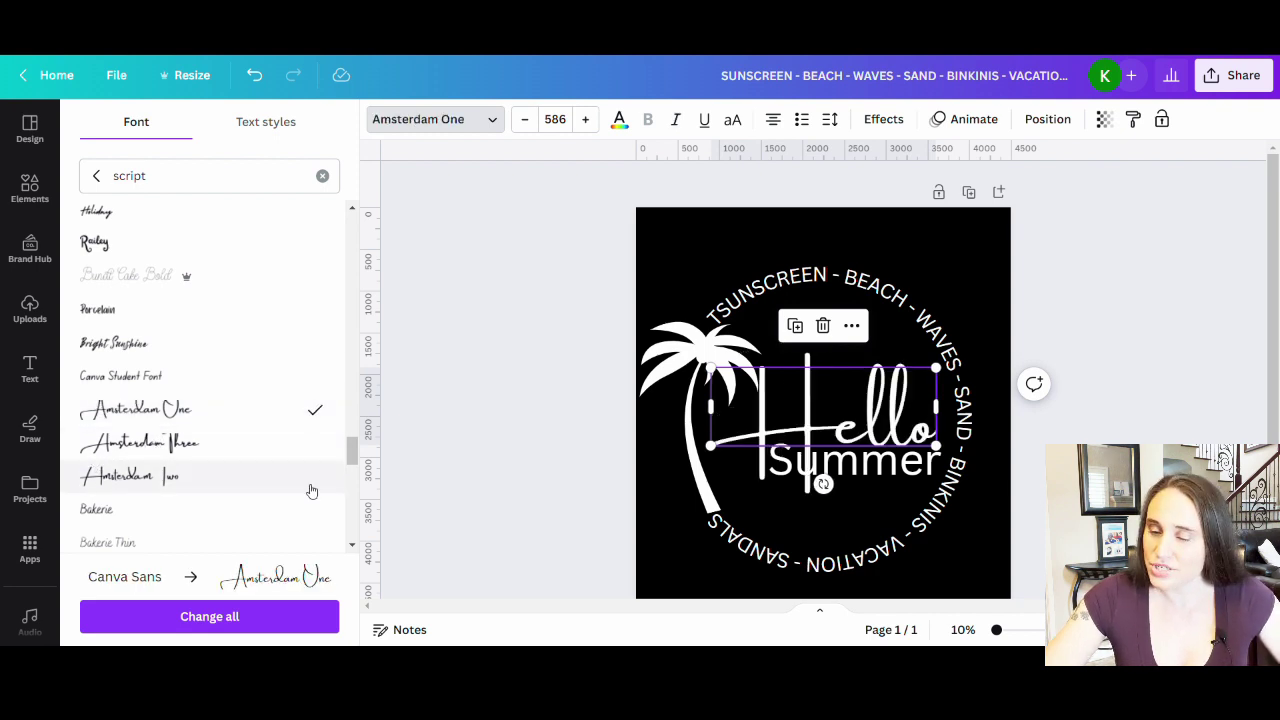
click(125, 447)
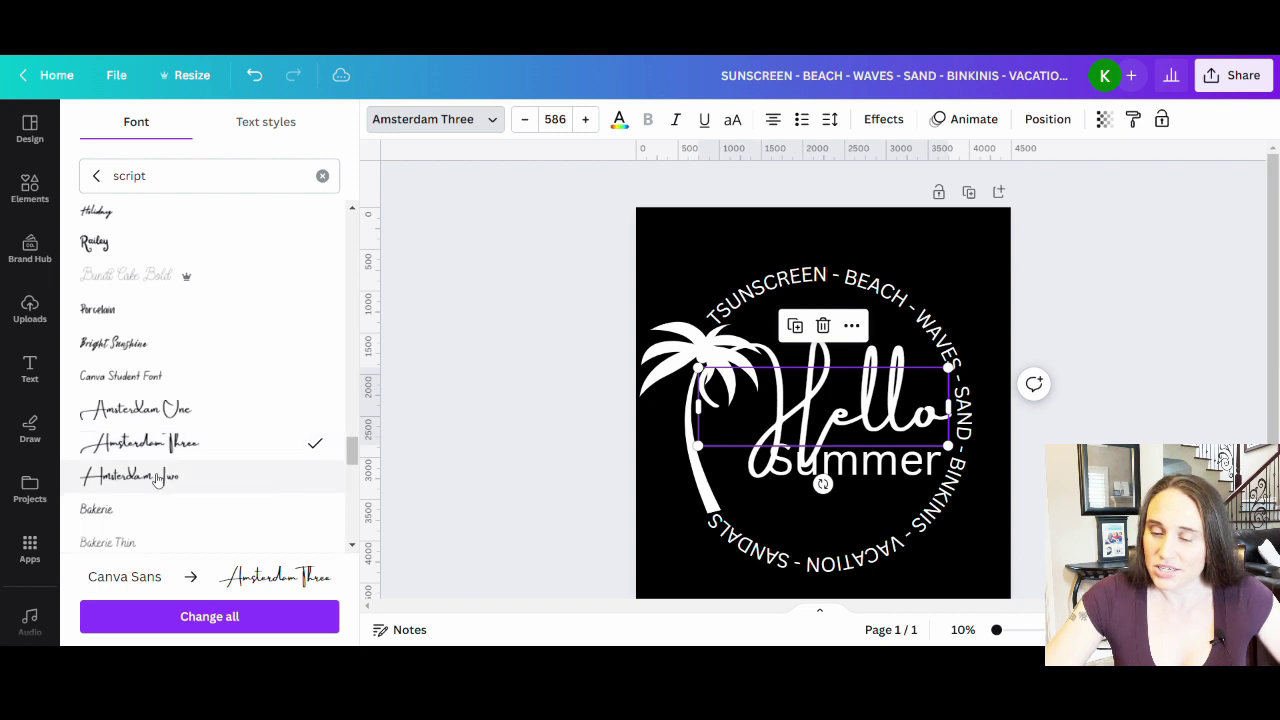
click(157, 480)
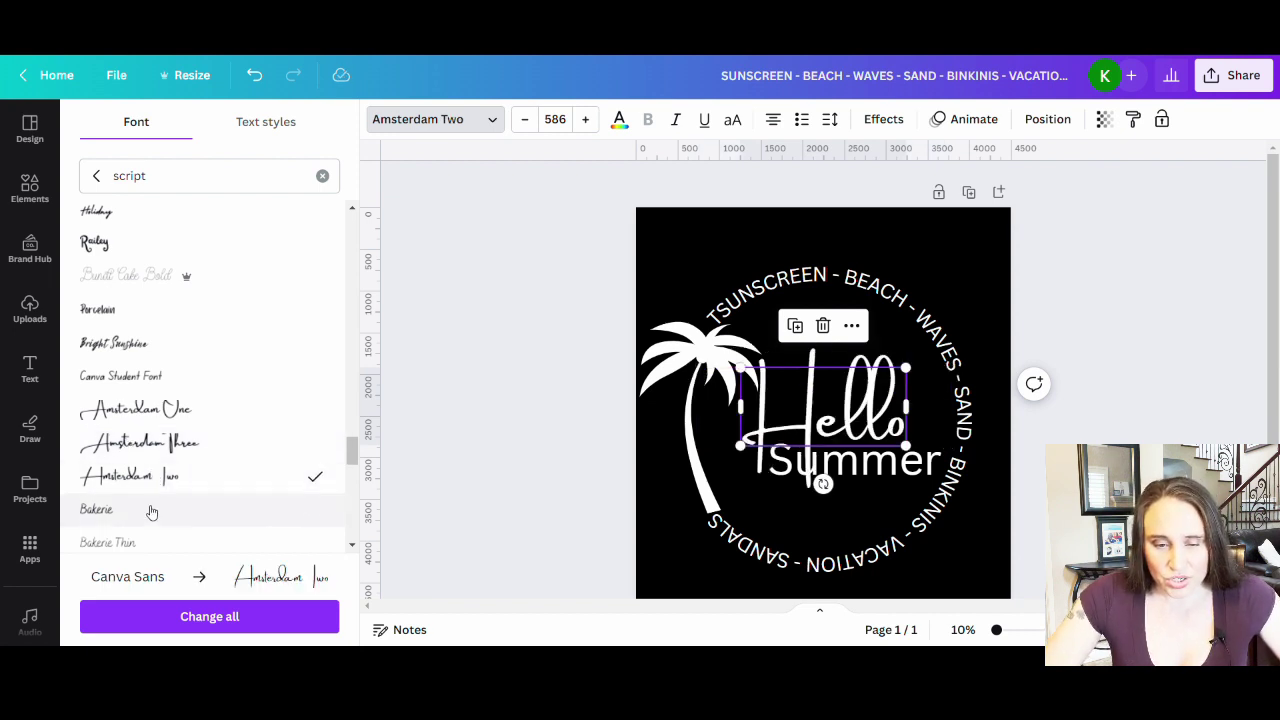
Set the Hello text in the Amsterdam Four font and move it slightly left and up.
scroll(186, 448, down, 5)
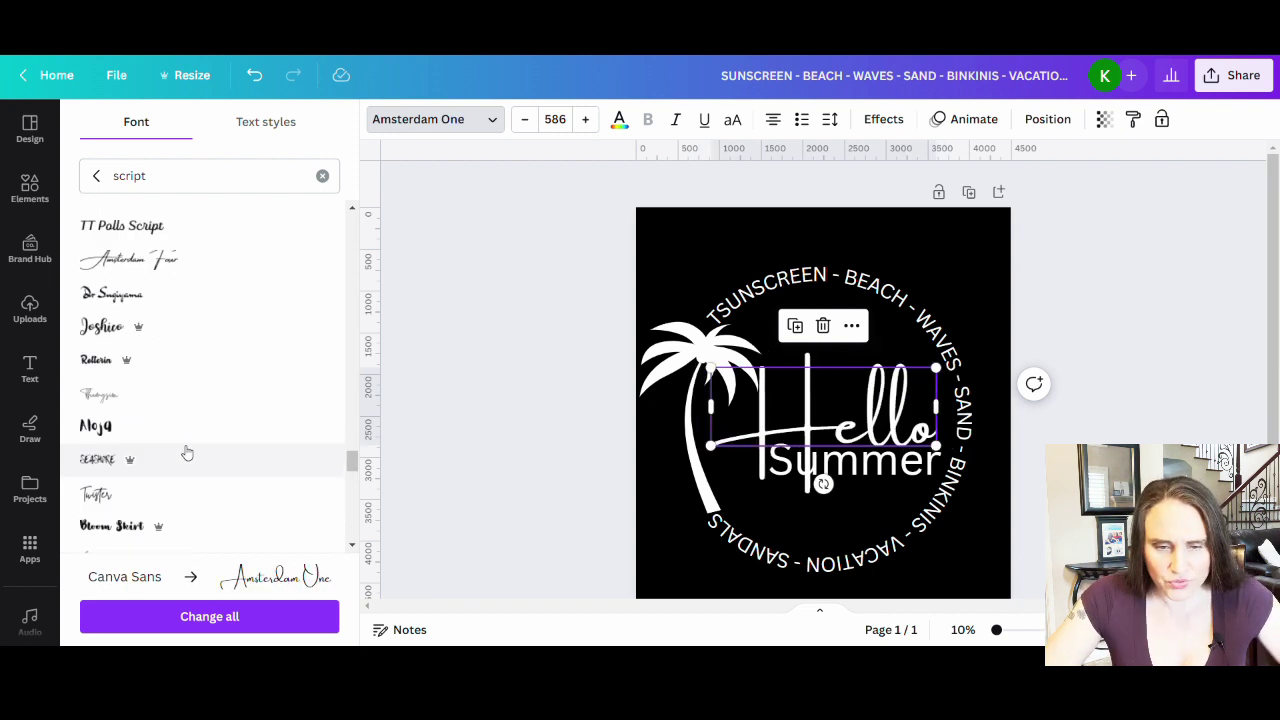
click(145, 263)
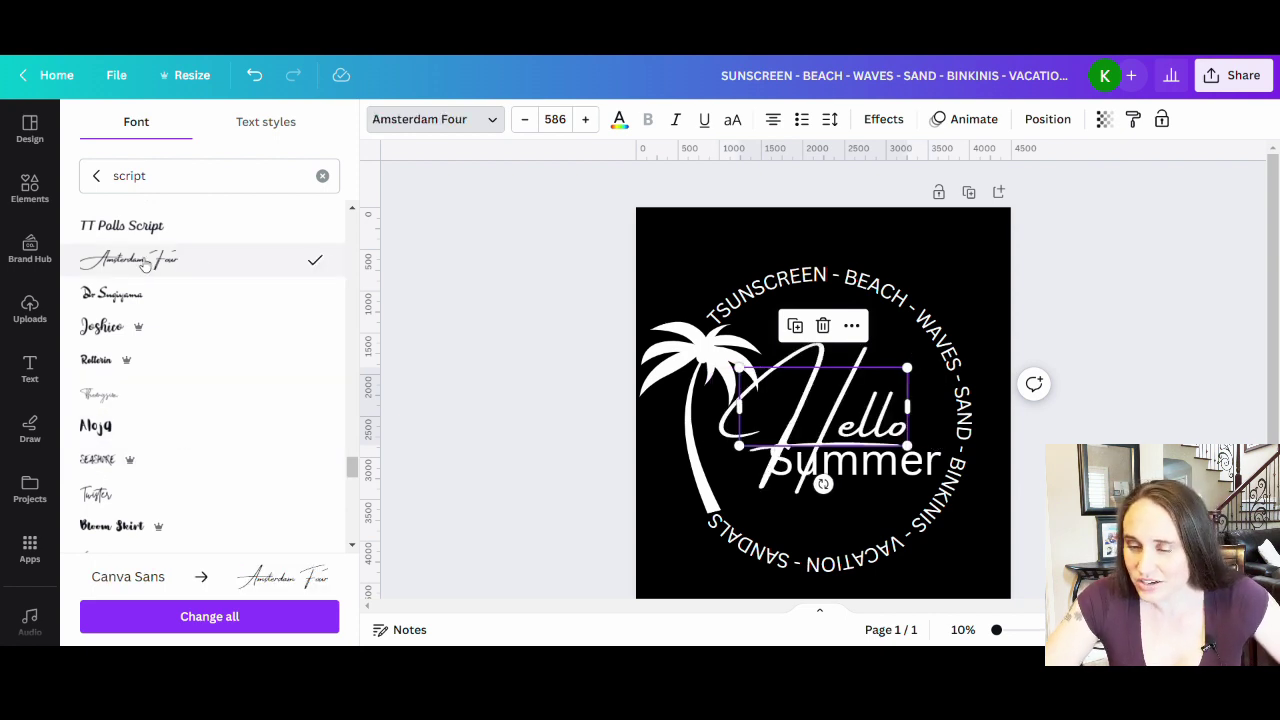
drag(845, 405, 846, 405)
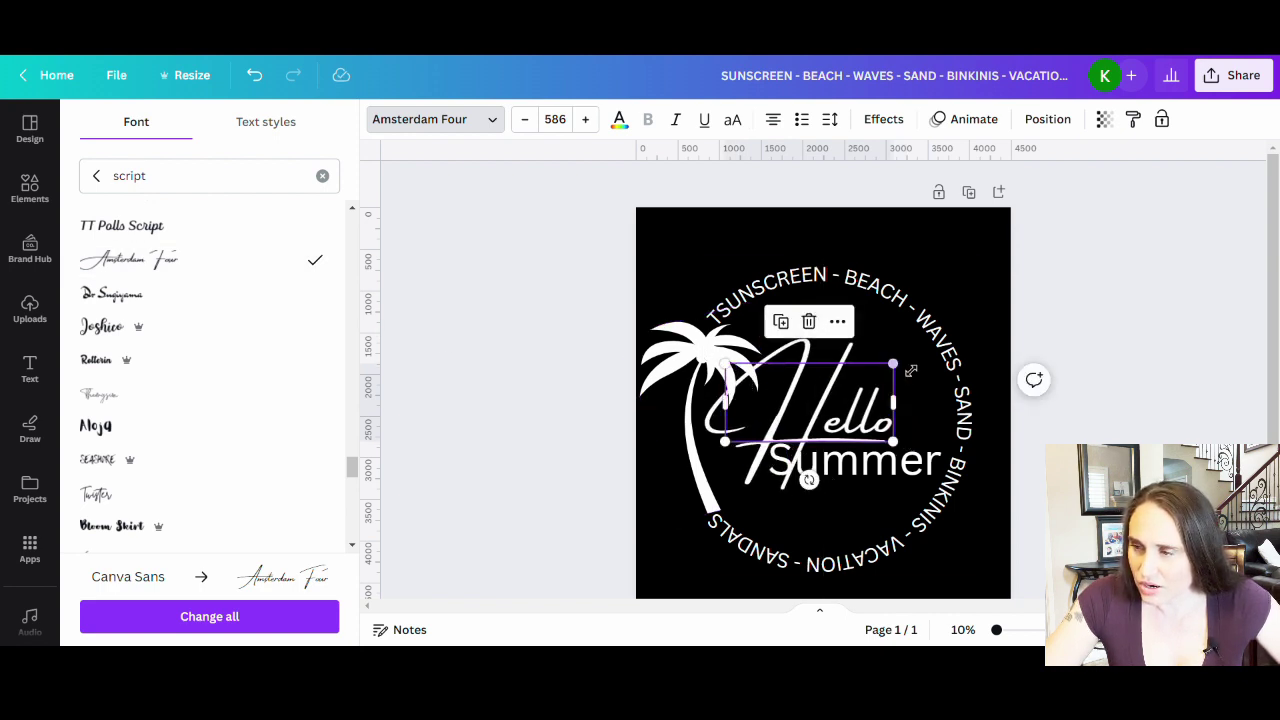
Enlarge the Hello text to font size 695.
drag(903, 371, 938, 366)
click(950, 532)
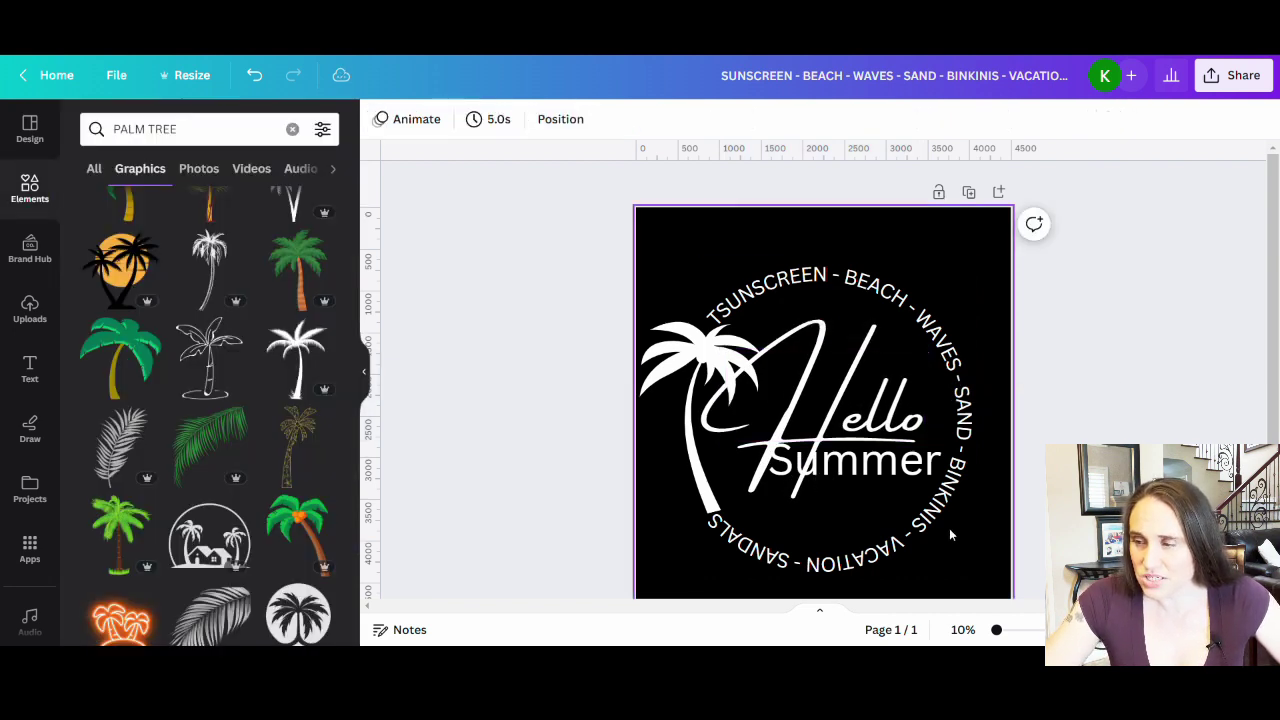
Set the Summer text in the Amsterdam Four font.
click(845, 480)
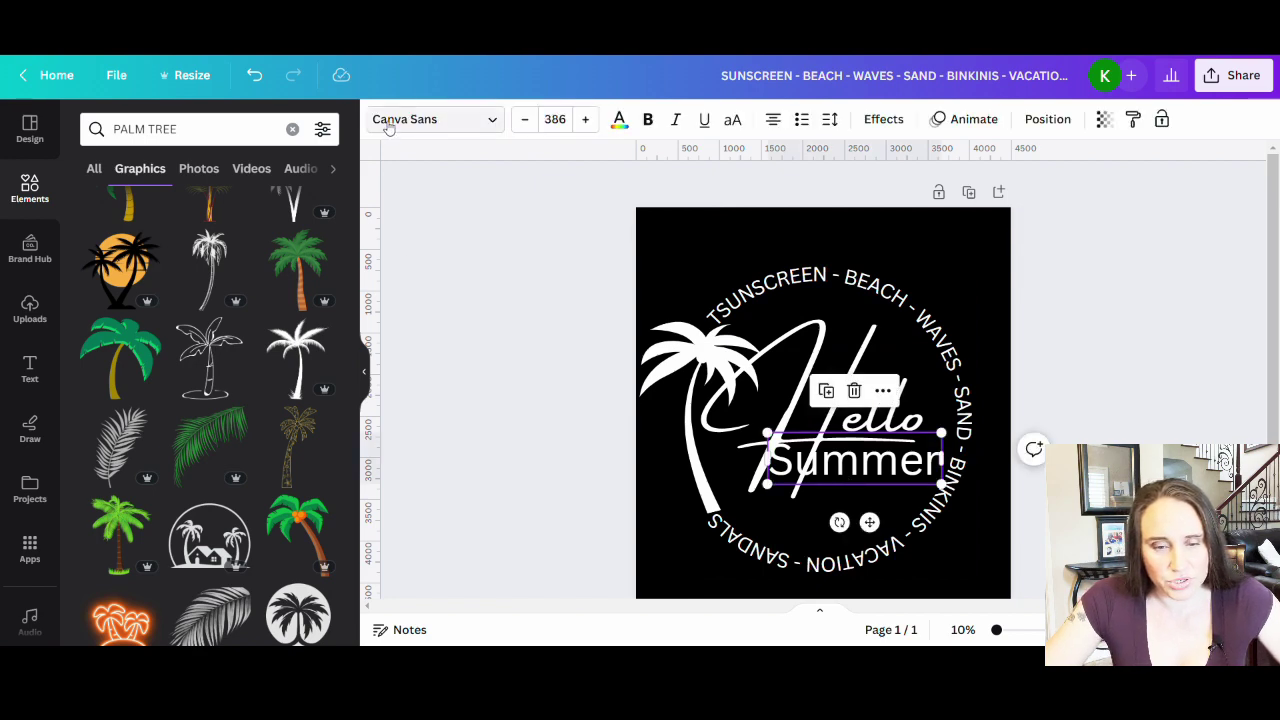
click(432, 122)
click(145, 262)
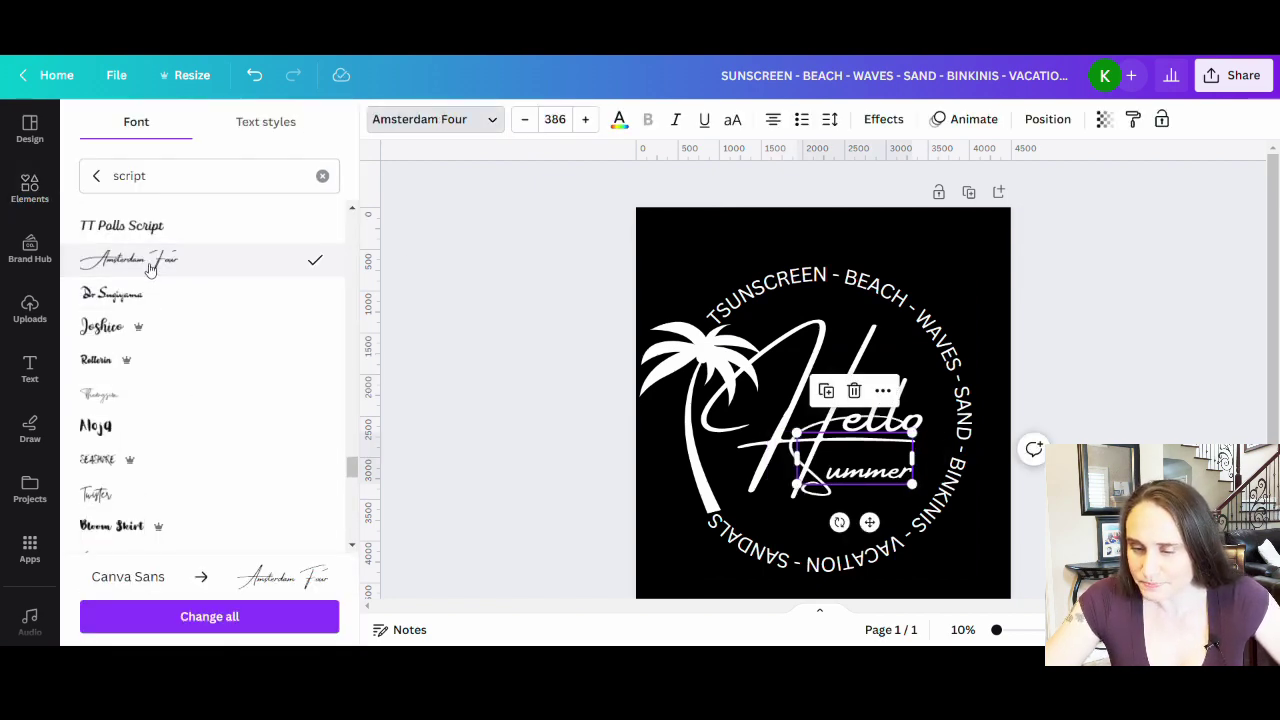
Enlarge the Summer text to font size 576 and place it directly beneath Hello, inside the word circle.
drag(855, 471, 742, 482)
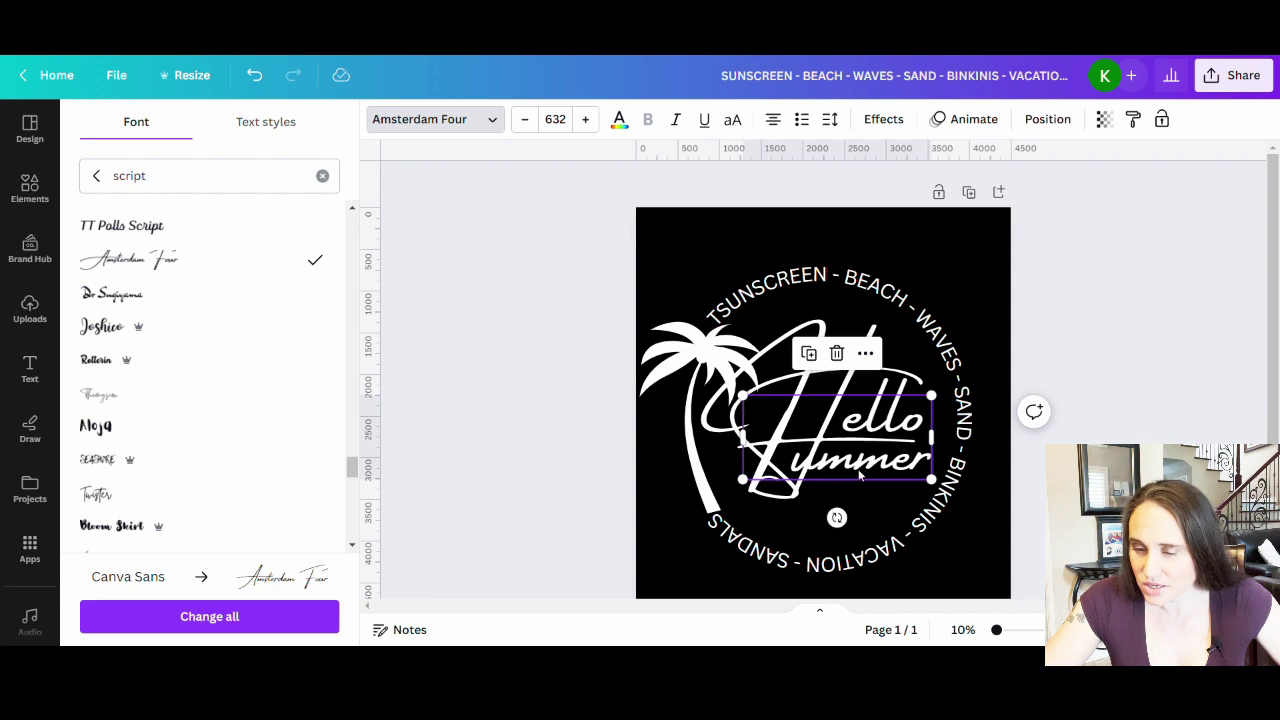
drag(858, 474, 891, 474)
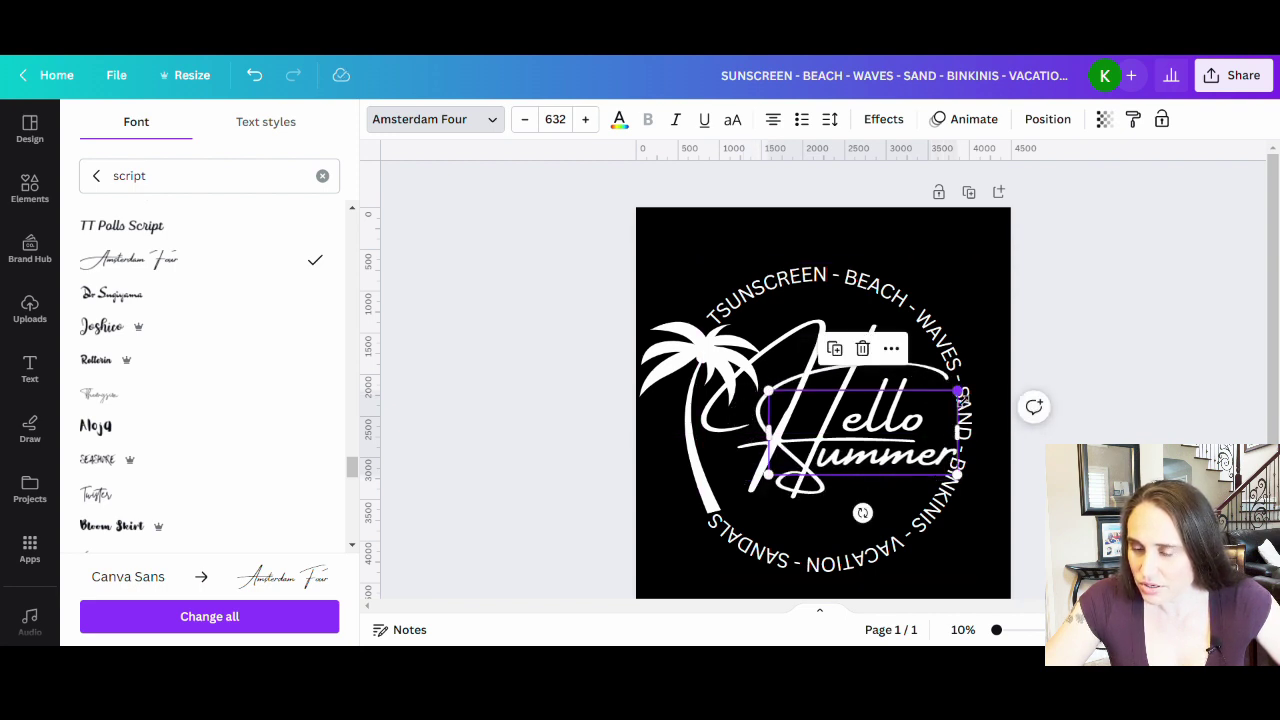
drag(959, 394, 946, 402)
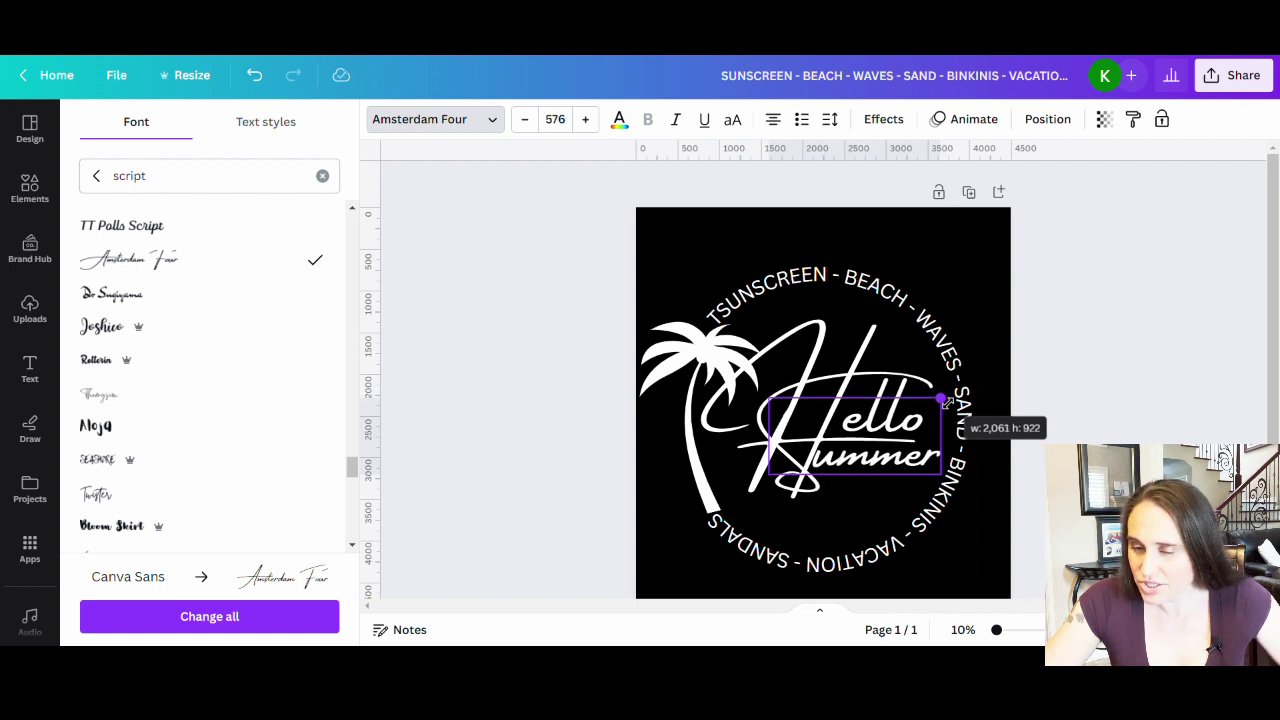
drag(946, 402, 943, 400)
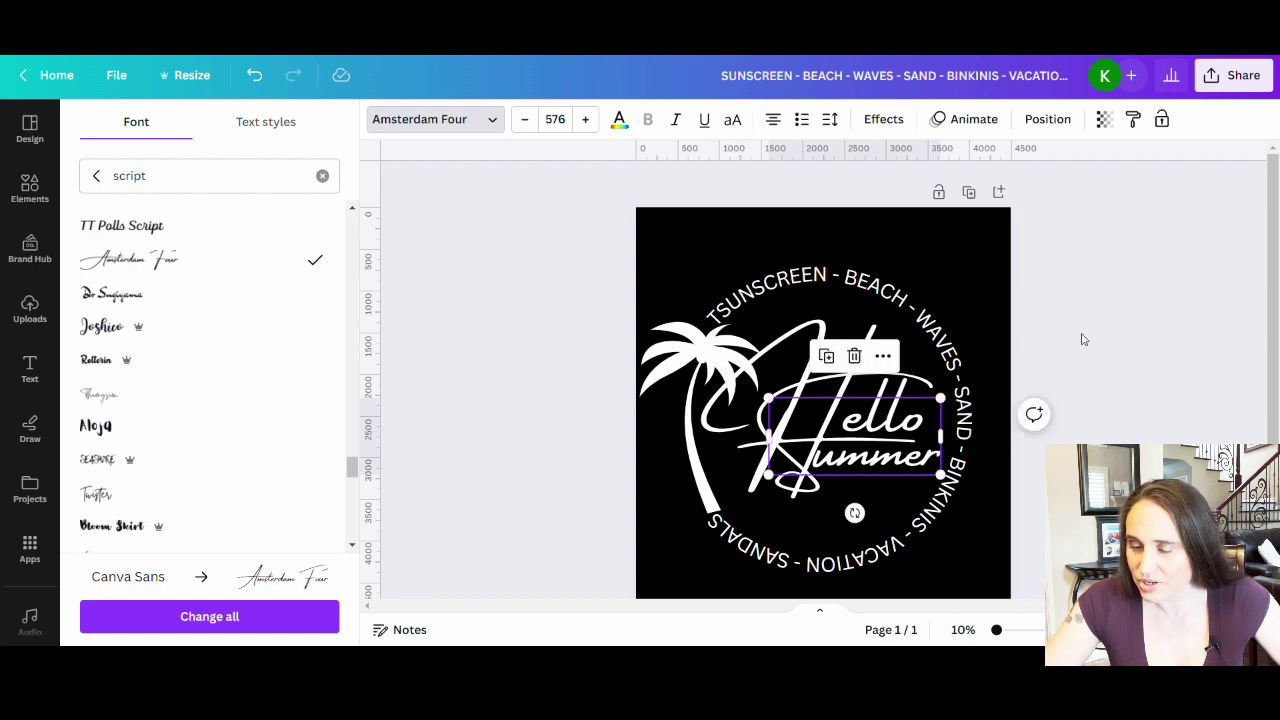
key(Escape)
click(982, 320)
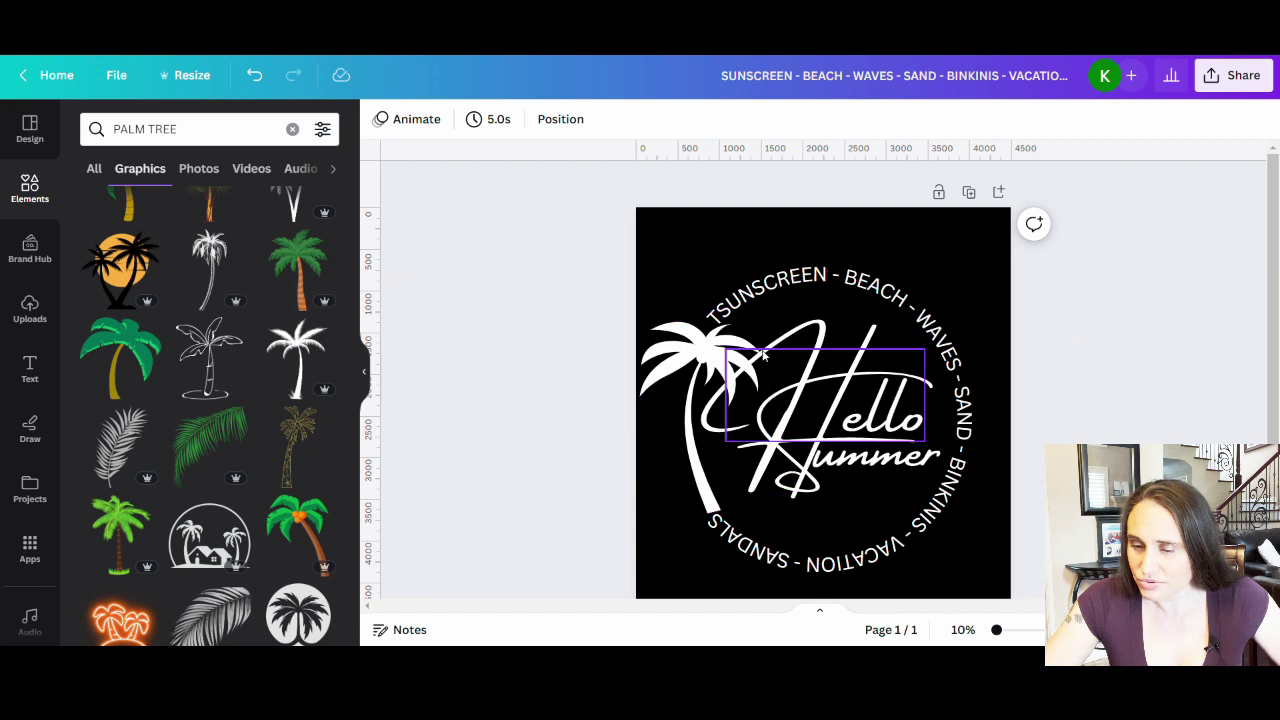
Nudge the Hello text slightly left above Summer.
click(813, 322)
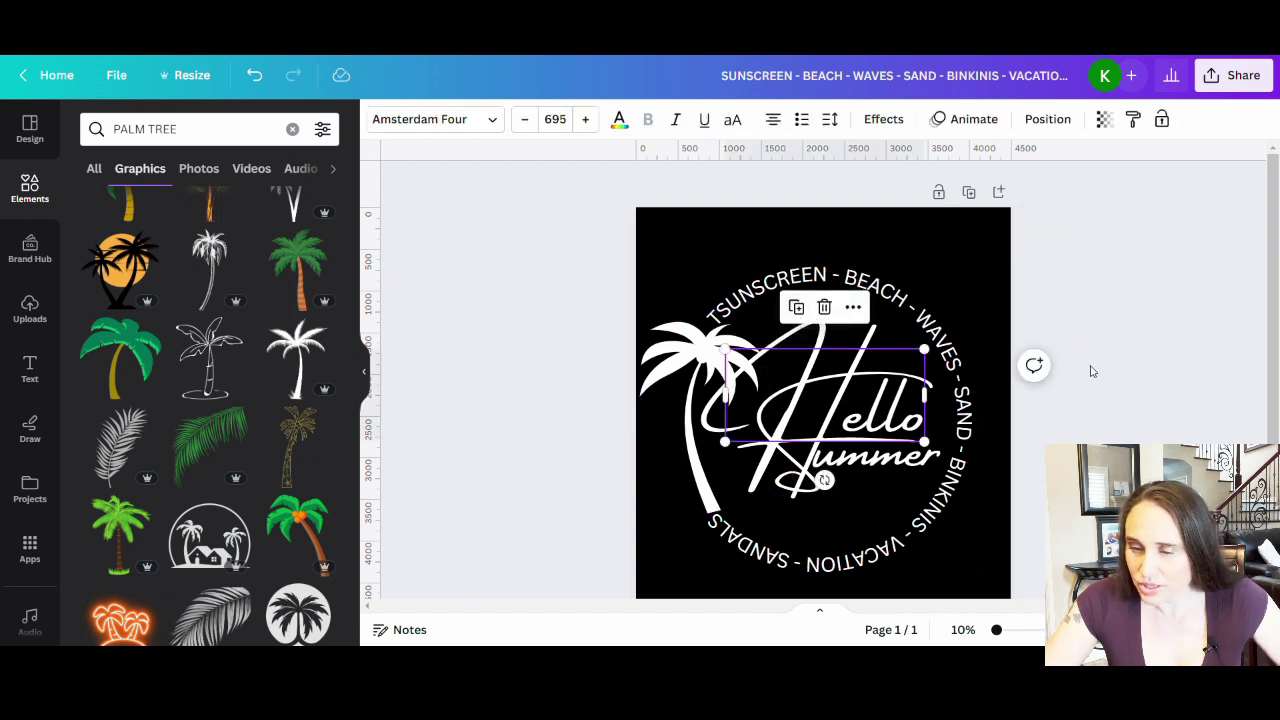
click(1130, 405)
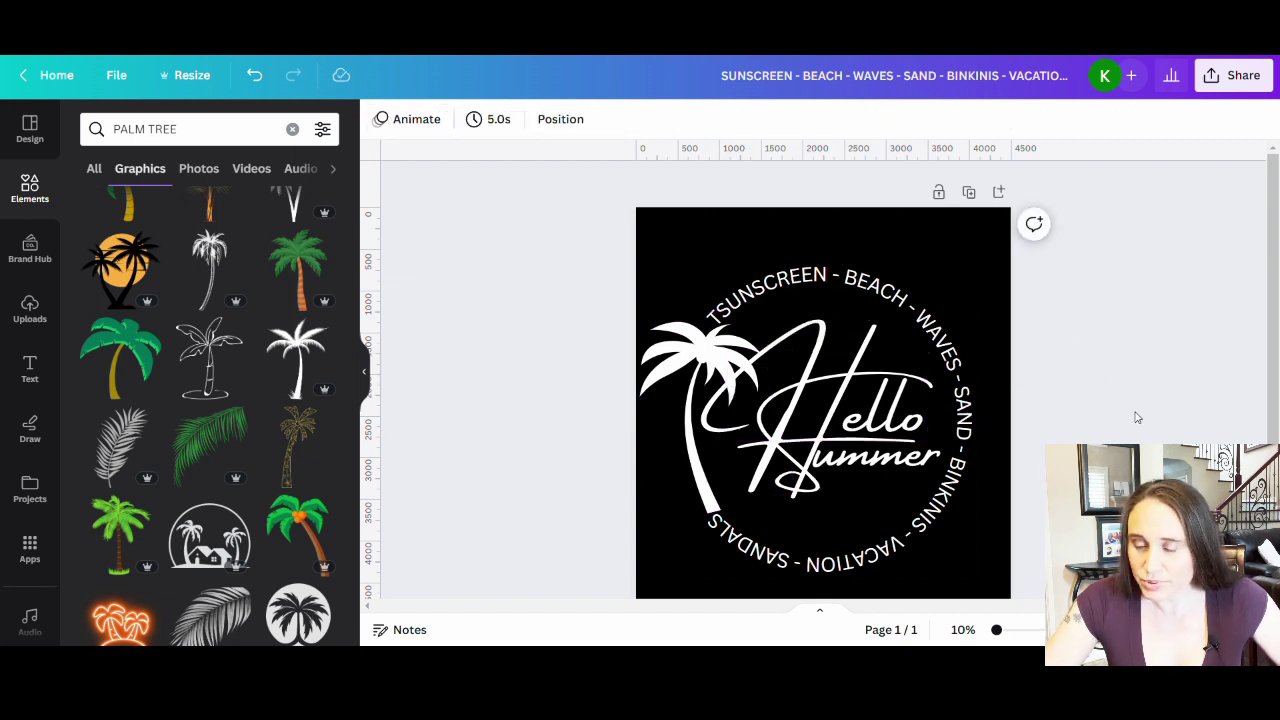
click(843, 337)
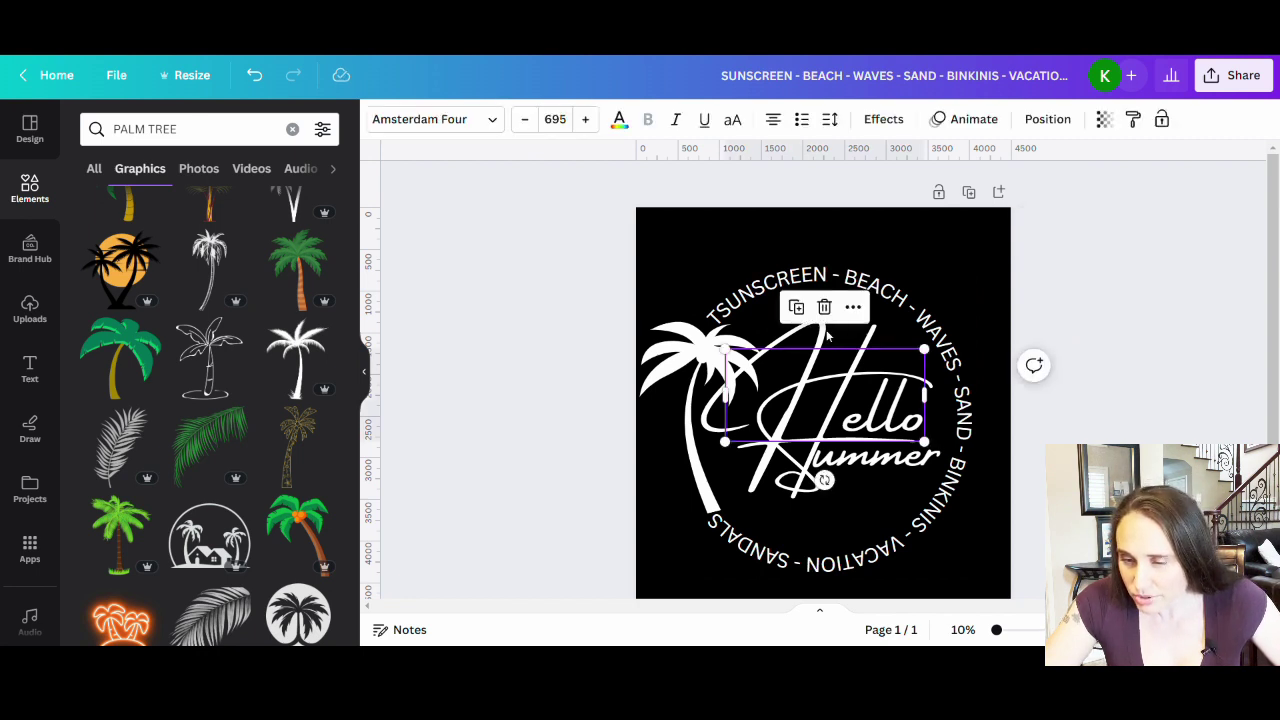
key(ctrl+z)
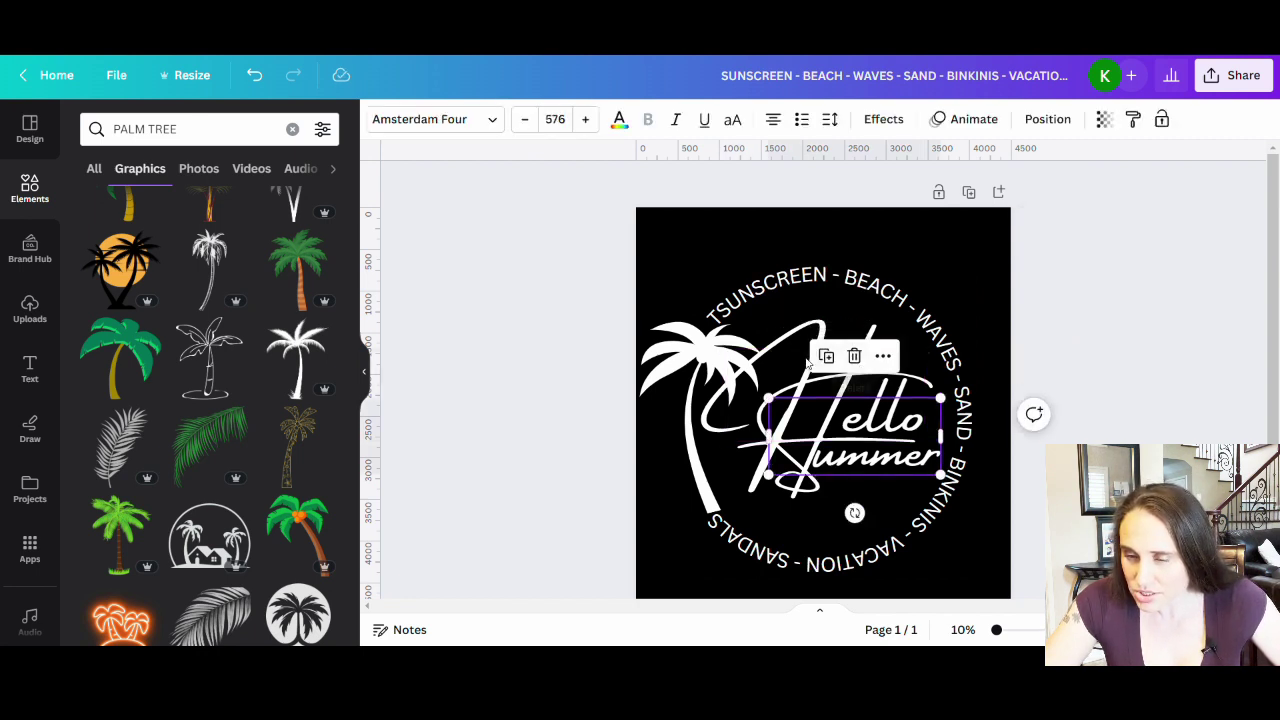
key(ctrl+z)
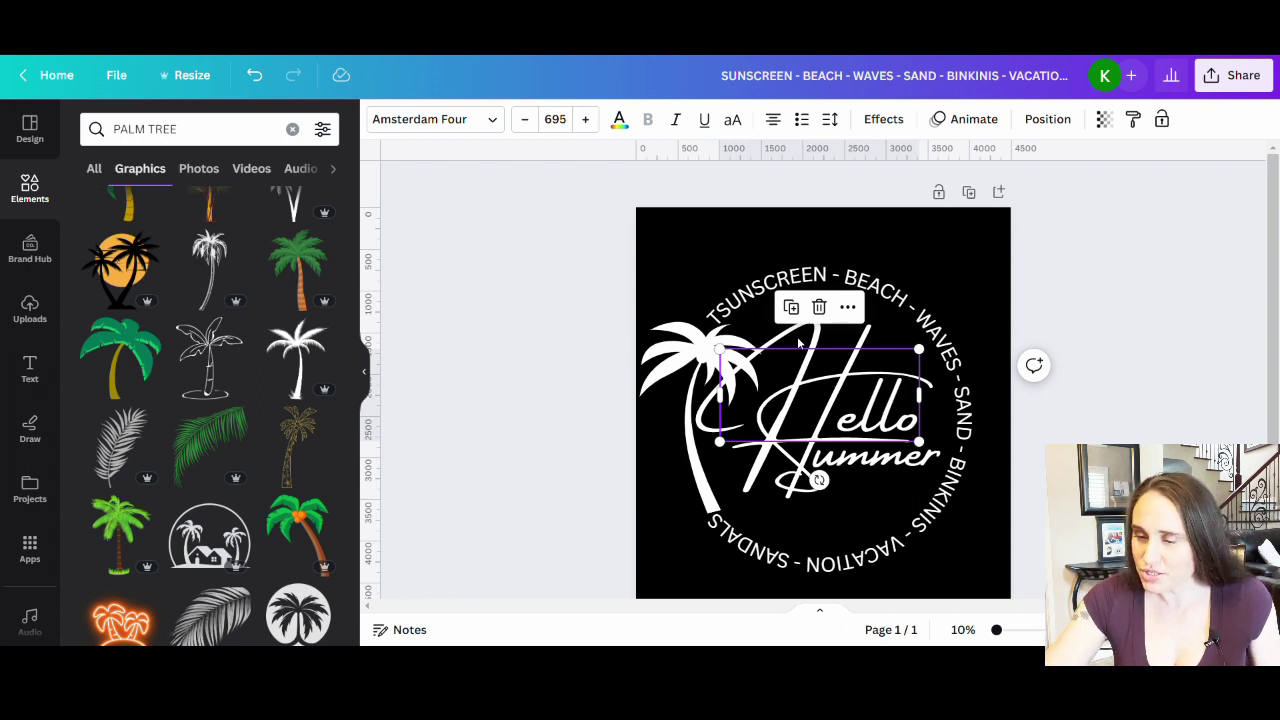
click(1172, 352)
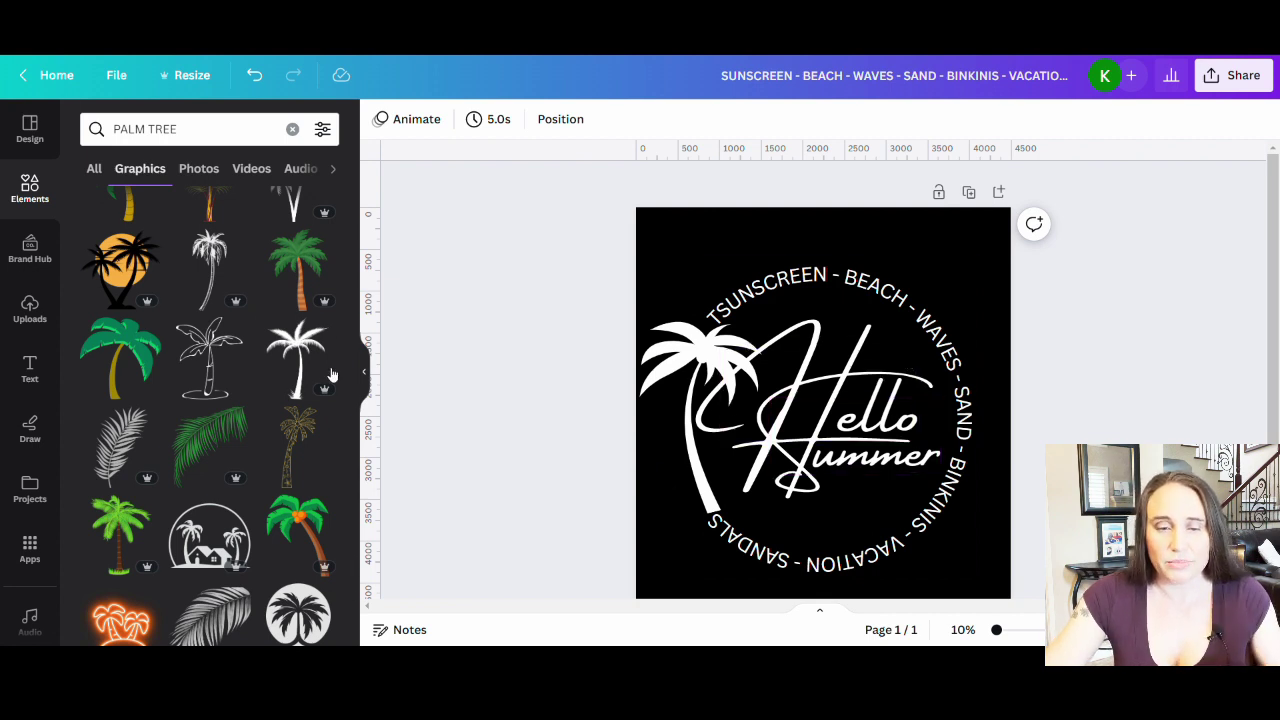
Search the graphics for "starfish".
click(150, 129)
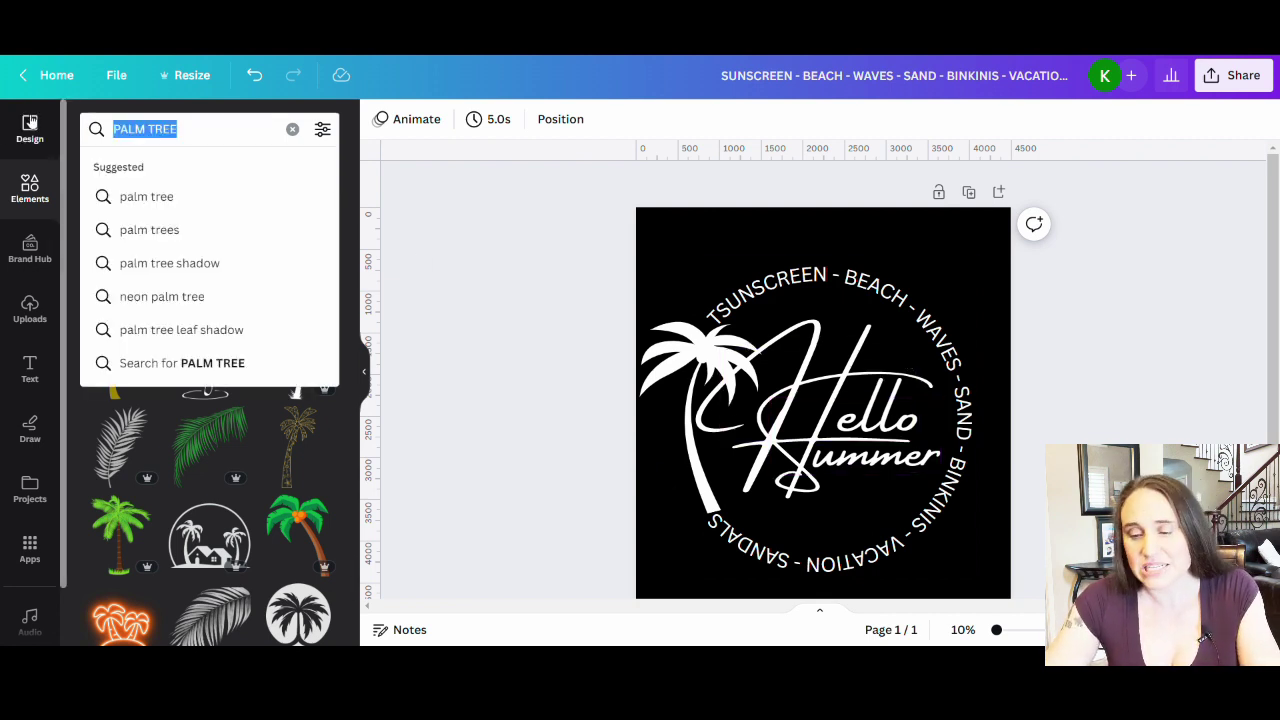
text(star)
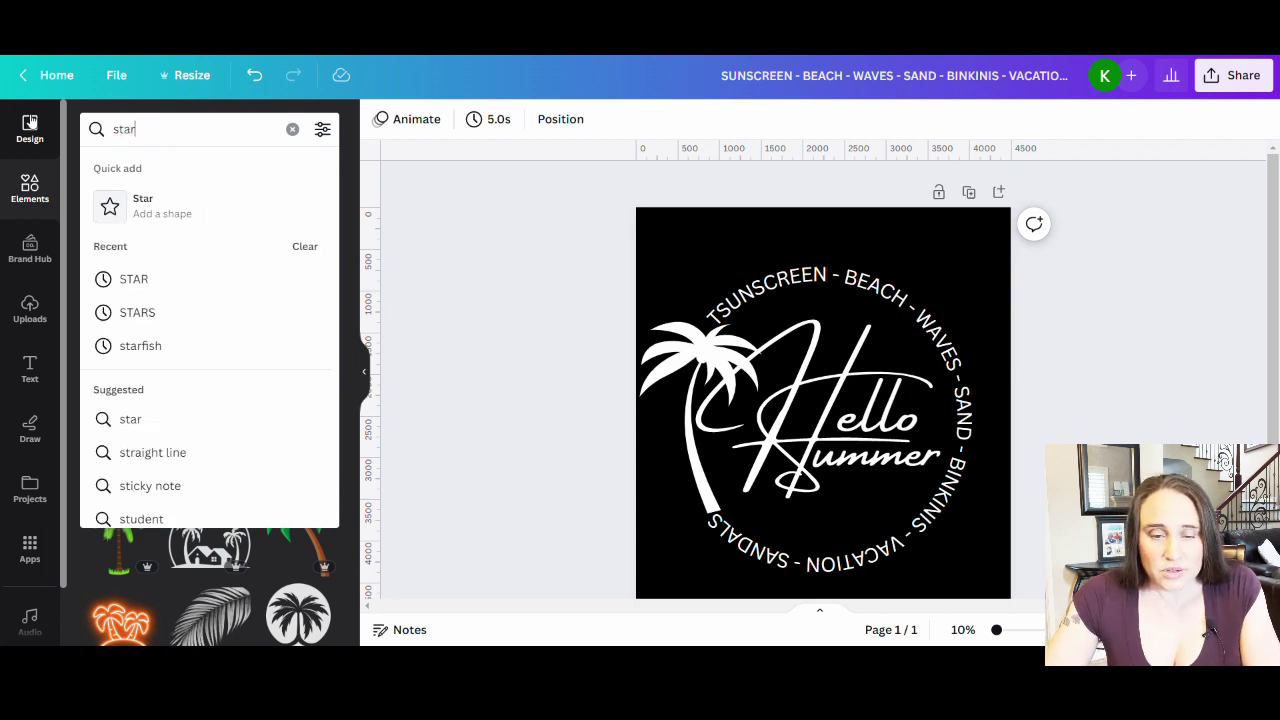
text(tfish)
key(Return)
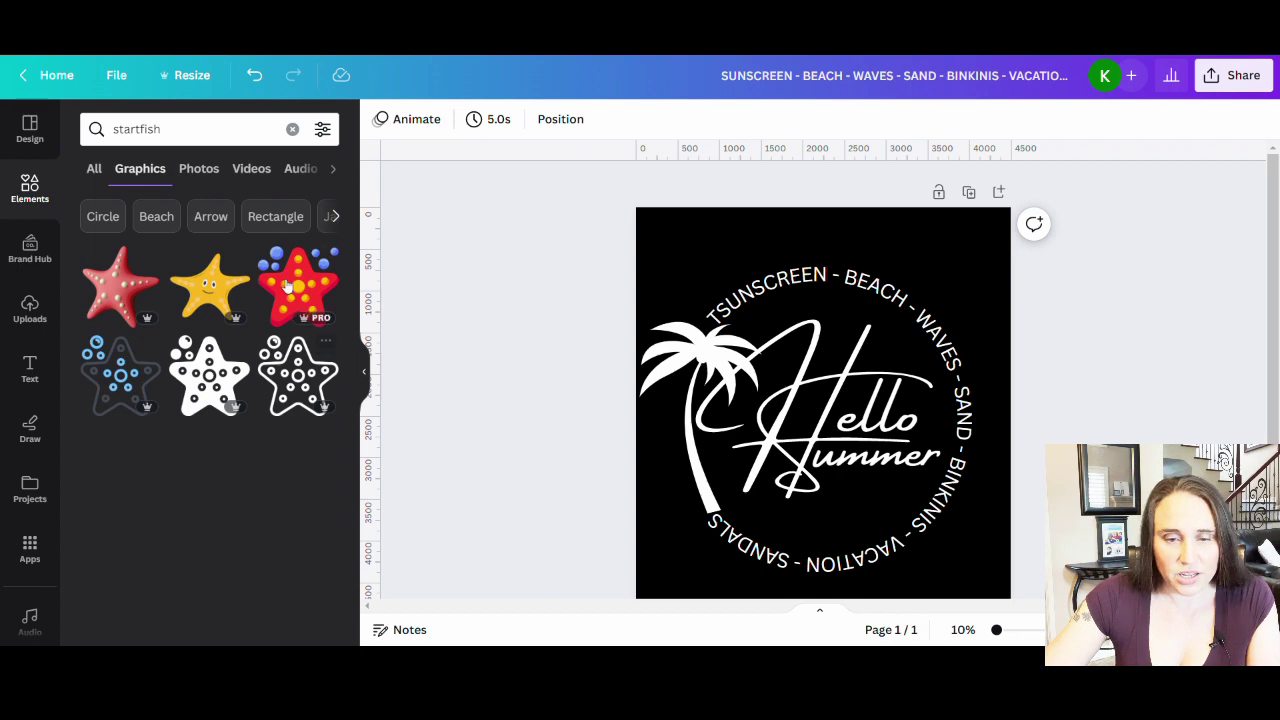
Add the solid starfish graphic with a simple line pattern to the design and recolour it white.
scroll(160, 370, down, 2)
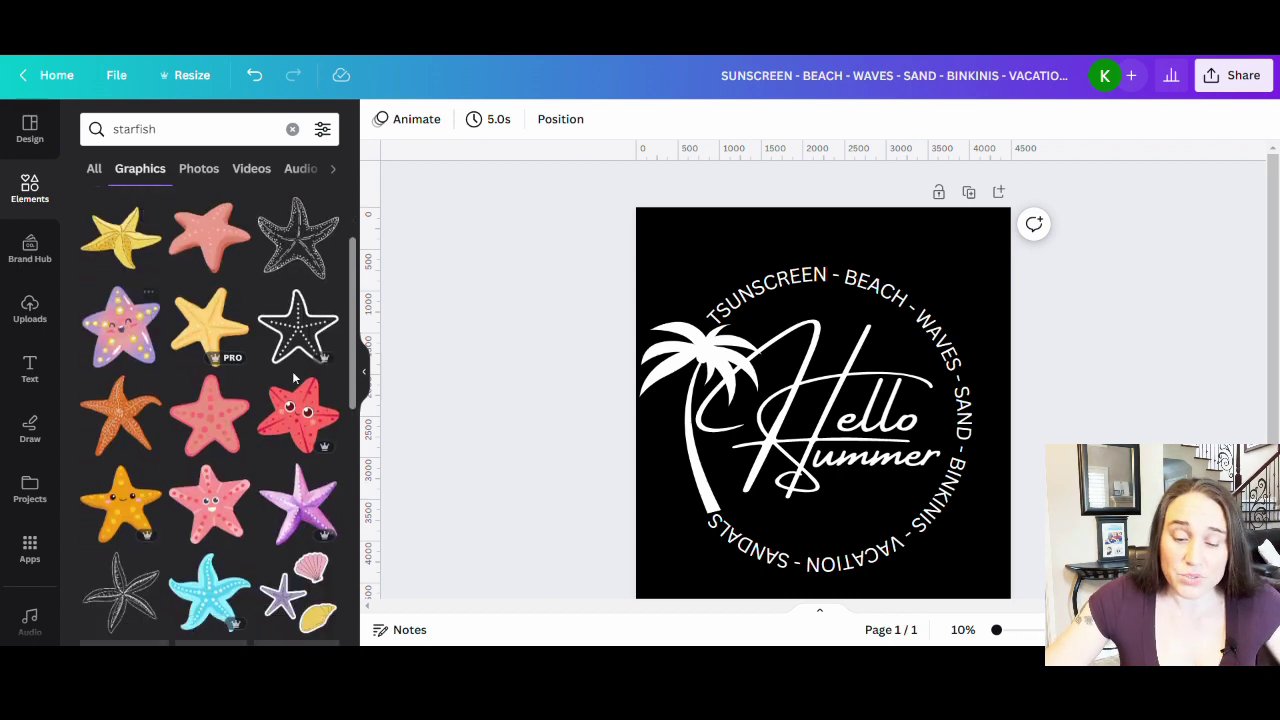
scroll(168, 365, down, 2)
scroll(170, 363, down, 4)
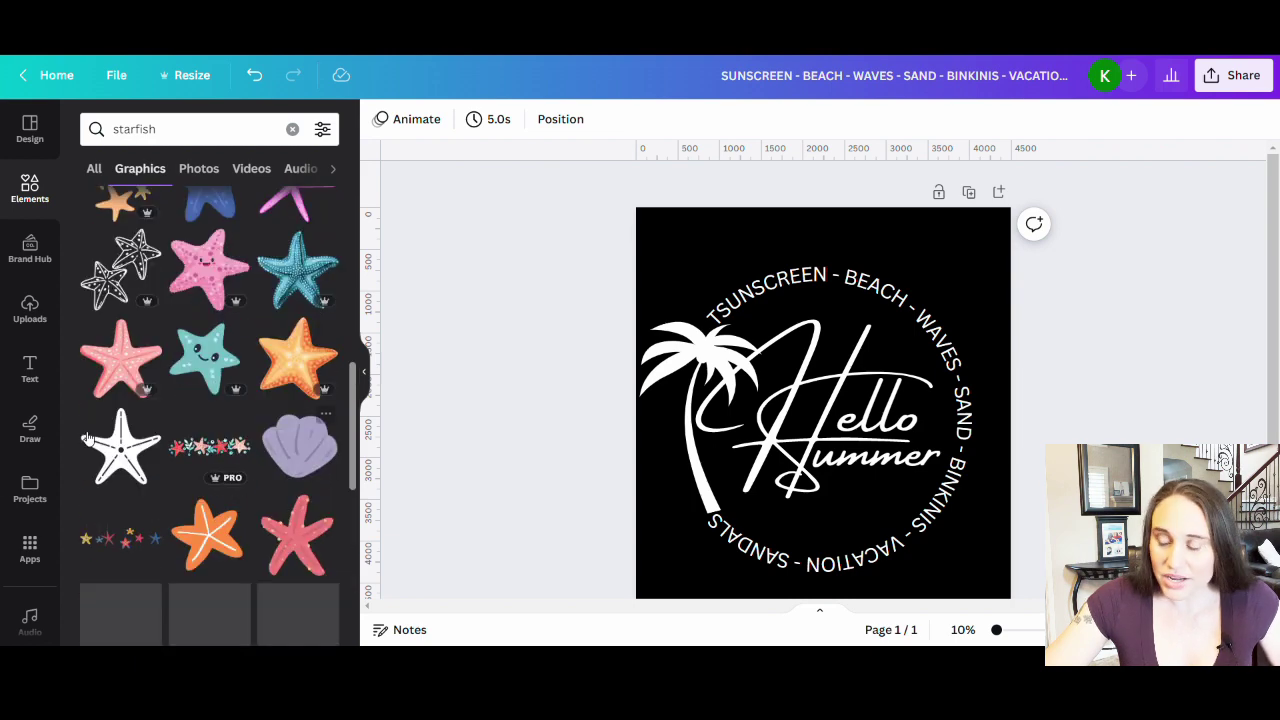
scroll(228, 480, down, 4)
scroll(195, 420, down, 5)
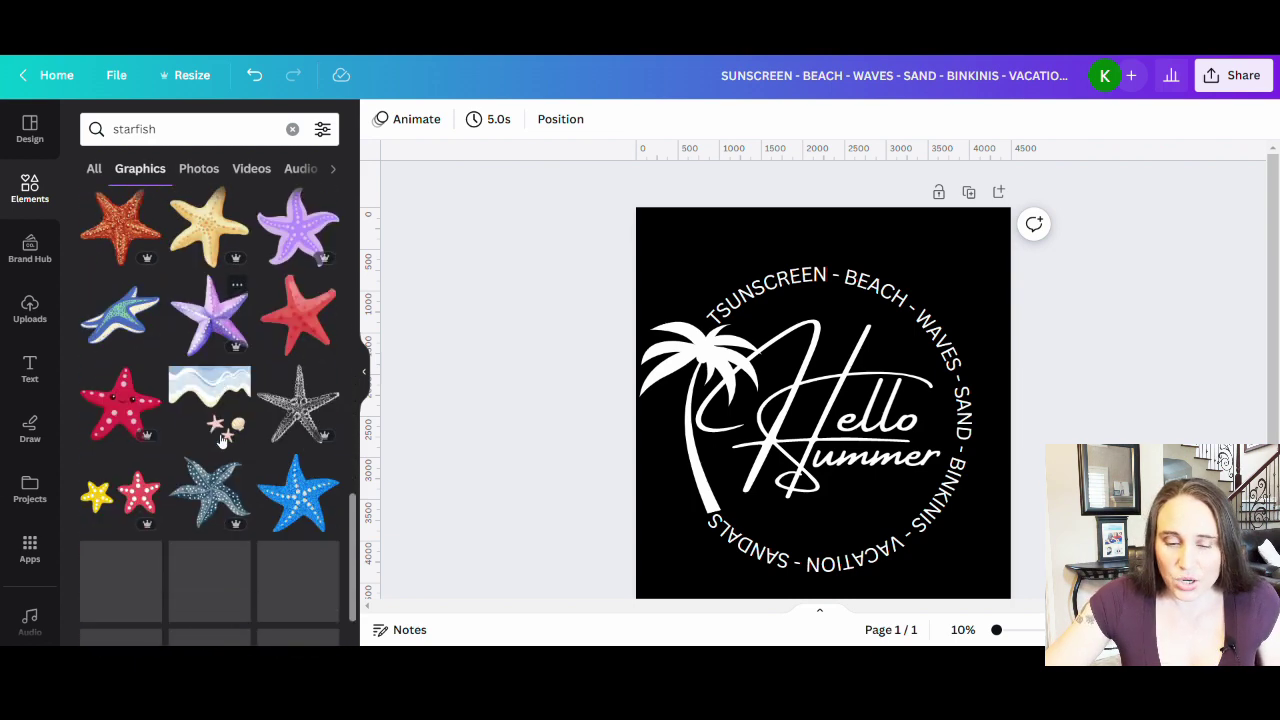
scroll(200, 440, down, 5)
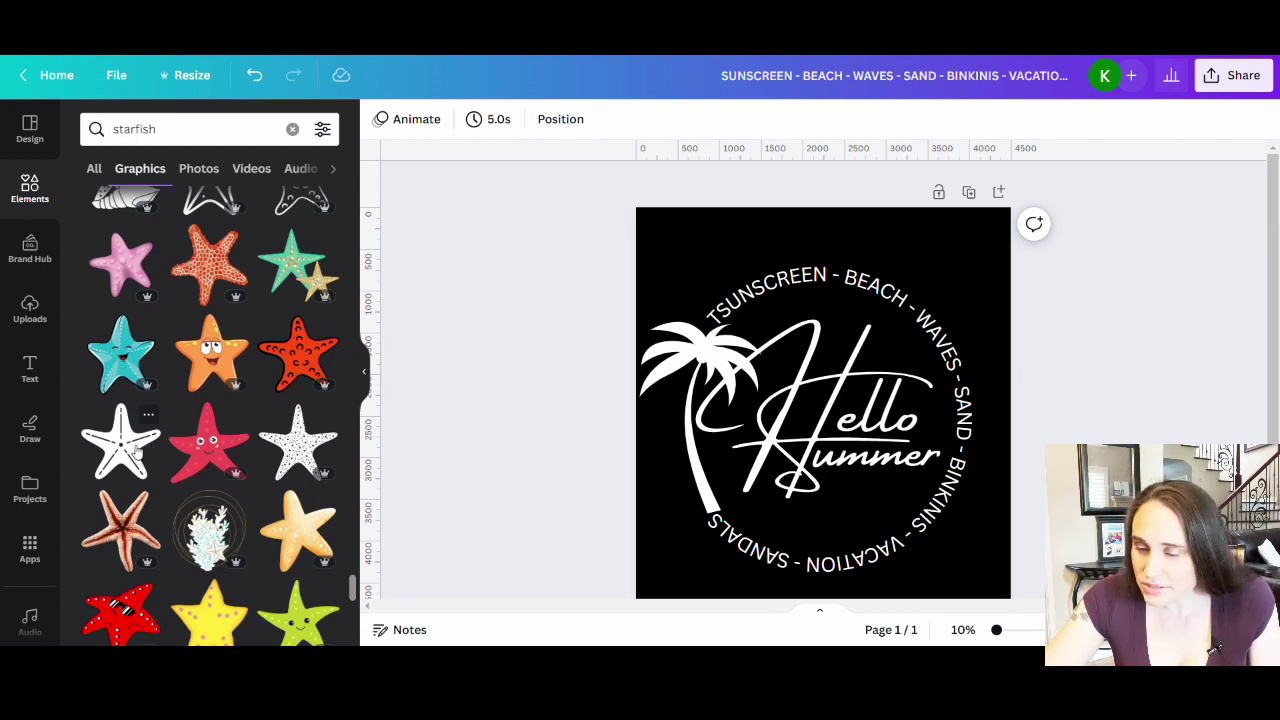
click(137, 452)
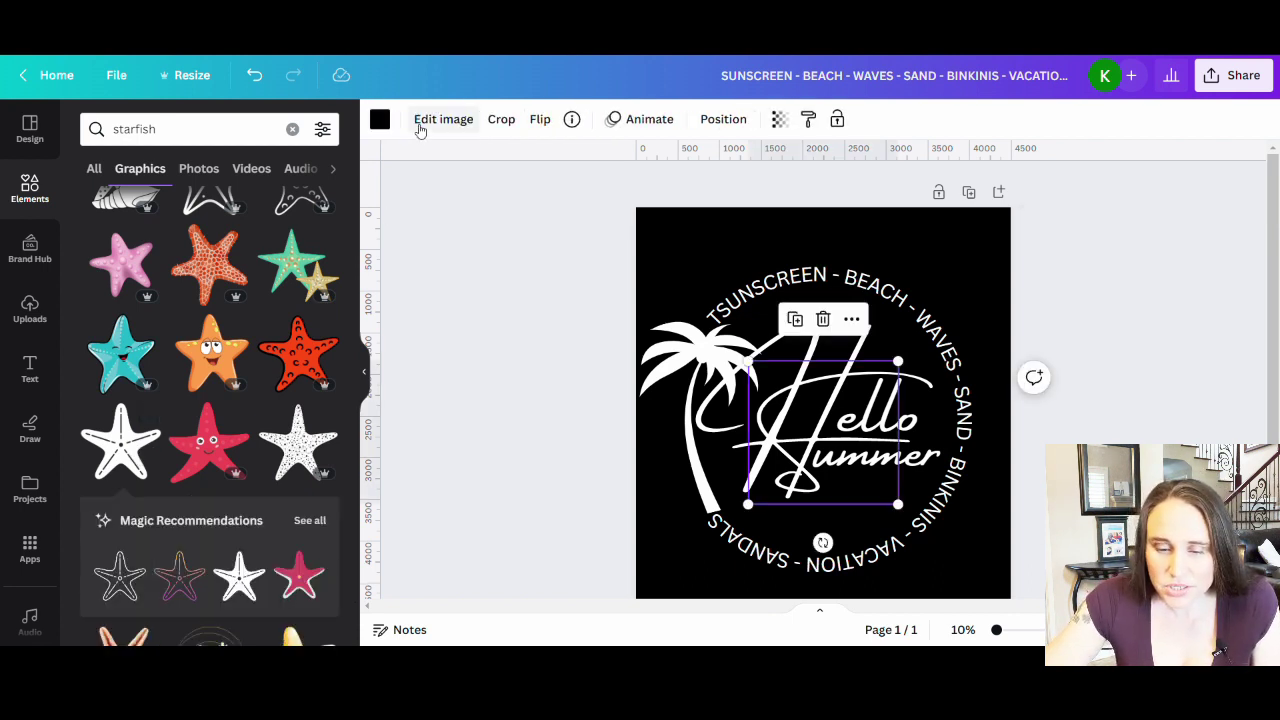
click(379, 119)
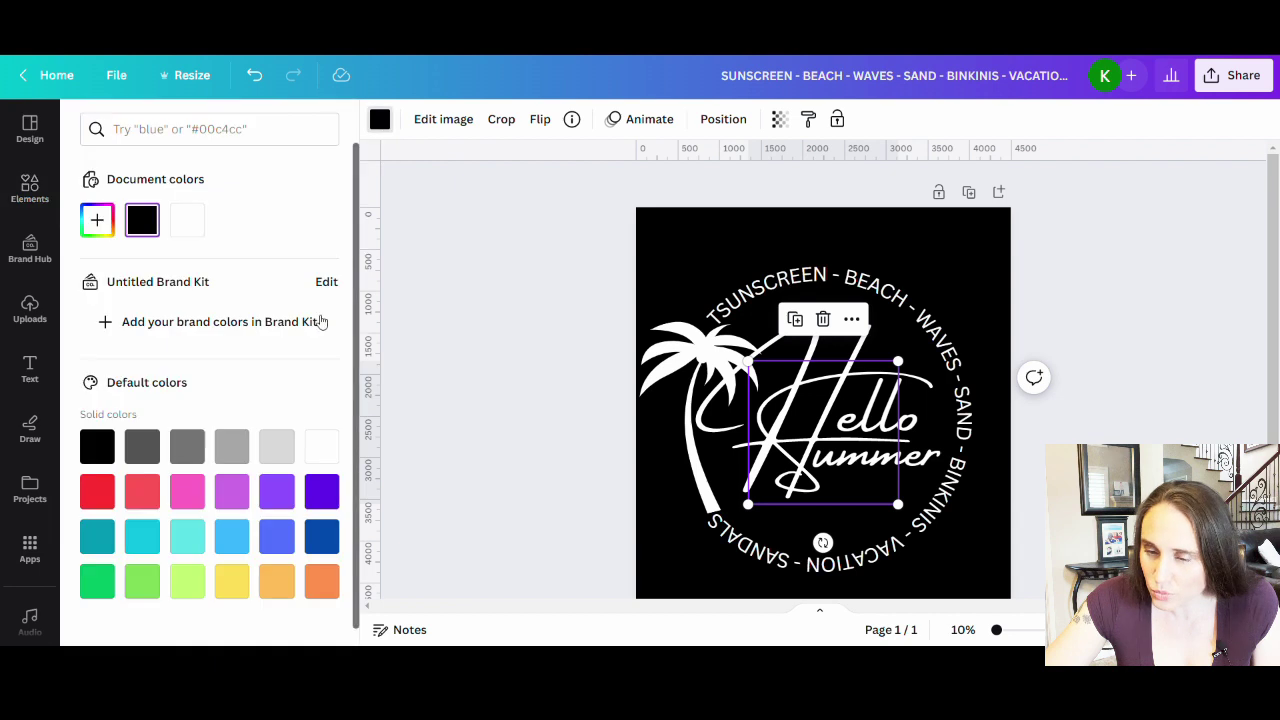
click(330, 450)
Shrink and tilt the starfish, and place it below the Summer text inside the word circle.
drag(748, 362, 889, 576)
drag(905, 527, 898, 530)
click(906, 532)
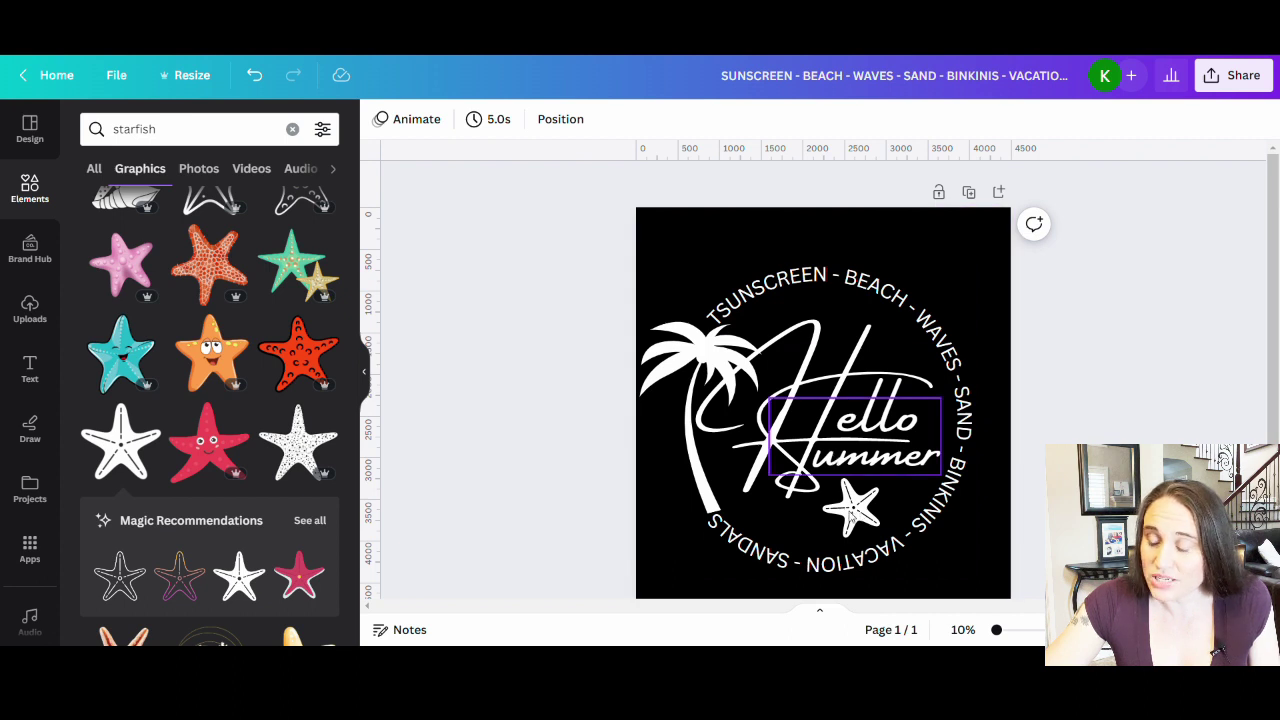
click(850, 468)
key(Escape)
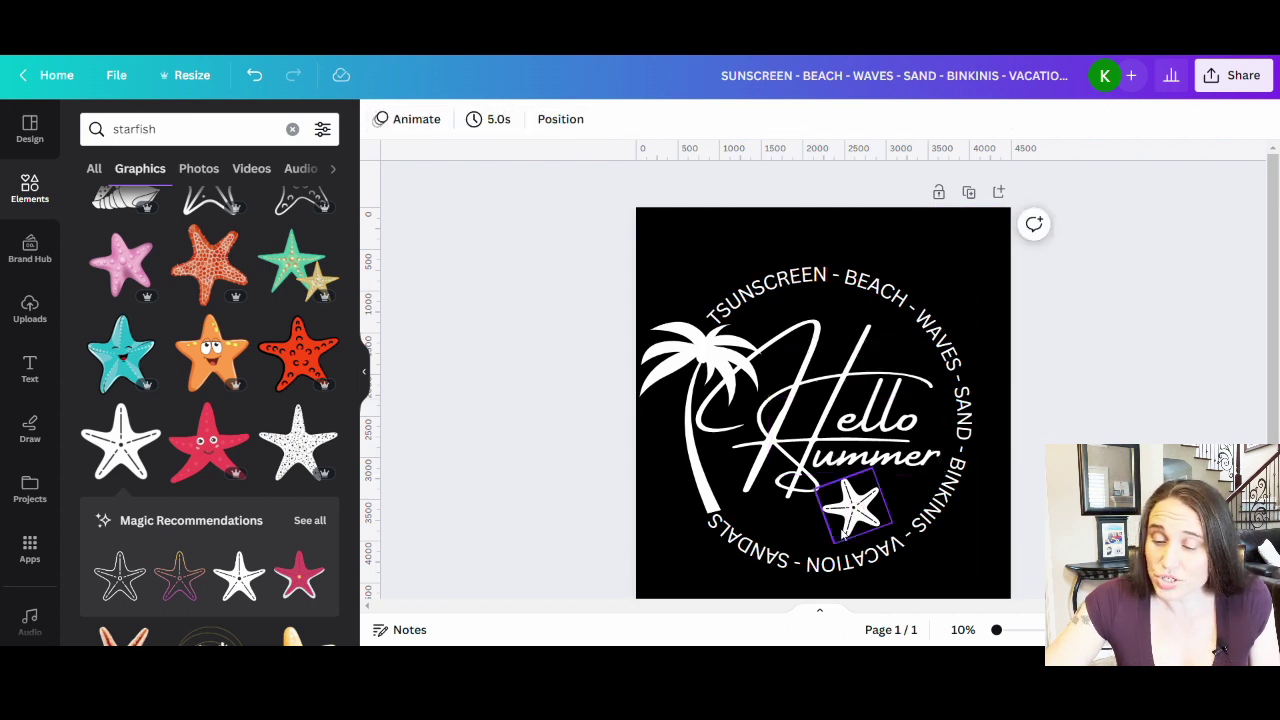
click(850, 468)
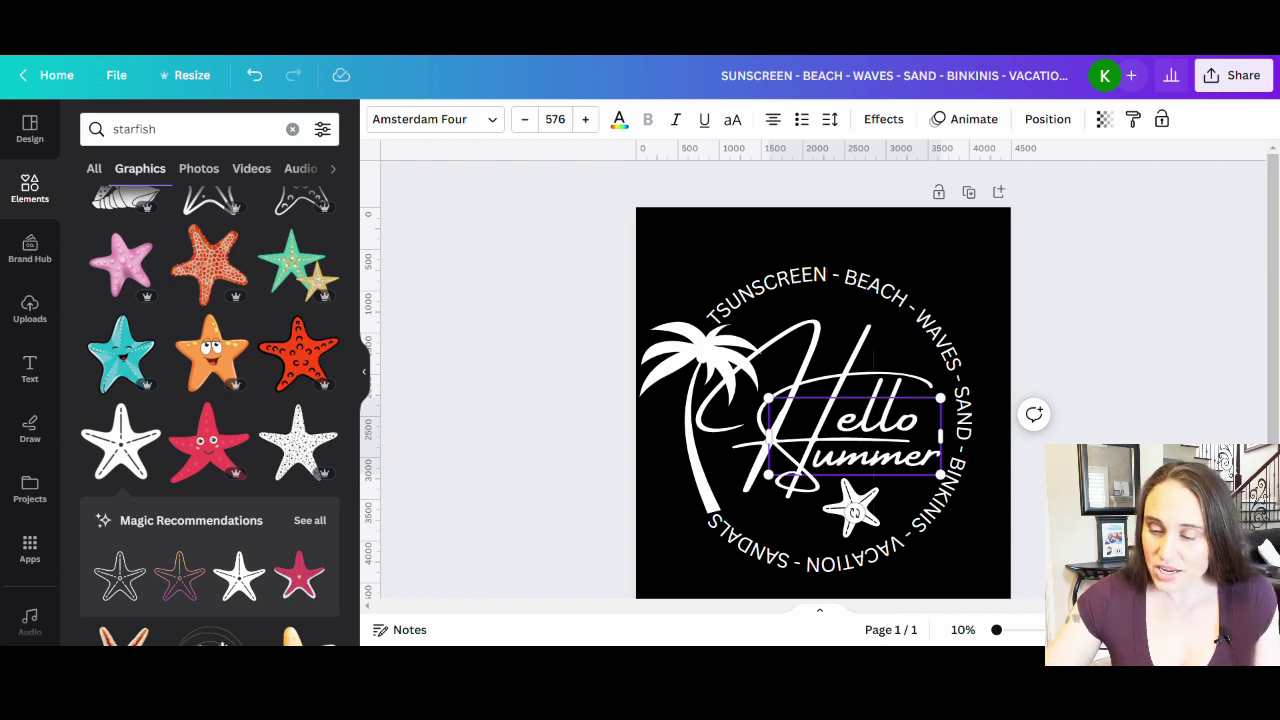
click(1215, 315)
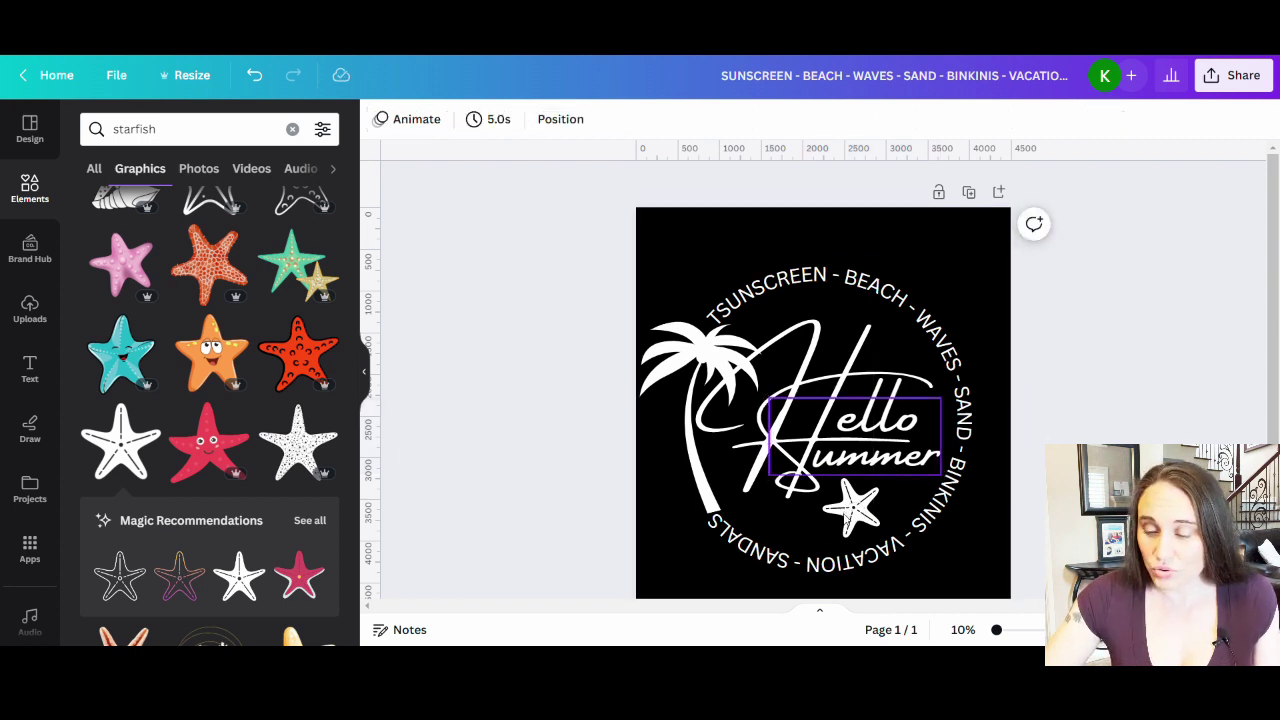
click(856, 548)
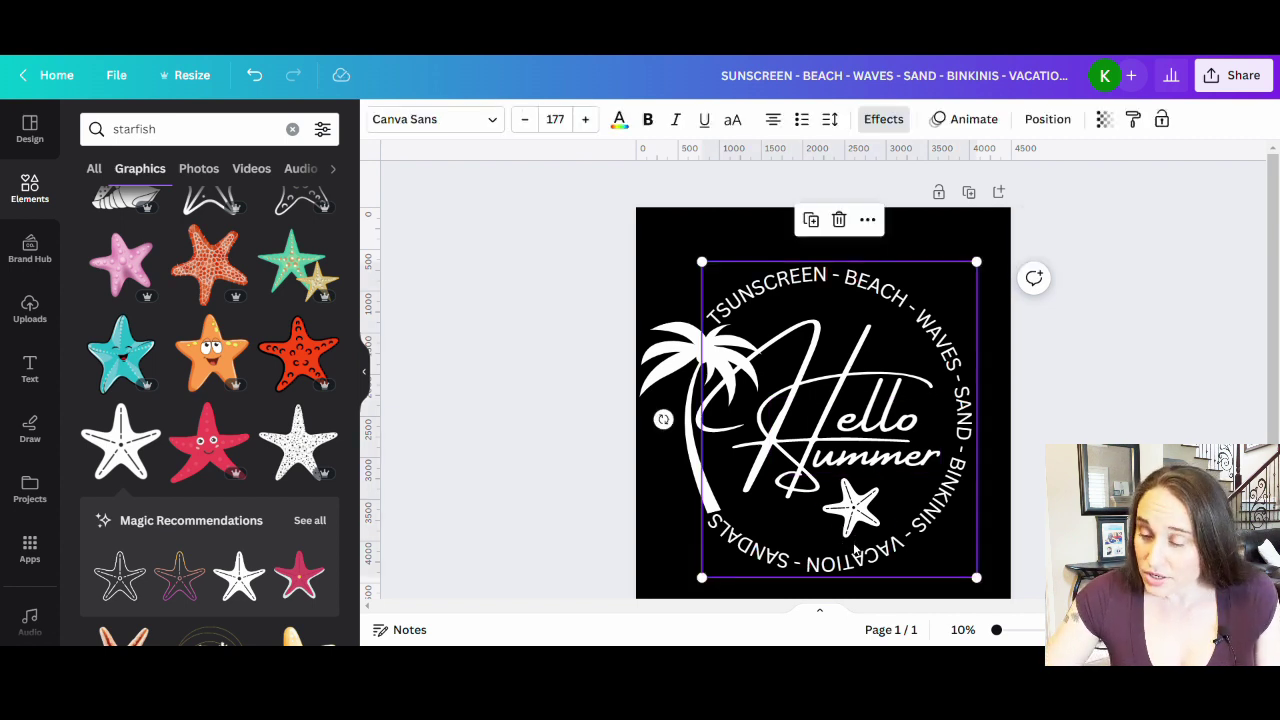
click(779, 487)
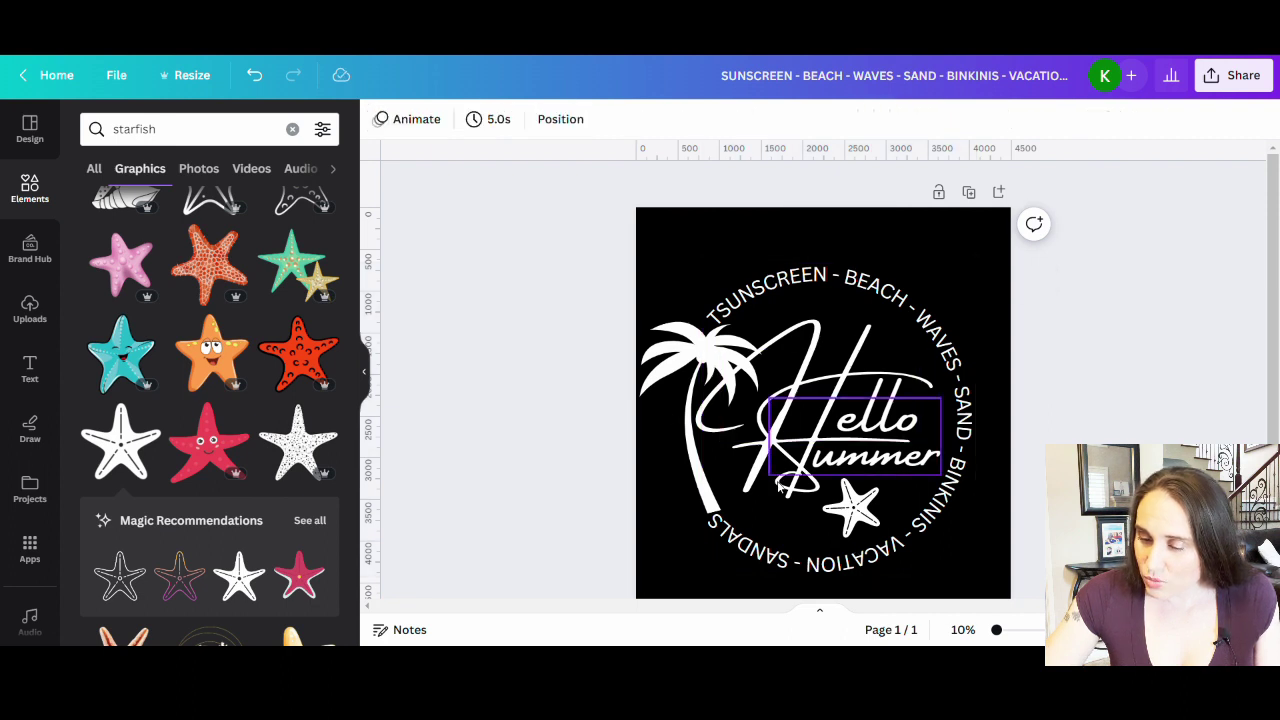
Nudge the starfish slightly and remove the stray T before SUNSCREEN in the circular text.
click(852, 535)
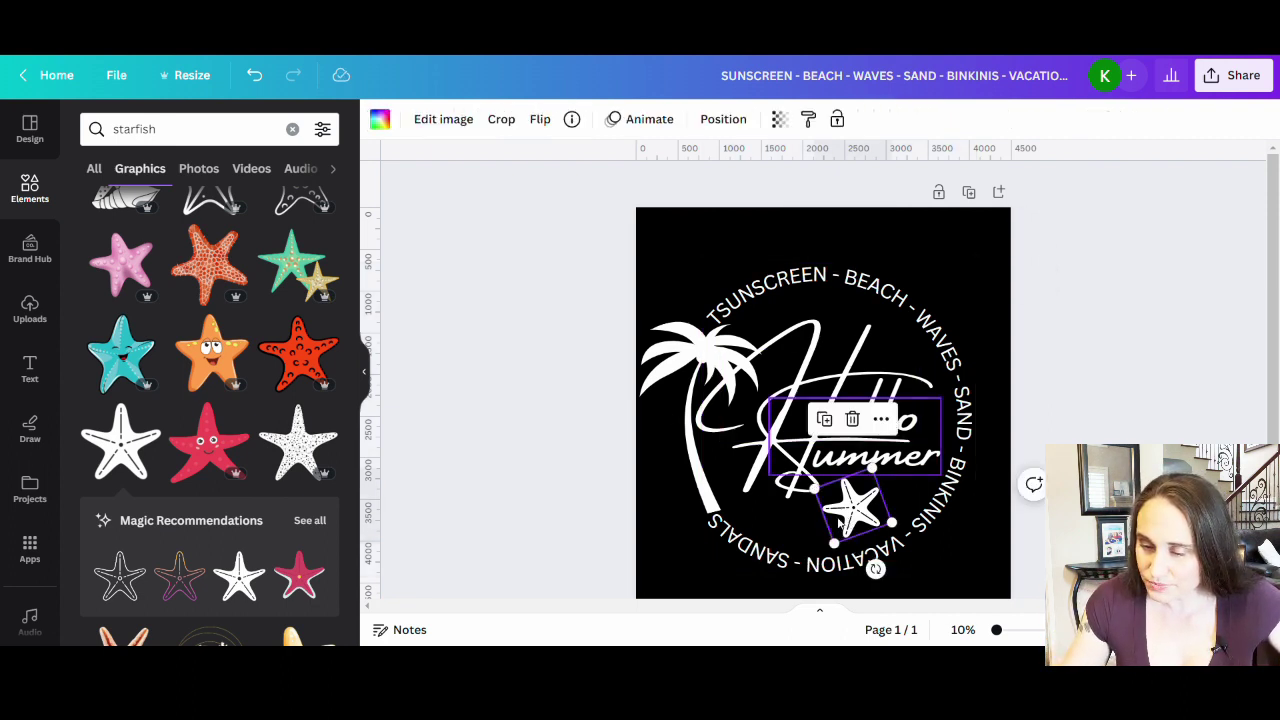
click(1250, 285)
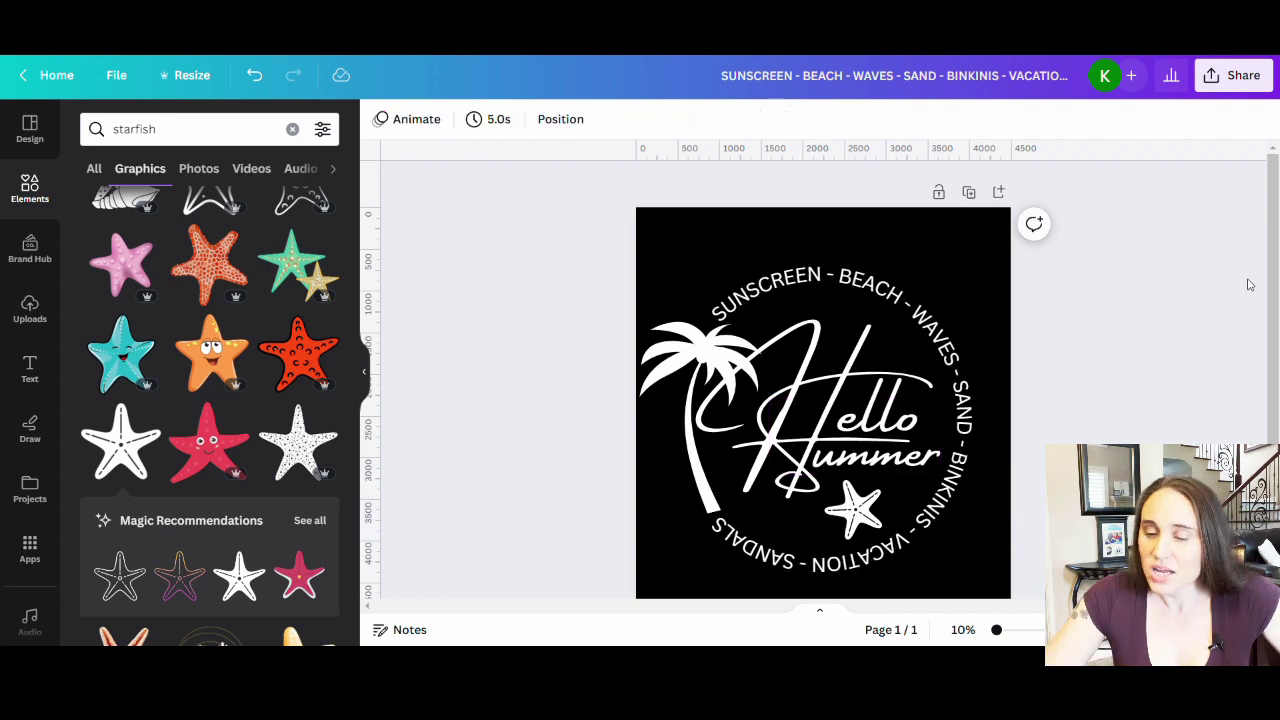
Make the circular beach-word text bold.
click(870, 268)
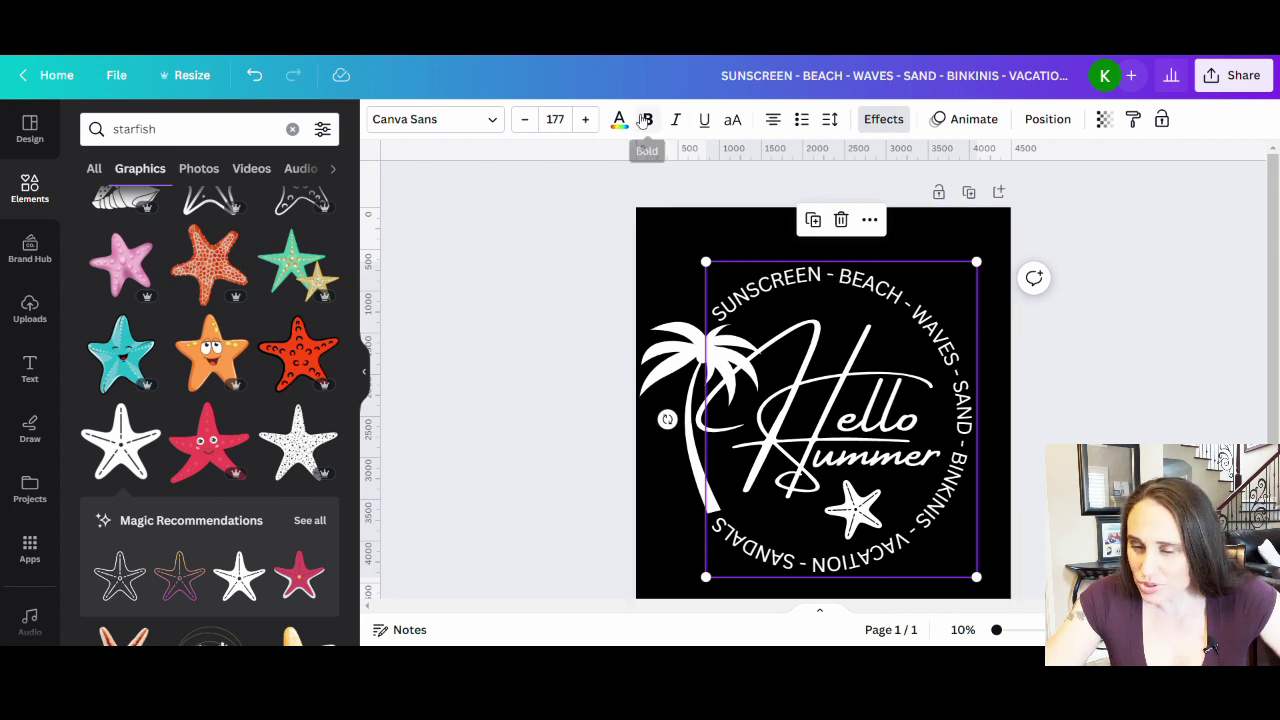
click(648, 119)
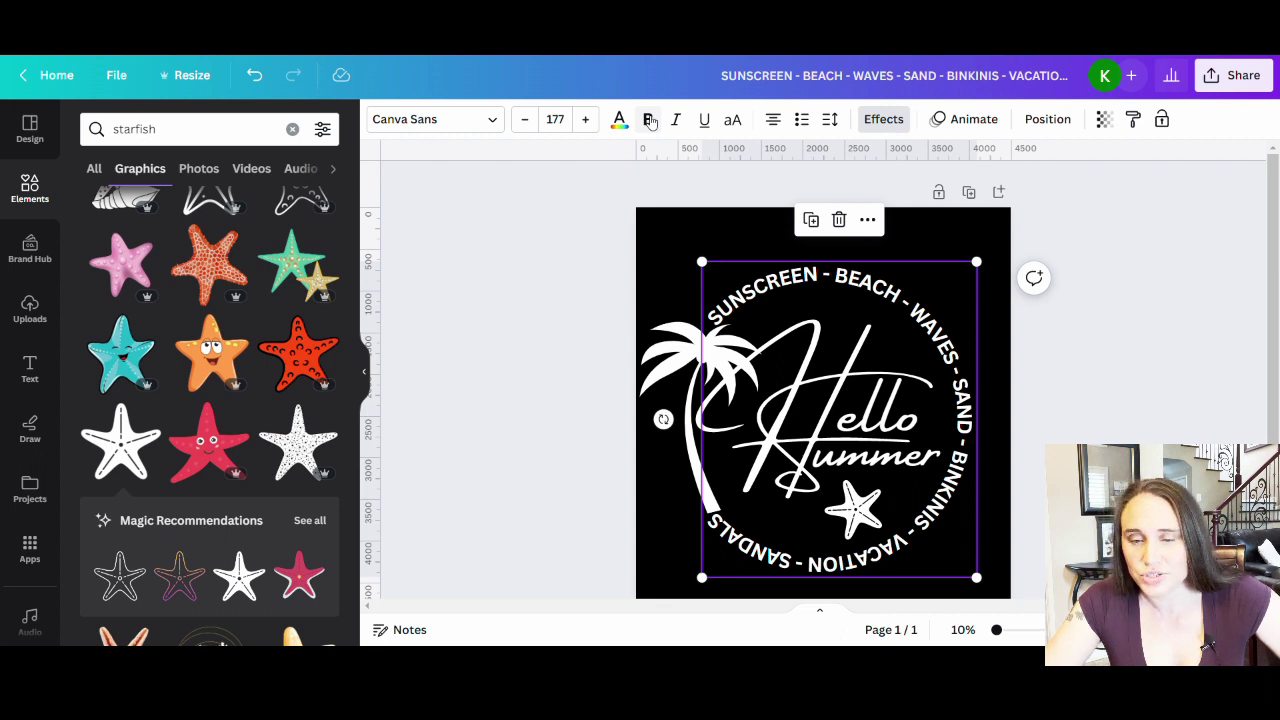
Change the circular beach-word text's font to Placard Next Wide, and enlarge and reposition the text at size 212.
click(482, 121)
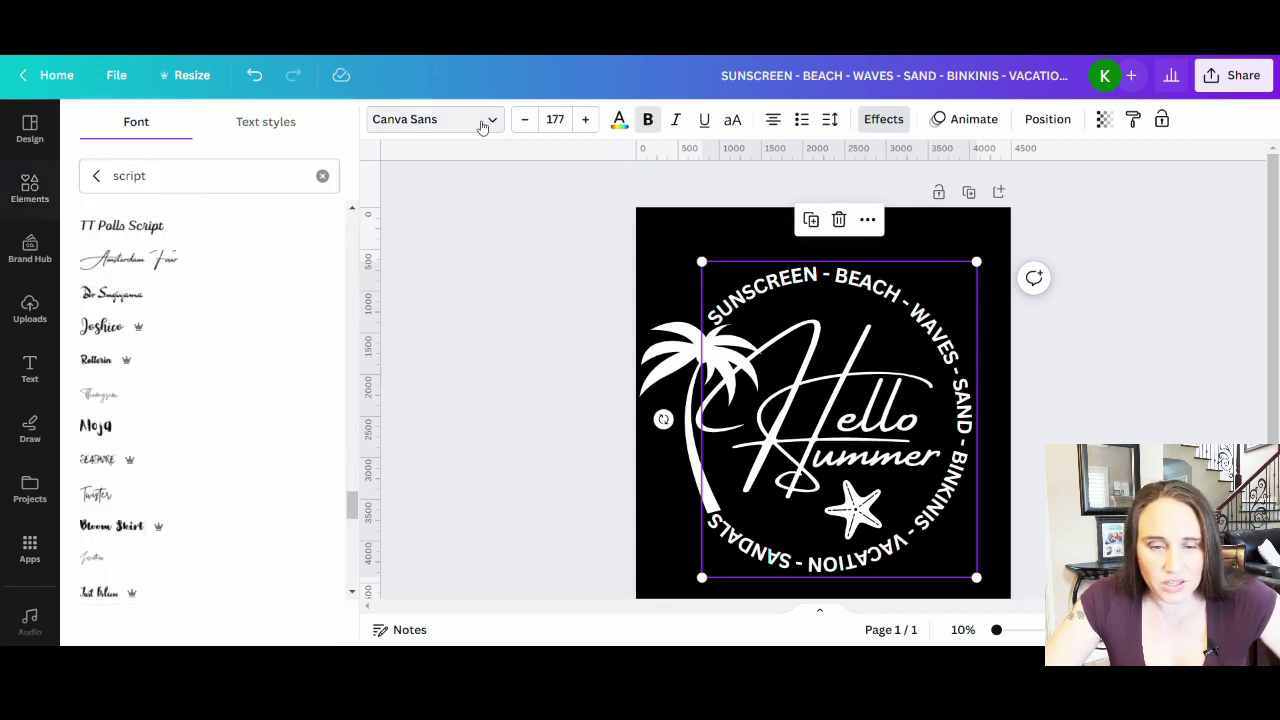
click(96, 175)
scroll(250, 400, down, 1)
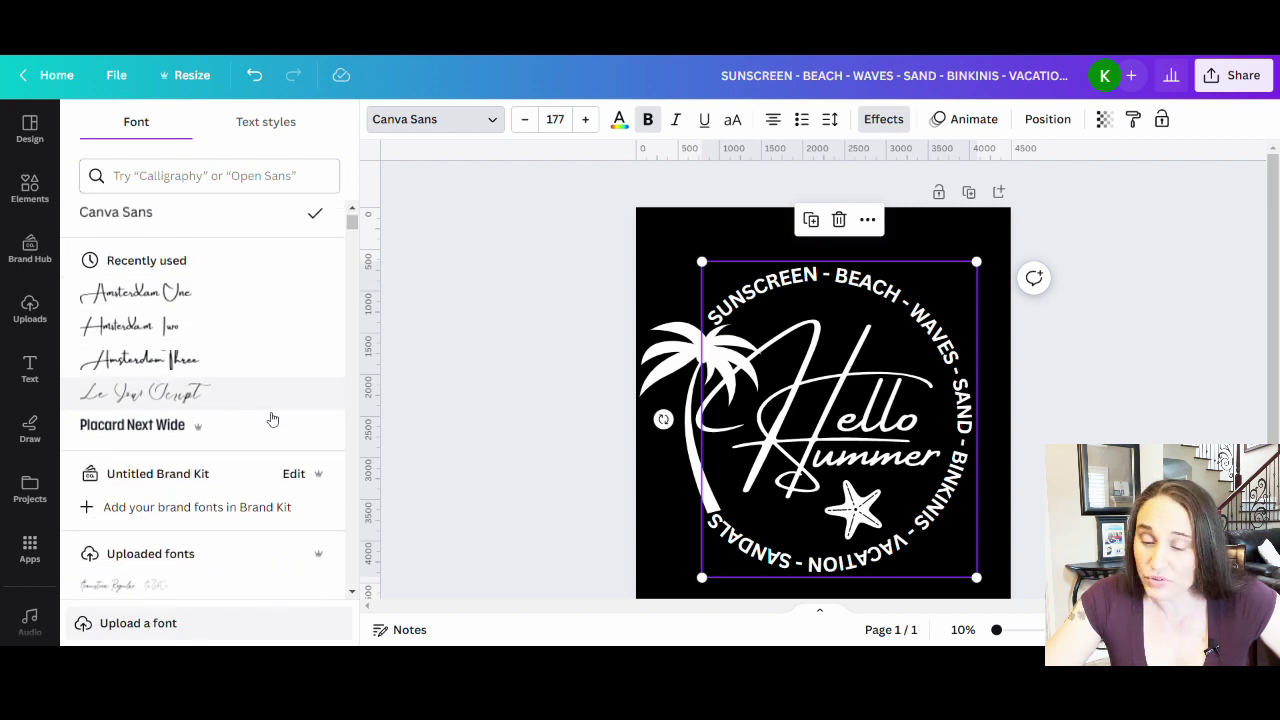
click(122, 430)
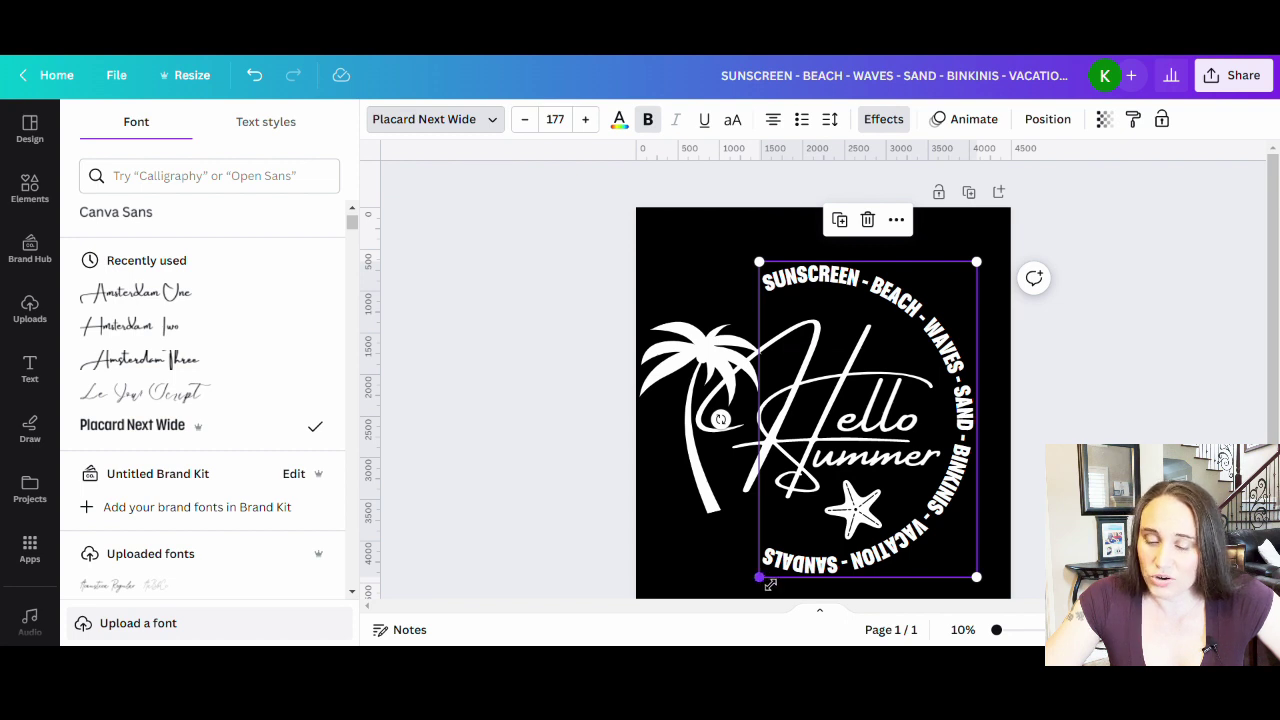
drag(763, 588, 648, 598)
drag(876, 281, 901, 261)
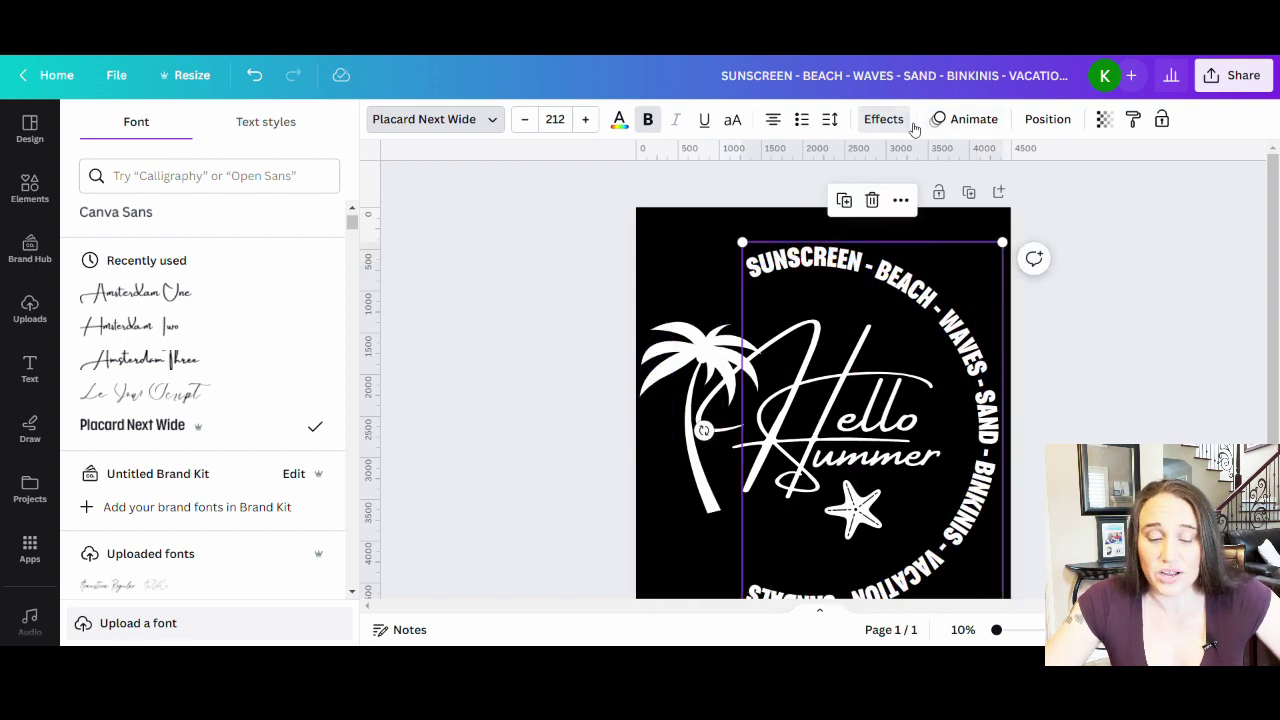
Tighten the curve of the circular beach-word text slightly to bring its two ends closer together.
click(880, 119)
scroll(163, 461, down, 1)
scroll(163, 461, down, 2)
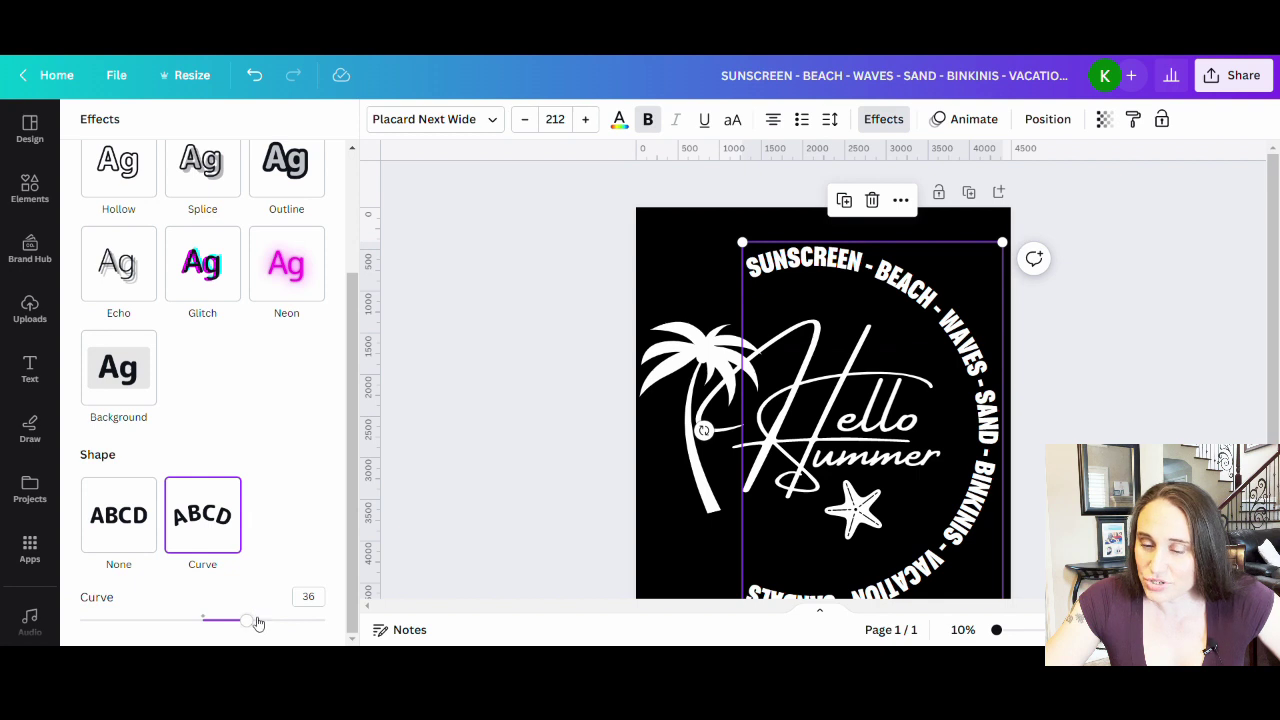
drag(258, 623, 257, 622)
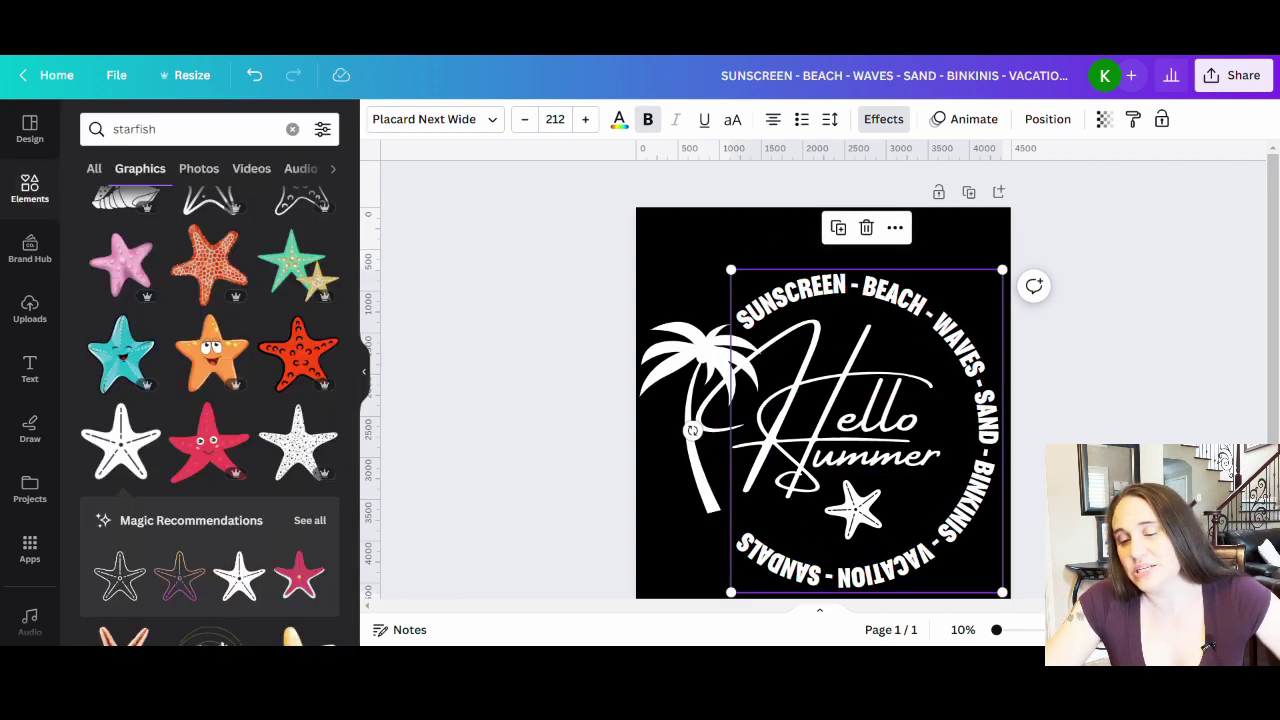
key(Escape)
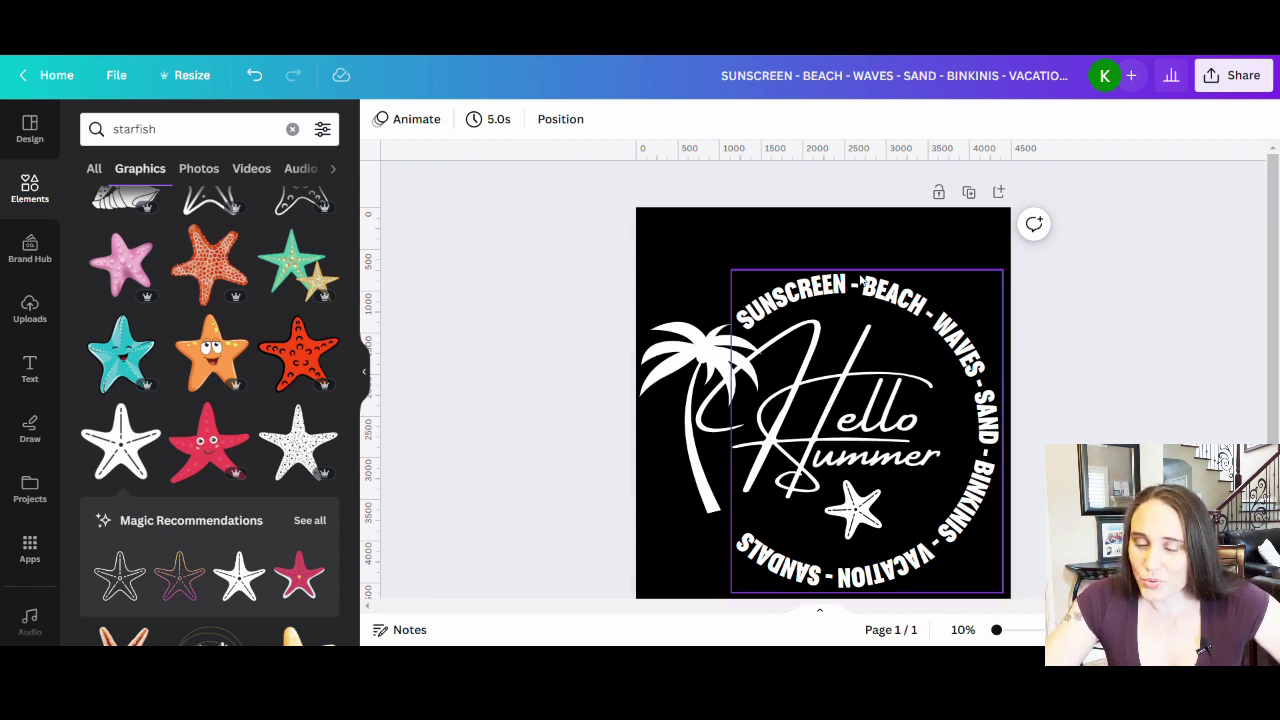
Set the letter spacing of the circular beach-word text to 90.
click(738, 575)
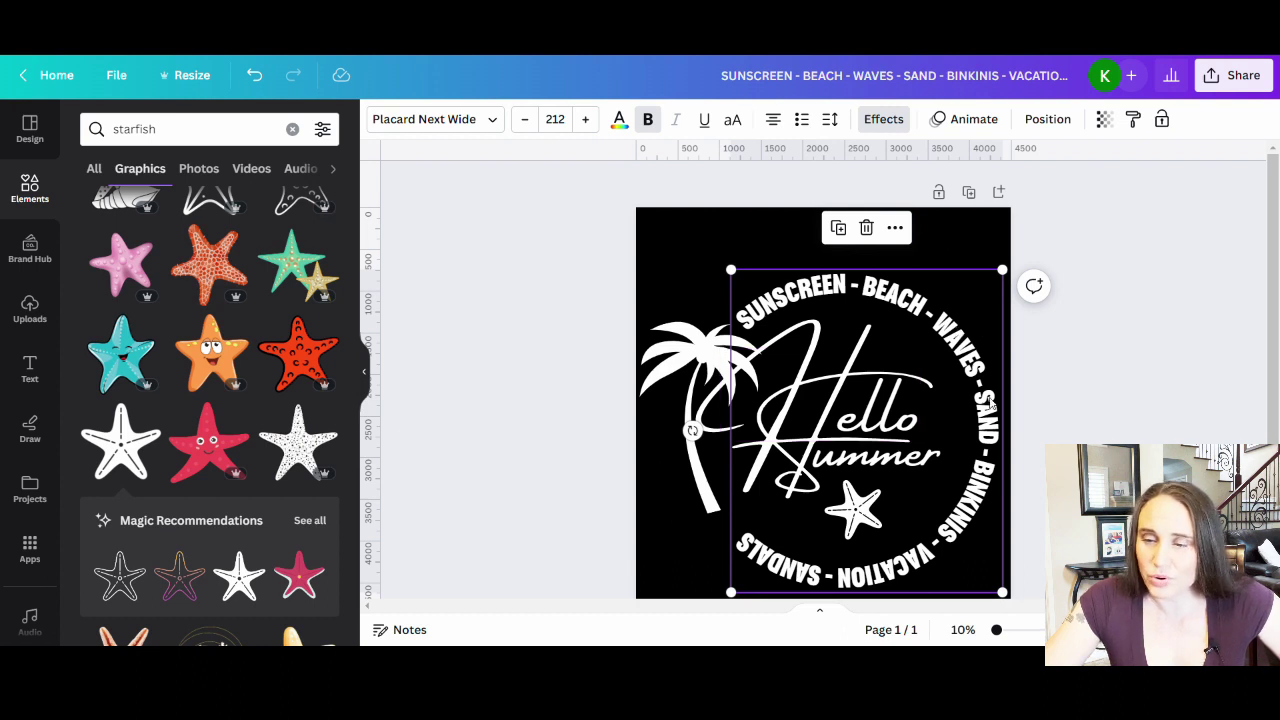
click(831, 121)
drag(882, 193, 905, 201)
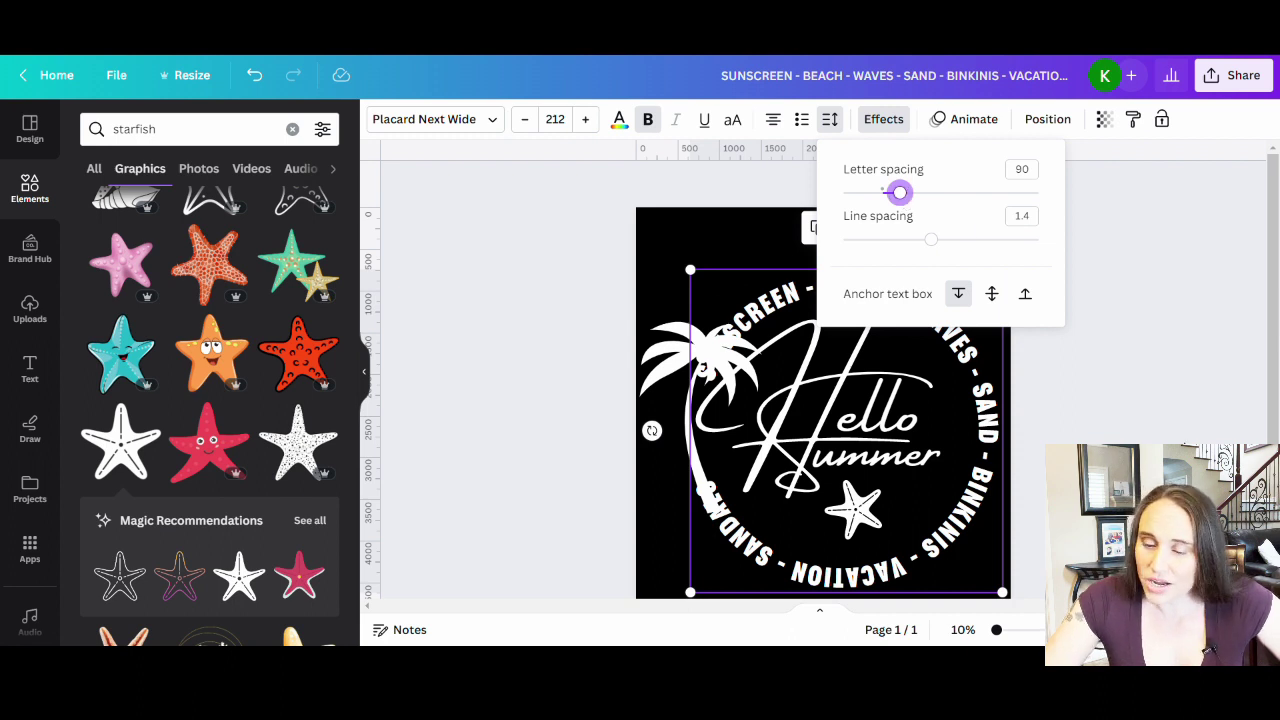
key(Escape)
key(Escape)
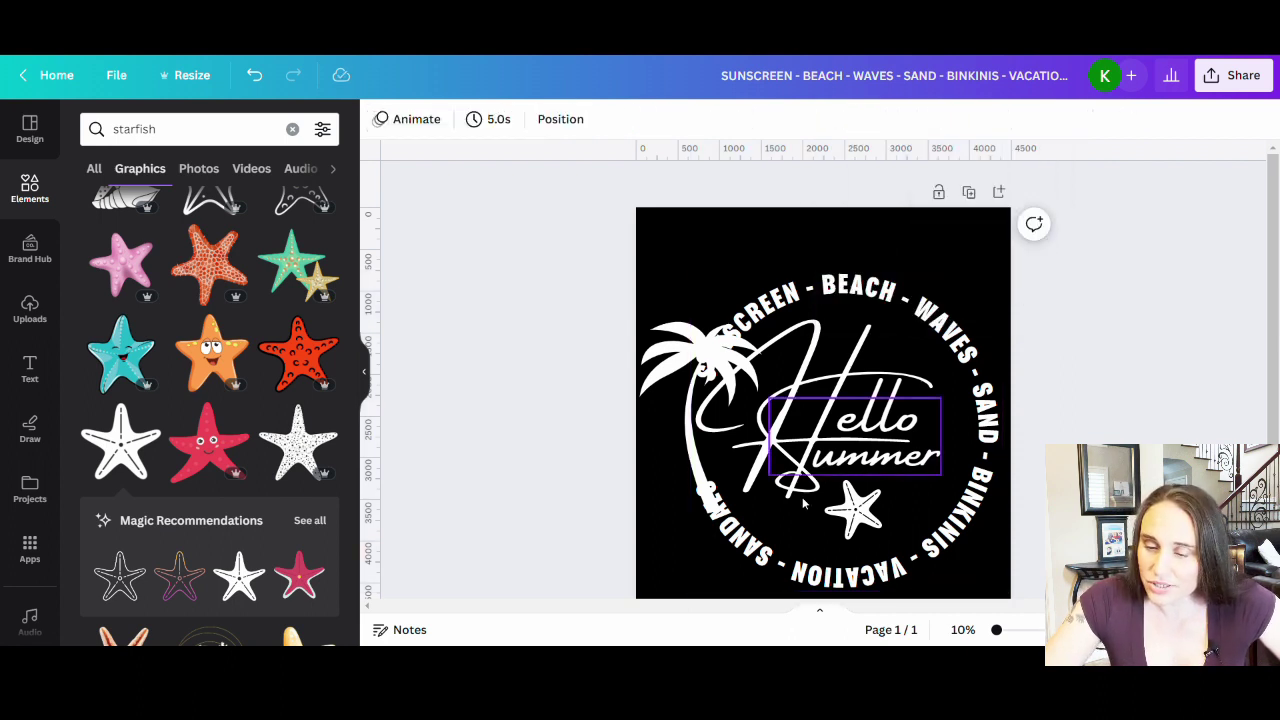
Enlarge the circular beach-word text to size 249 so that it spans nearly the full page width.
click(803, 490)
click(712, 530)
scroll(617, 520, down, 1)
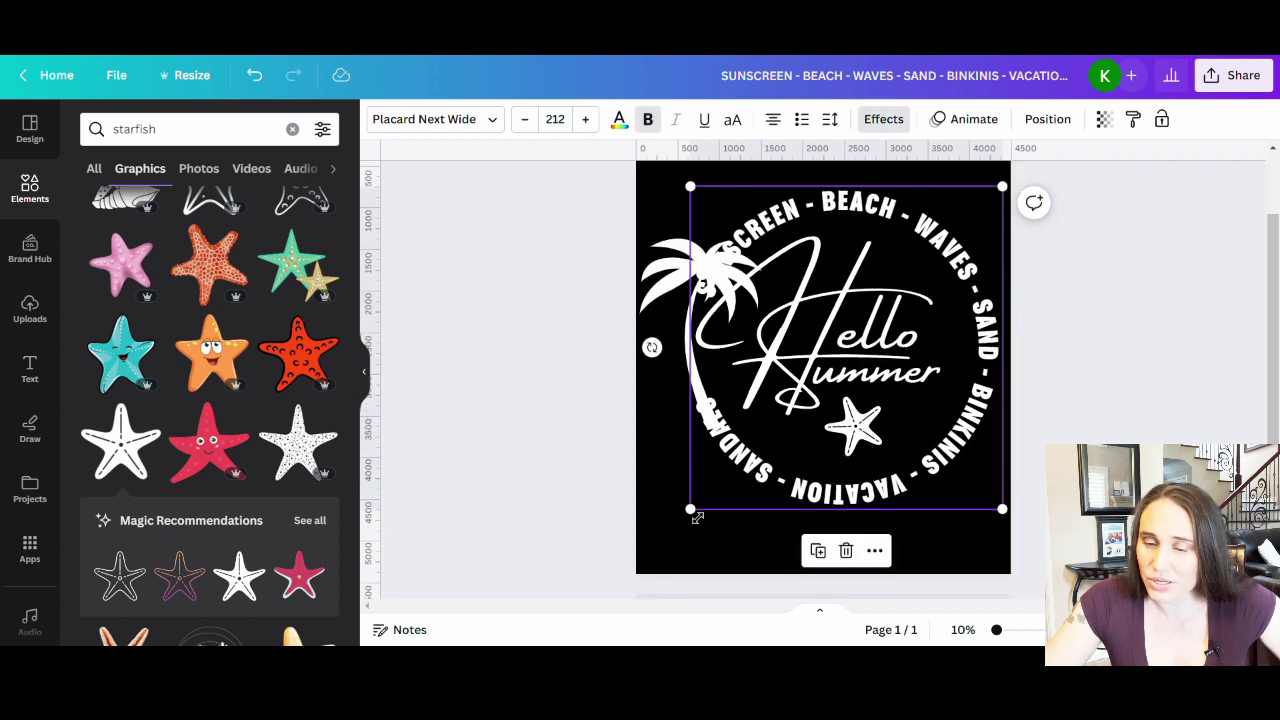
drag(697, 517, 636, 567)
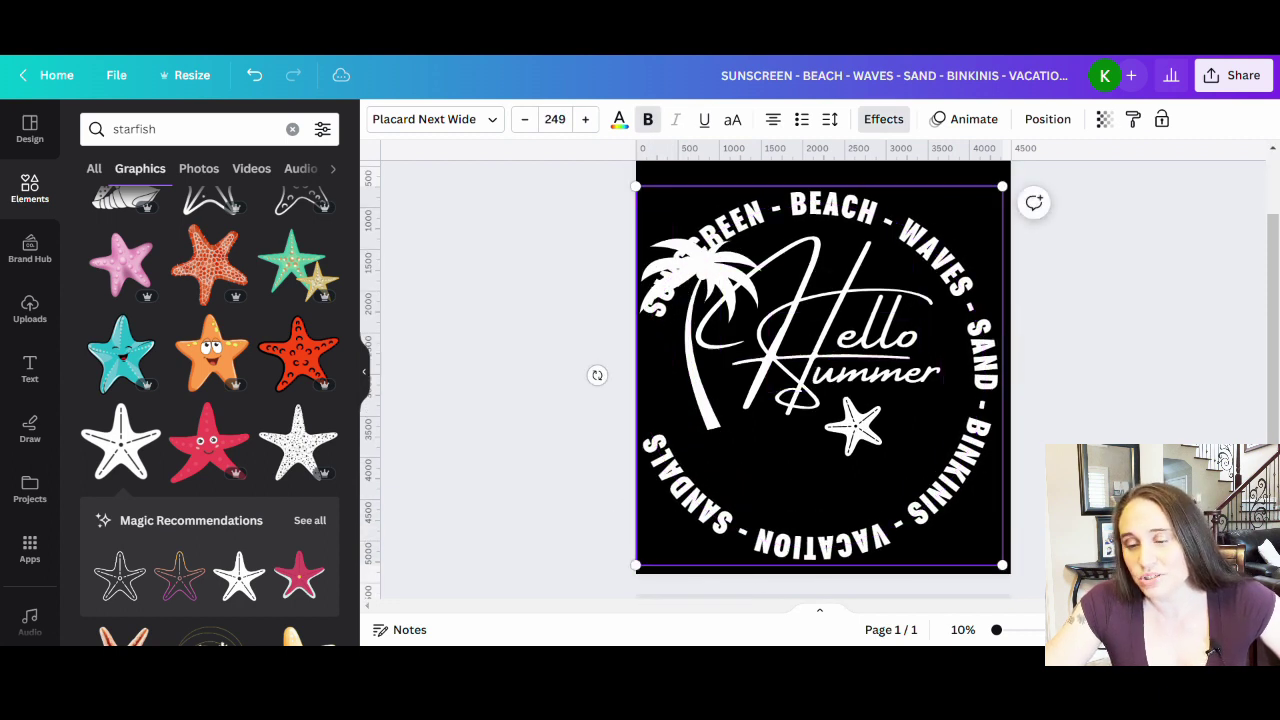
Set the circular text's curve to 38, and shrink it to size 211 and reposition it around the Hello Summer lettering.
click(886, 119)
scroll(215, 466, down, 1)
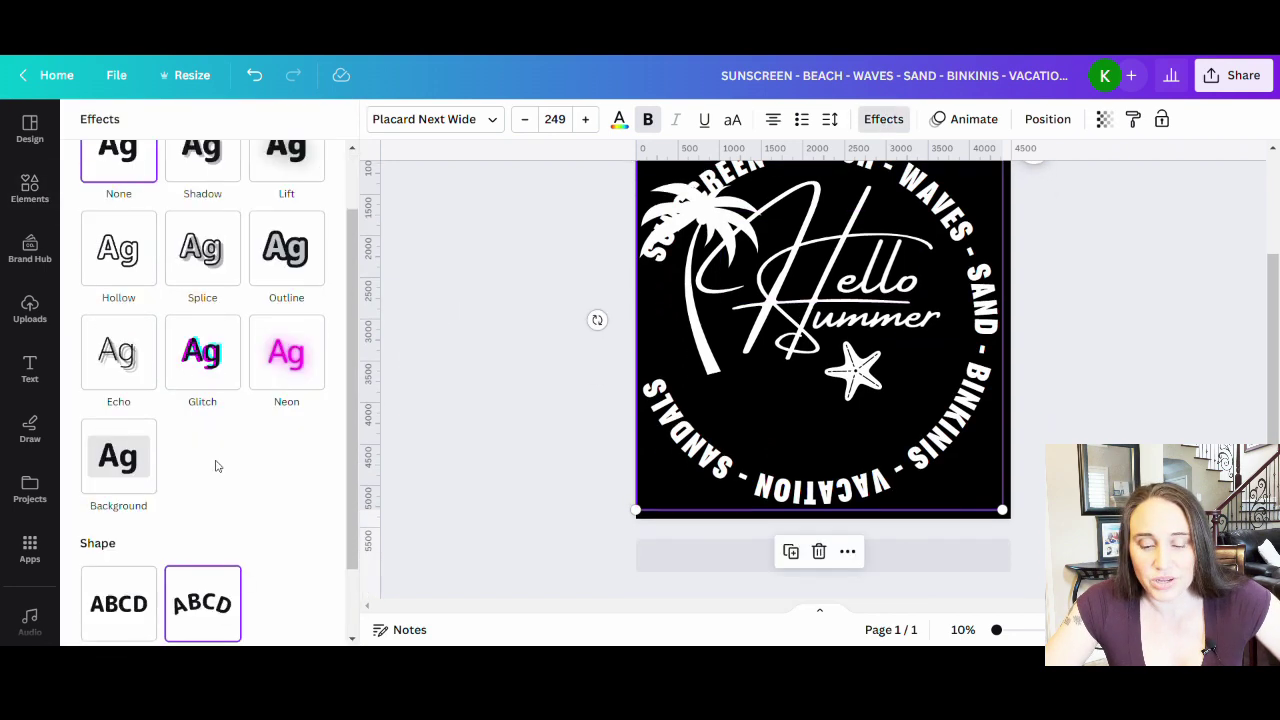
scroll(215, 466, down, 1)
drag(252, 620, 250, 622)
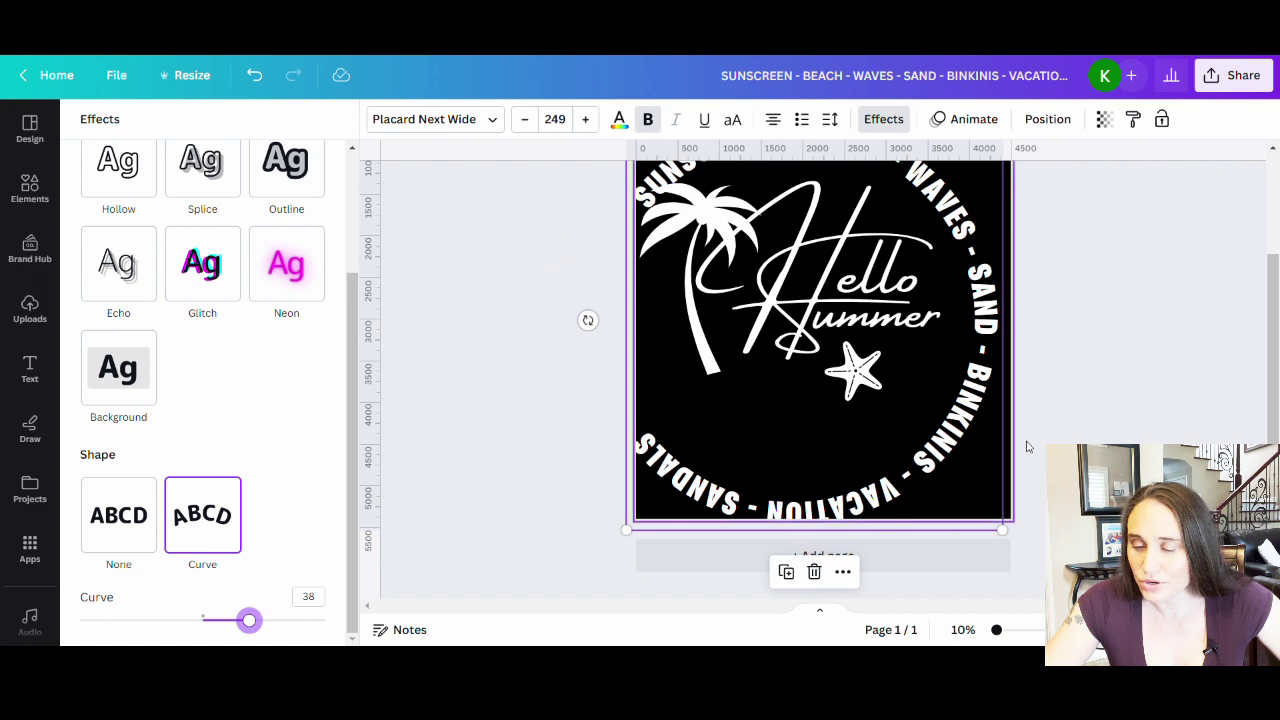
drag(1011, 530, 963, 463)
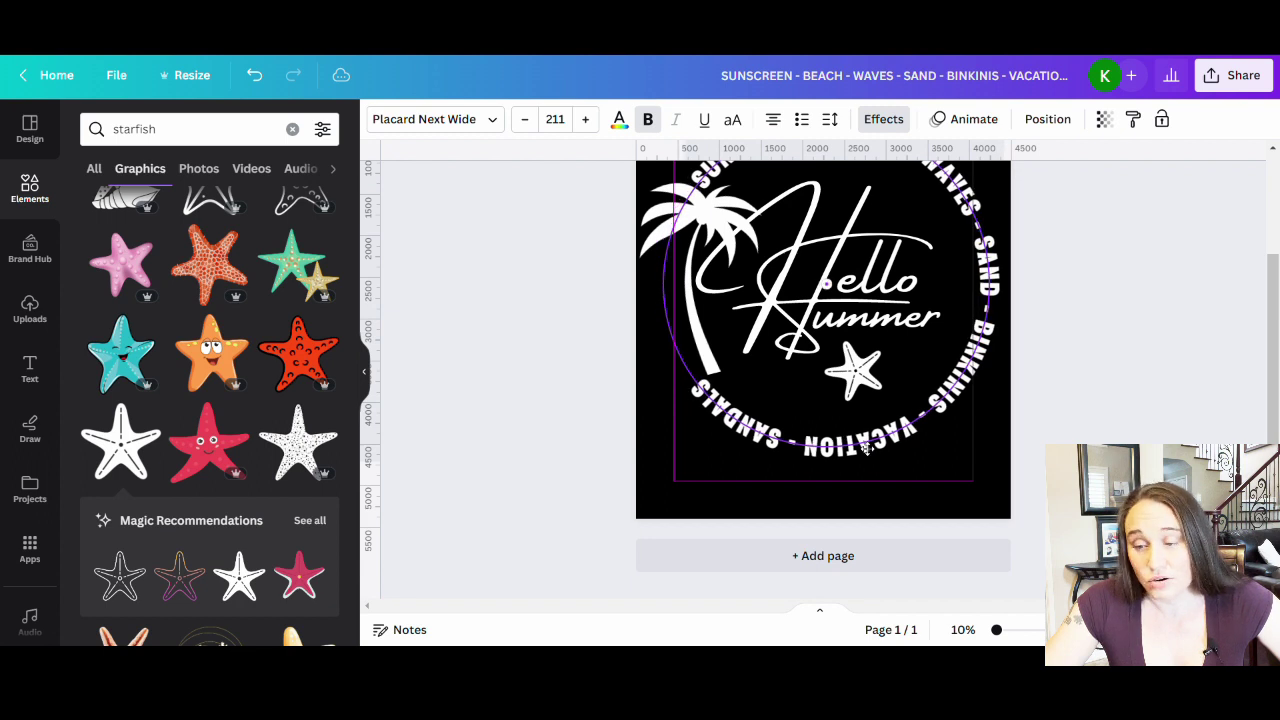
scroll(866, 449, up, 3)
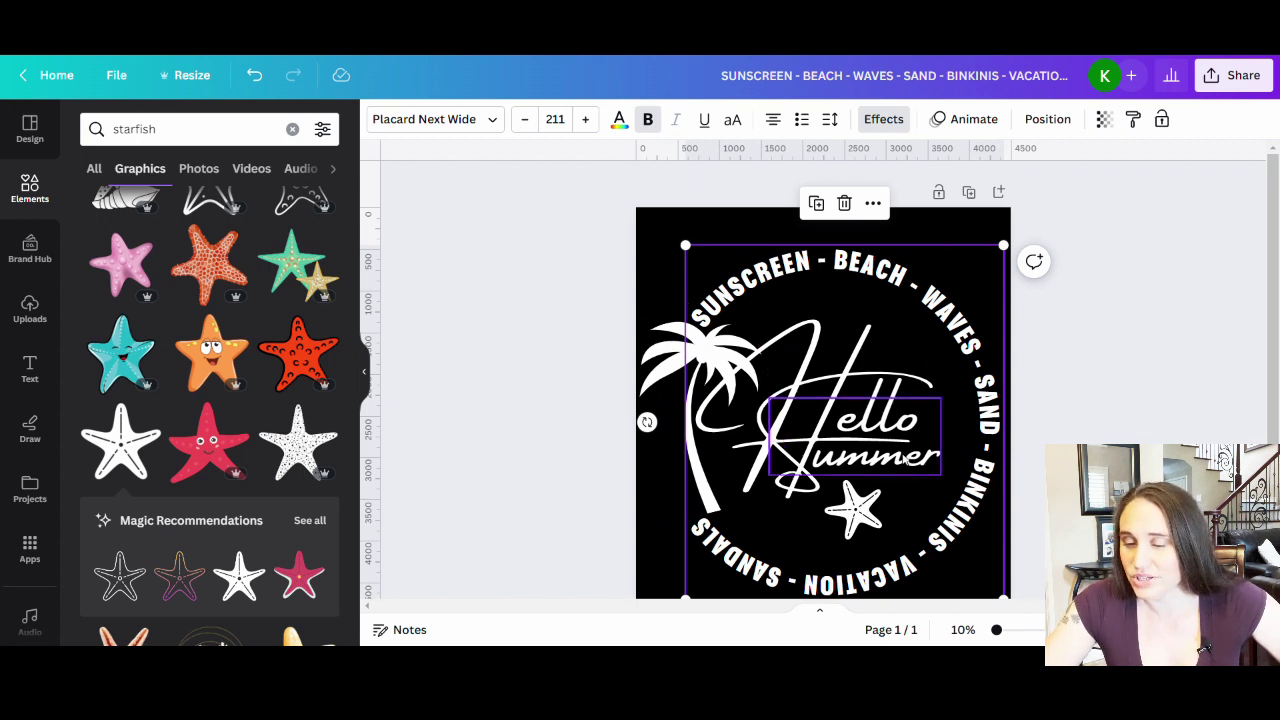
Rotate the palm tree more upright and move it slightly outward and down toward the page edge.
click(546, 369)
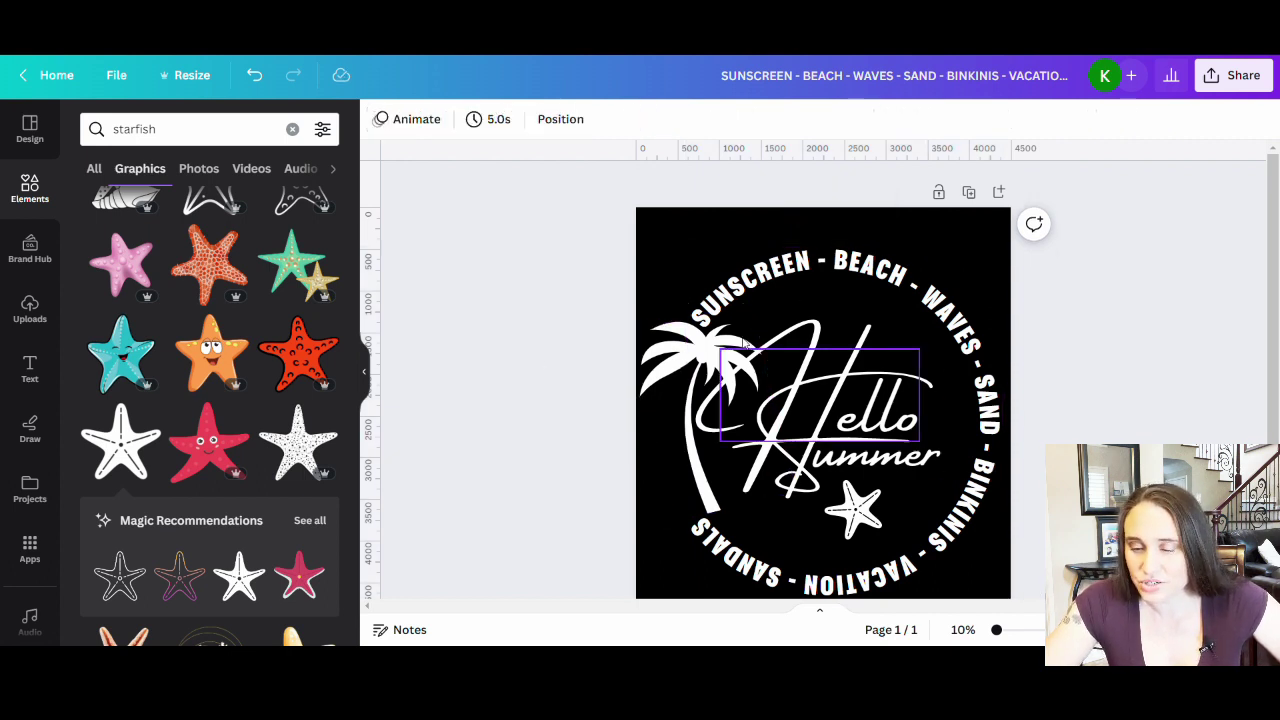
click(689, 347)
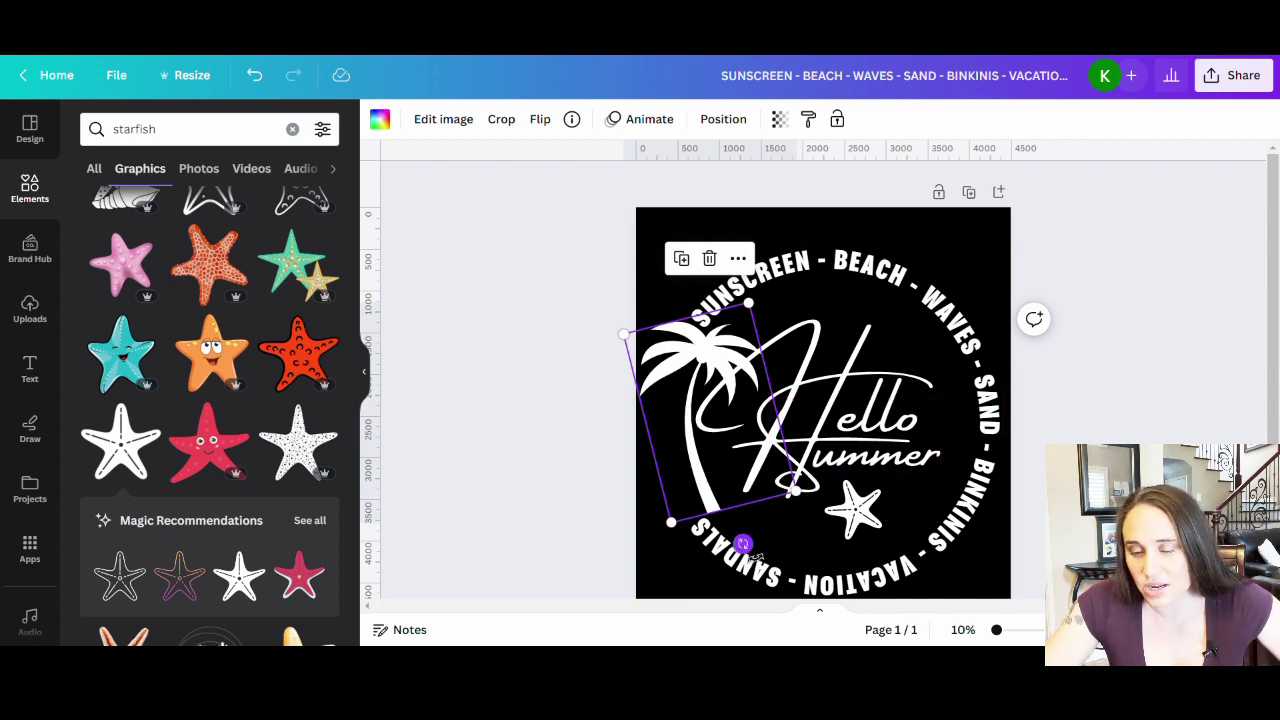
drag(742, 545, 734, 568)
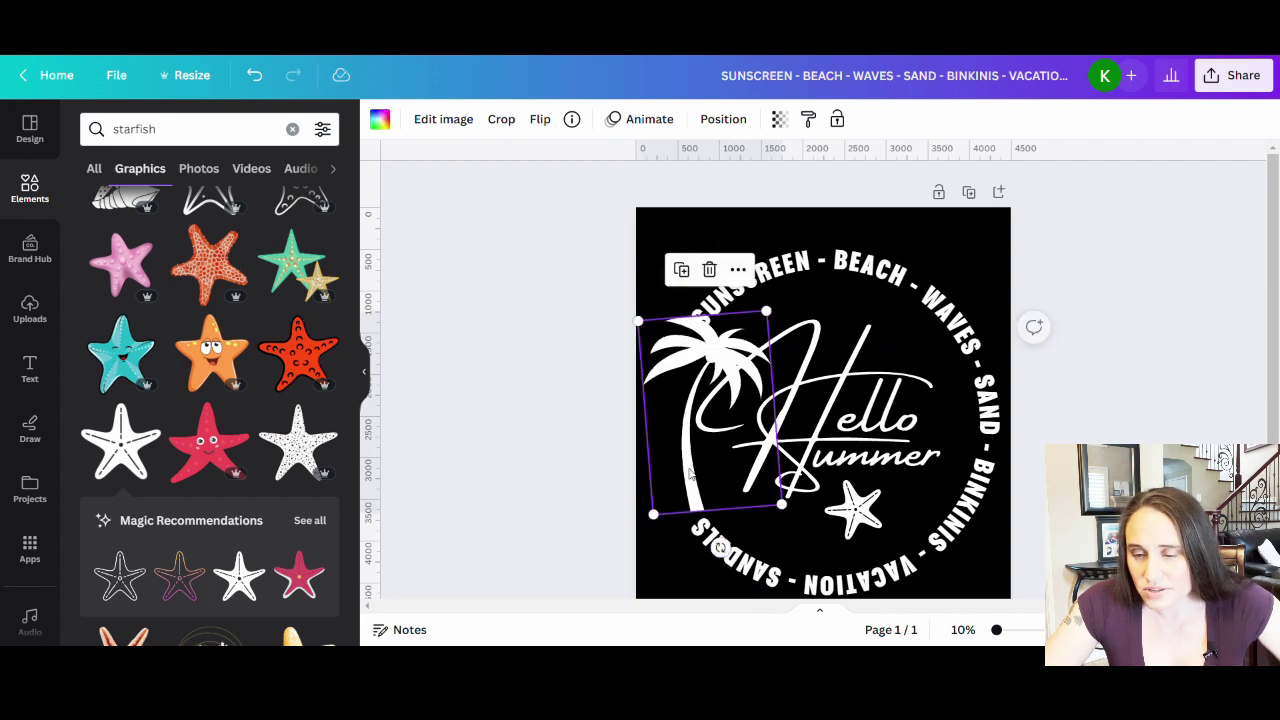
drag(698, 380, 688, 389)
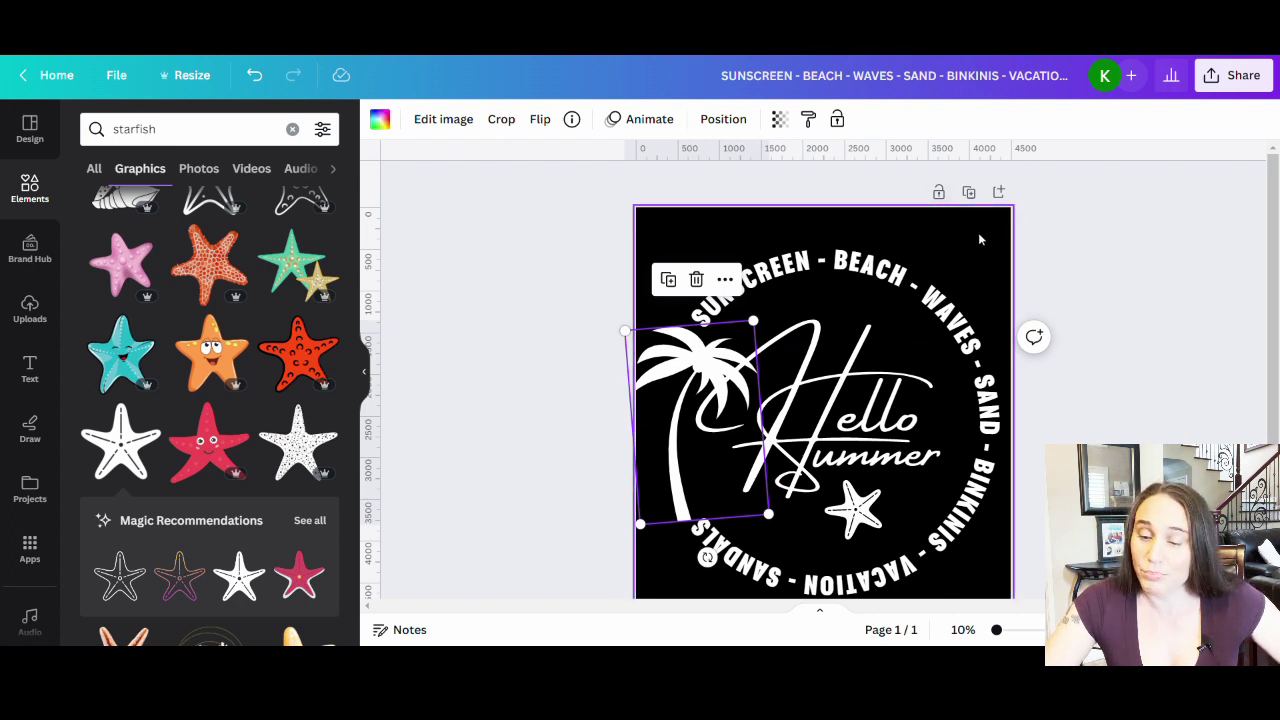
scroll(950, 304, down, 2)
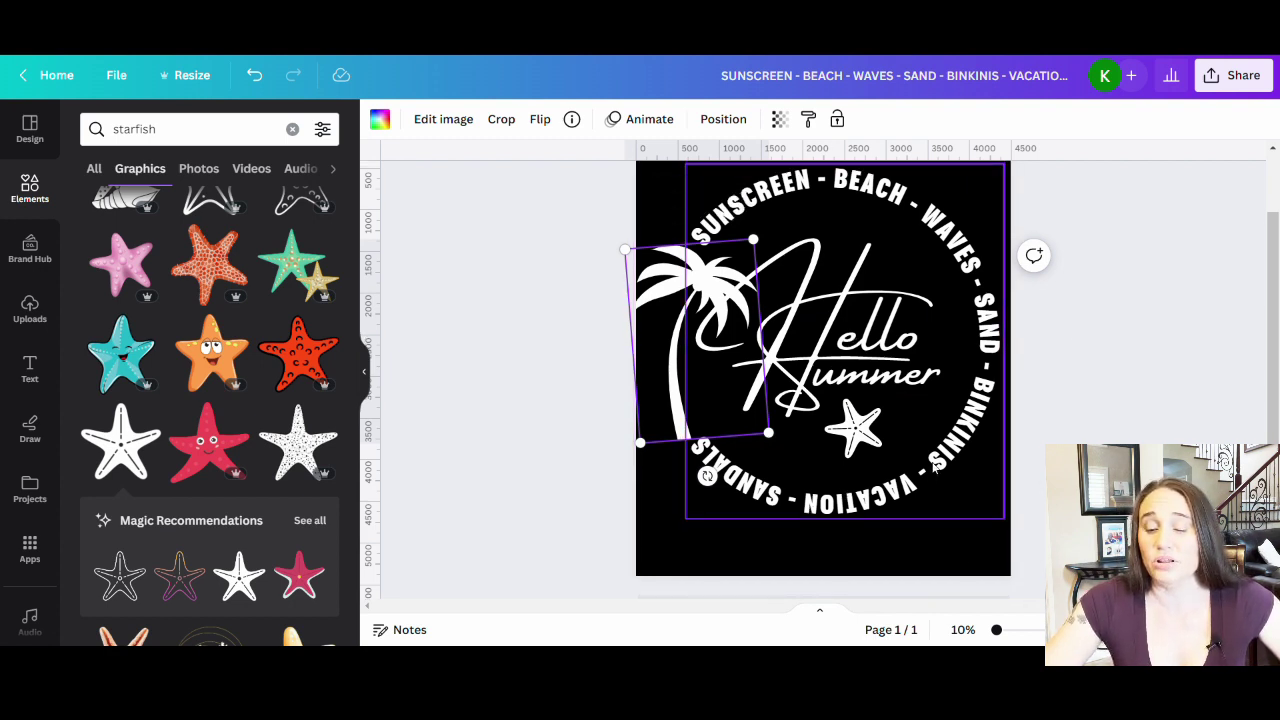
scroll(940, 469, up, 2)
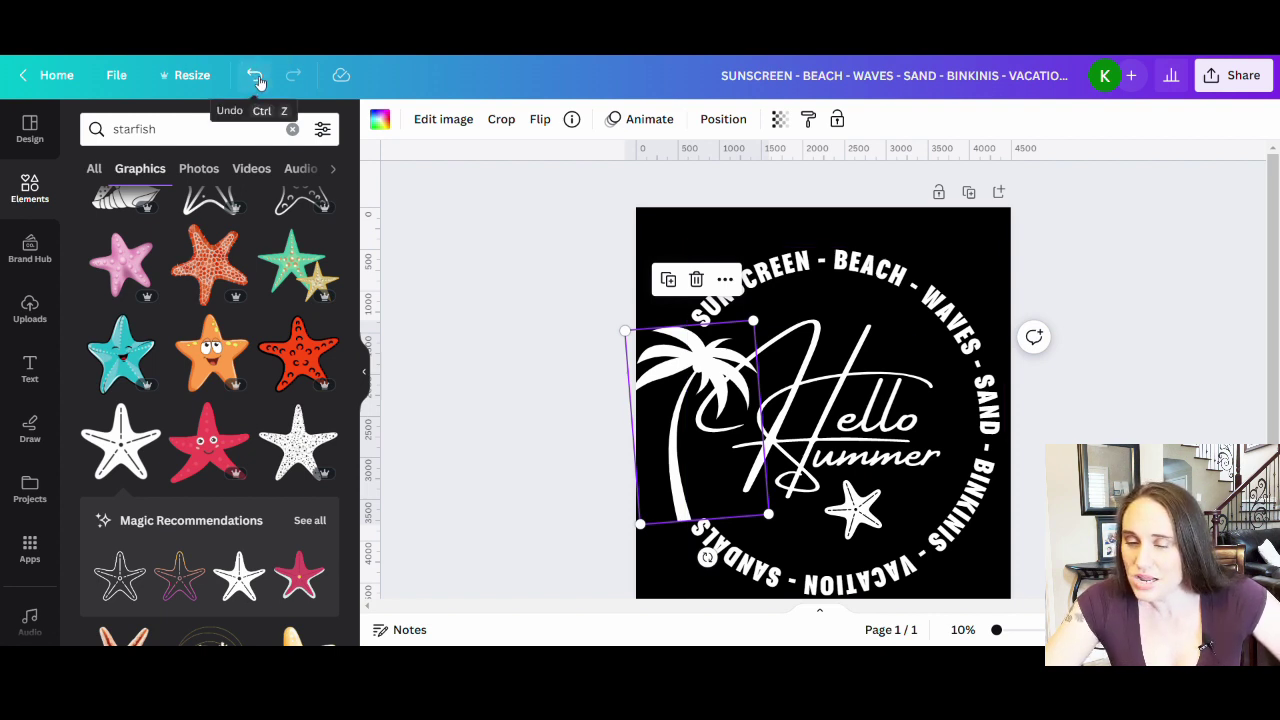
Undo the palm tree edits and the circular text's size, curve, spacing and font changes, back to Canva Sans.
click(256, 78)
click(256, 78)
click(256, 78)
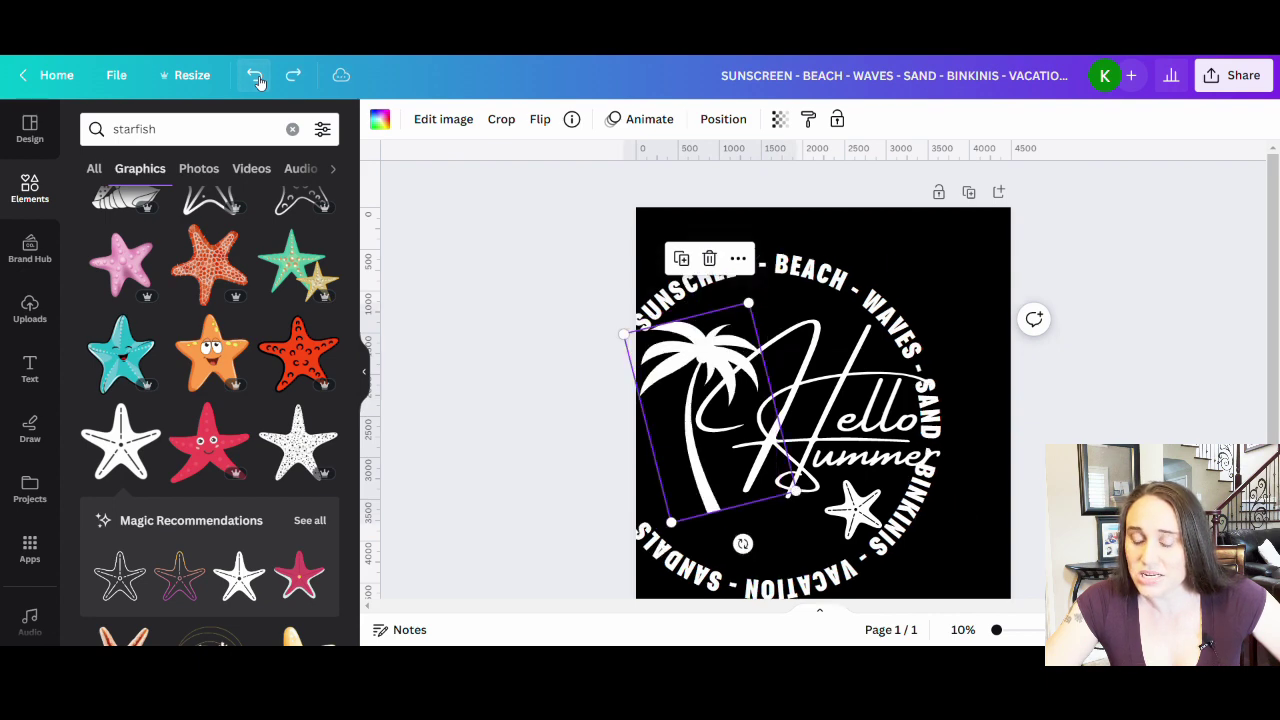
click(256, 78)
click(256, 78)
click(256, 78)
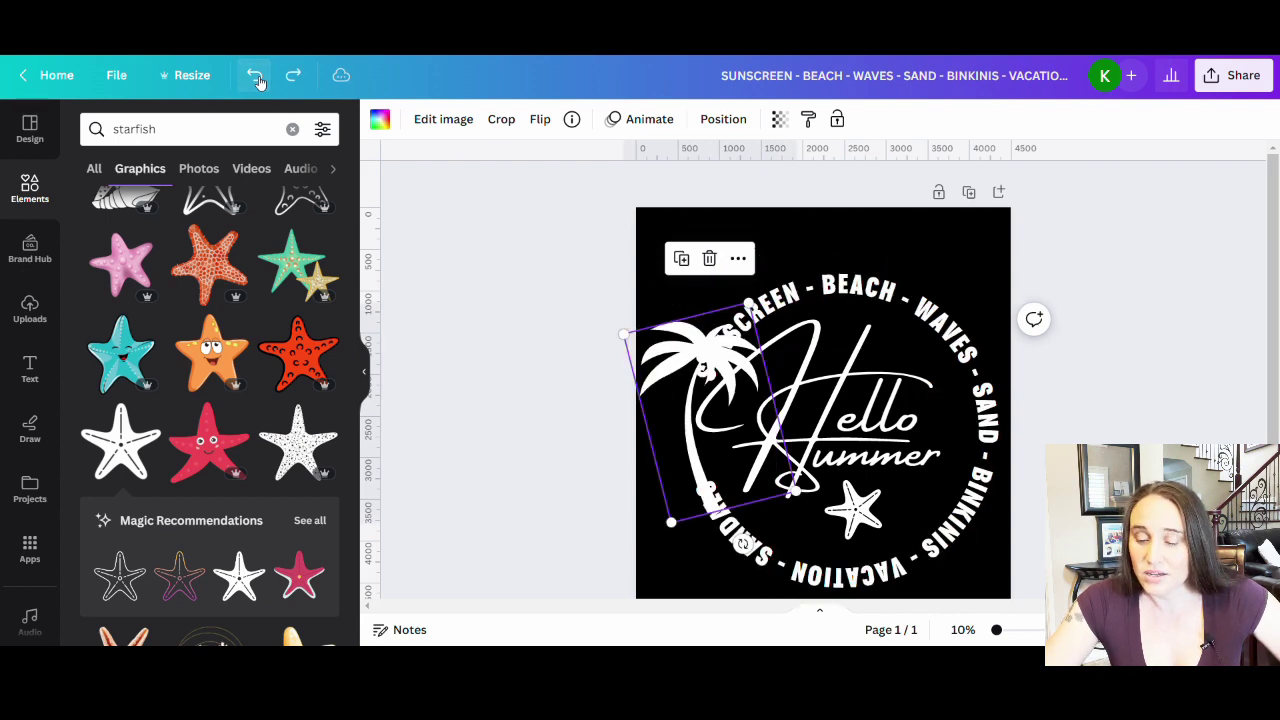
click(256, 78)
click(256, 78)
click(256, 78)
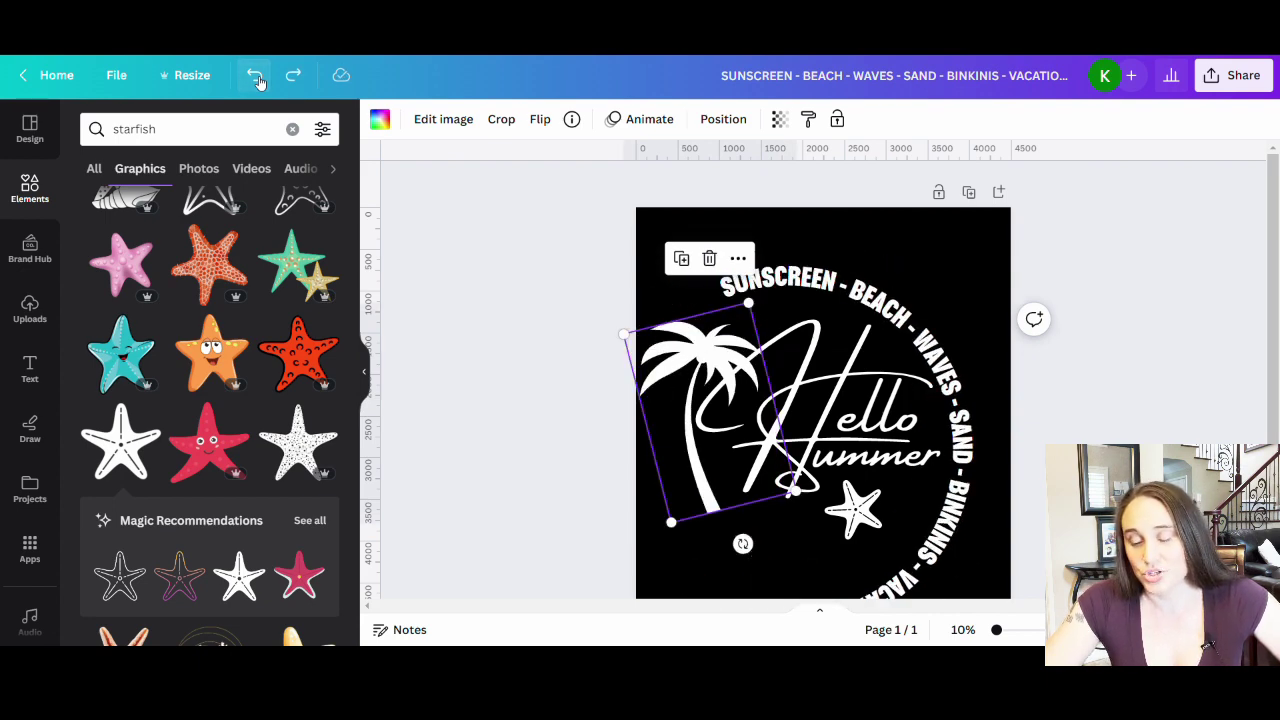
click(256, 78)
click(256, 78)
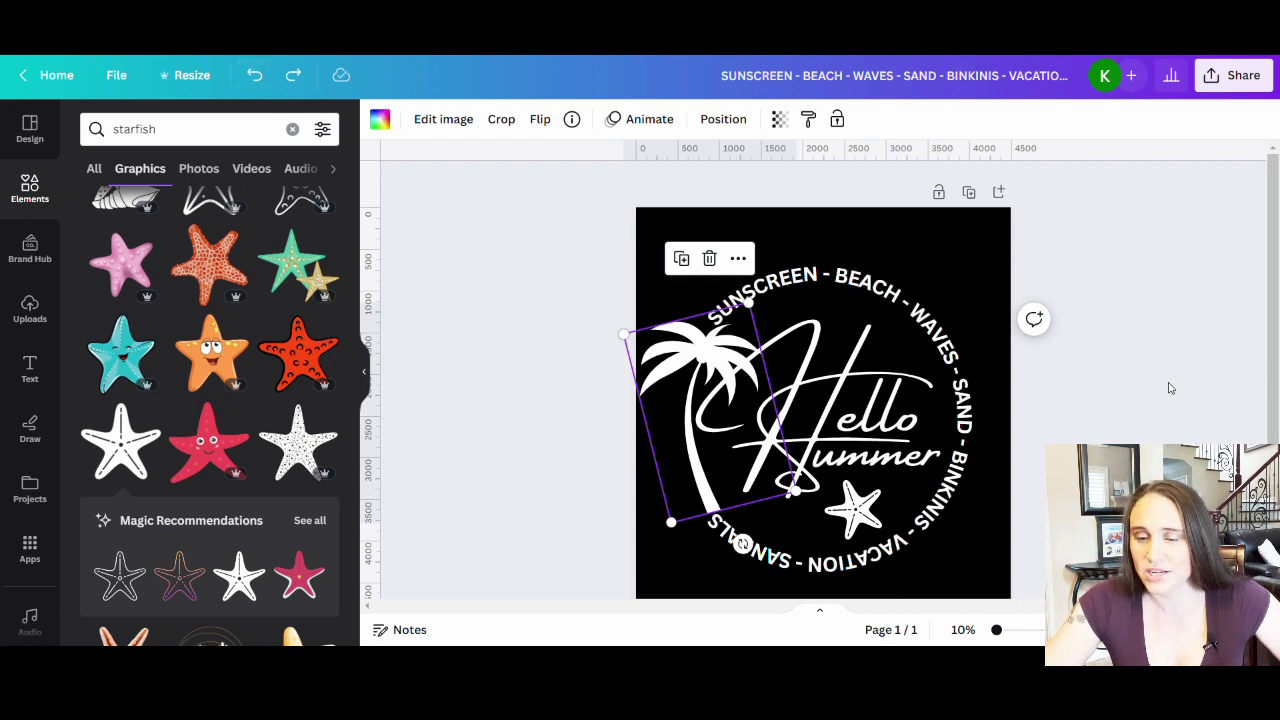
click(1152, 390)
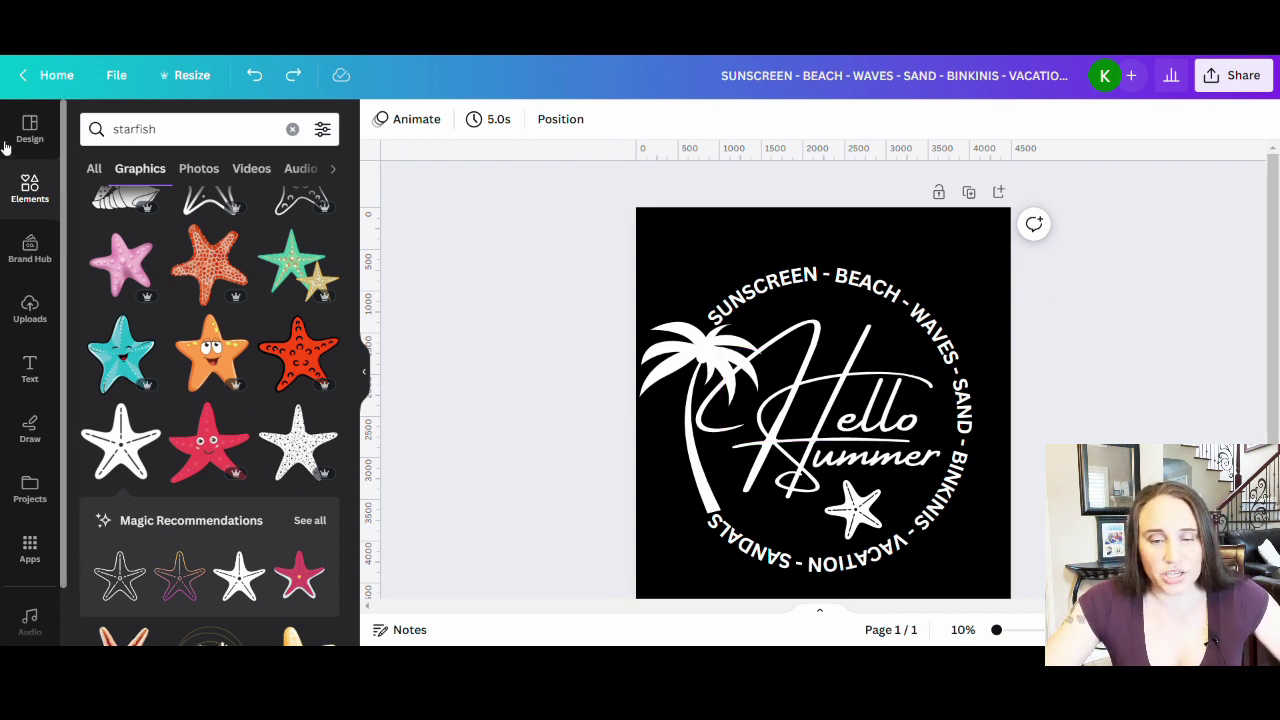
Search the graphics for hibiscus, add the solid pink hibiscus flower to the design and recolour it white.
click(120, 129)
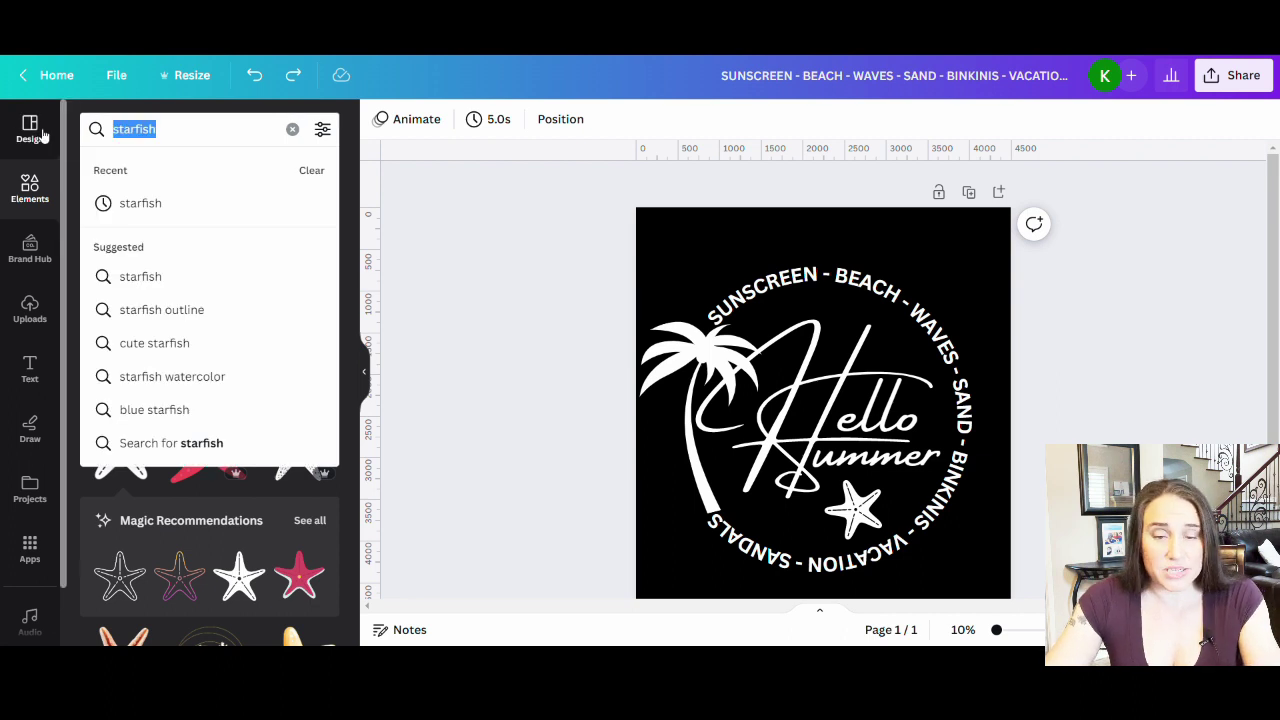
text(hi)
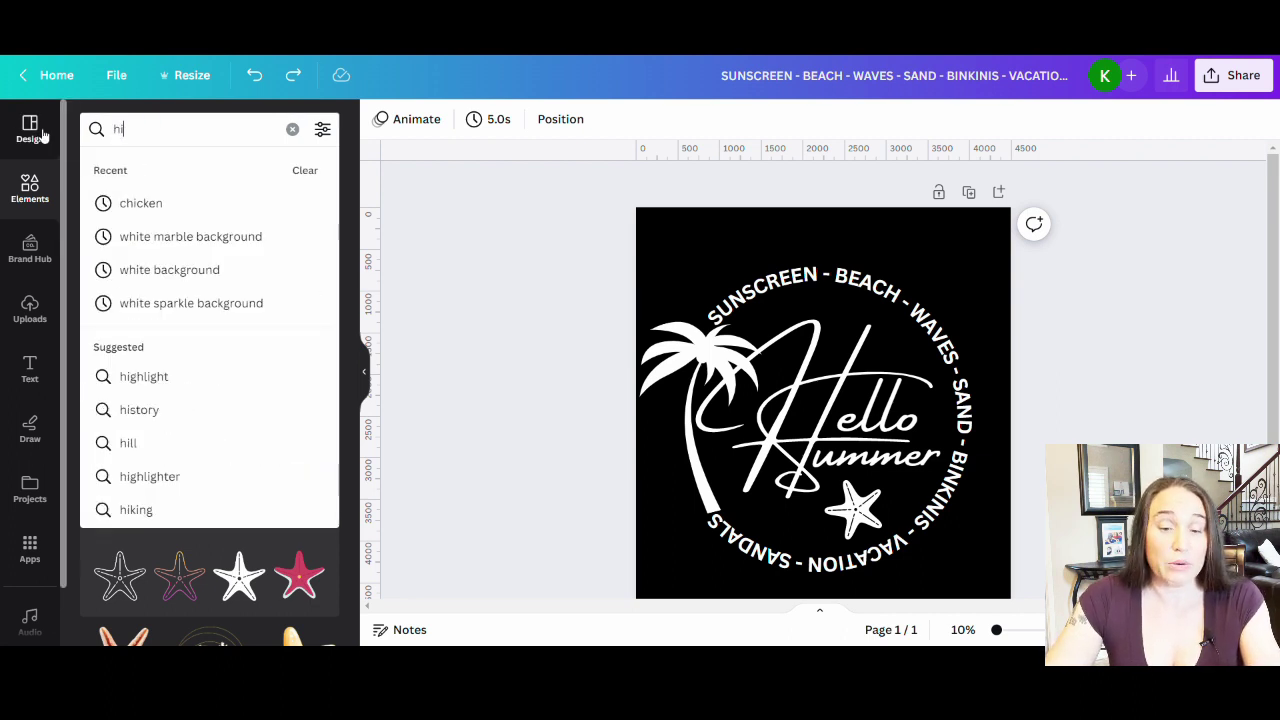
text(biscus)
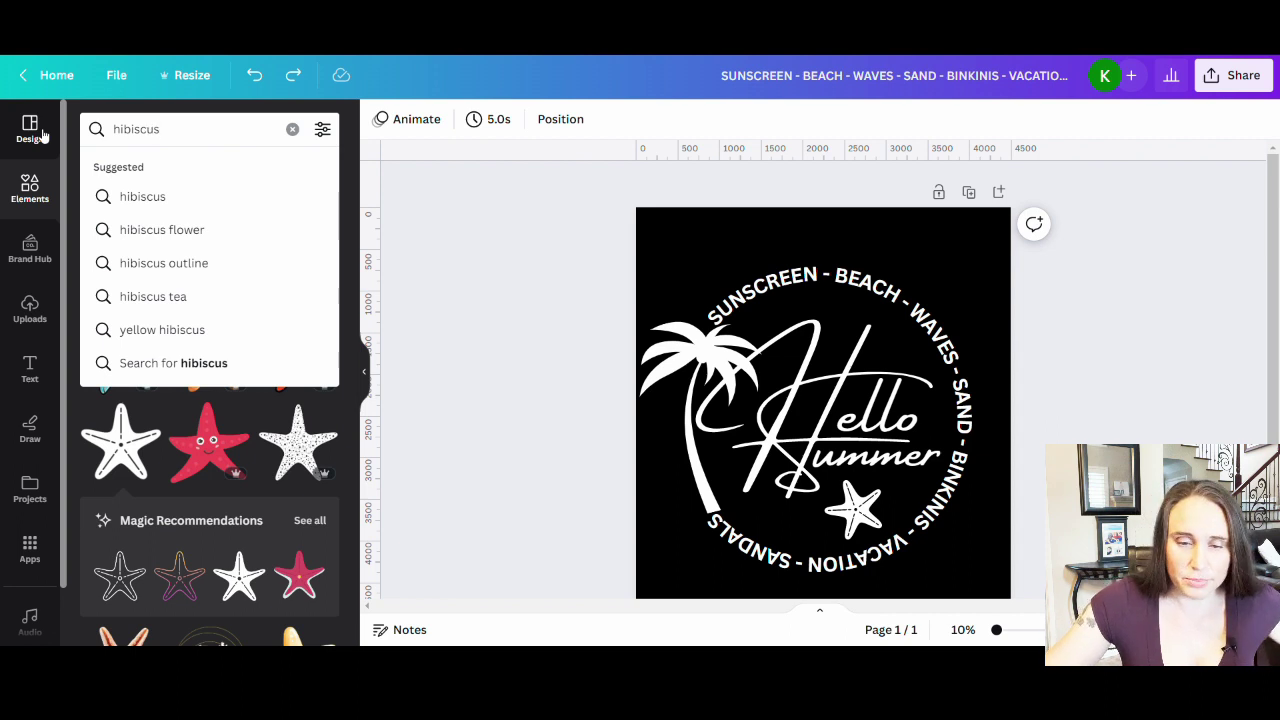
key(Return)
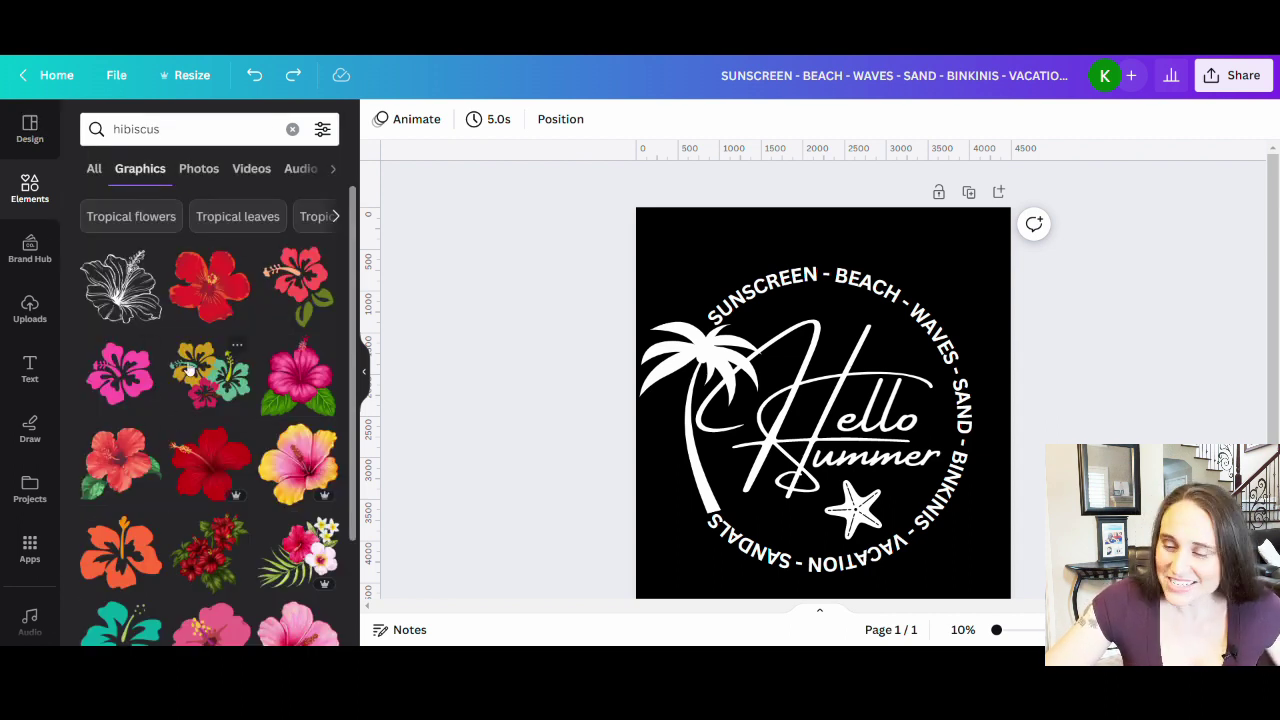
click(120, 388)
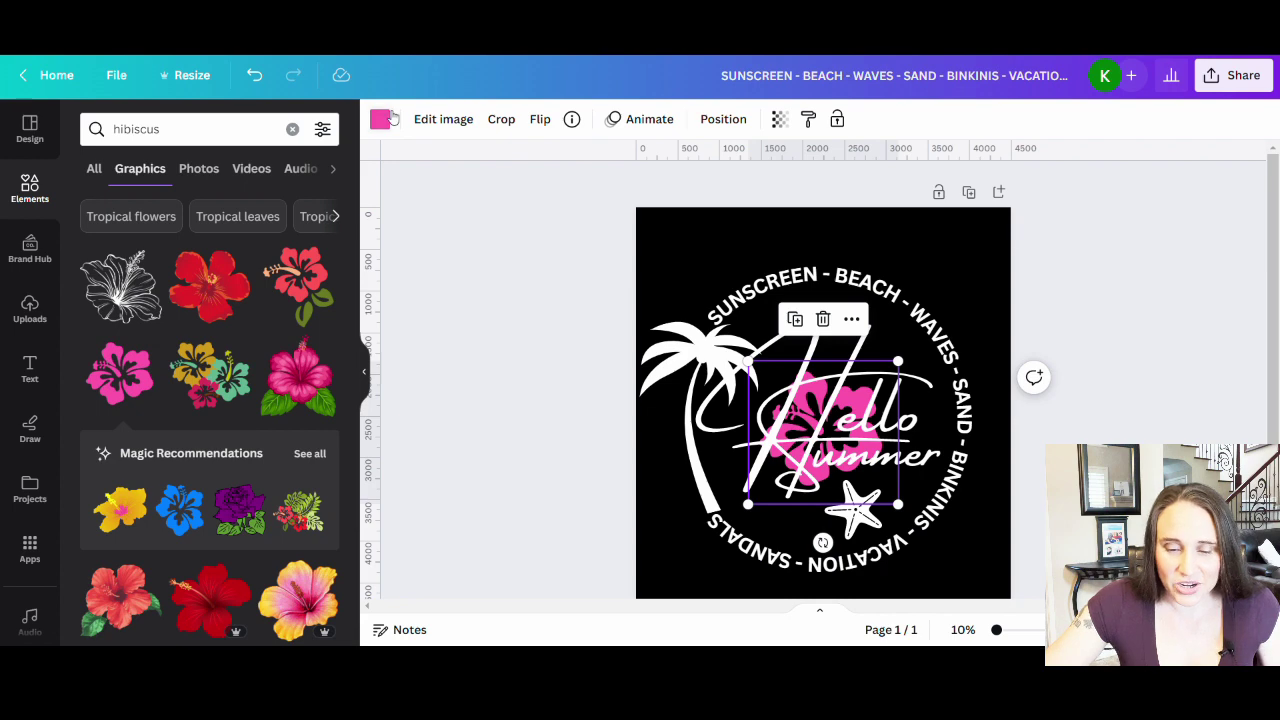
click(389, 119)
click(321, 446)
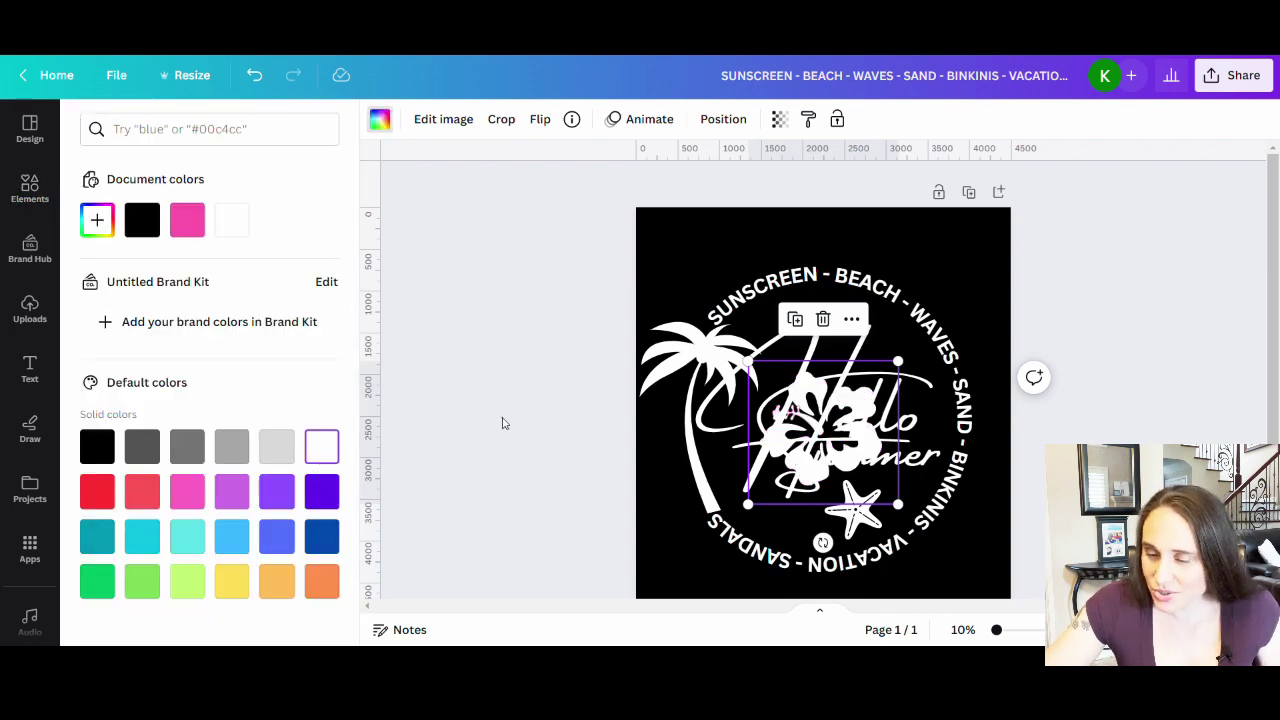
Shrink the white hibiscus and place it above the end of Hello, inside the word circle near WAVES.
click(768, 500)
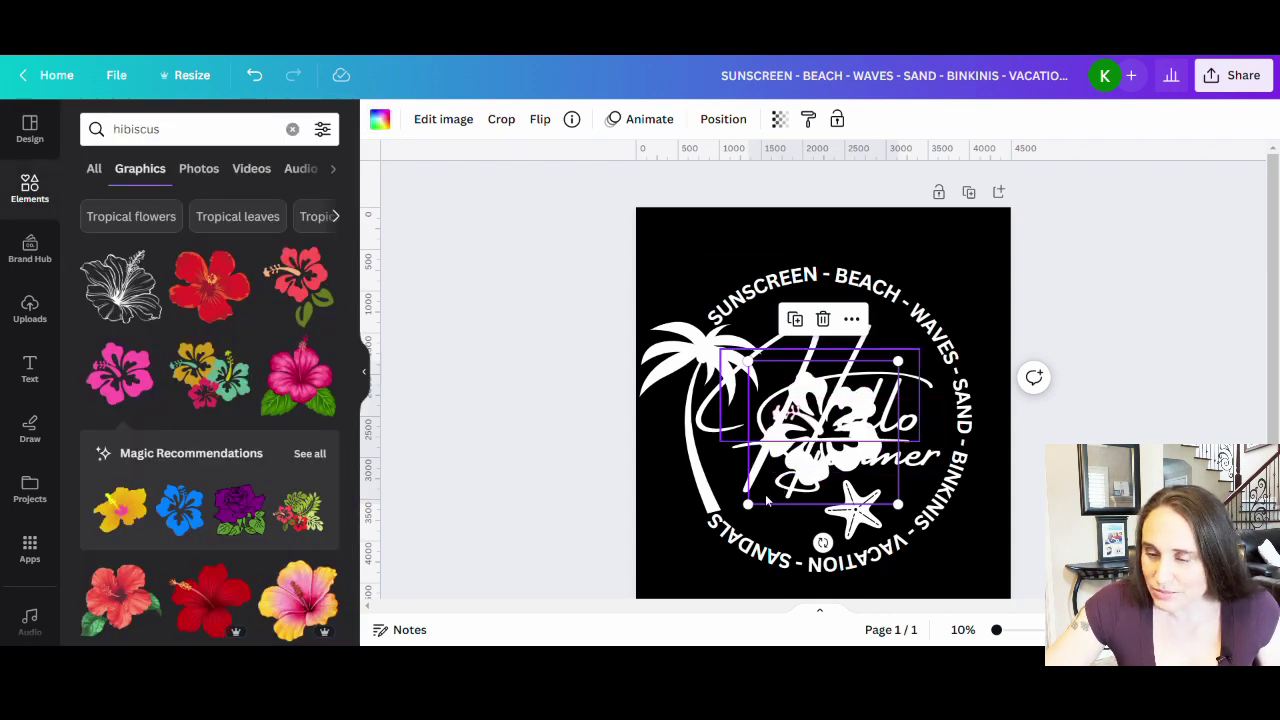
drag(768, 500, 912, 335)
click(1078, 372)
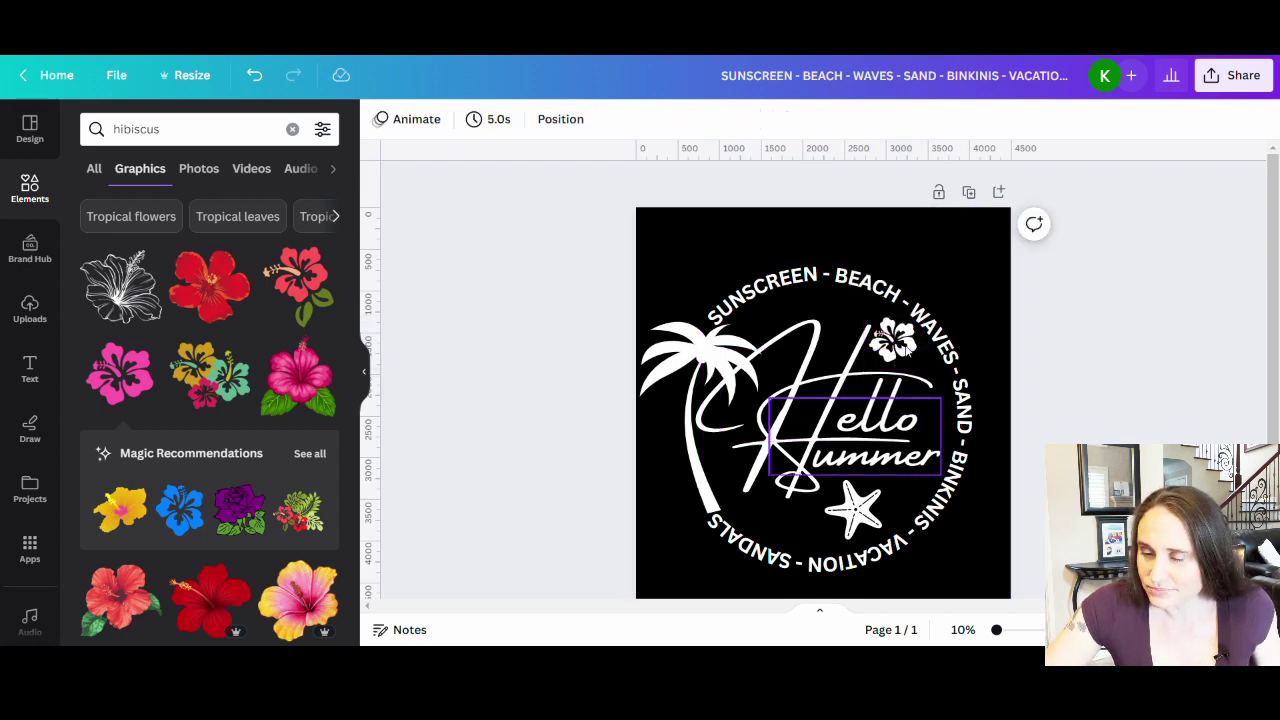
Move the white hibiscus slightly down and outward, closer to WAVES in the word circle.
drag(893, 340, 903, 347)
click(1105, 405)
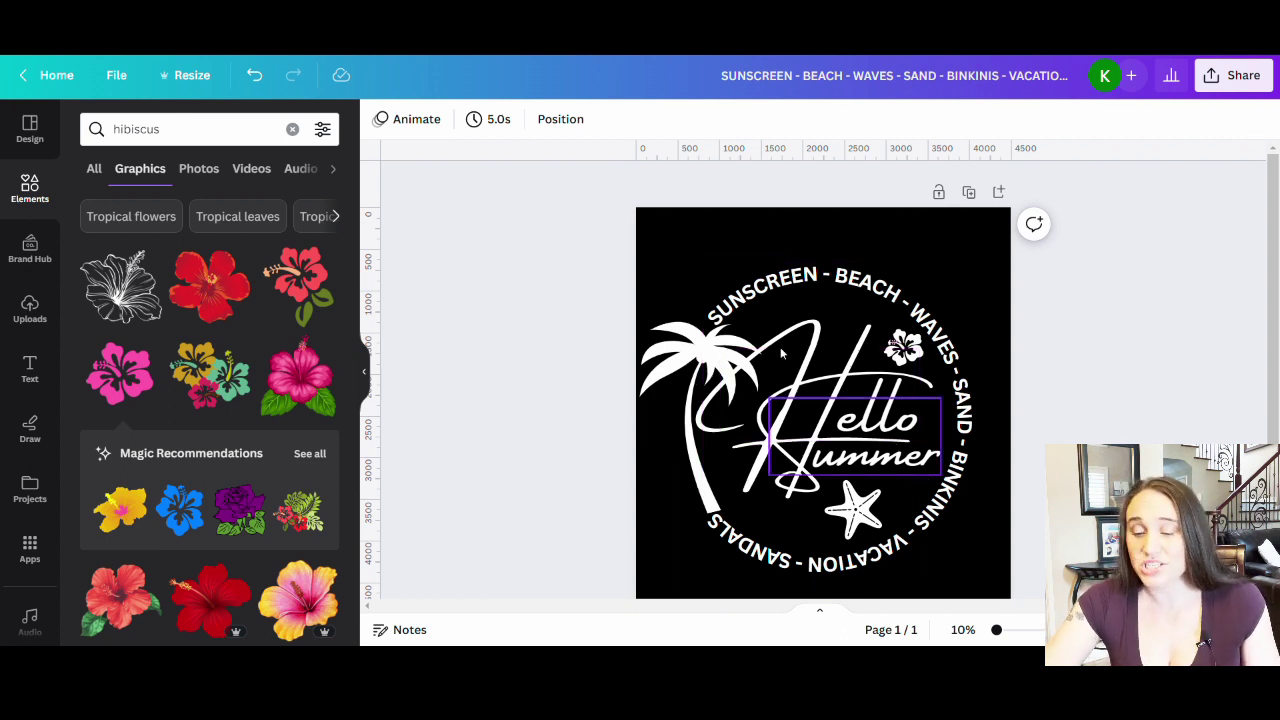
Recolour the circular beach words light turquoise and the palm tree grass green (#7ed957).
click(863, 280)
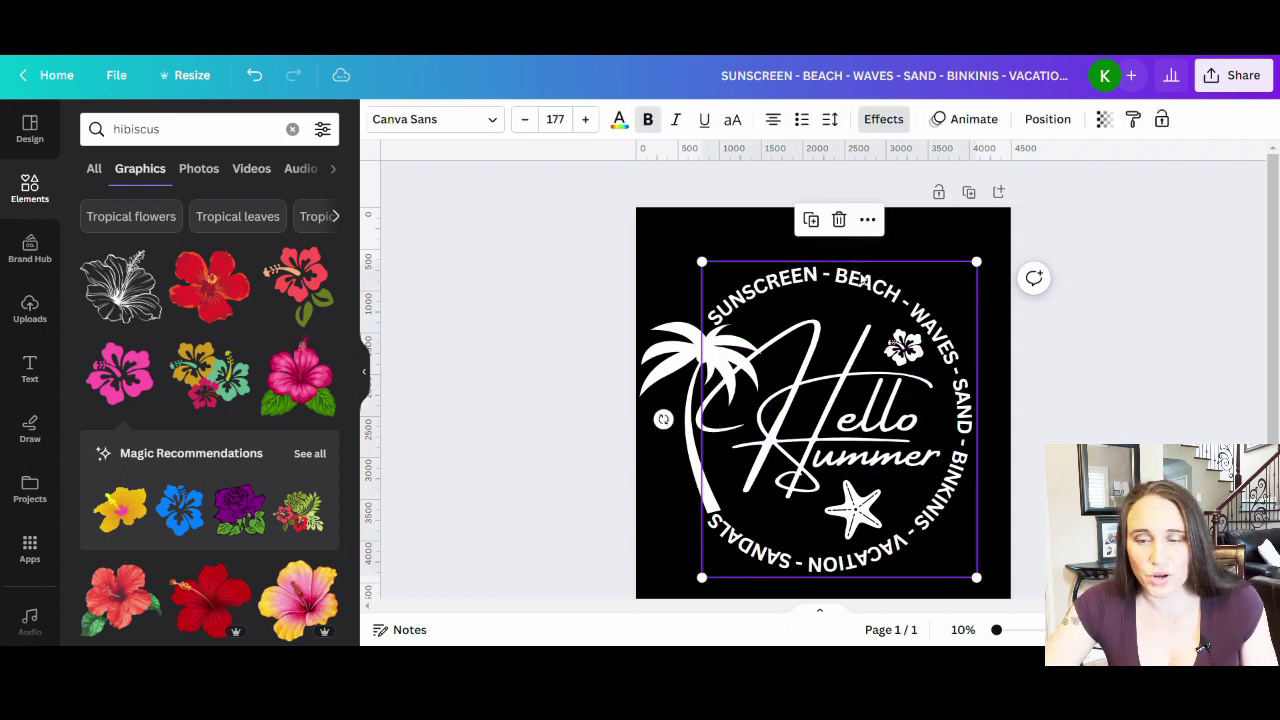
click(619, 119)
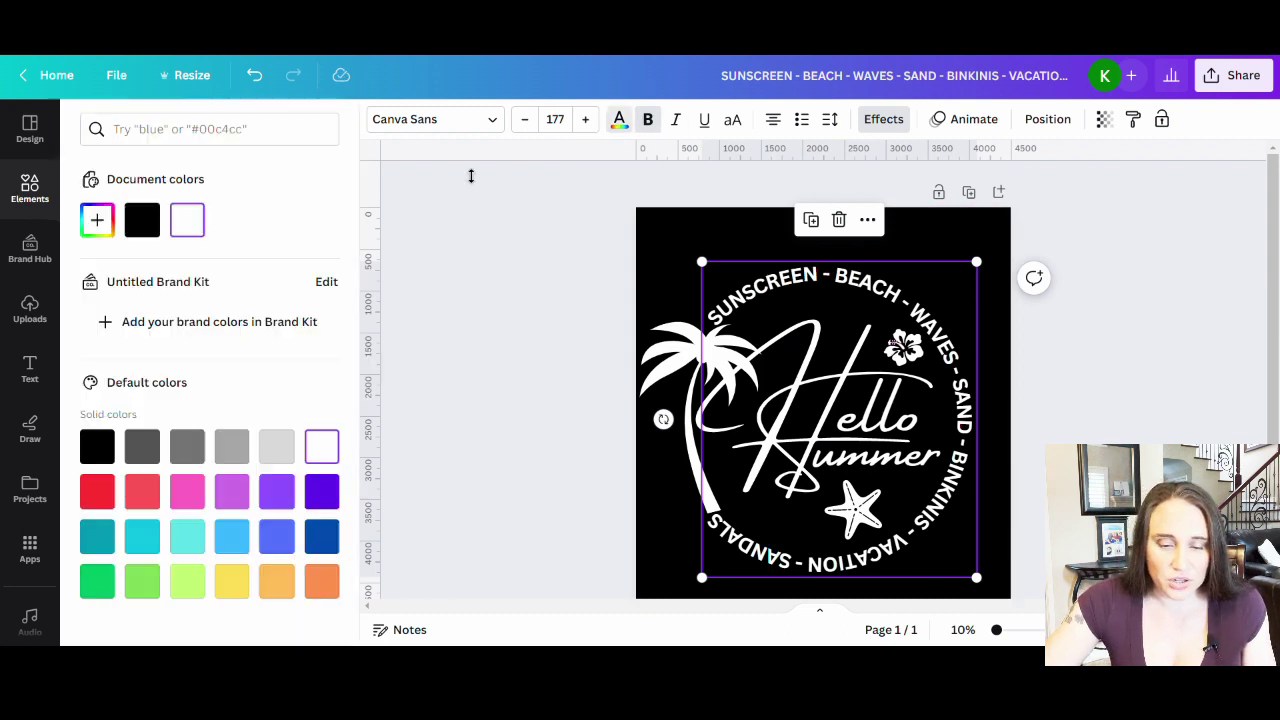
click(186, 540)
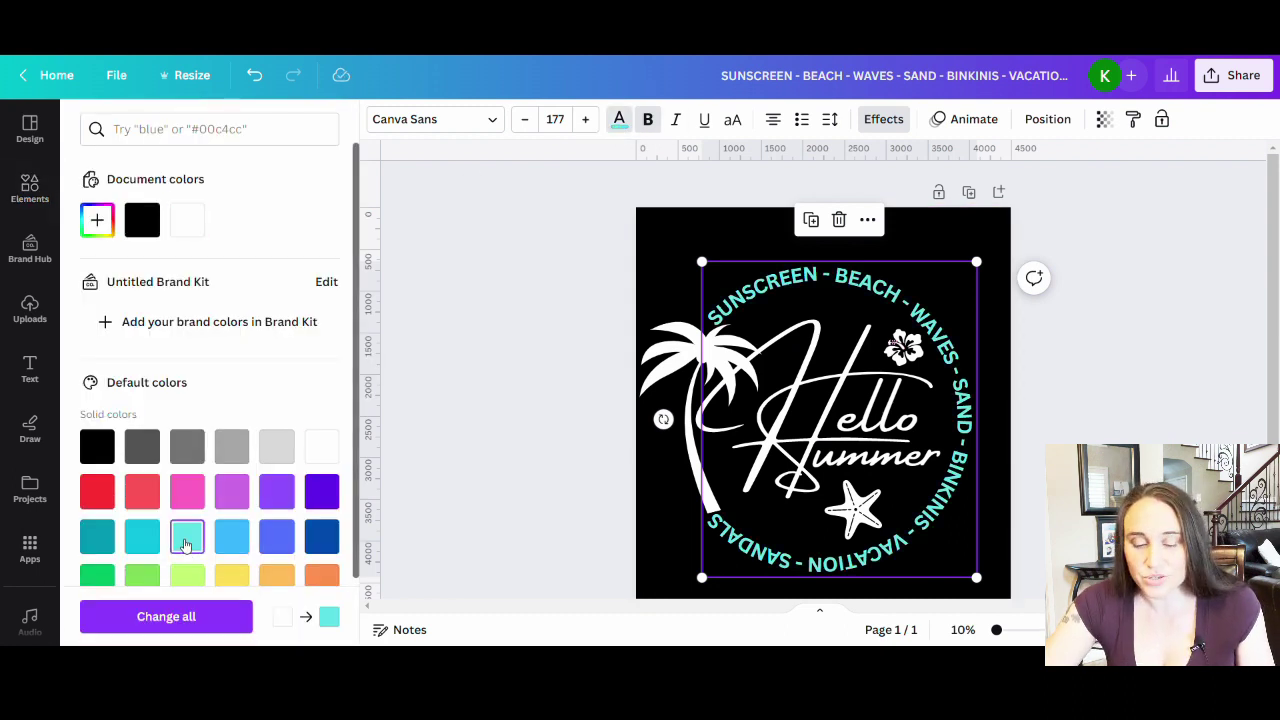
click(659, 382)
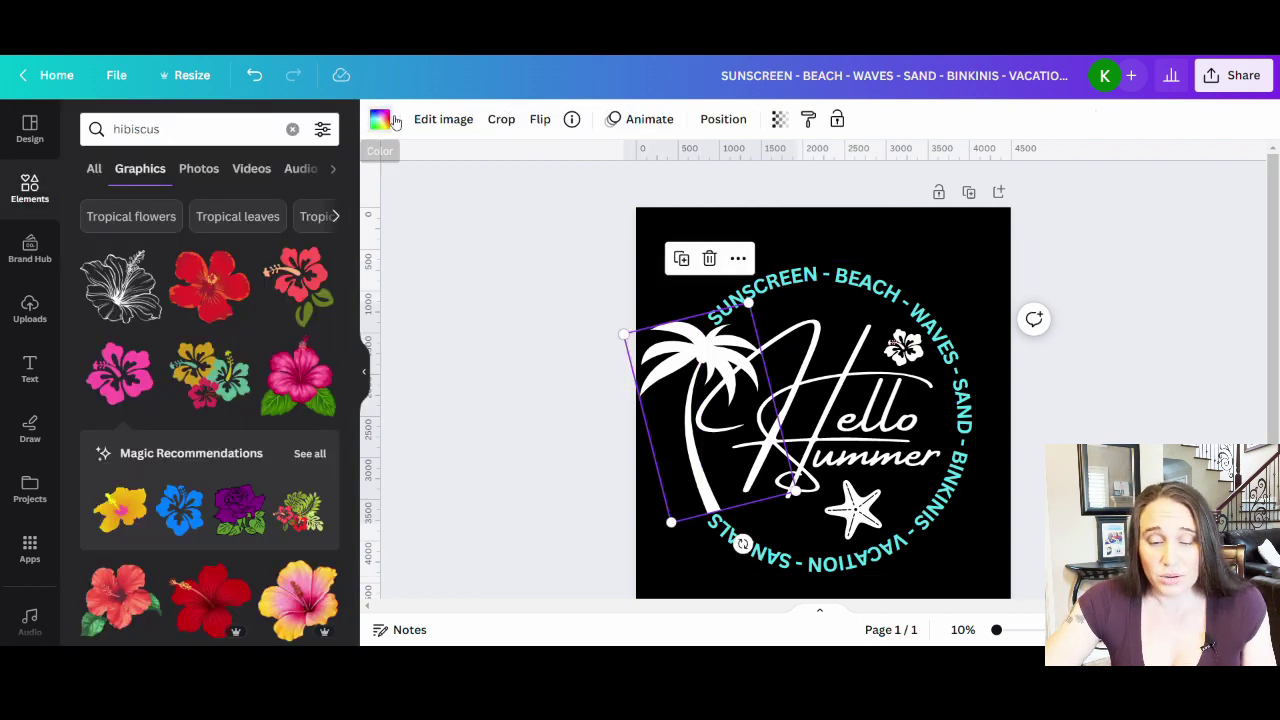
click(379, 119)
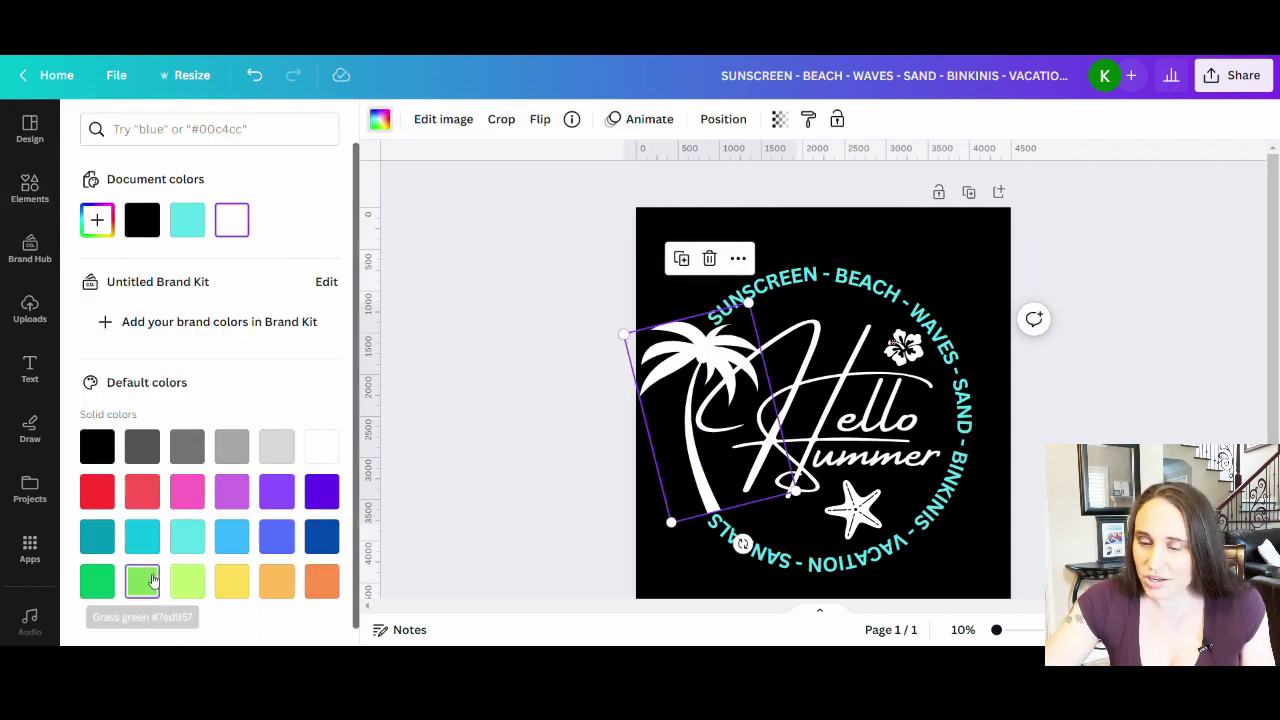
click(143, 580)
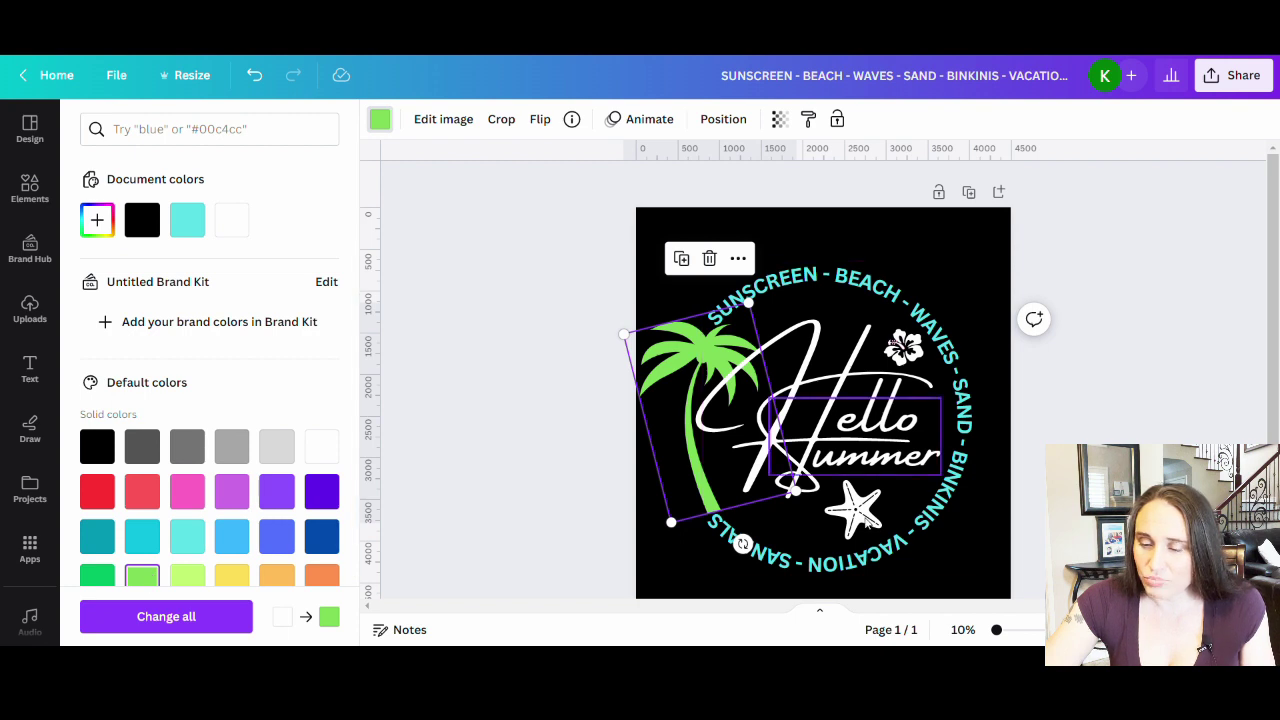
Recolour the word Summer yellow, then soften it to the custom pale cream #F8EFC8.
click(883, 461)
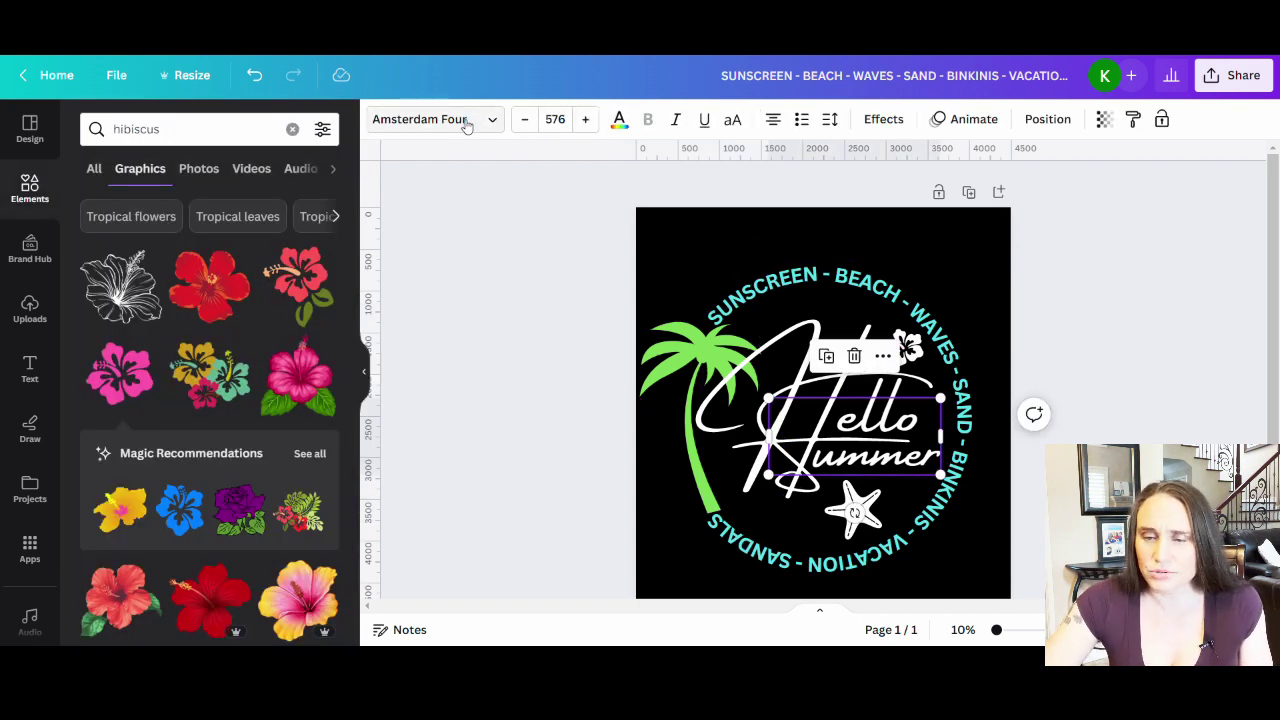
click(619, 119)
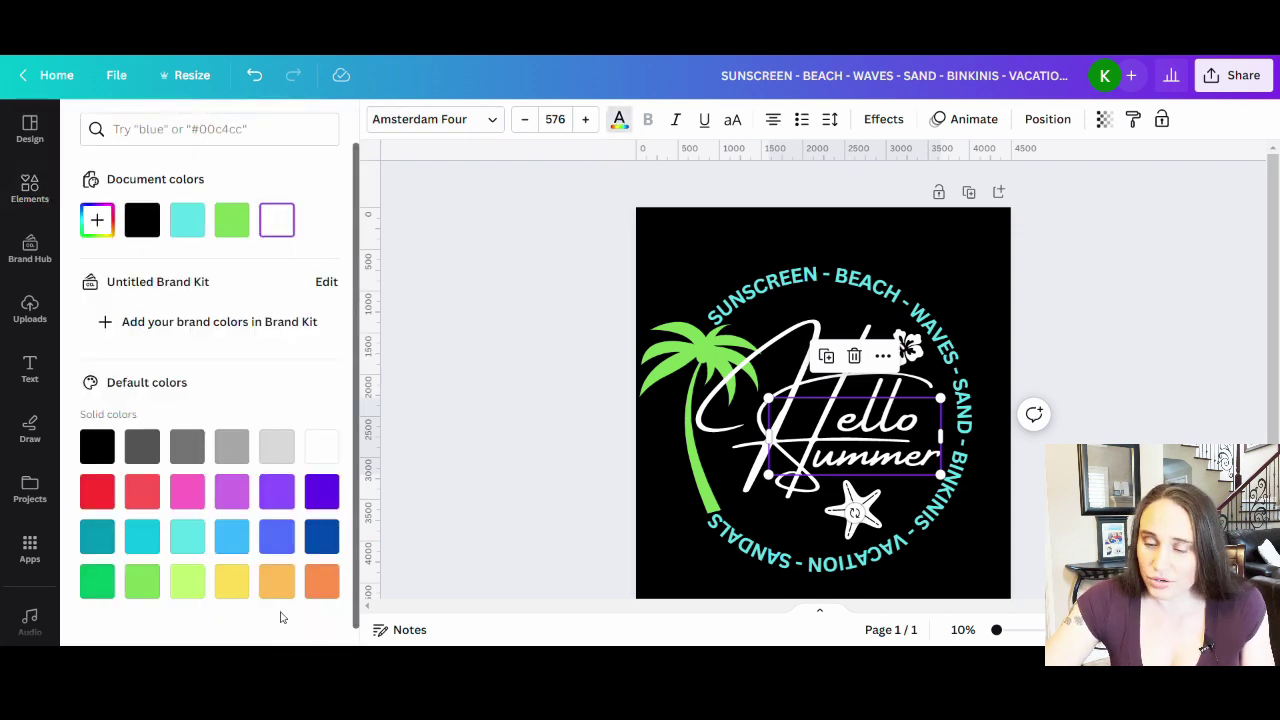
click(234, 581)
click(97, 220)
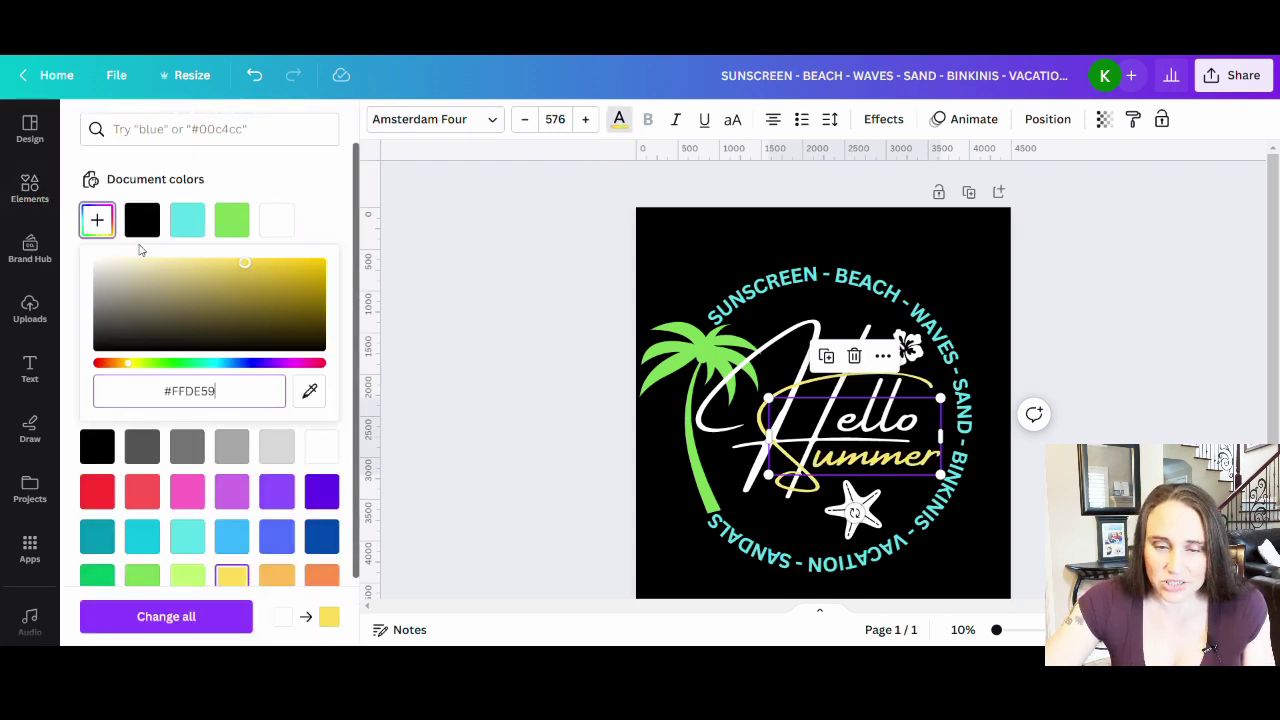
drag(230, 275, 136, 265)
click(192, 275)
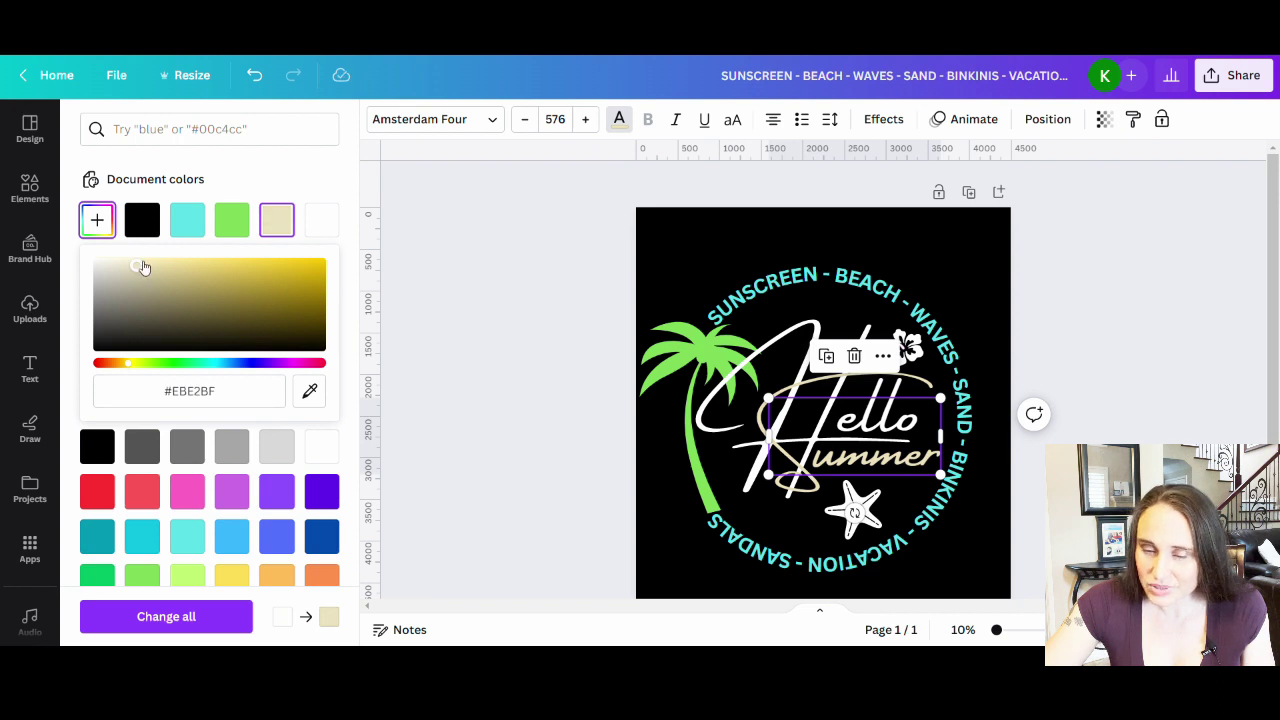
click(139, 263)
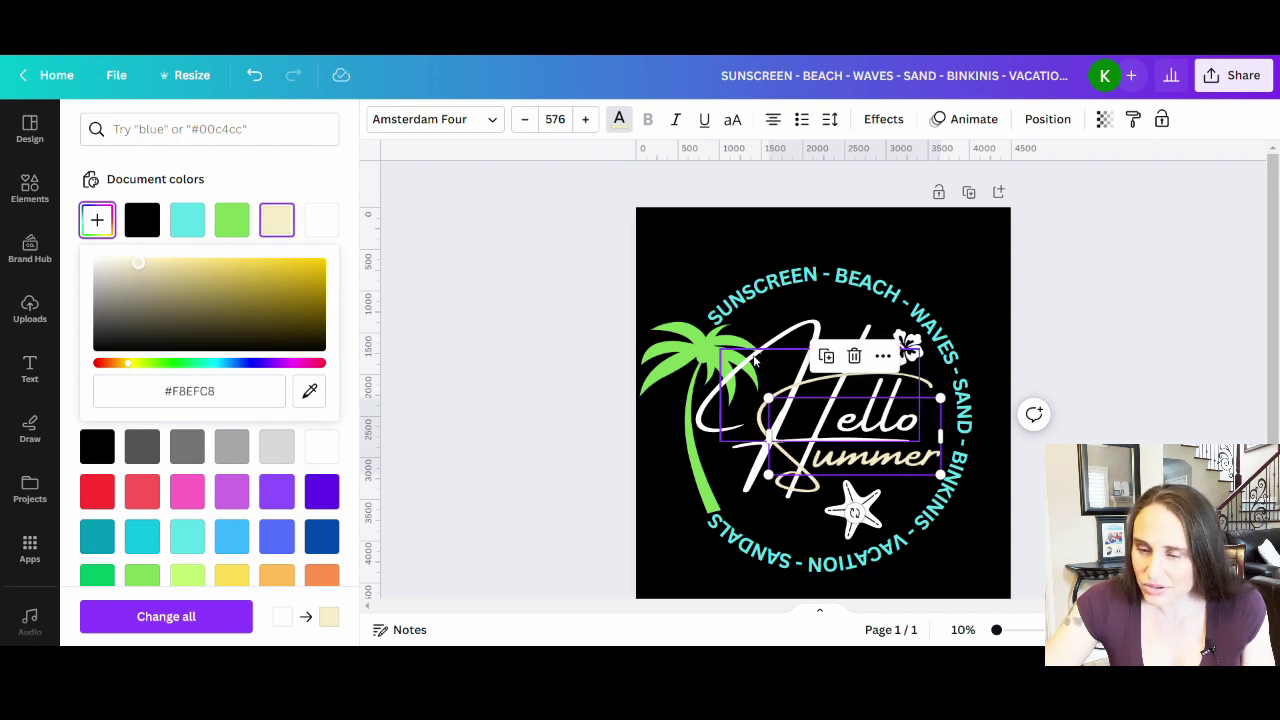
Recolour the word Hello with the same pale cream document colour used for Summer.
click(795, 338)
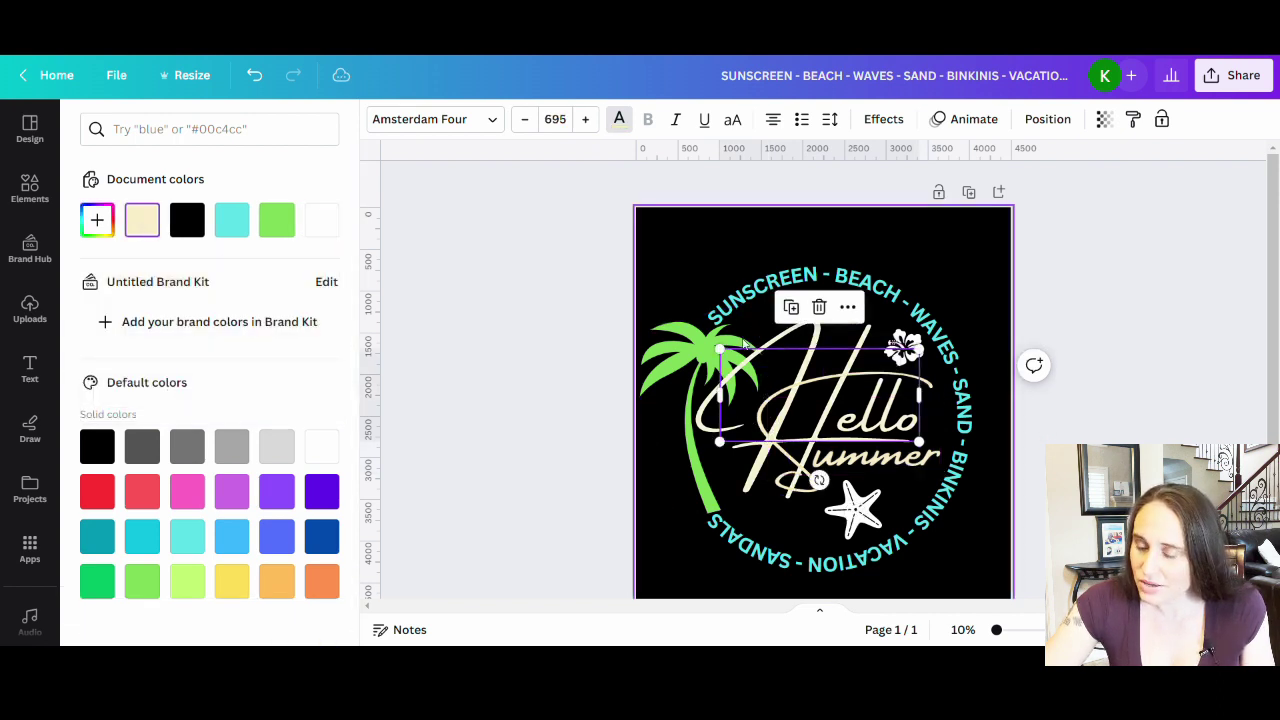
key(Escape)
key(Escape)
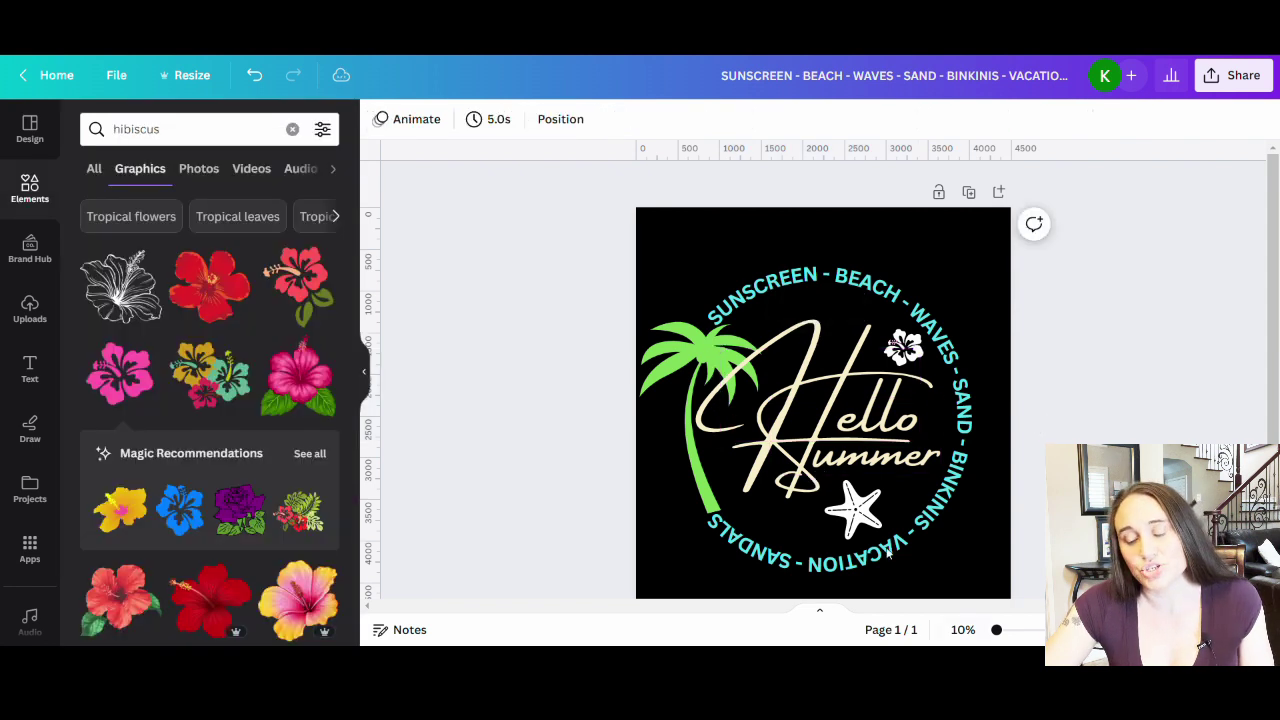
Change the word Summer to a darker, less yellow custom sand beige, #E6DCCA.
click(815, 478)
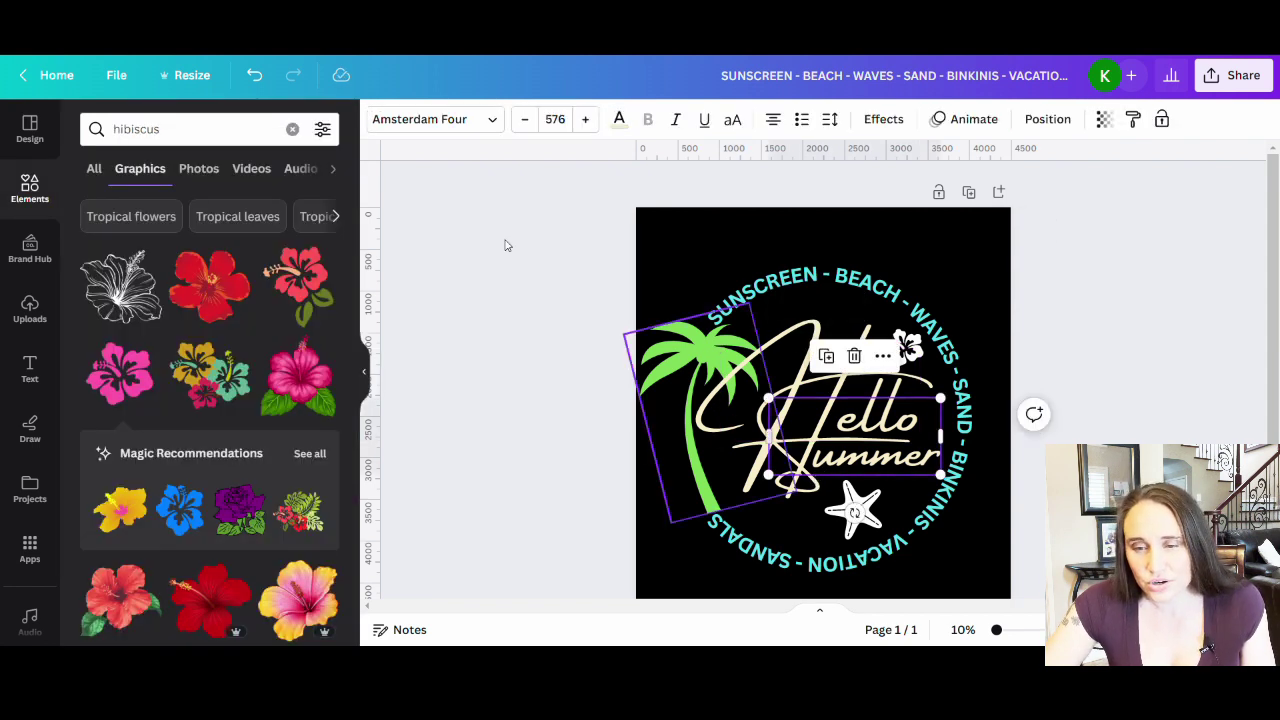
click(619, 119)
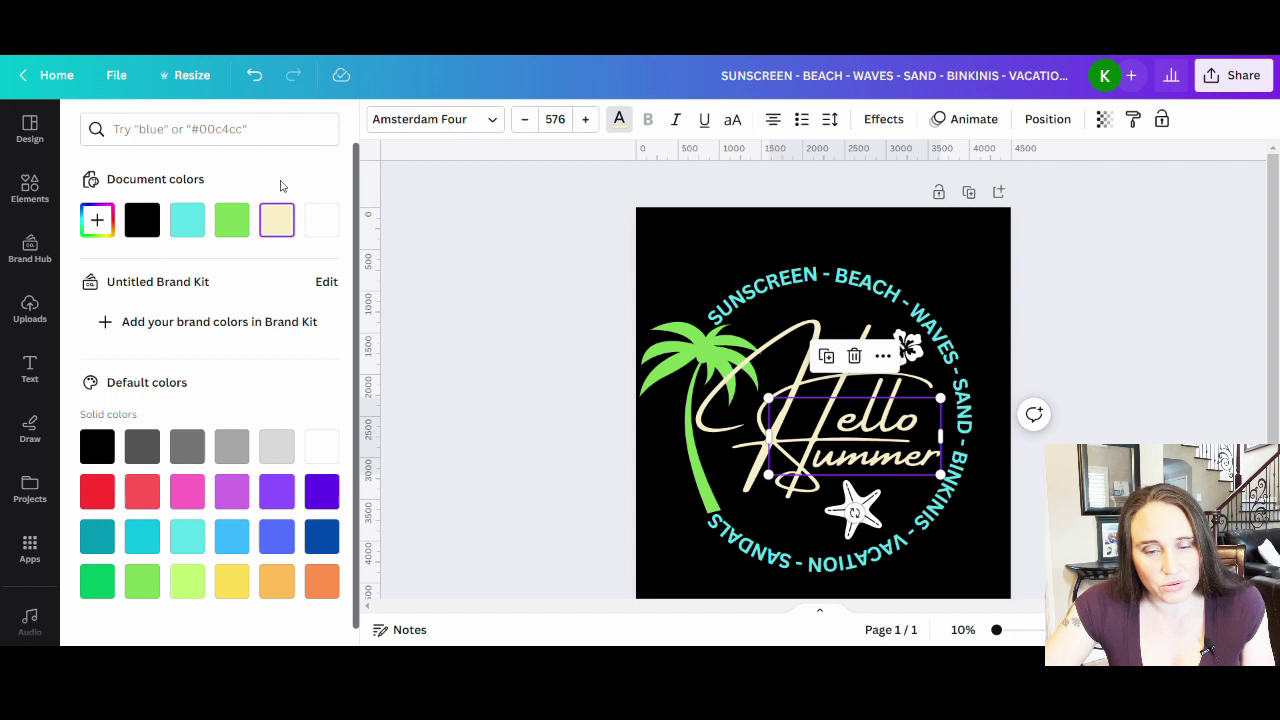
click(97, 219)
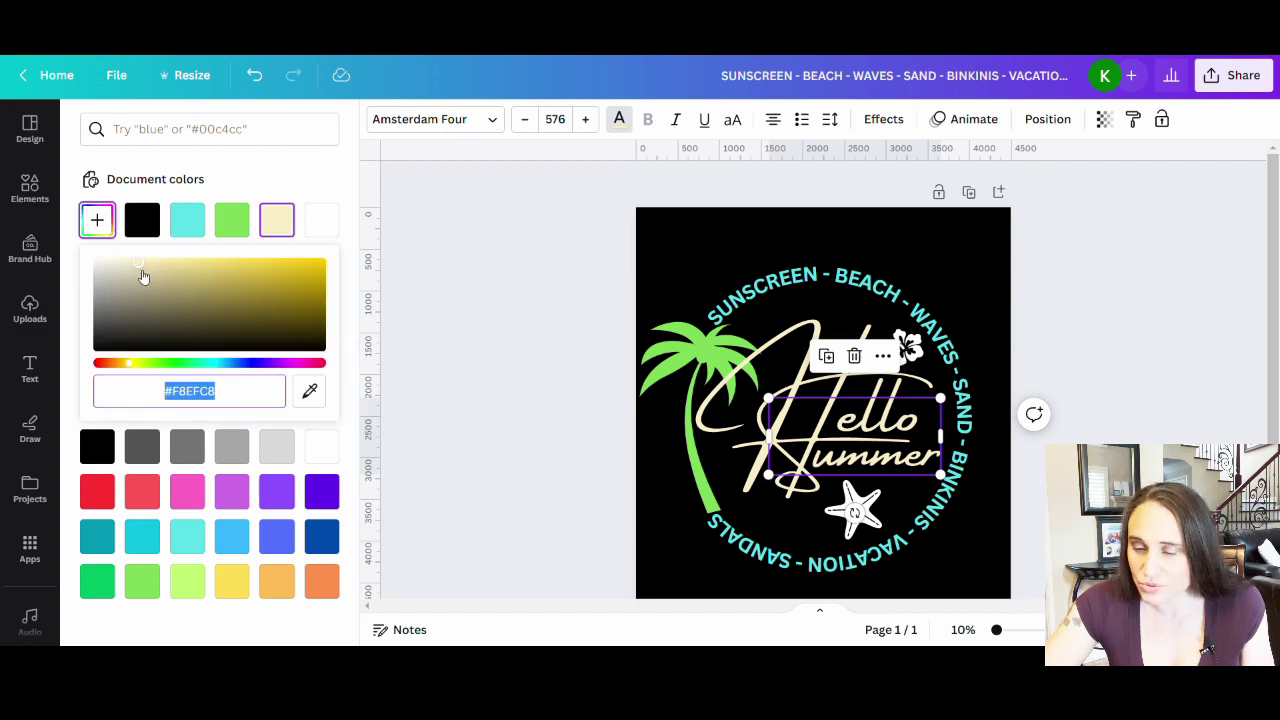
click(142, 276)
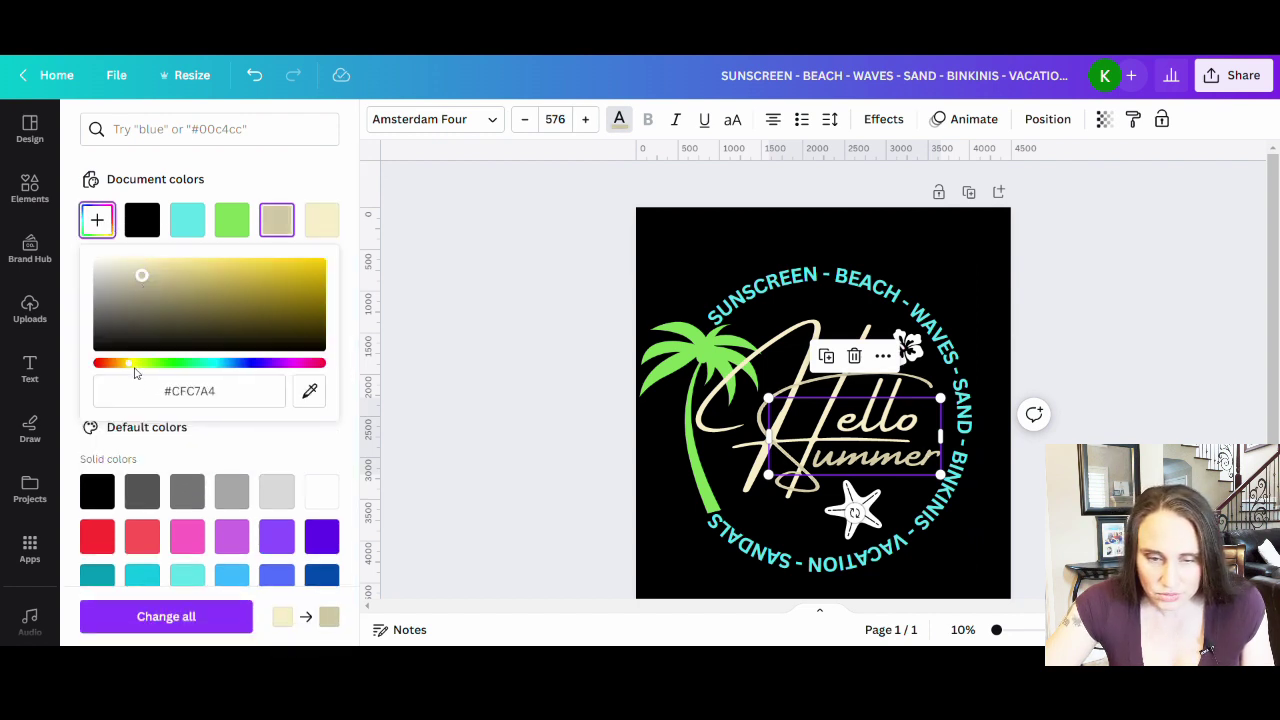
drag(133, 366, 130, 368)
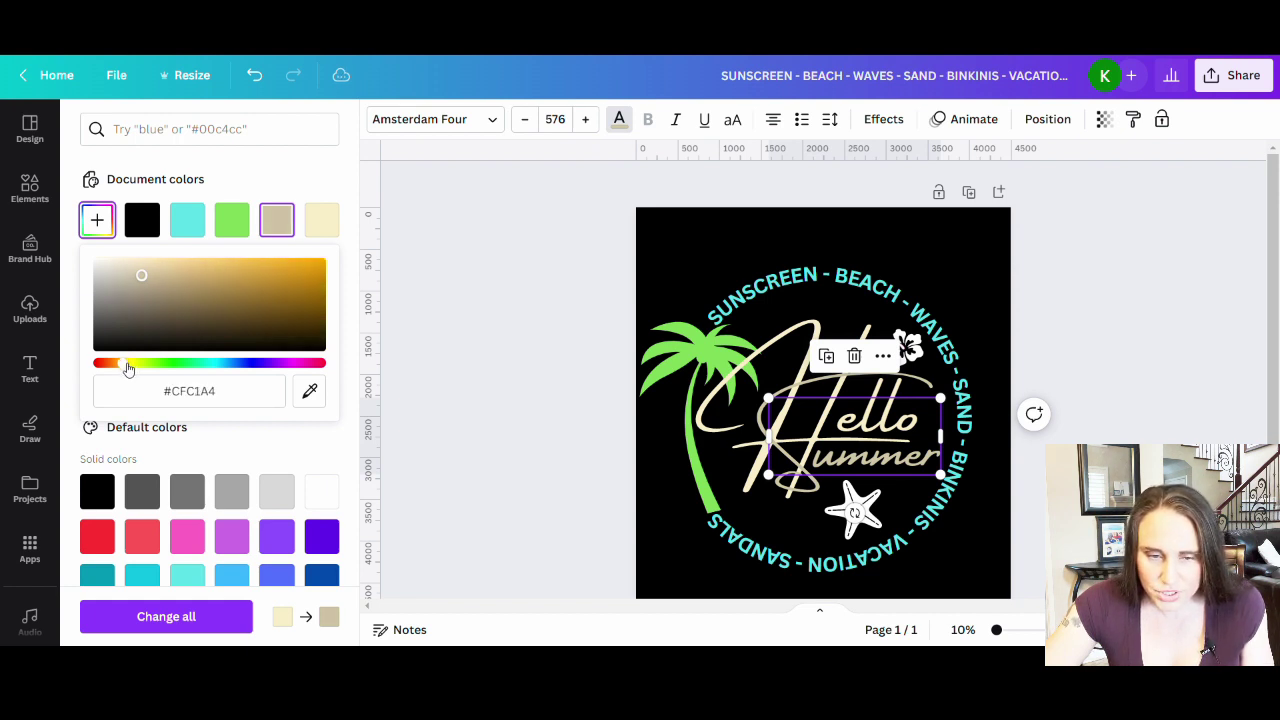
drag(130, 273, 126, 272)
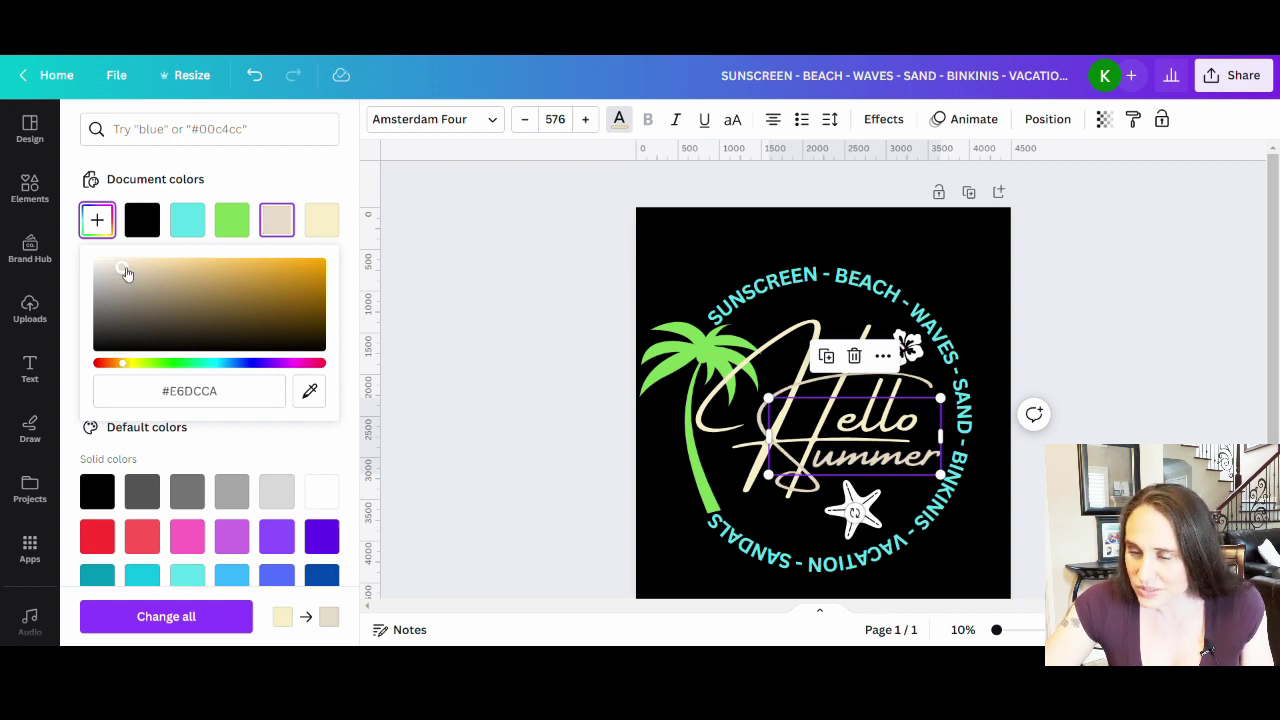
click(1185, 407)
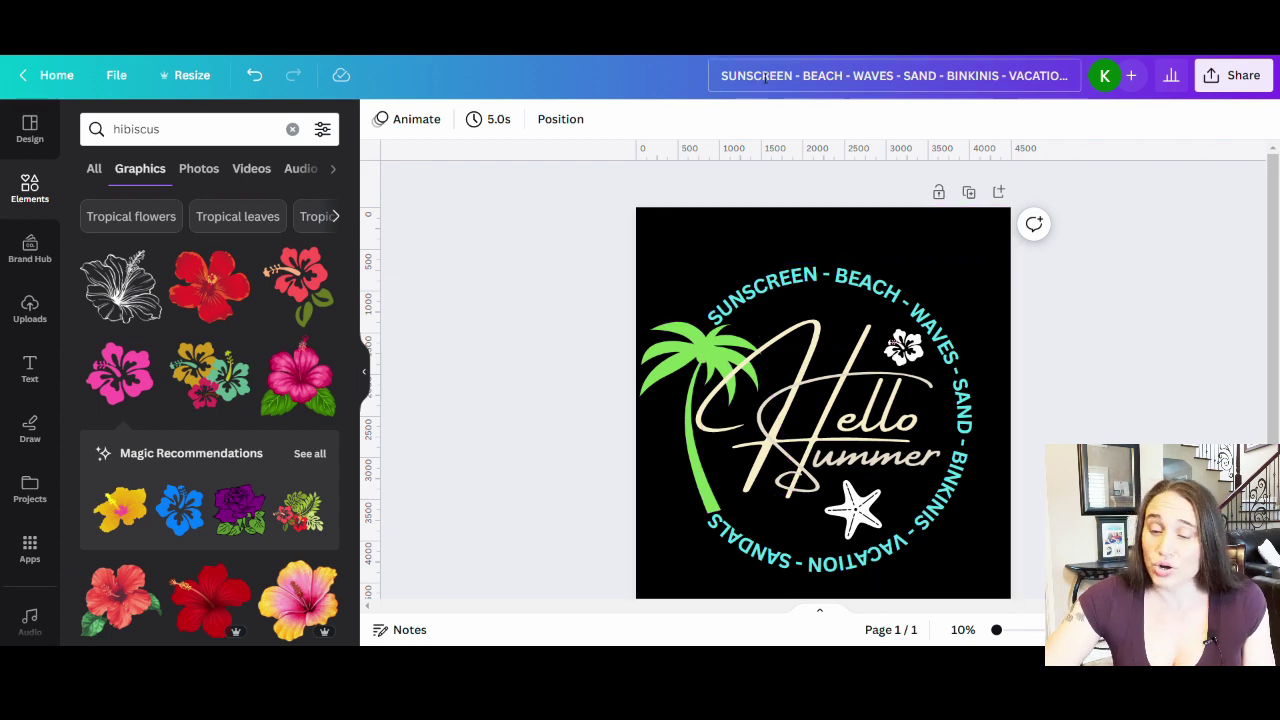
Select all the artwork and move it up the page, centring it horizontally near the upper edge.
drag(653, 237, 933, 562)
mouse_move(864, 528)
mouse_down()
mouse_move(881, 534)
mouse_move(841, 468)
mouse_move(877, 519)
mouse_move(862, 530)
mouse_move(808, 522)
mouse_move(888, 525)
mouse_move(881, 501)
mouse_move(858, 494)
mouse_move(876, 514)
mouse_up()
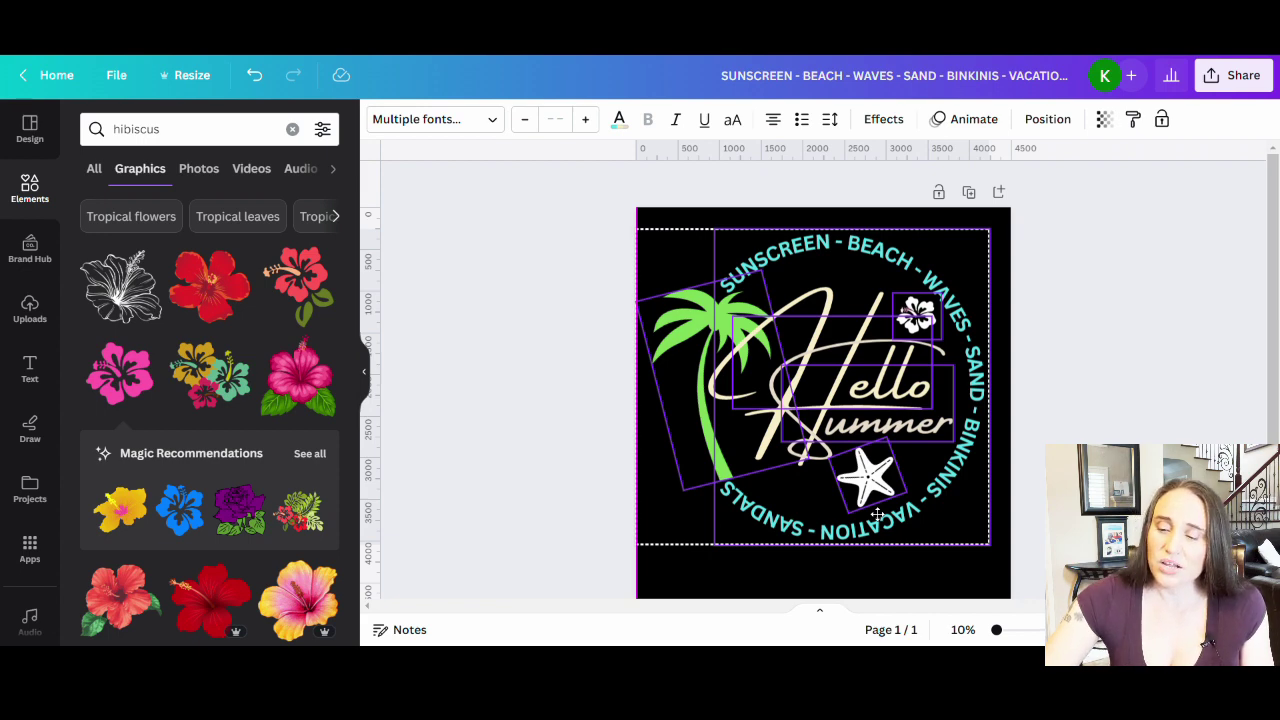
drag(877, 514, 886, 508)
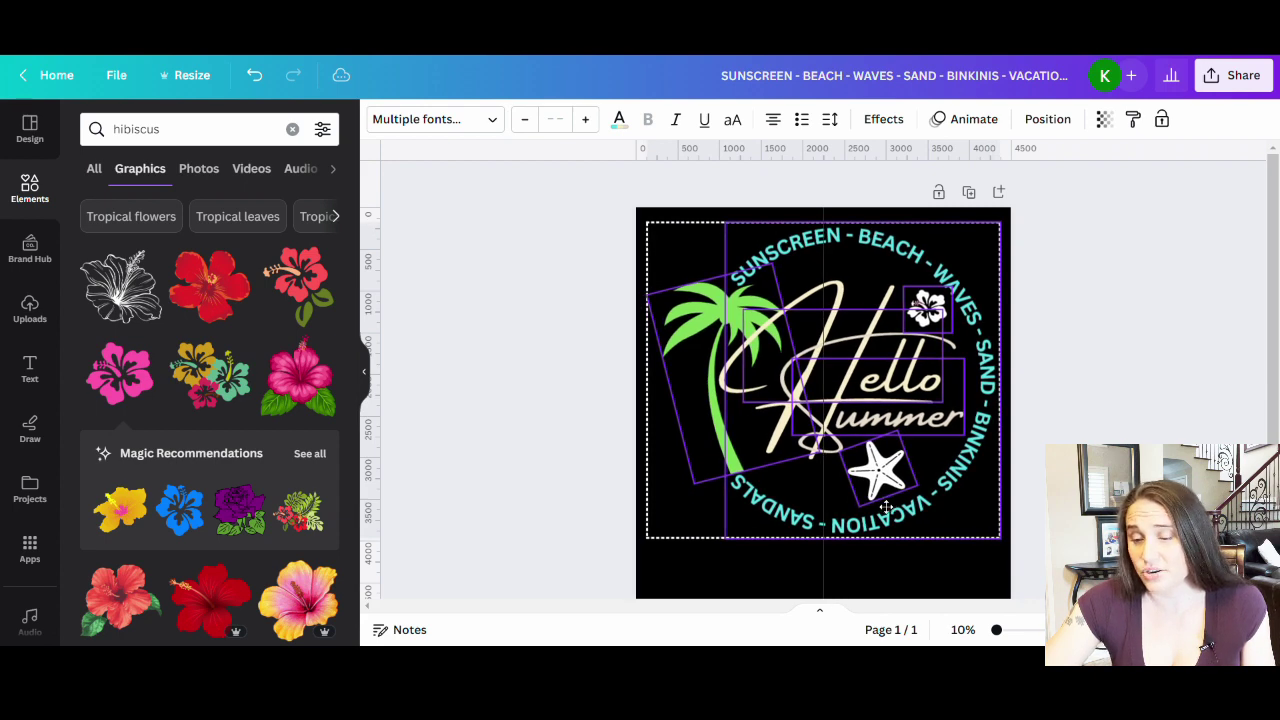
click(884, 155)
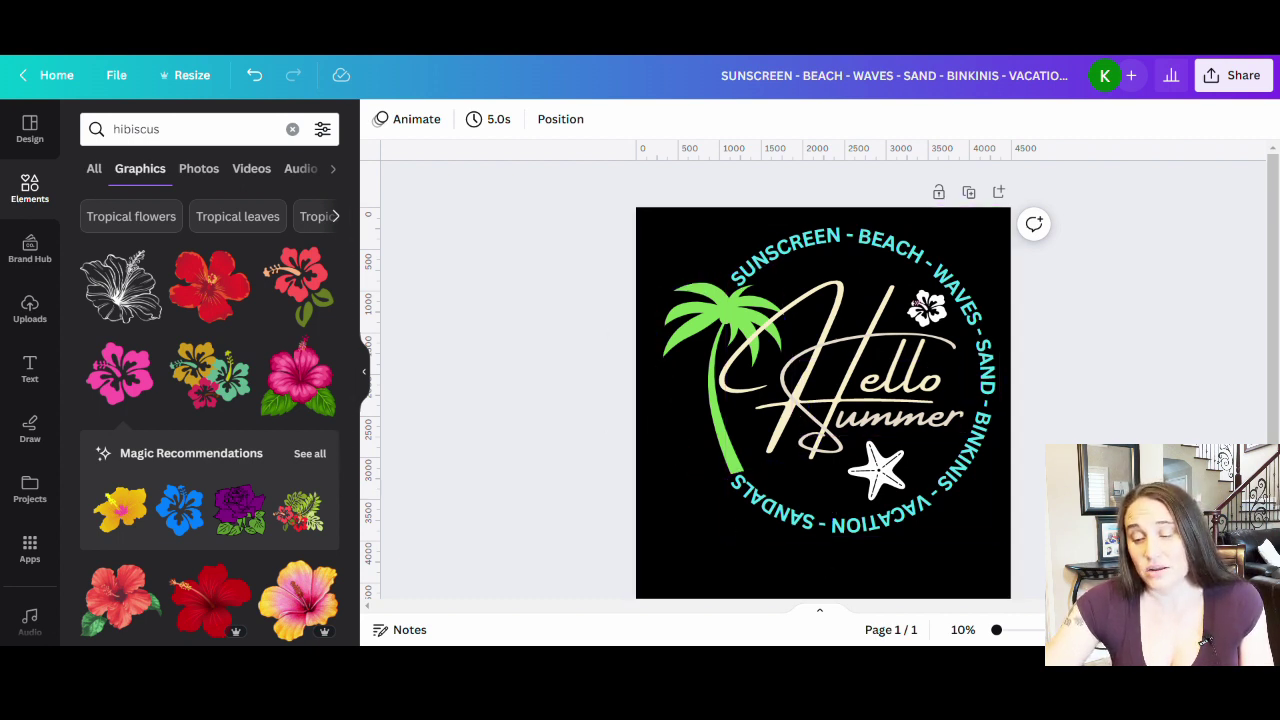
Select everything except the palm tree and shift it left so the word circle overlaps the palm more.
drag(986, 596, 718, 142)
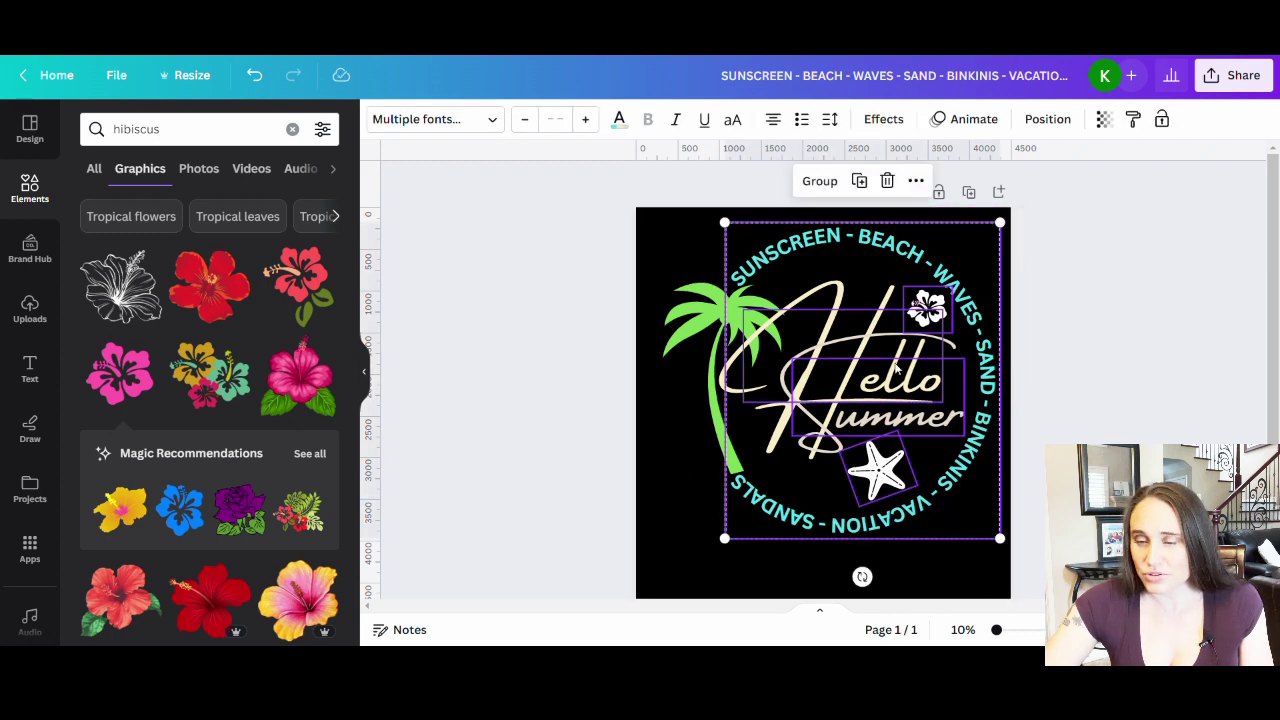
drag(900, 377, 874, 376)
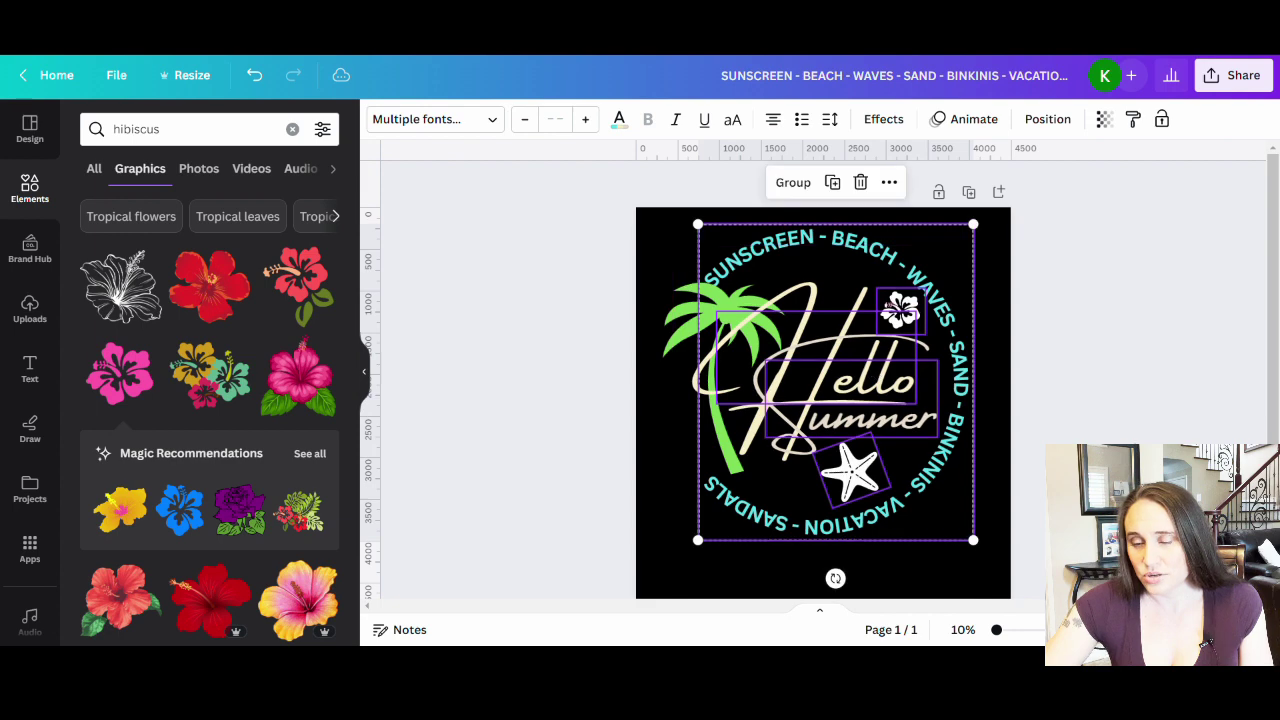
key(Escape)
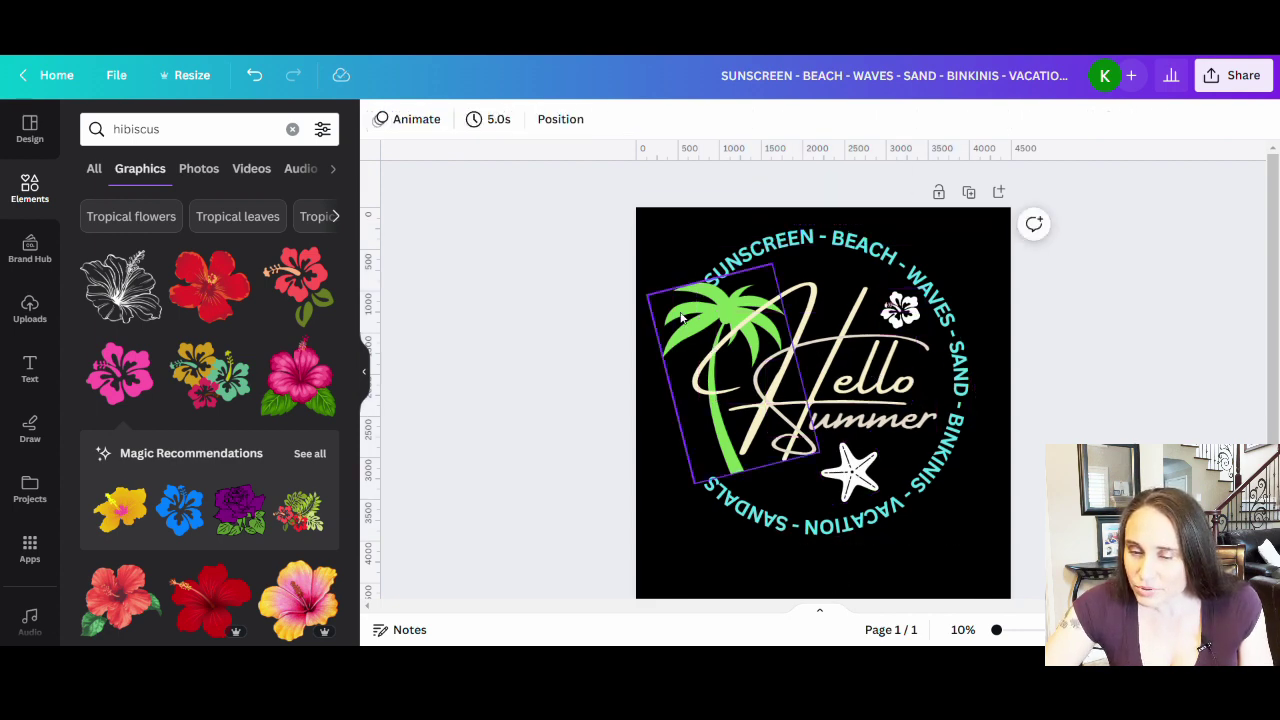
Move the palm tree left toward the page edge and rotate it slightly more upright against the circle's opening.
drag(672, 319, 657, 320)
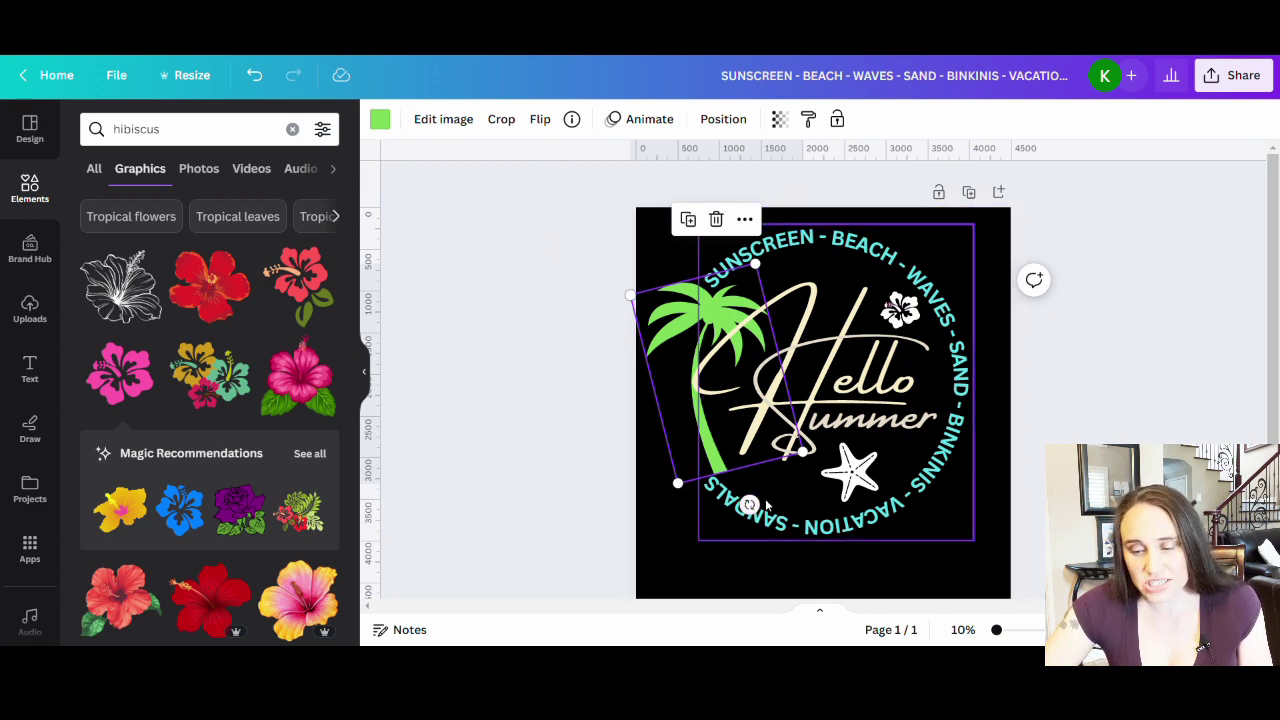
drag(749, 504, 742, 509)
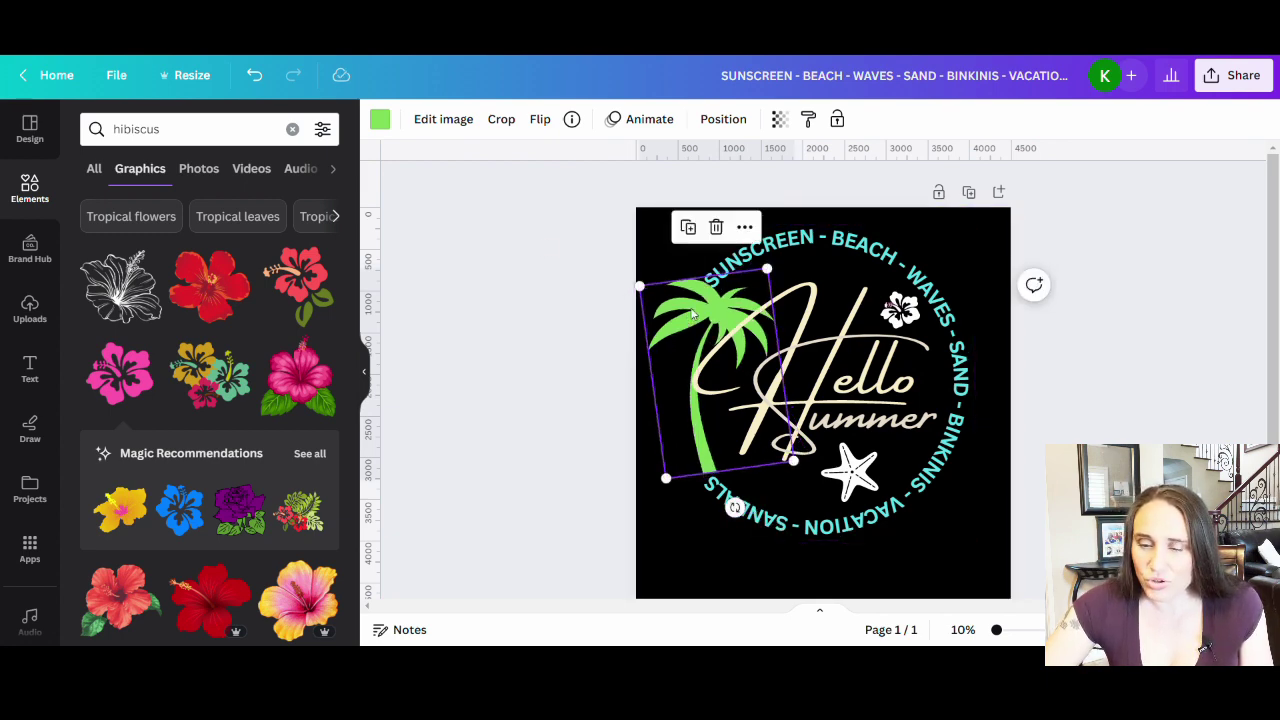
drag(692, 318, 689, 318)
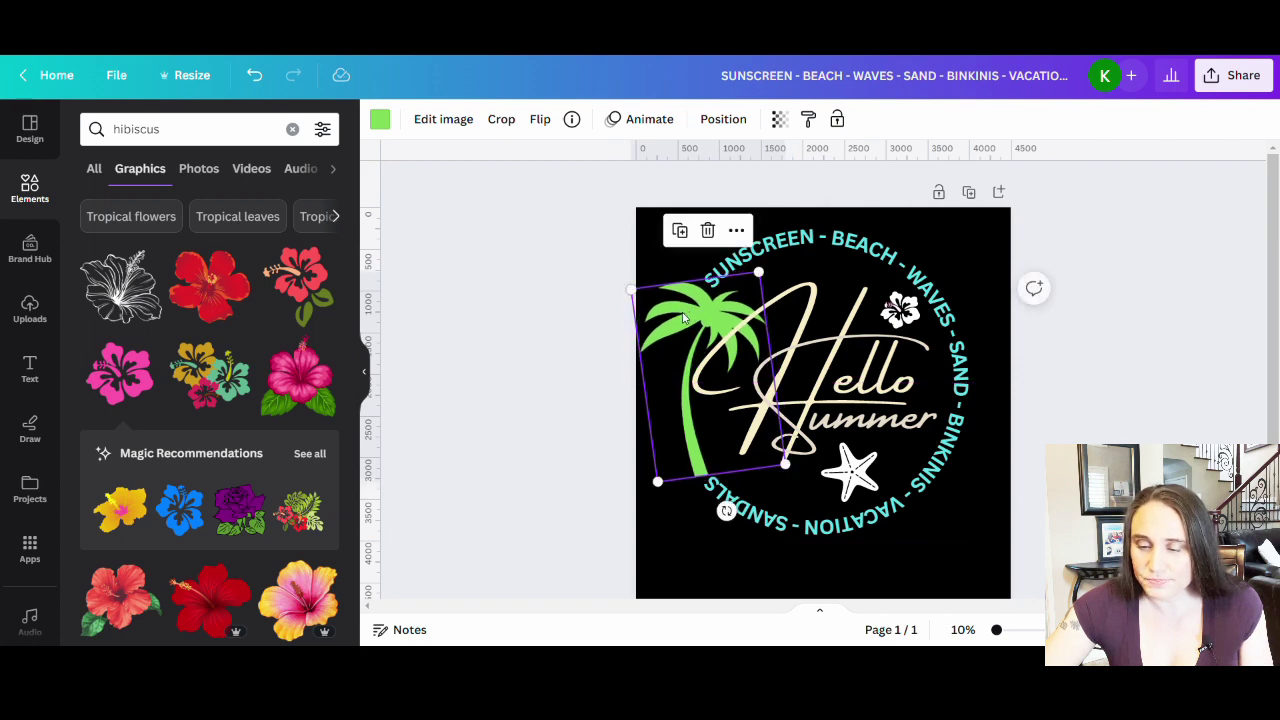
click(532, 392)
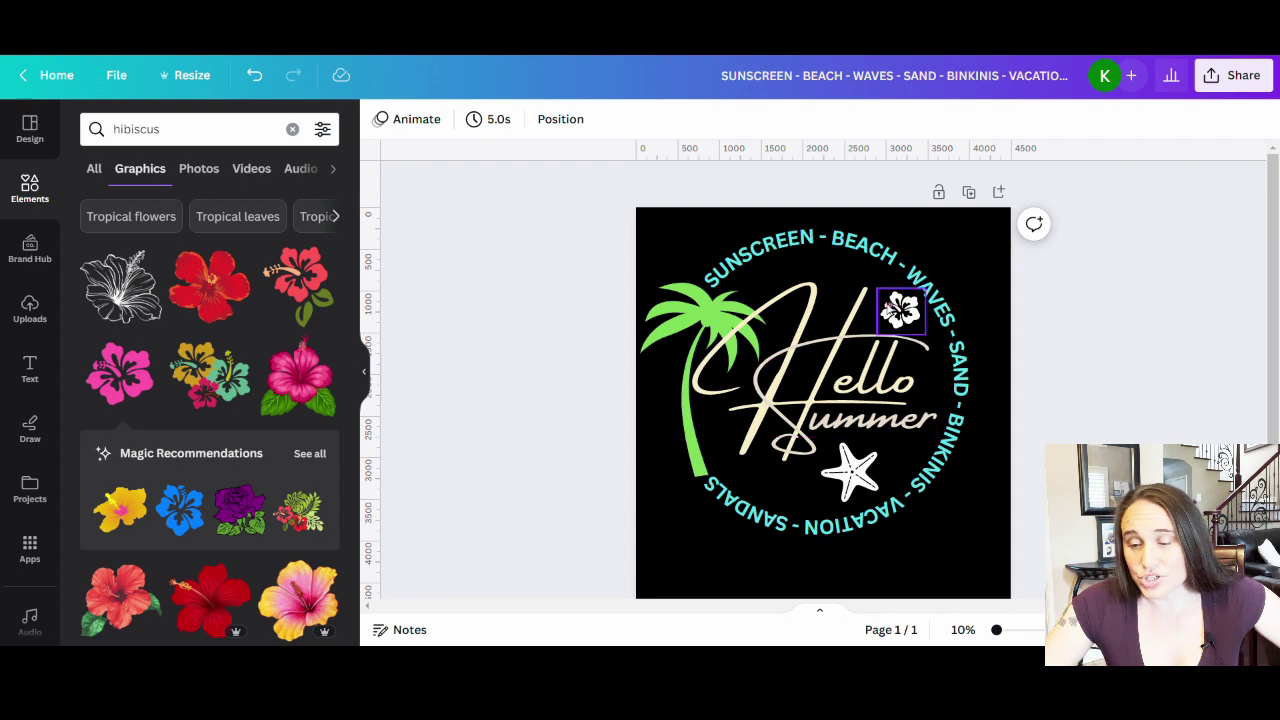
Recolour the hibiscus pink and the starfish light orange using the default solid colours.
click(888, 308)
click(379, 119)
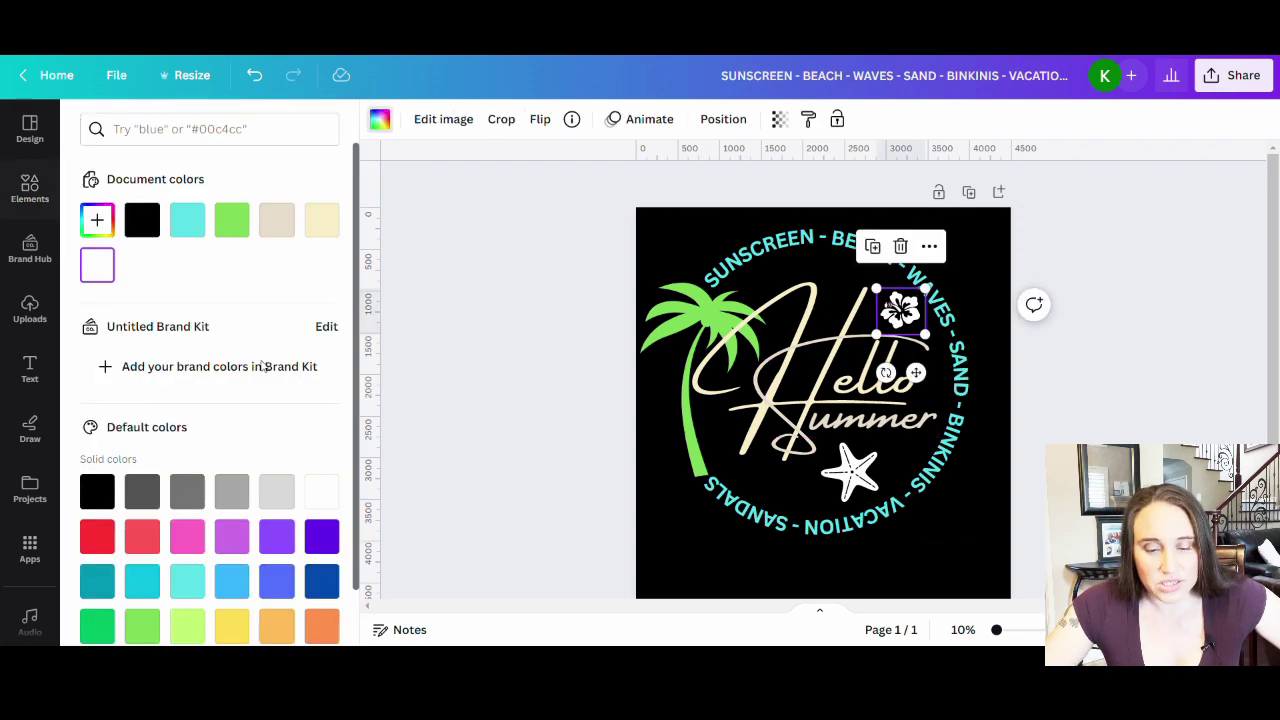
click(187, 537)
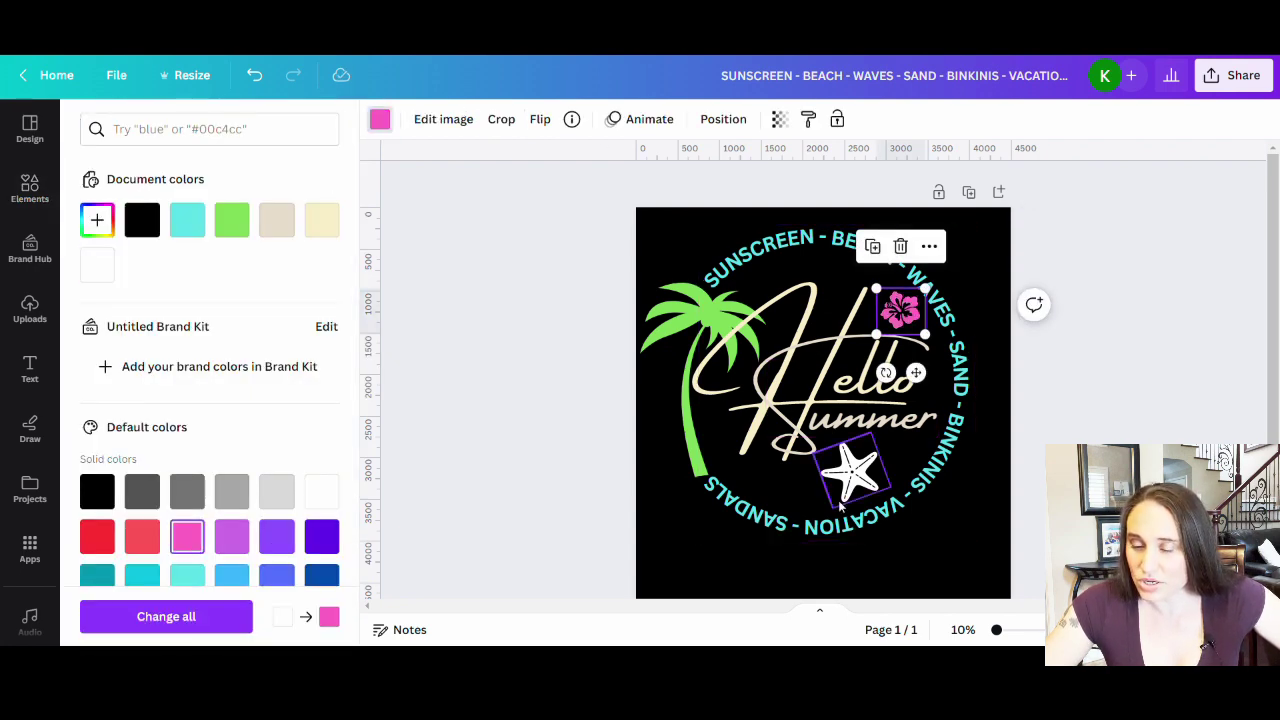
click(857, 490)
click(851, 490)
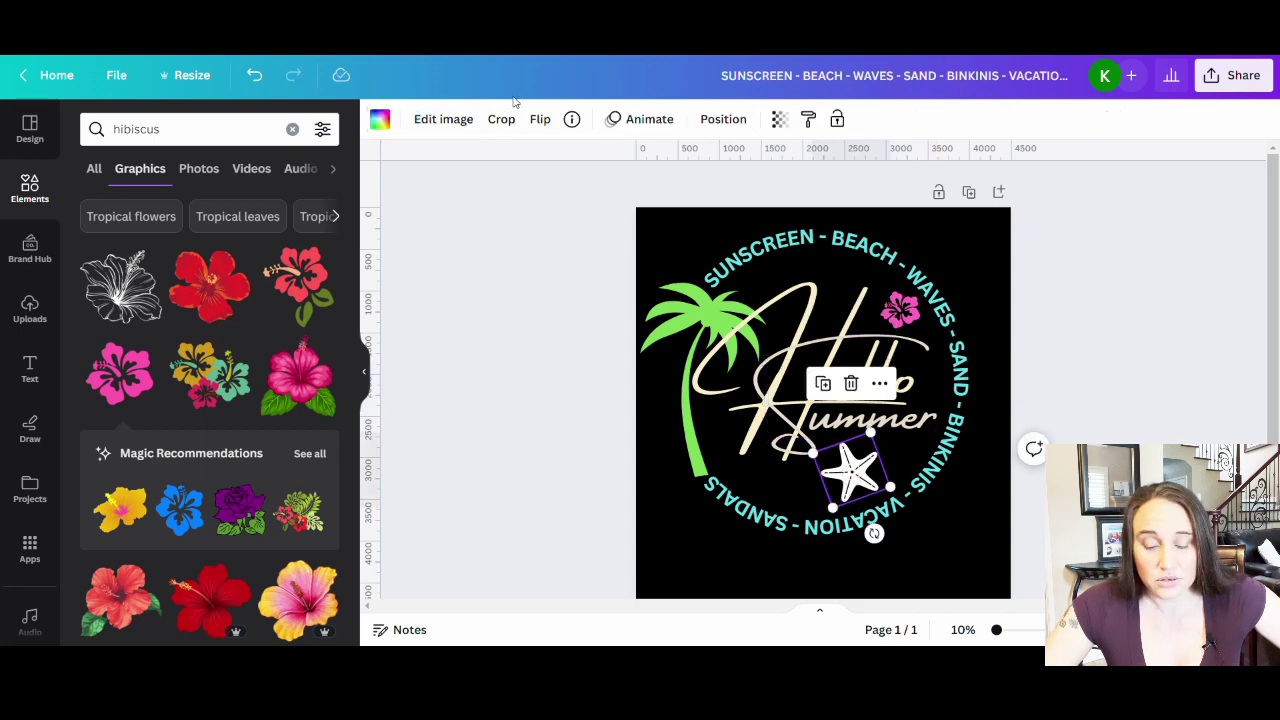
click(380, 119)
click(262, 625)
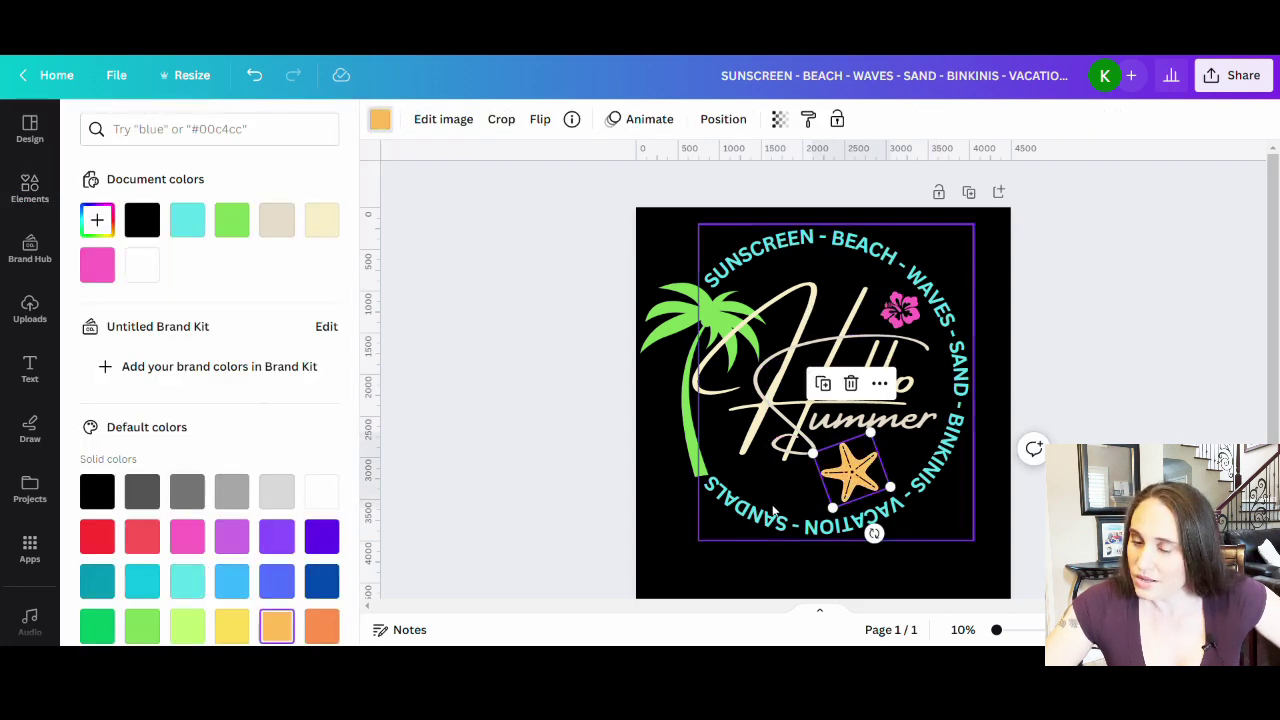
Enlarge the hibiscus slightly and reposition it between the "H" of "Hello" and the word "WAVES".
key(Escape)
key(Escape)
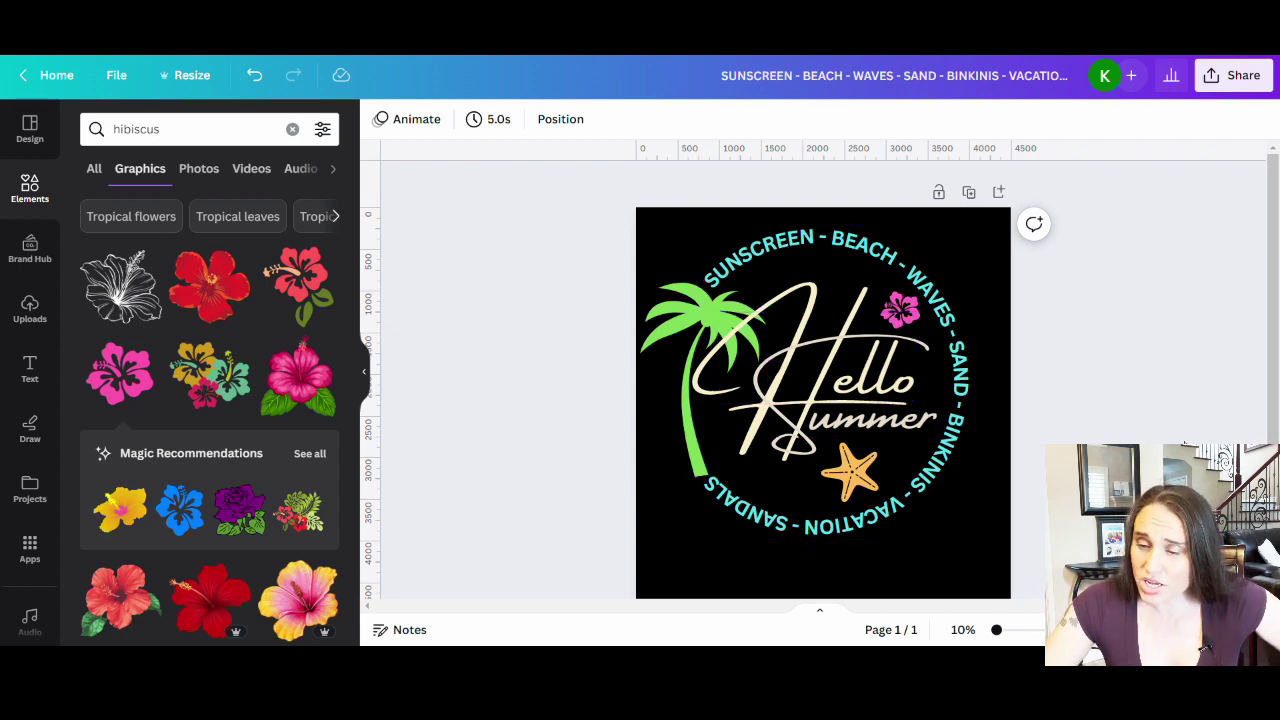
click(902, 312)
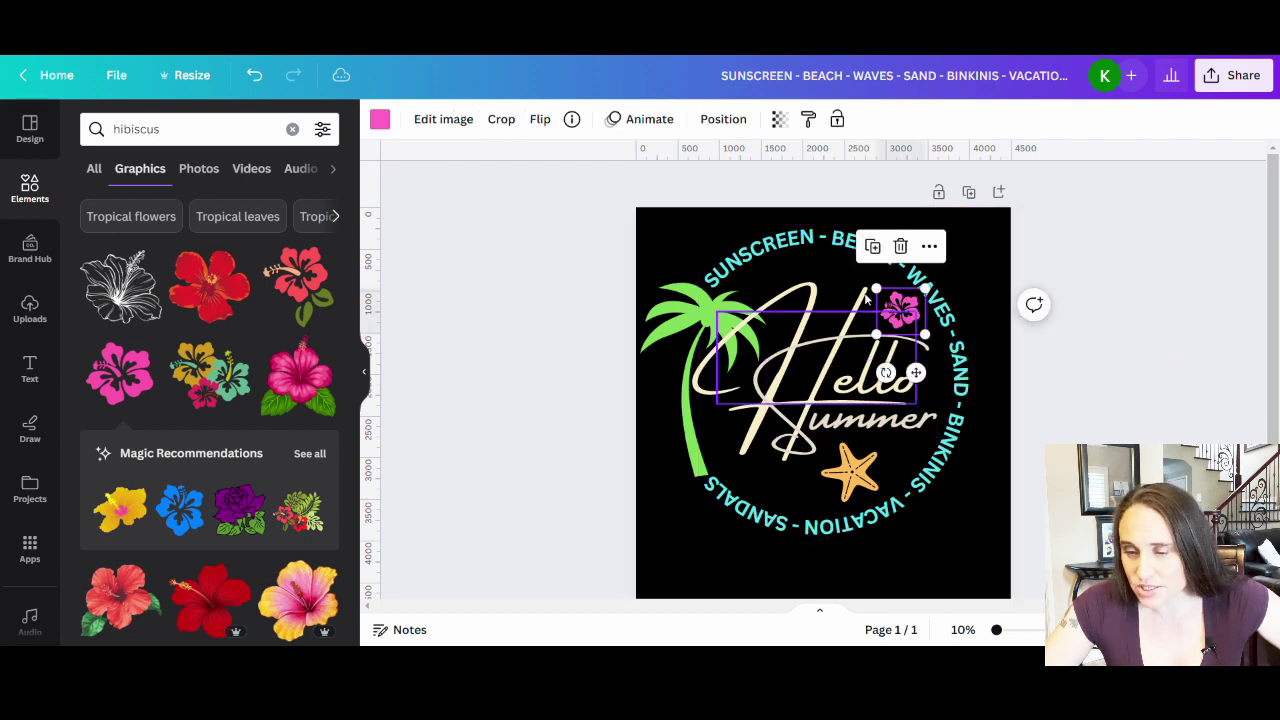
drag(875, 289, 867, 288)
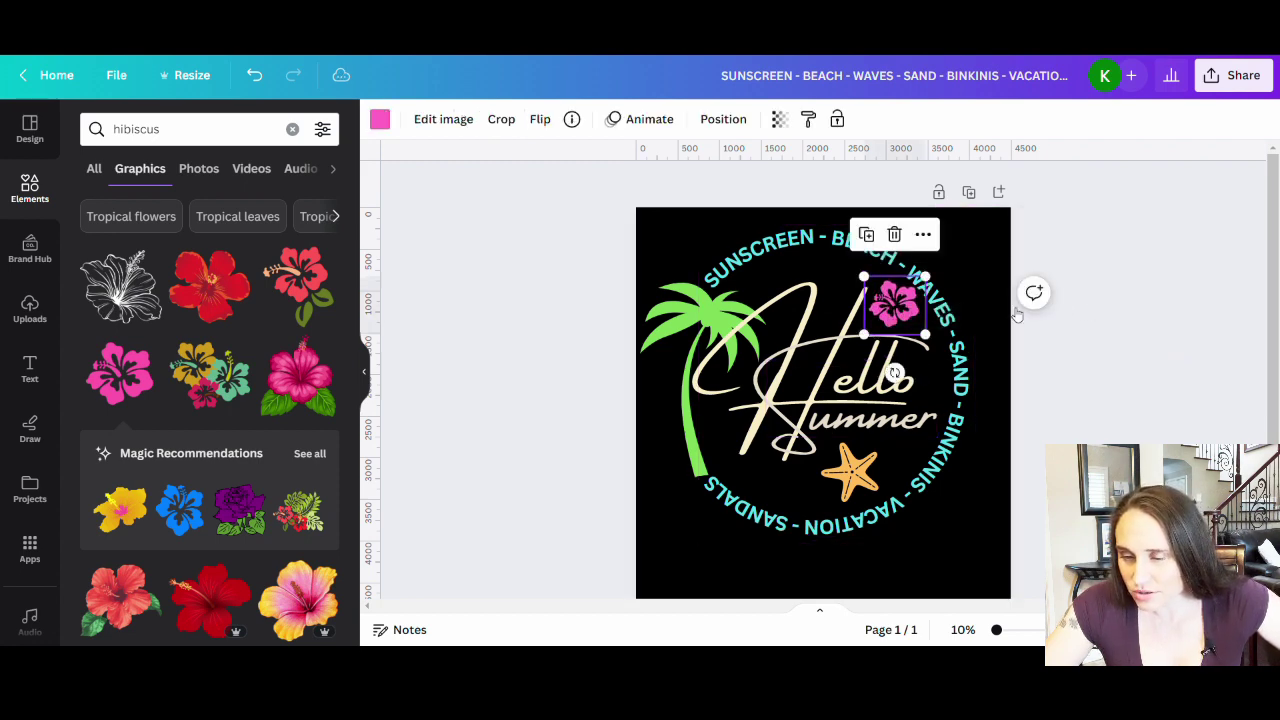
click(829, 275)
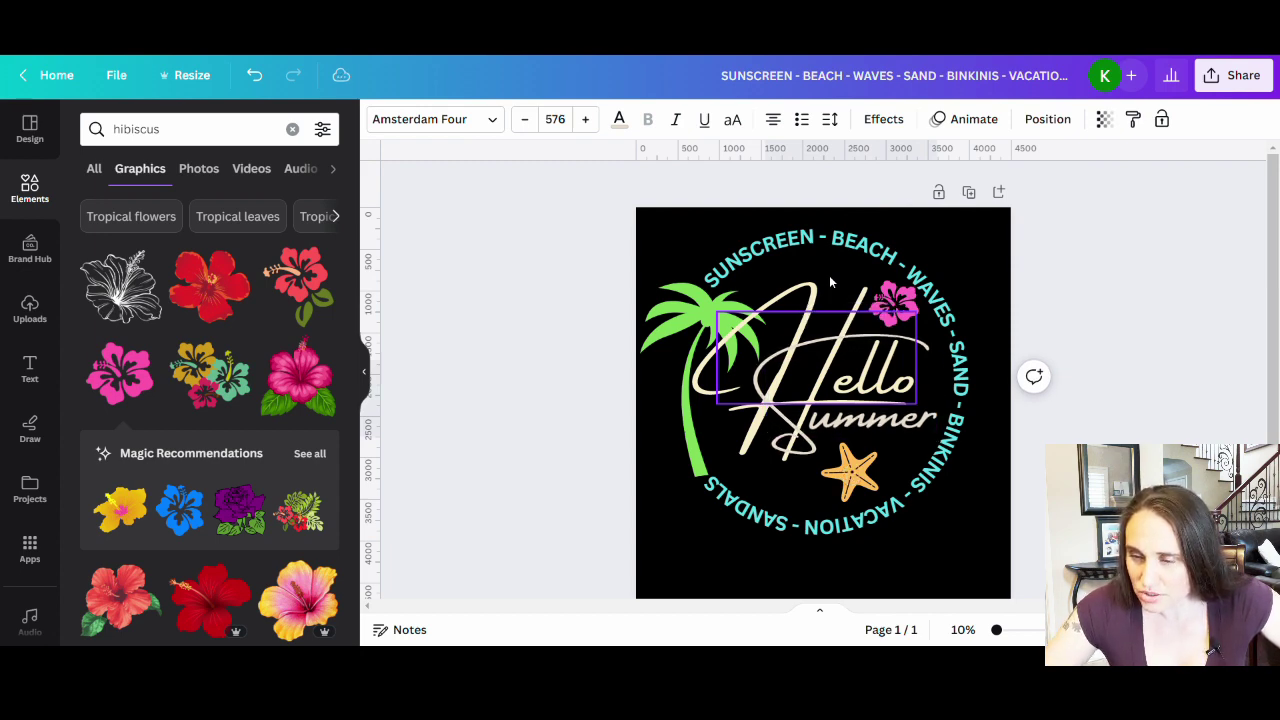
click(895, 299)
drag(896, 298, 896, 299)
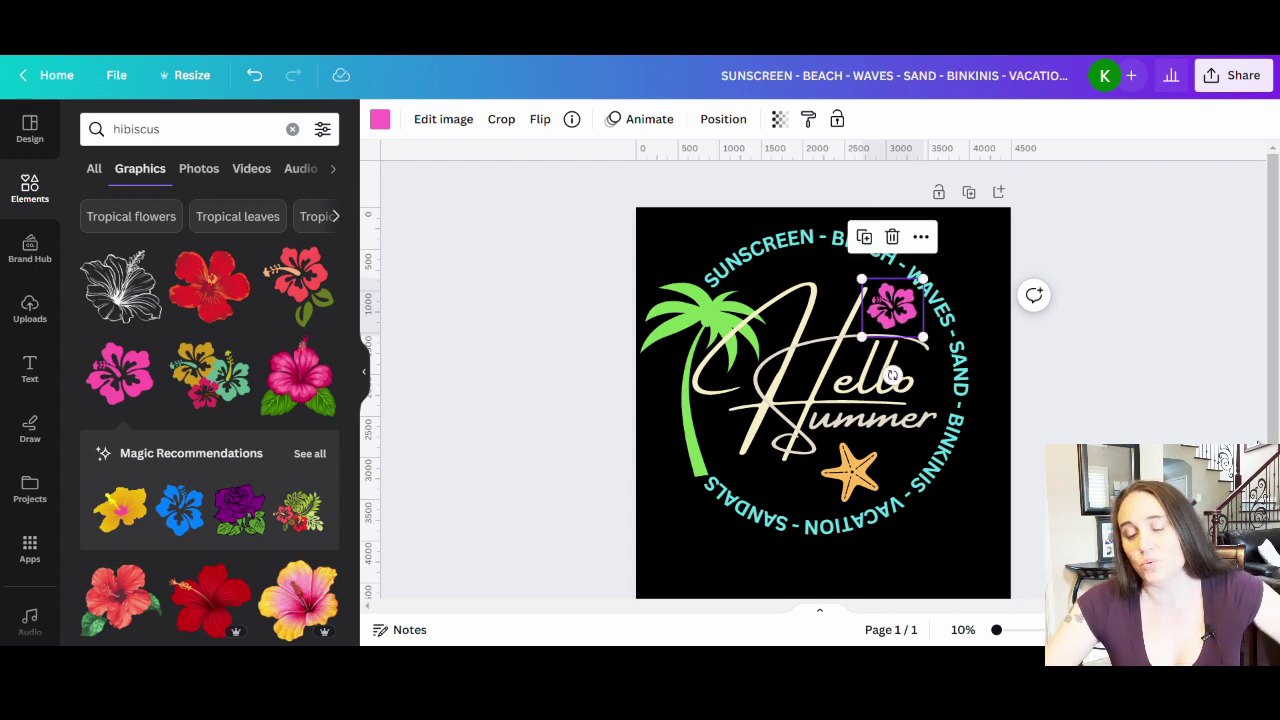
click(1028, 525)
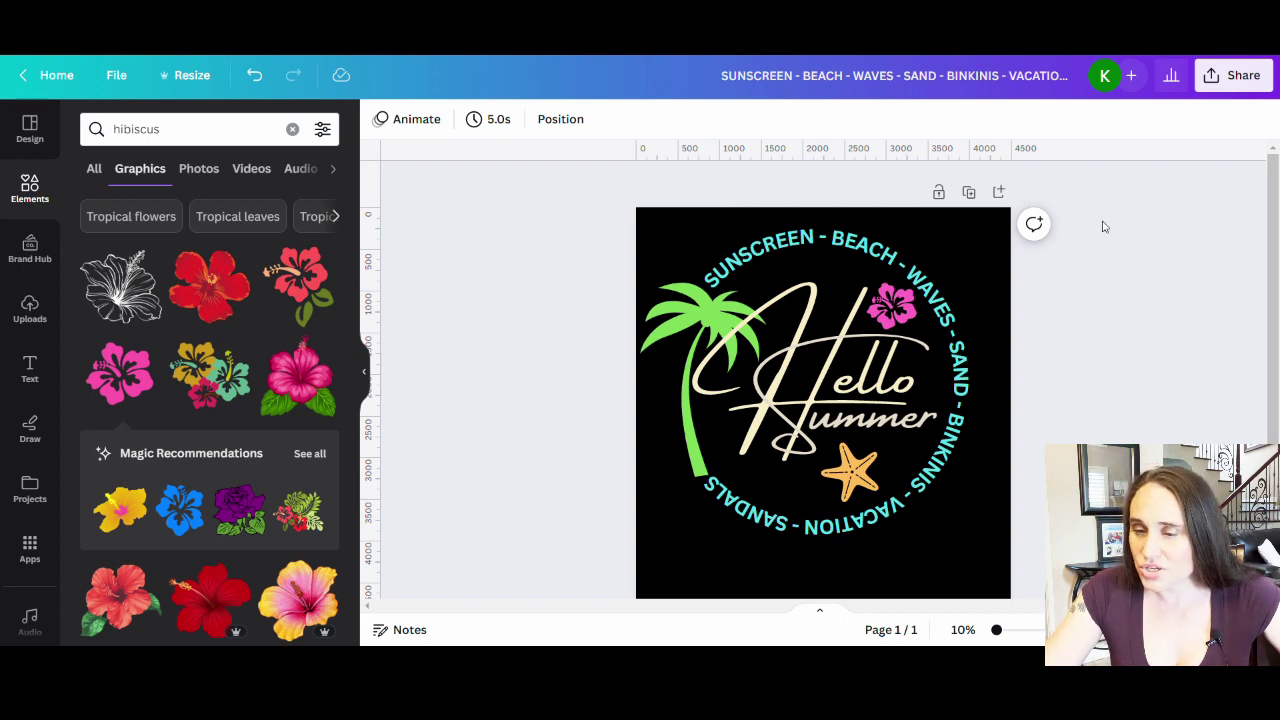
Rename the design as "hello summer frame".
click(731, 82)
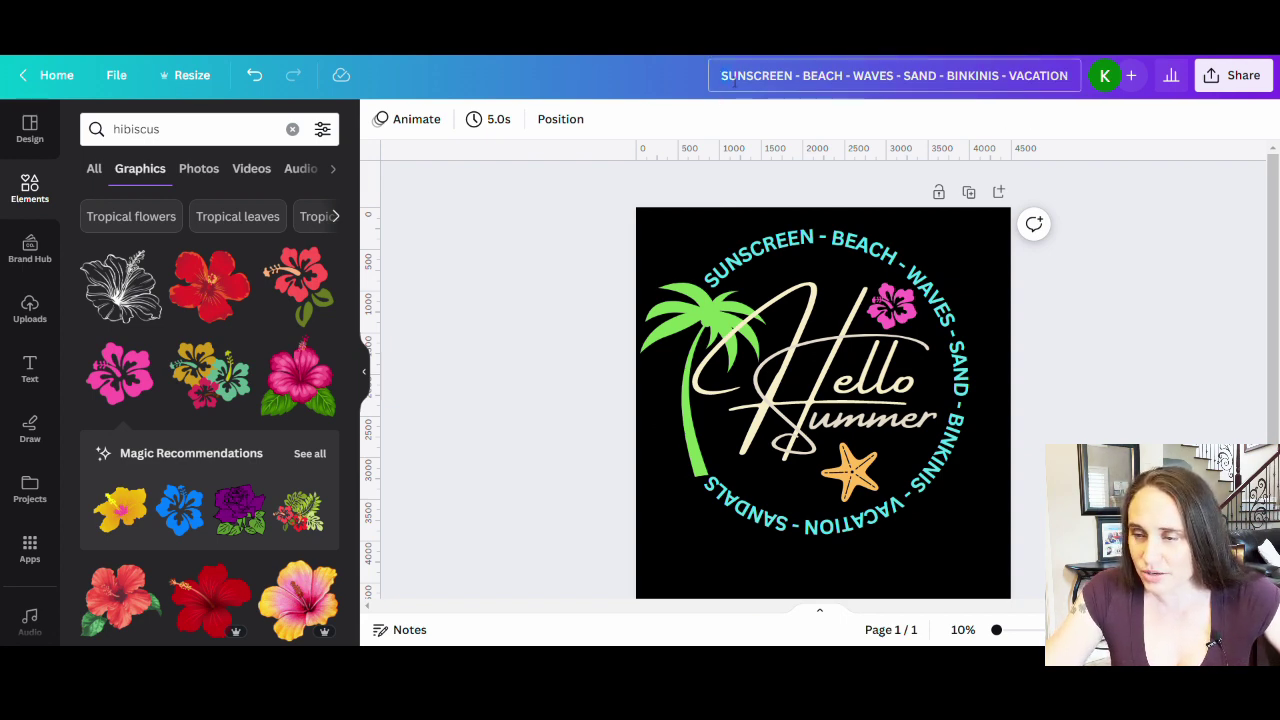
key(End)
key(ctrl+a)
text(h)
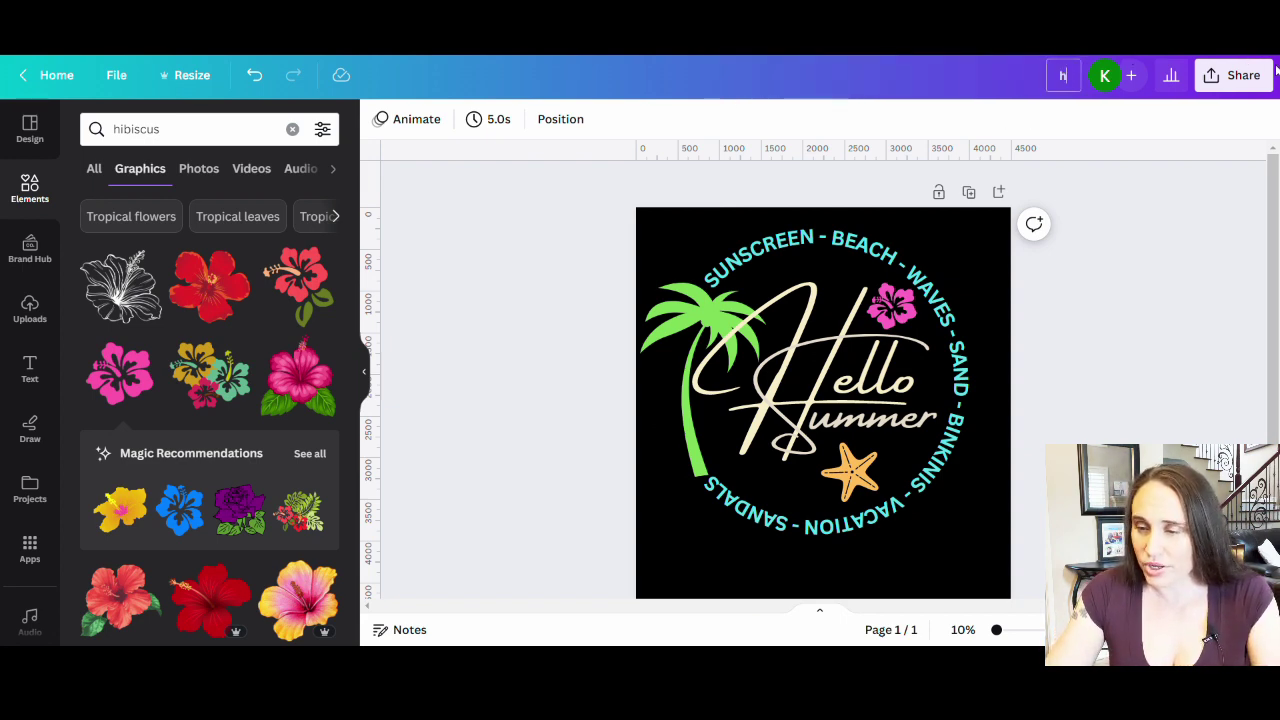
text(ello su)
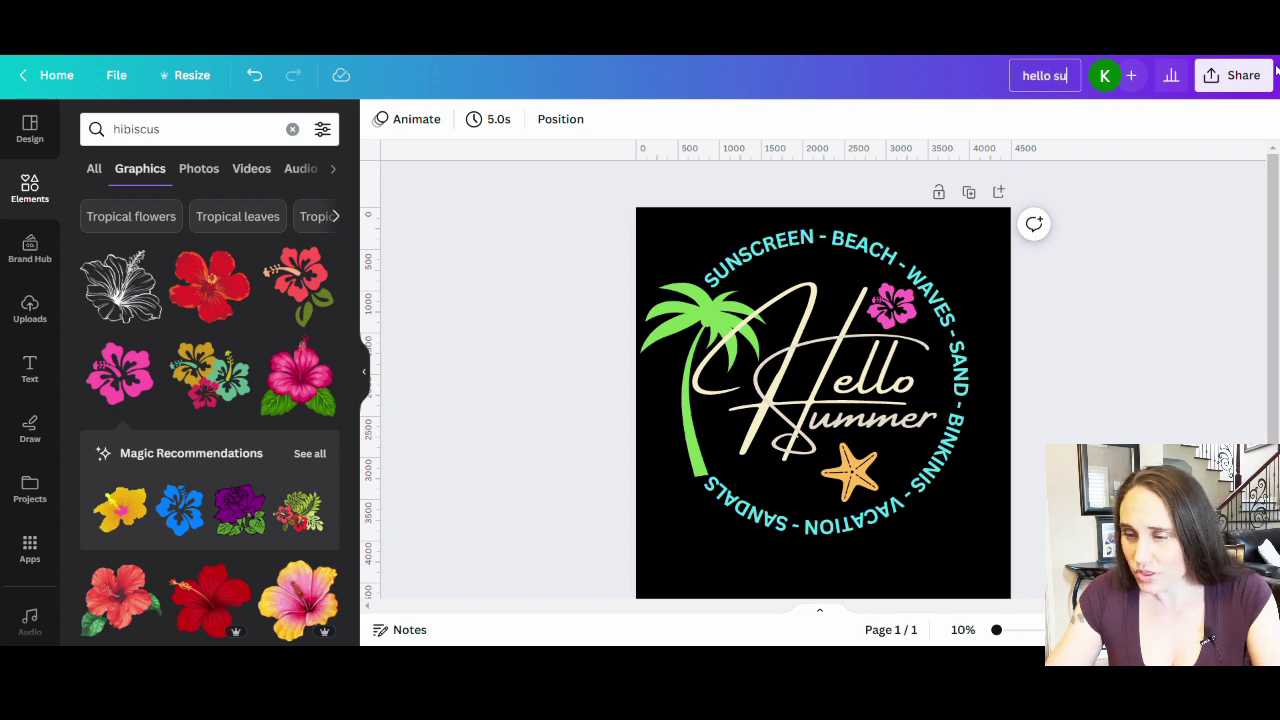
text(mmer frame)
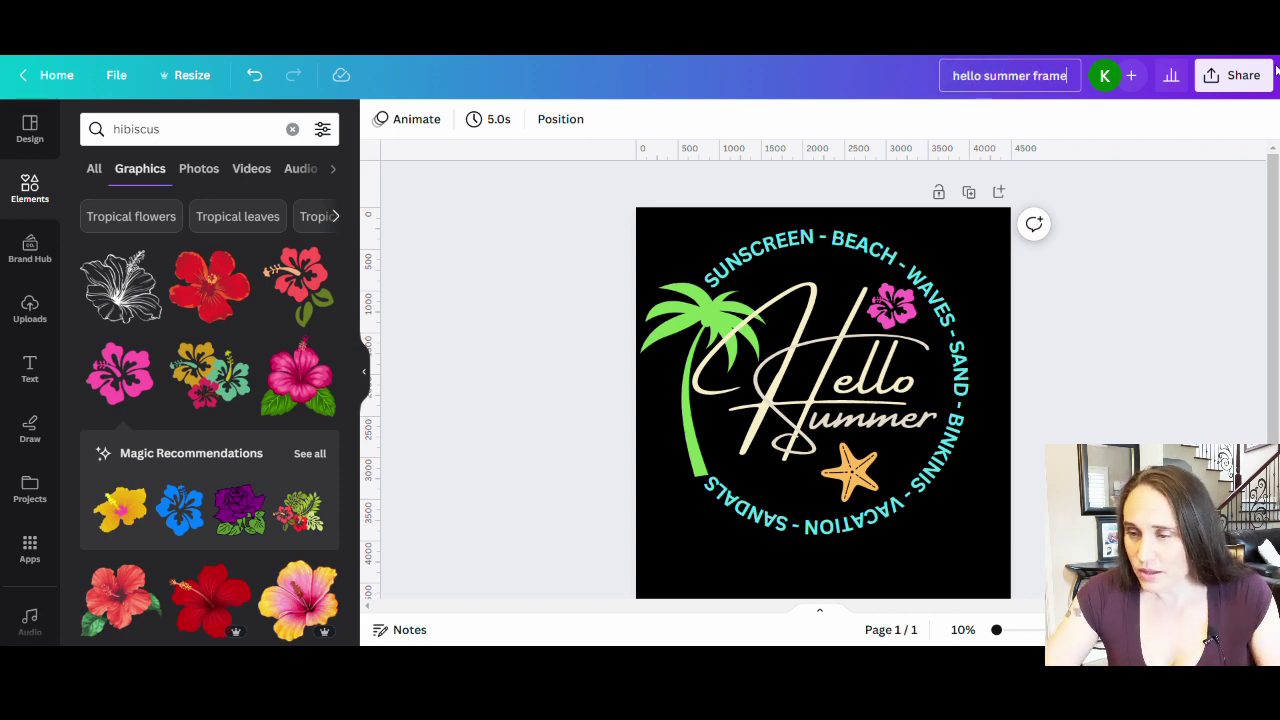
Download the design as a PNG at size 1 with a transparent background.
click(1225, 78)
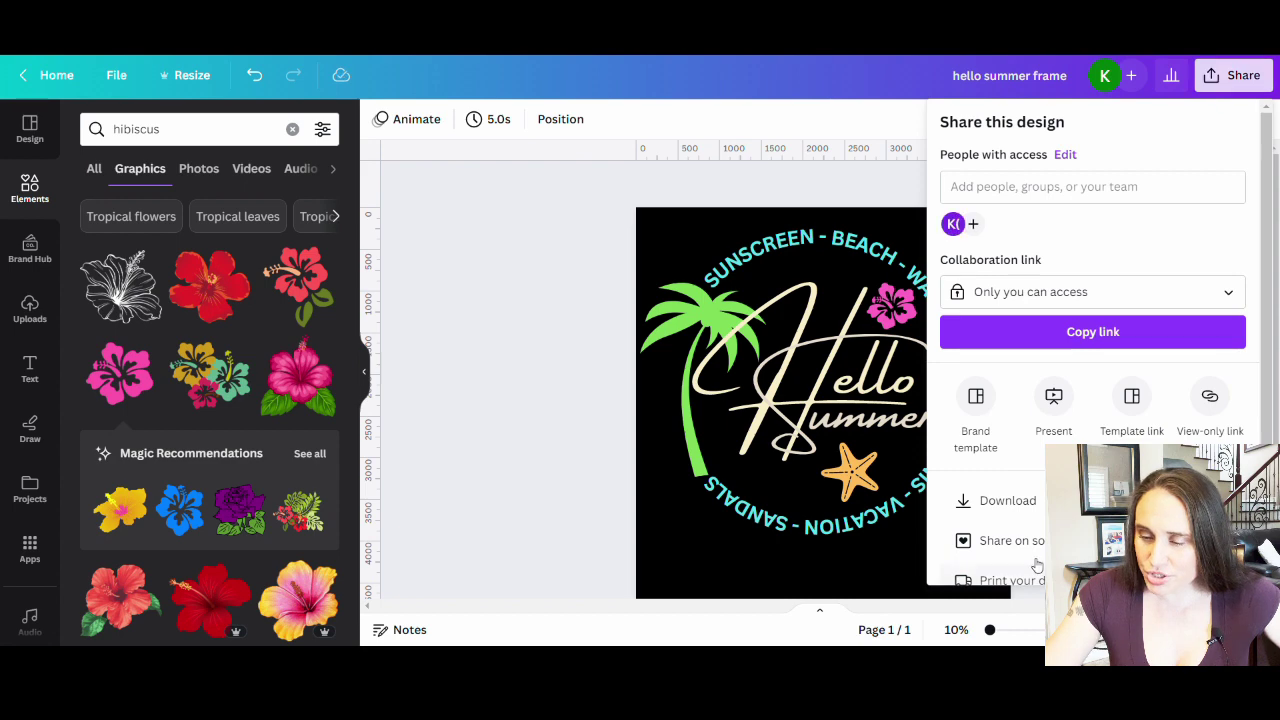
click(998, 507)
click(1014, 291)
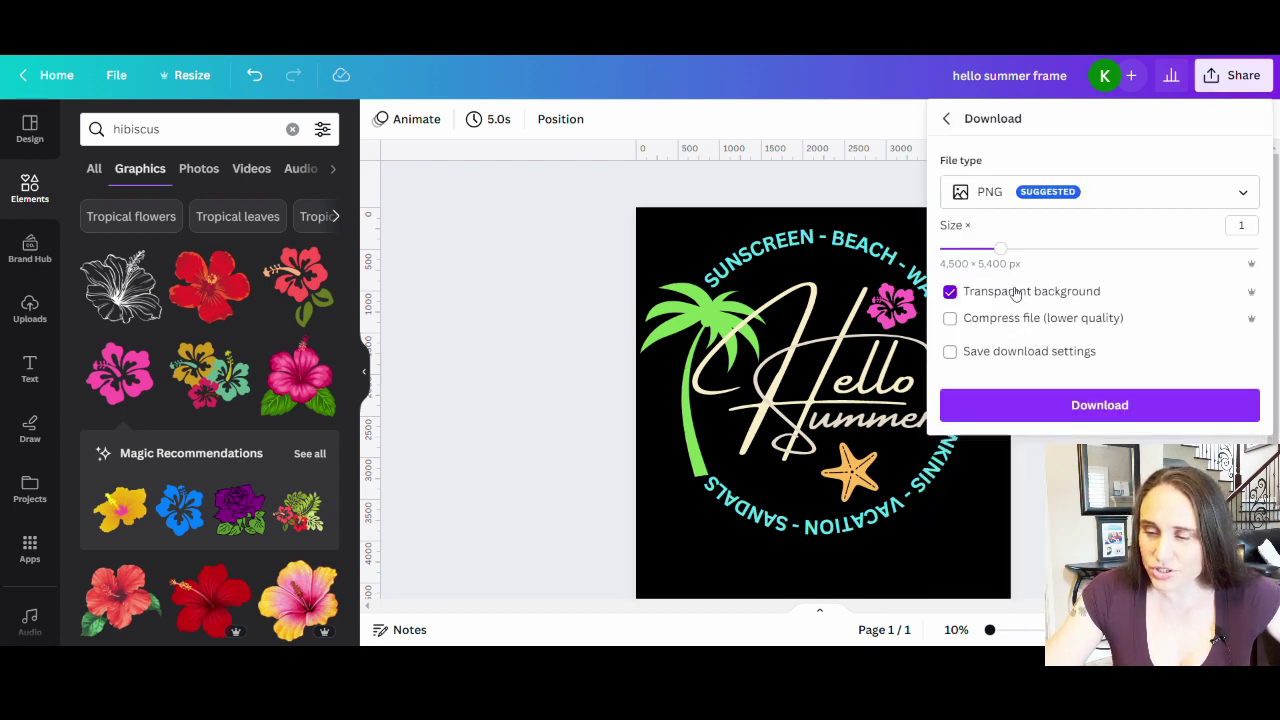
click(1107, 406)
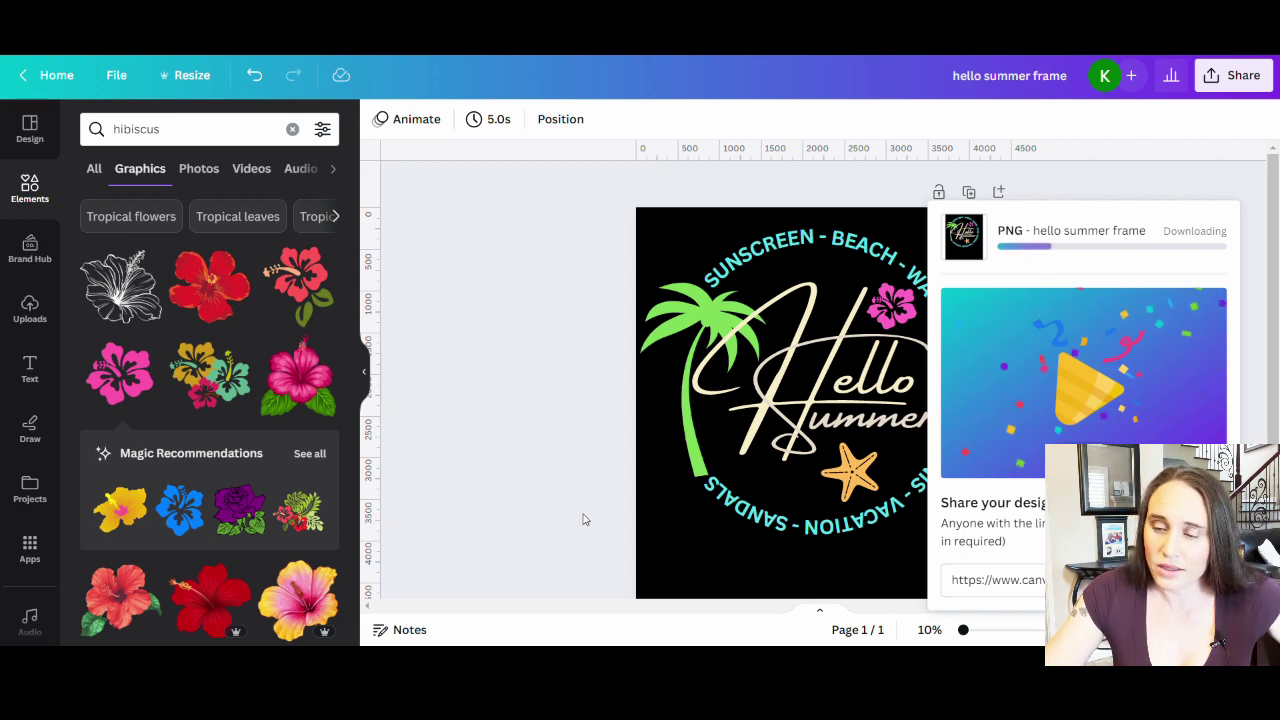
click(498, 441)
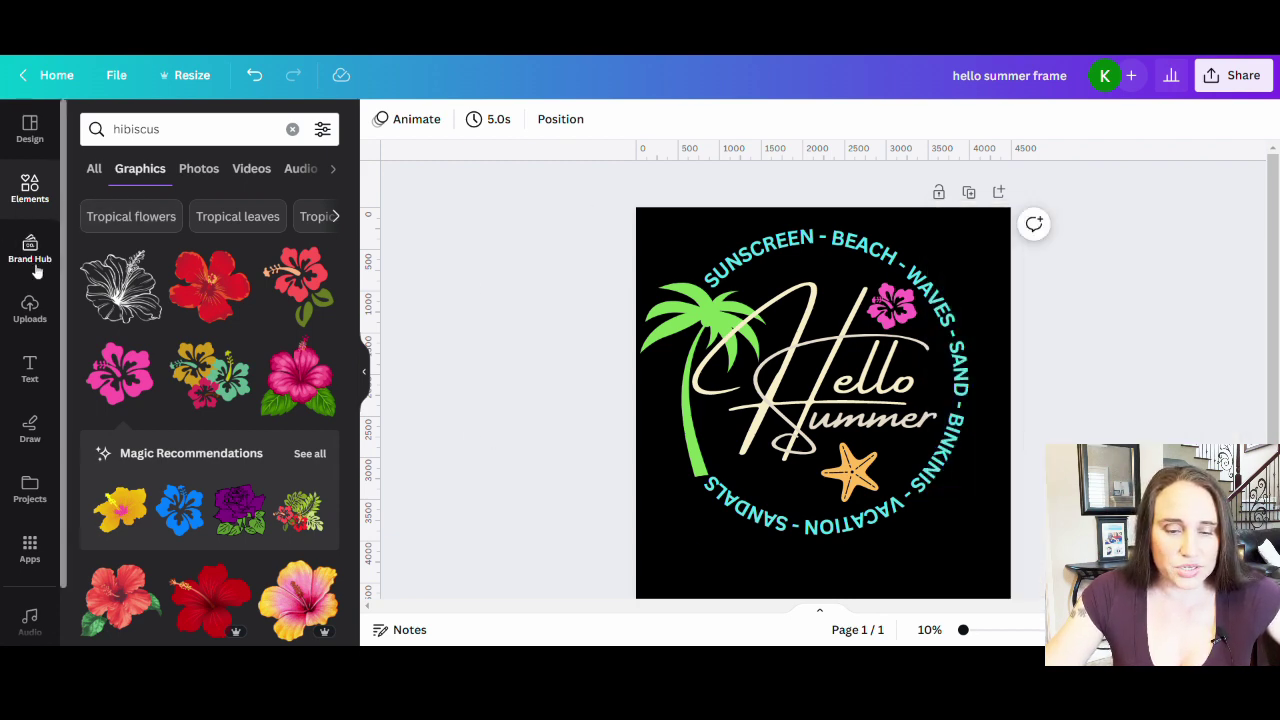
Search the elements for "sunset gradient background", browse the photos and switch to the graphics results.
click(30, 190)
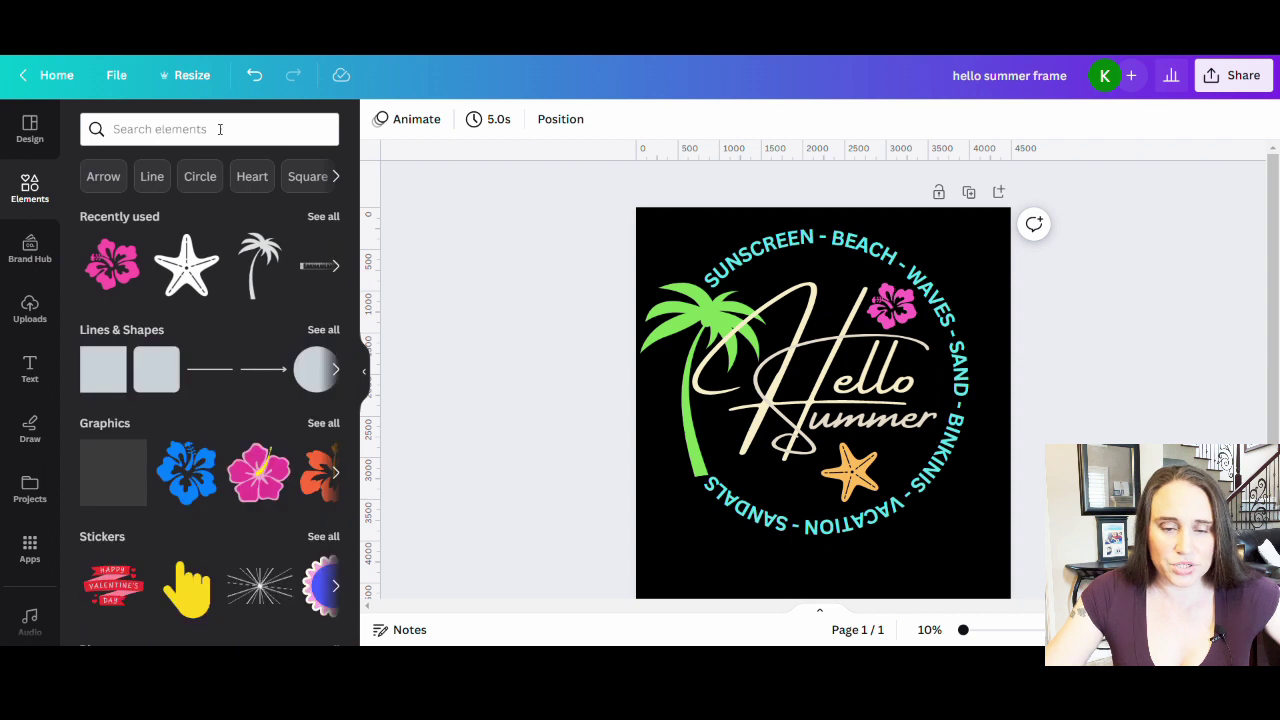
click(220, 129)
text(sunset)
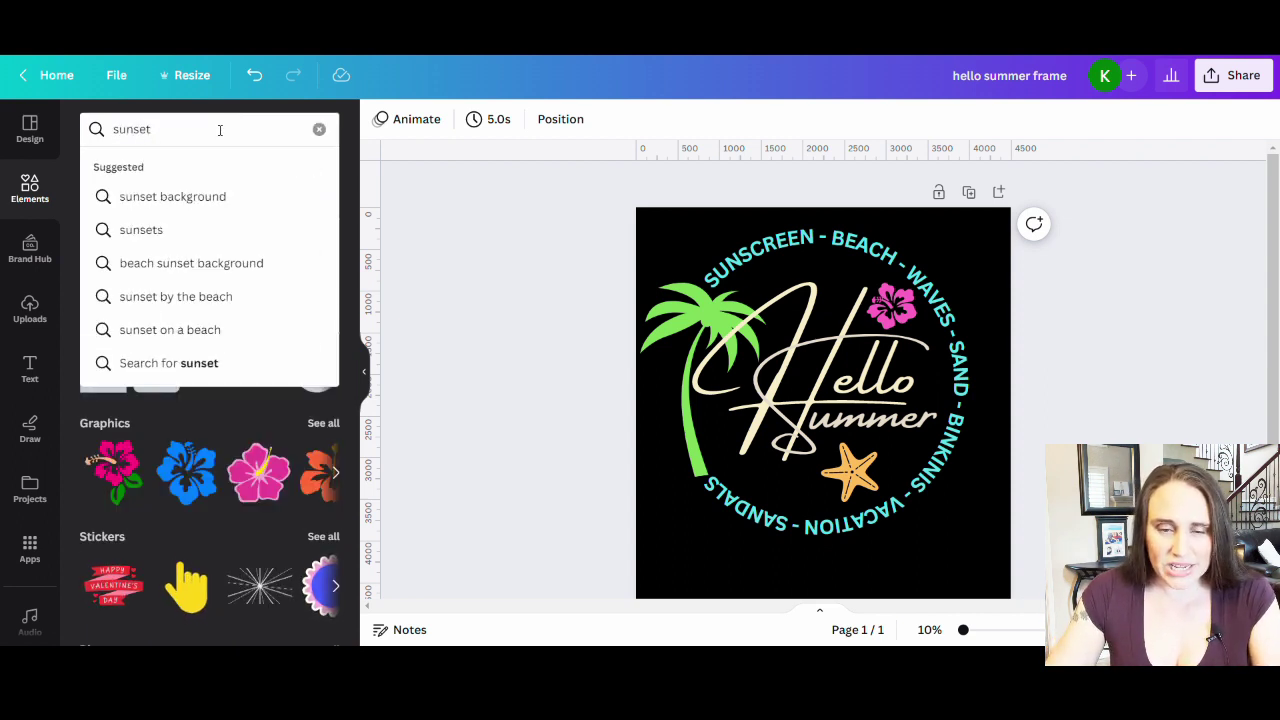
text( gradient back)
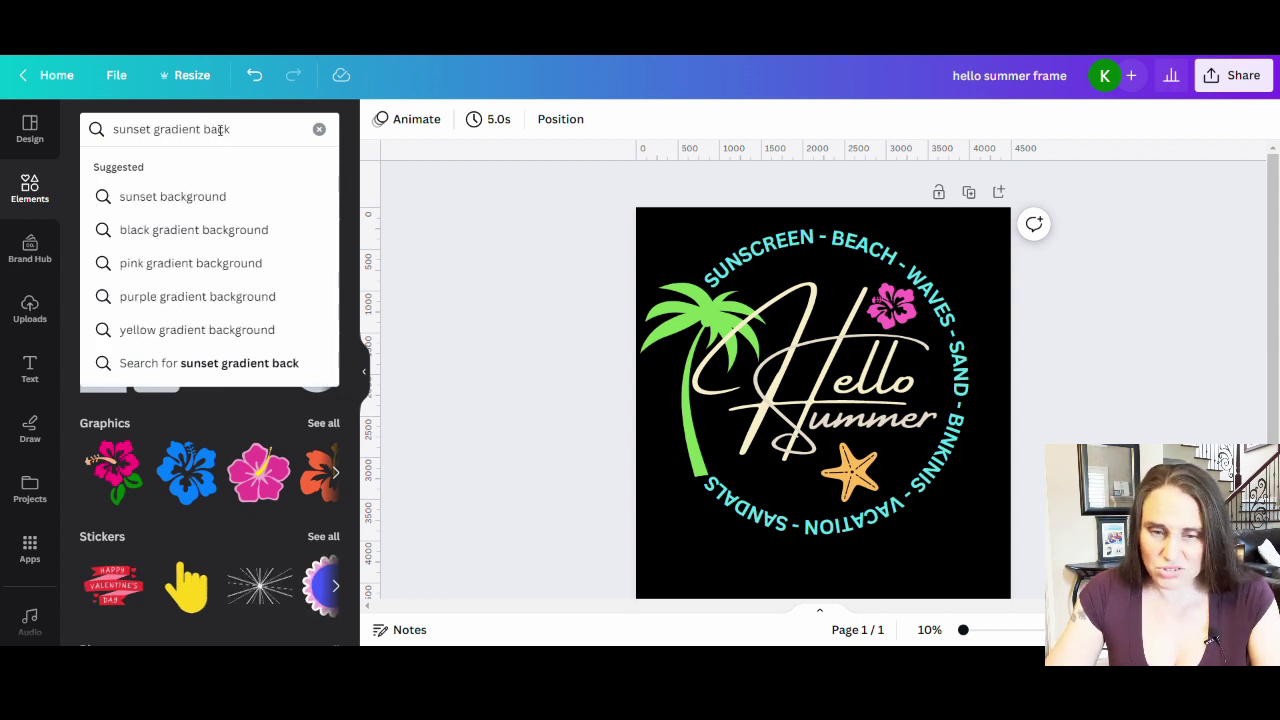
text(ground)
key(Return)
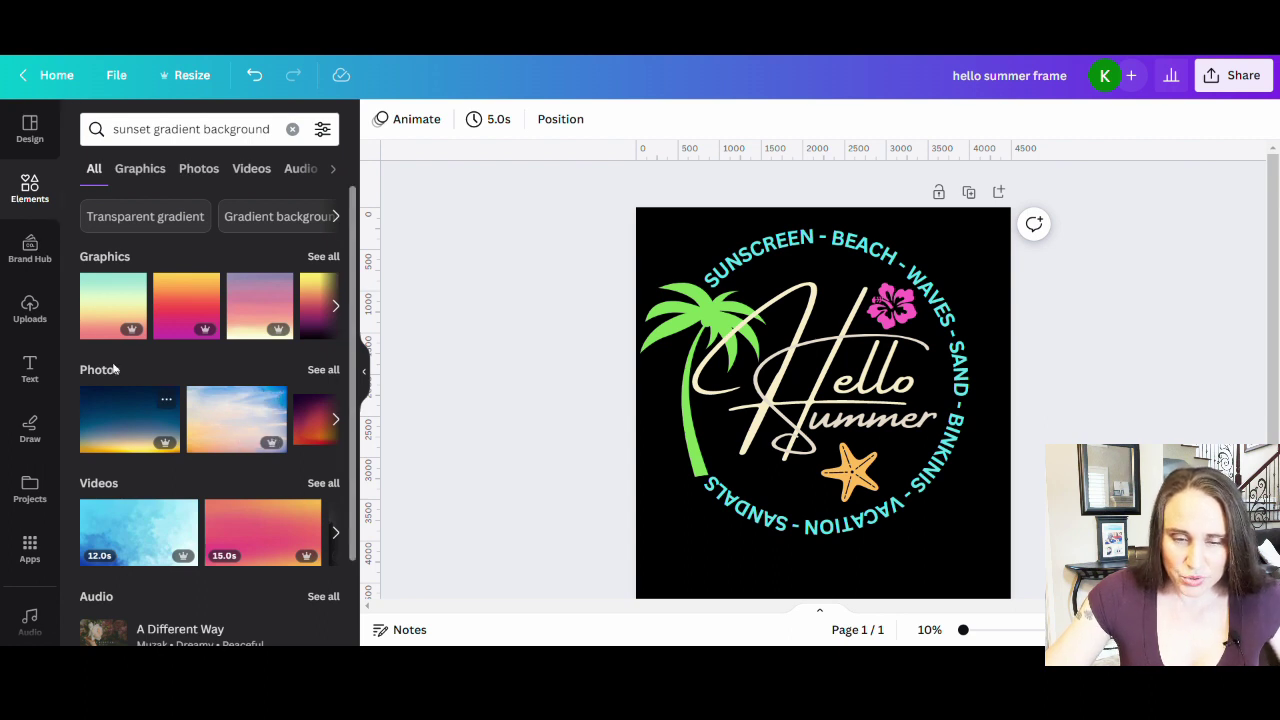
click(323, 370)
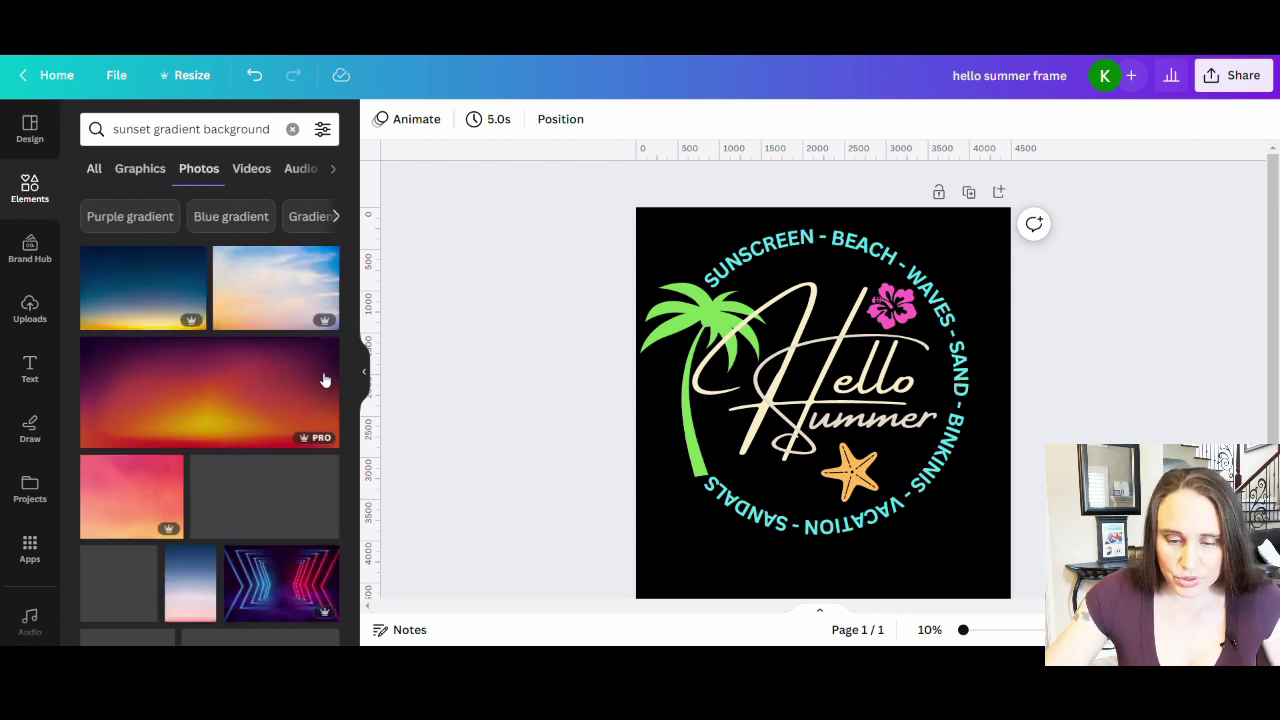
scroll(146, 280, down, 2)
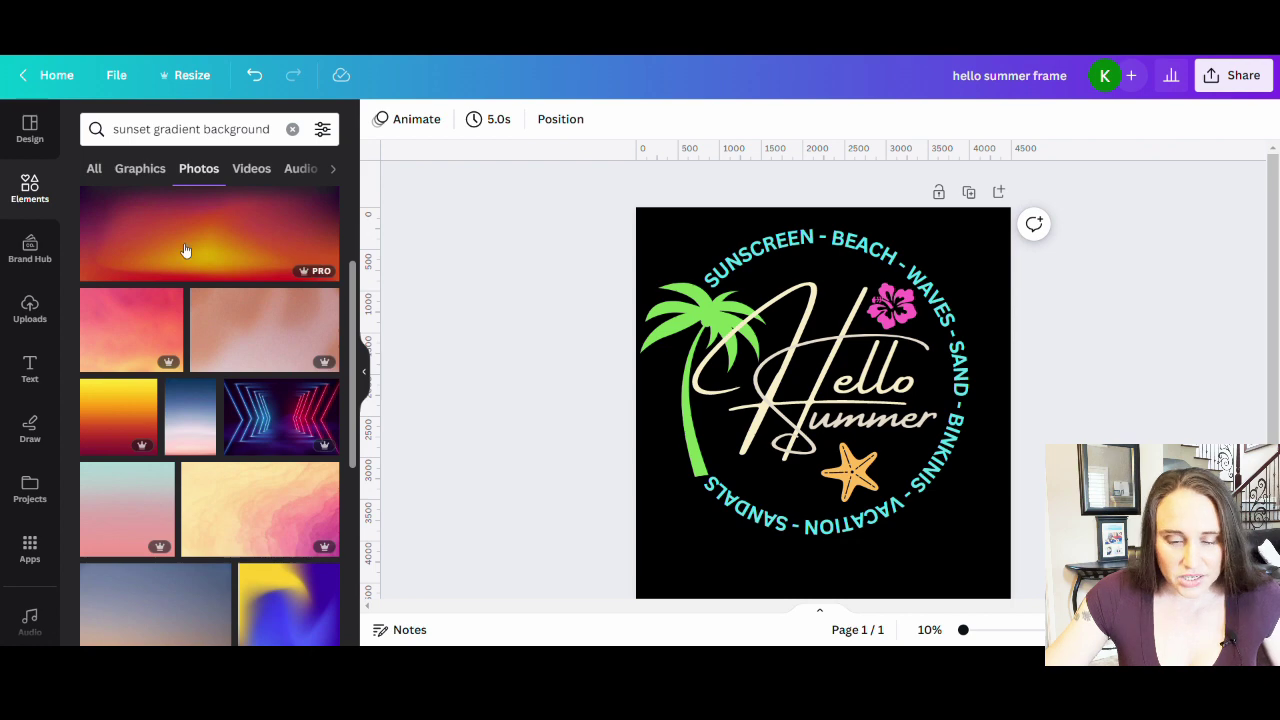
scroll(186, 251, down, 5)
scroll(226, 358, down, 5)
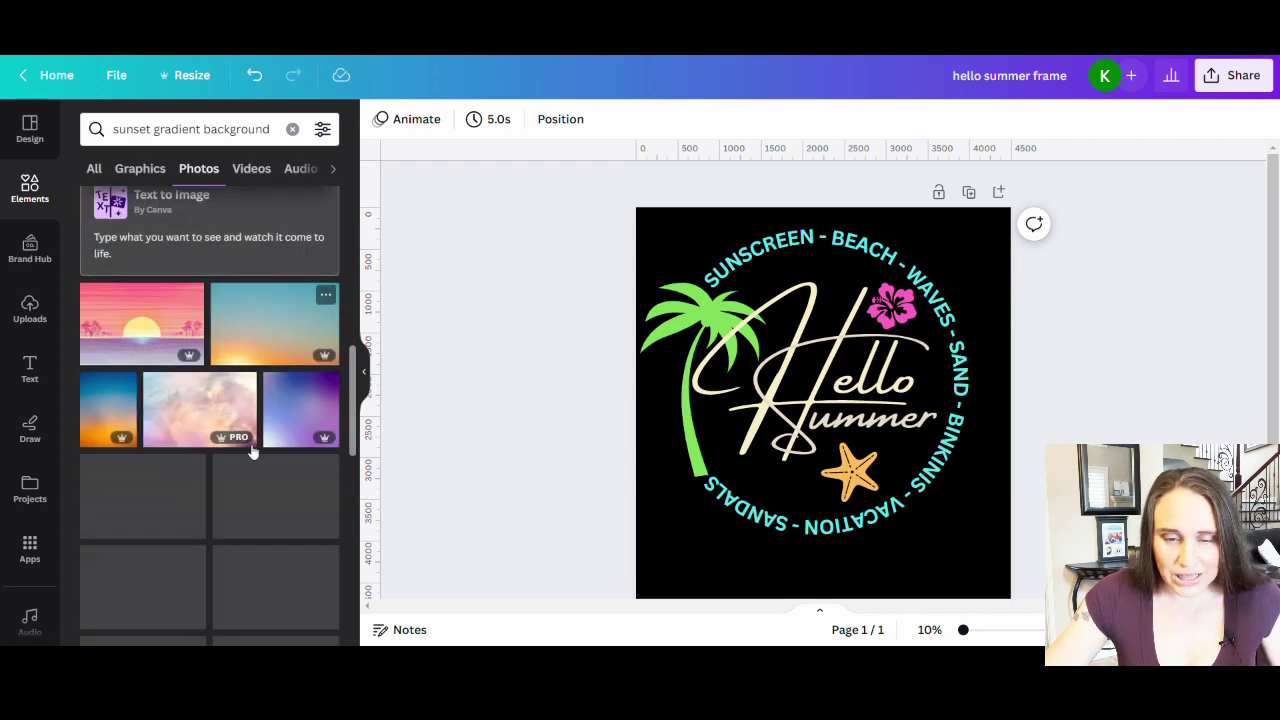
click(140, 168)
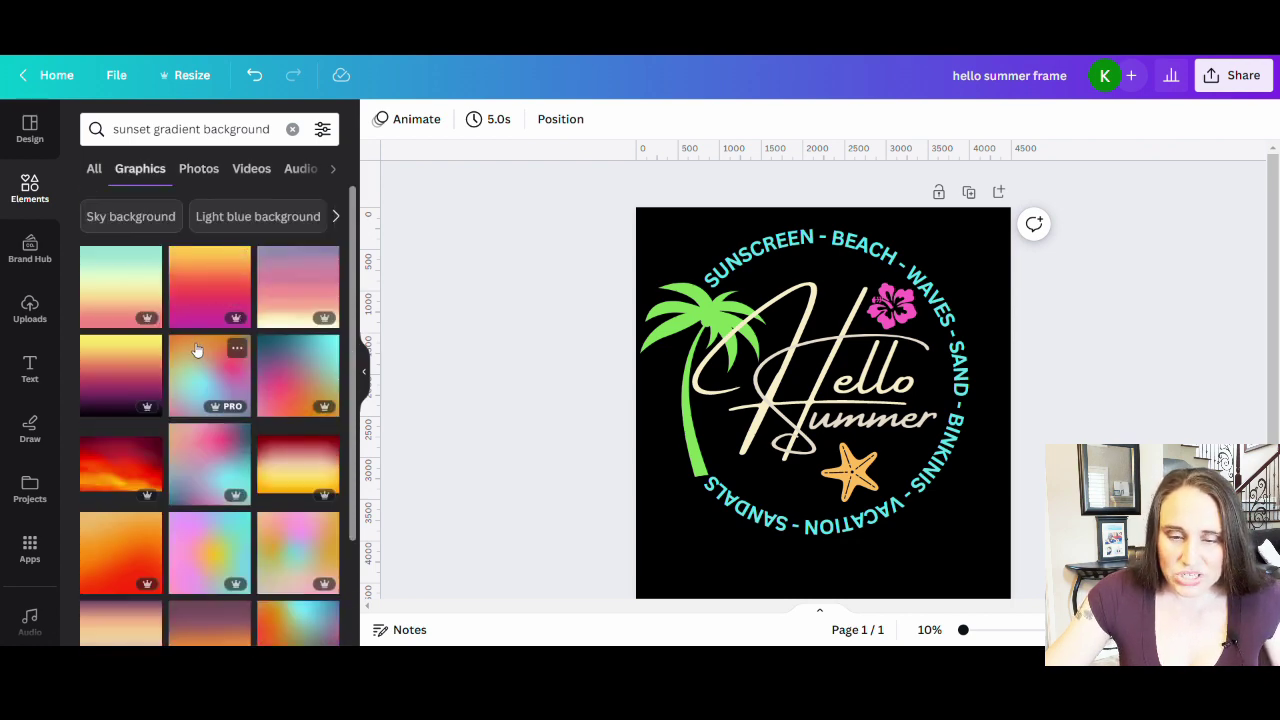
click(209, 290)
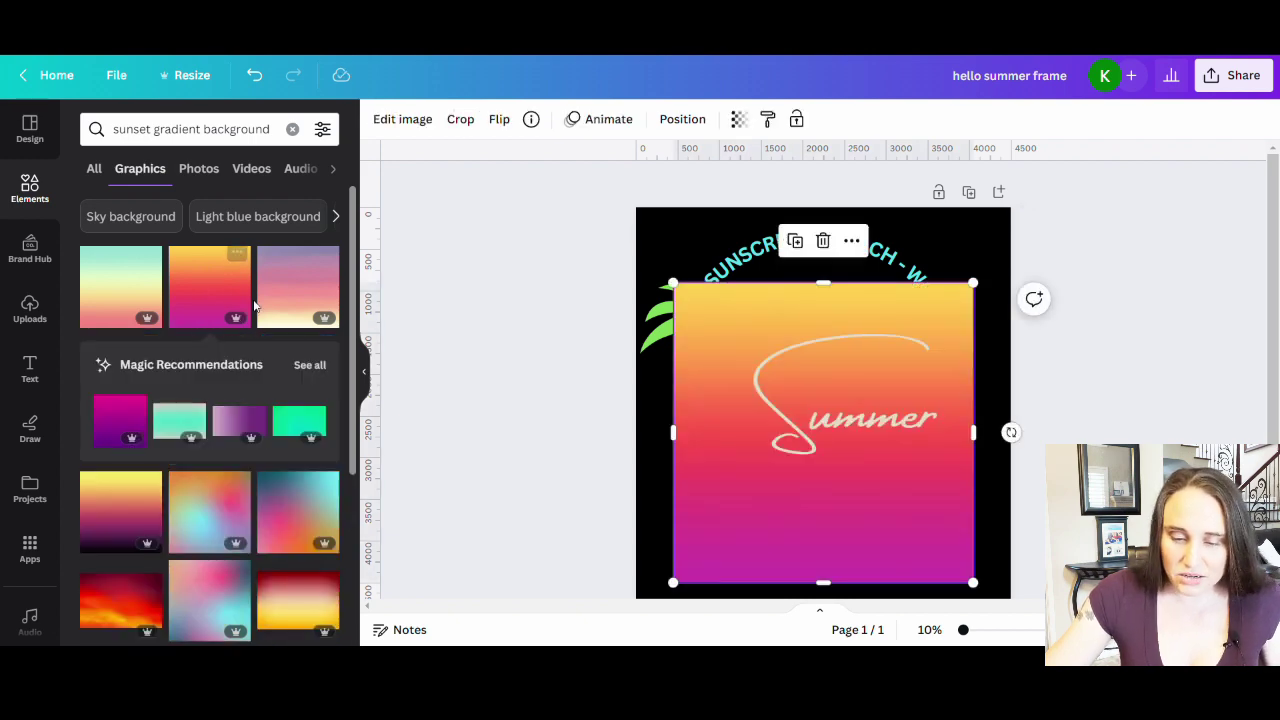
scroll(240, 350, down, 10)
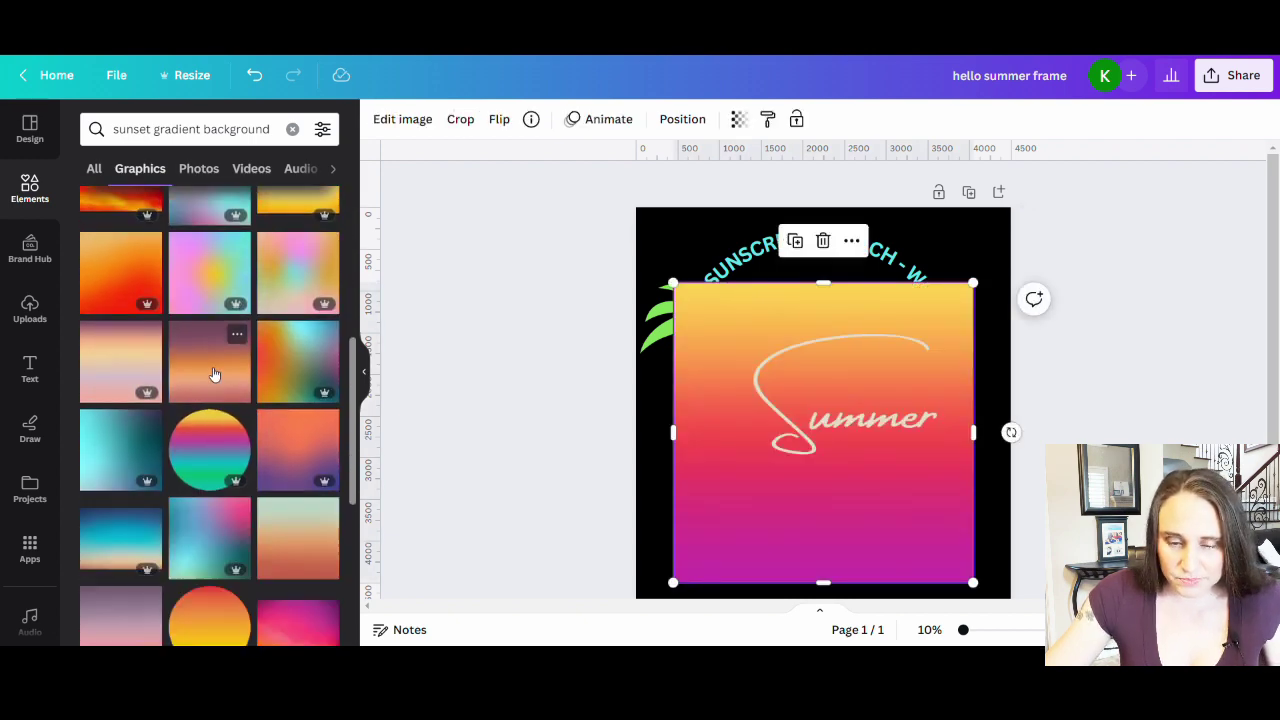
drag(750, 541, 330, 464)
Add the round yellow, pink, teal and green gradient graphic and bring it forward in front of the "Summer" text.
click(215, 462)
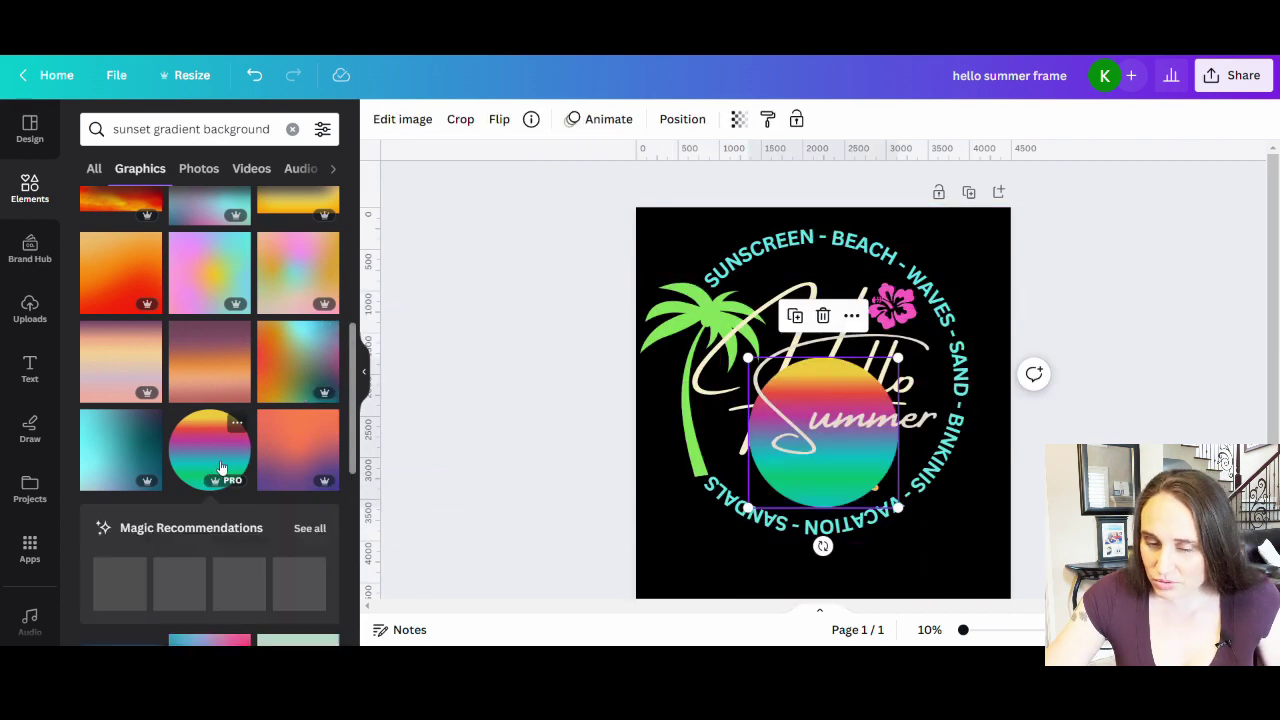
click(862, 488)
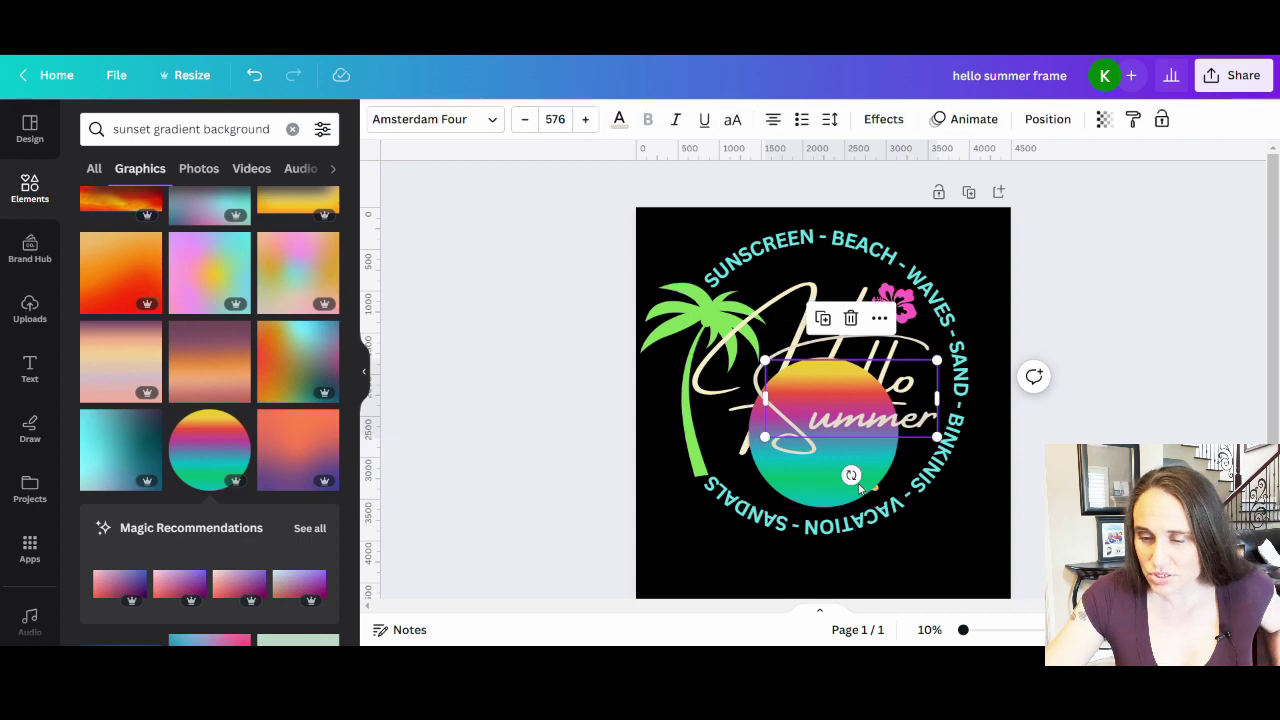
click(832, 502)
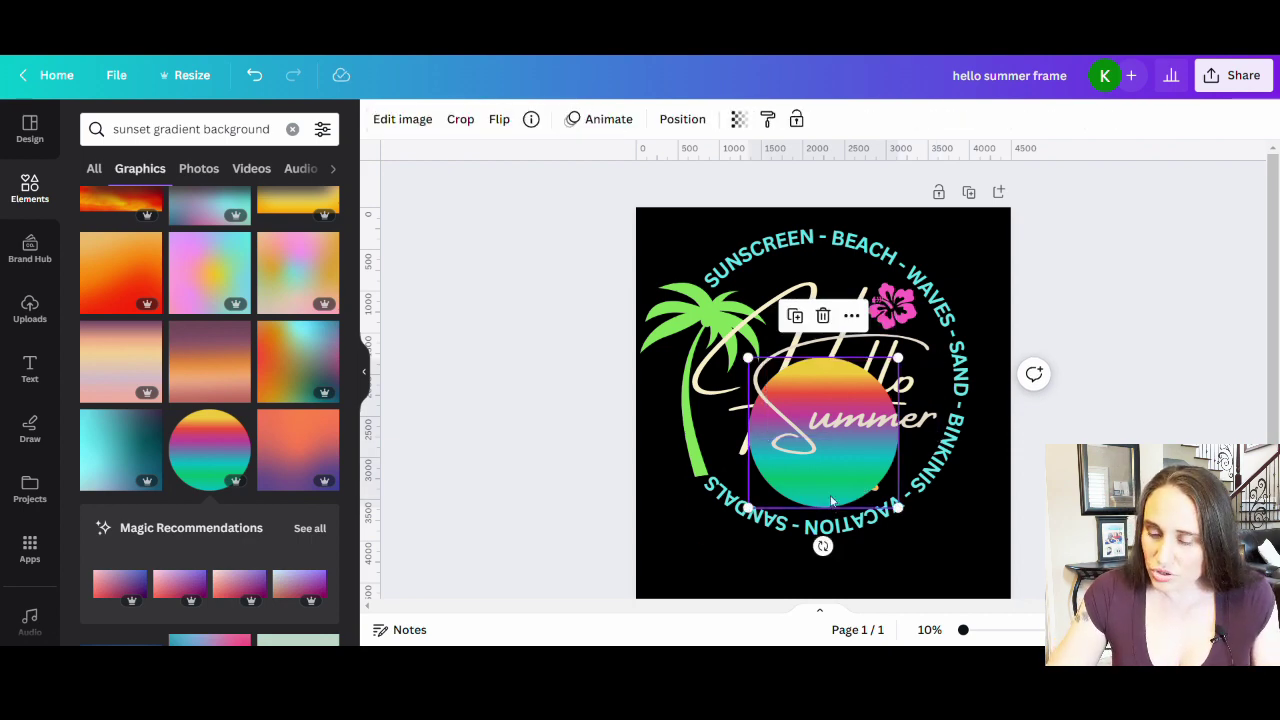
key(ctrl+])
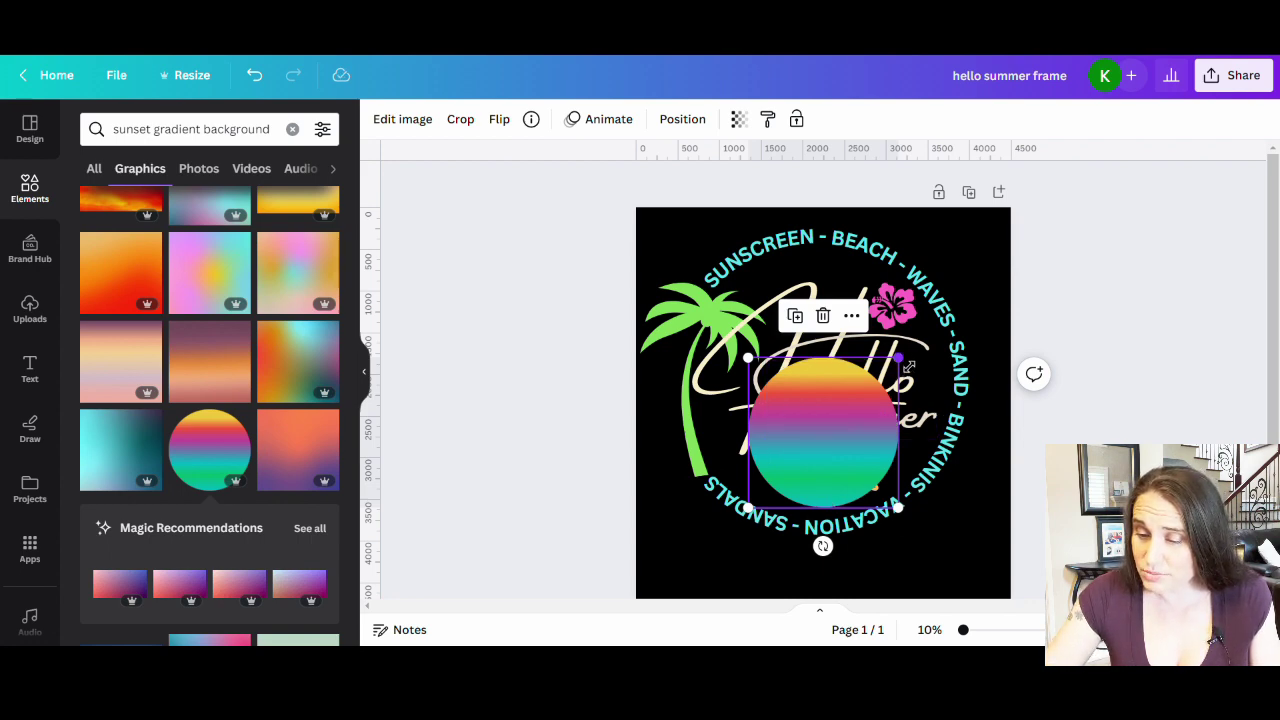
Enlarge the gradient circle and move it so it covers all of the artwork.
drag(908, 367, 1097, 257)
drag(831, 466, 760, 470)
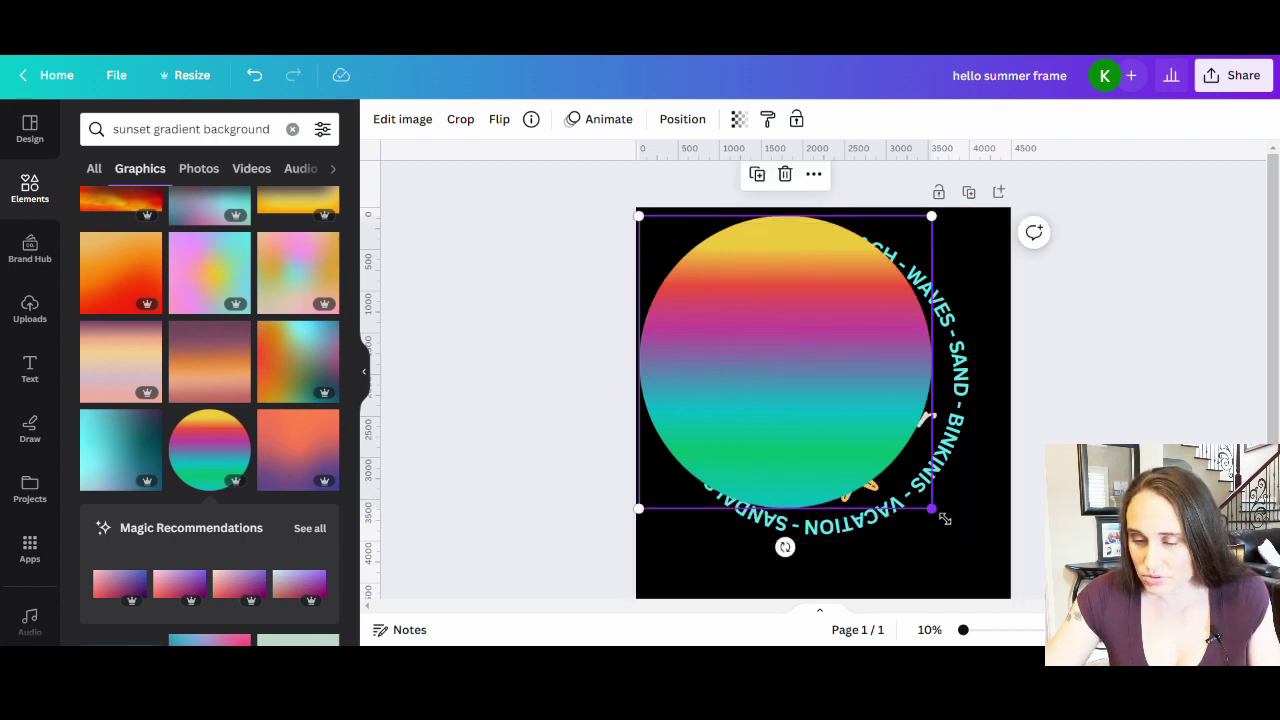
drag(931, 508, 1012, 594)
drag(860, 520, 844, 505)
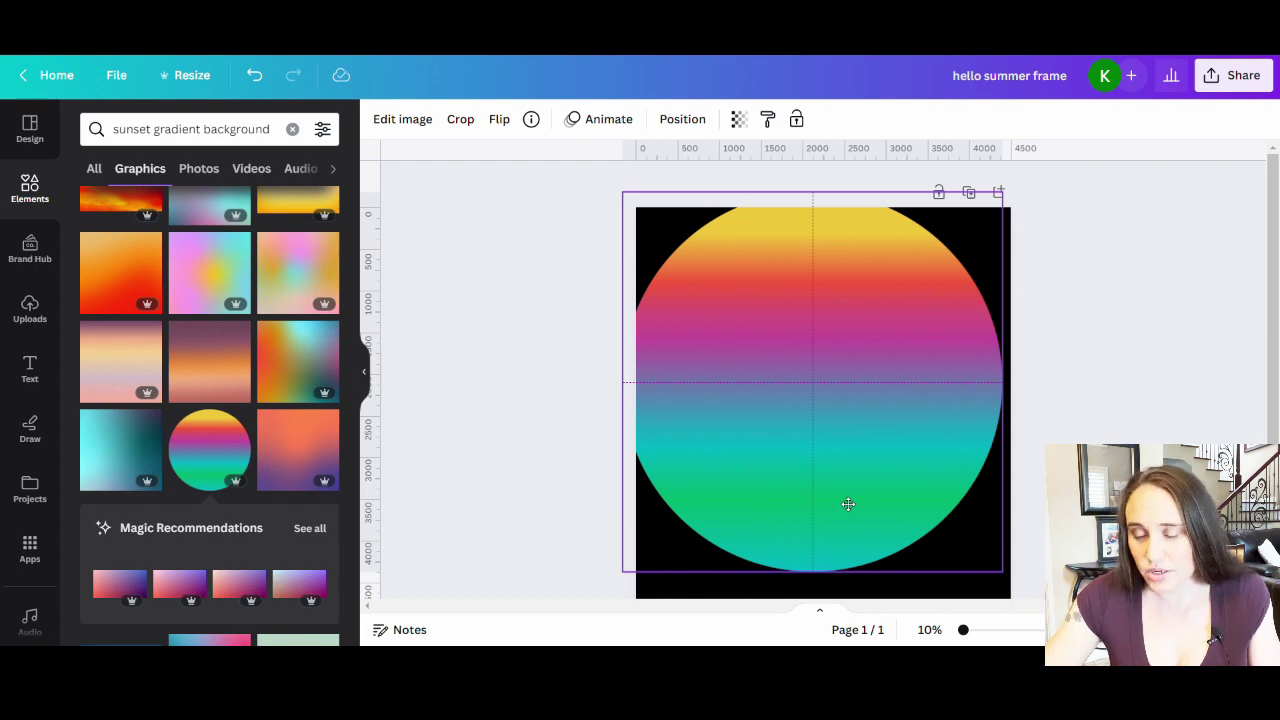
drag(848, 504, 848, 504)
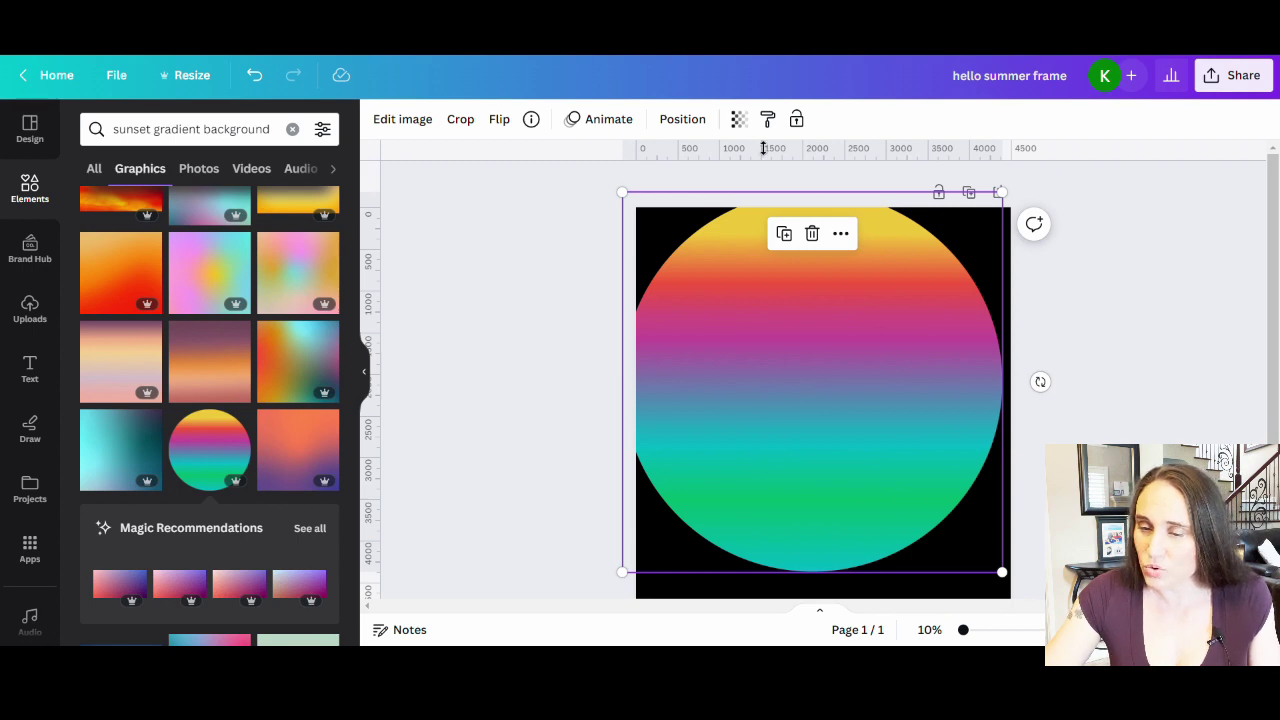
Set the gradient circle's transparency to 68 and shrink it slightly to fit more closely over the artwork.
click(738, 119)
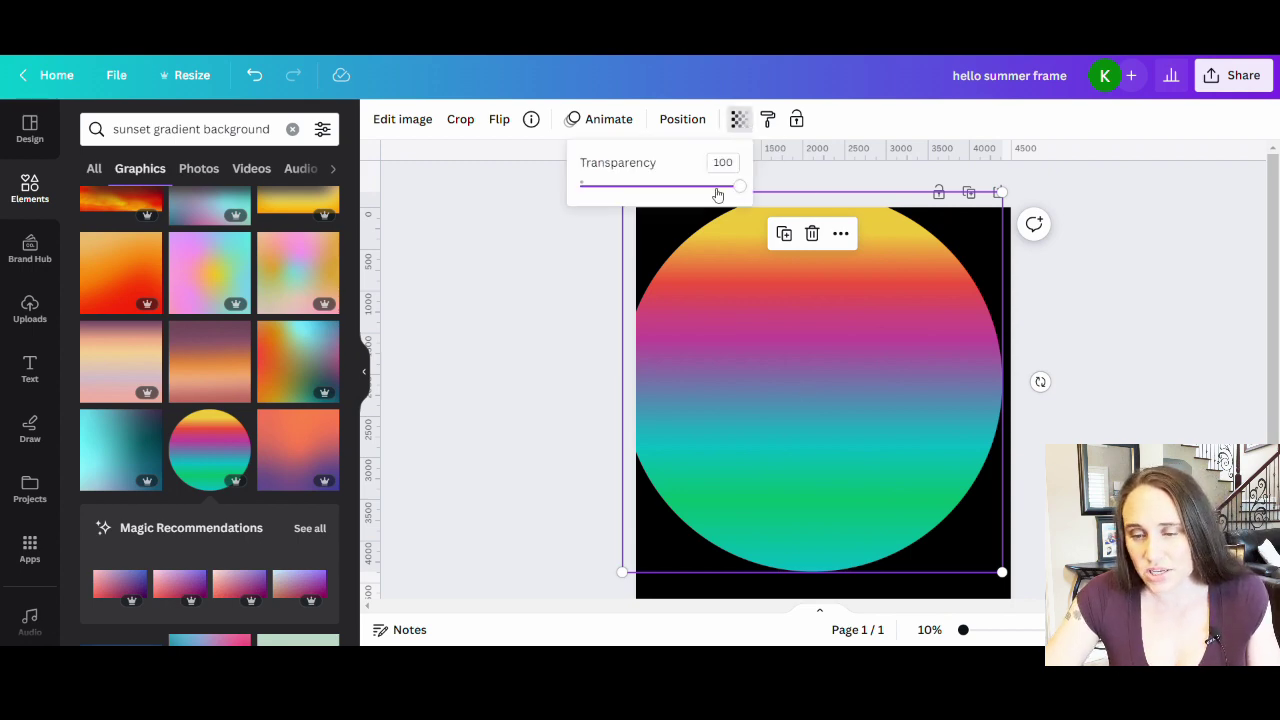
drag(710, 194, 693, 193)
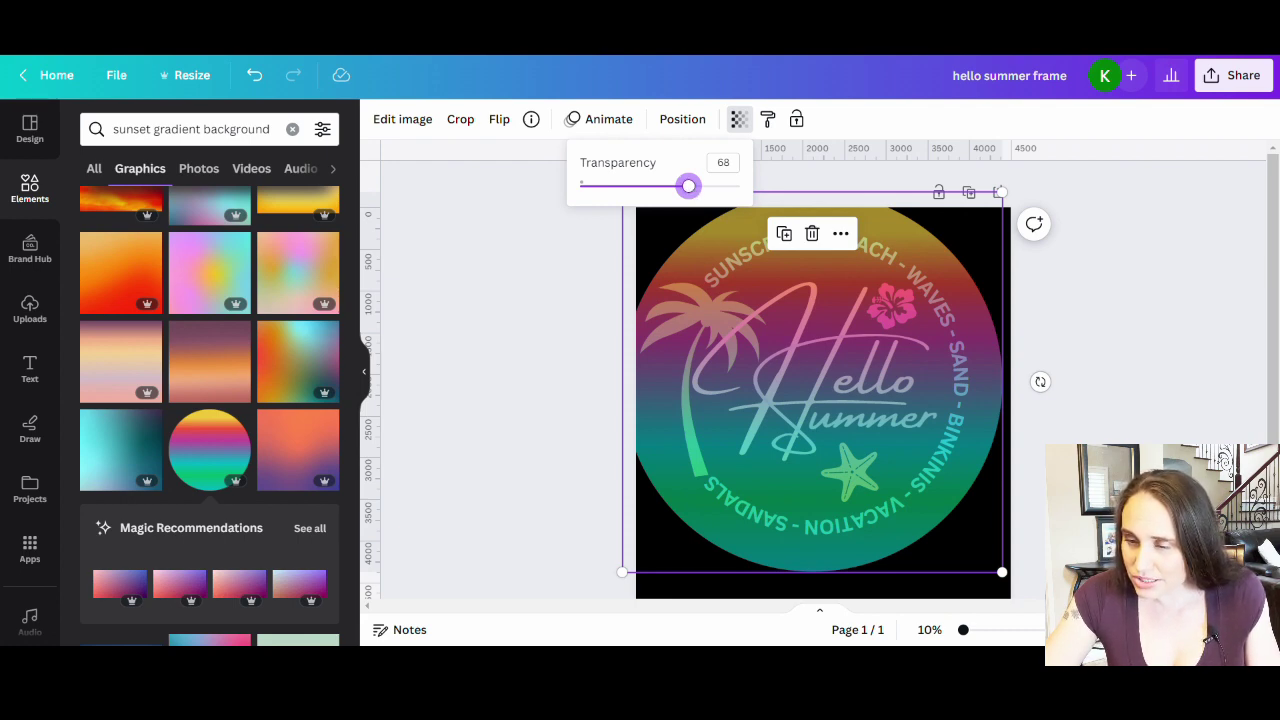
key(Escape)
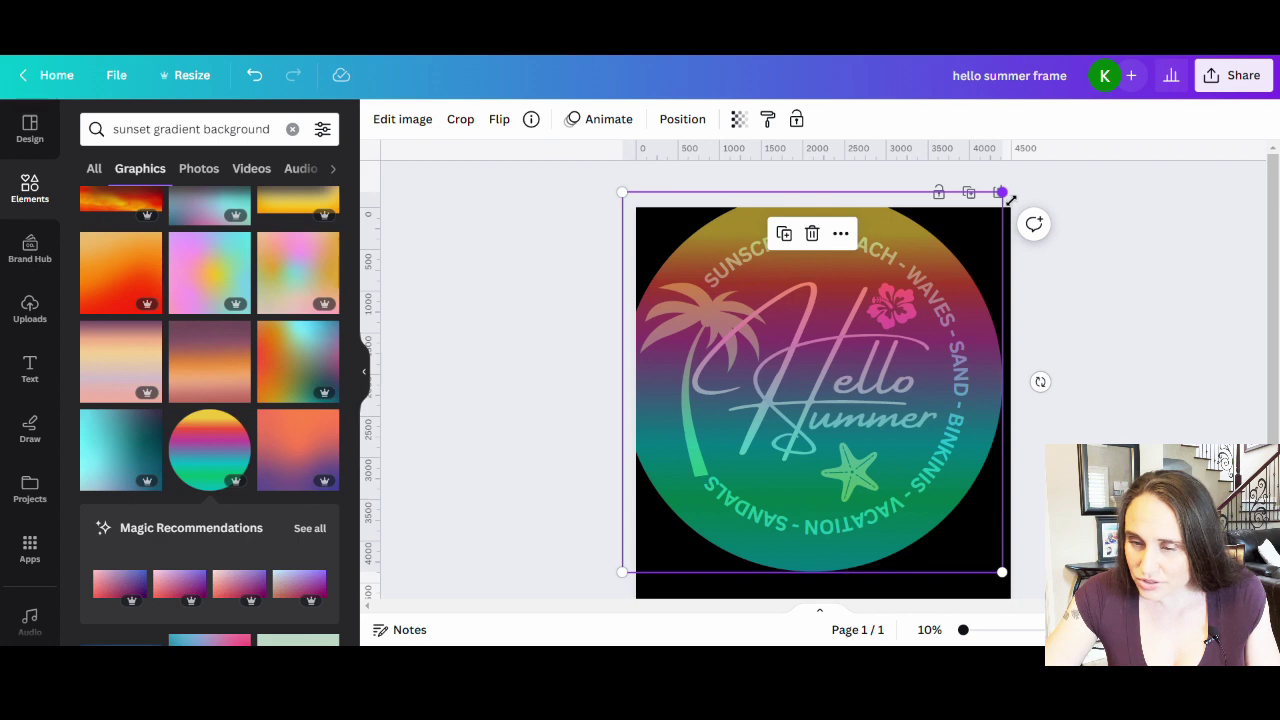
drag(1010, 200, 997, 208)
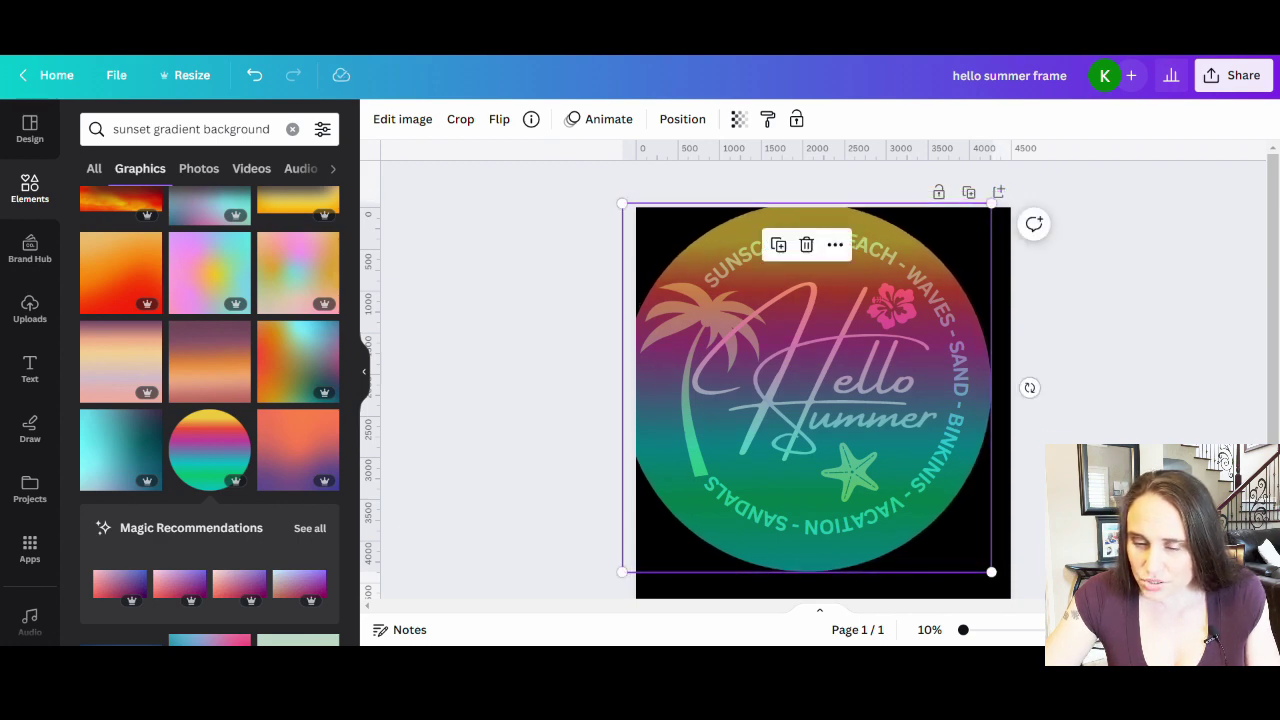
Shrink the gradient circle until it fits closely around the artwork and set its transparency to 100.
drag(623, 572, 627, 569)
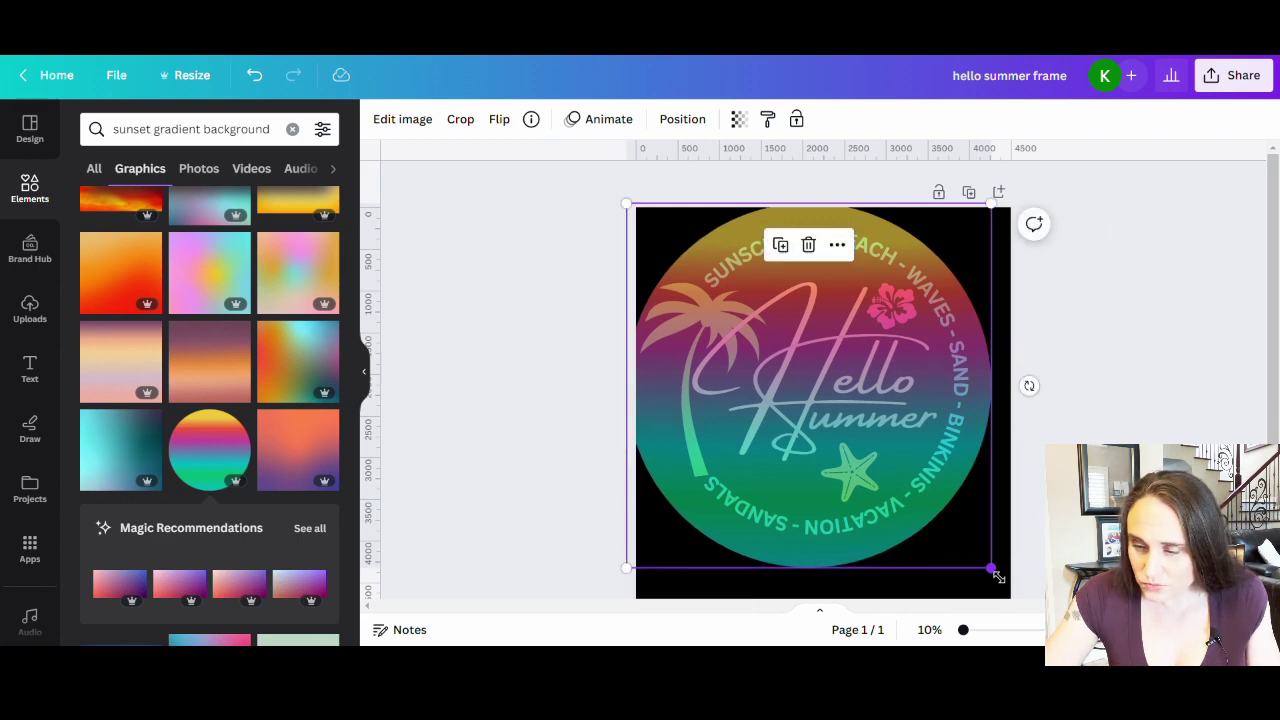
drag(996, 576, 989, 568)
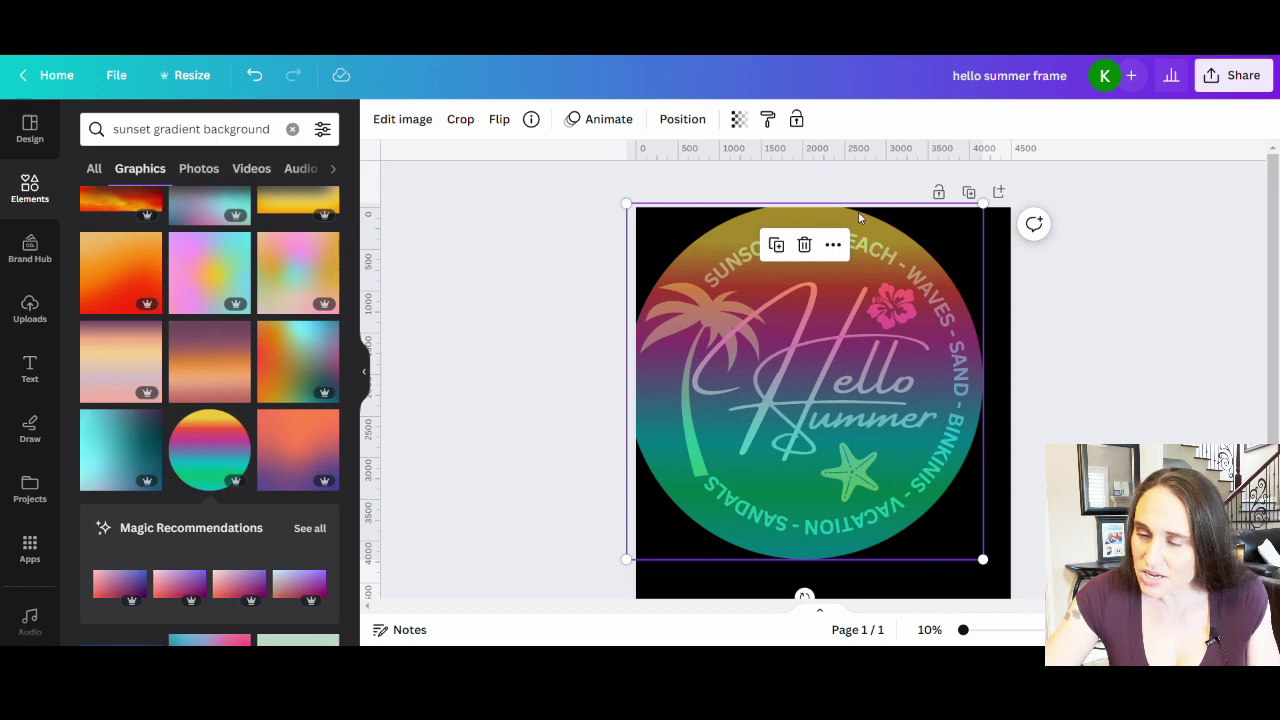
drag(983, 204, 987, 217)
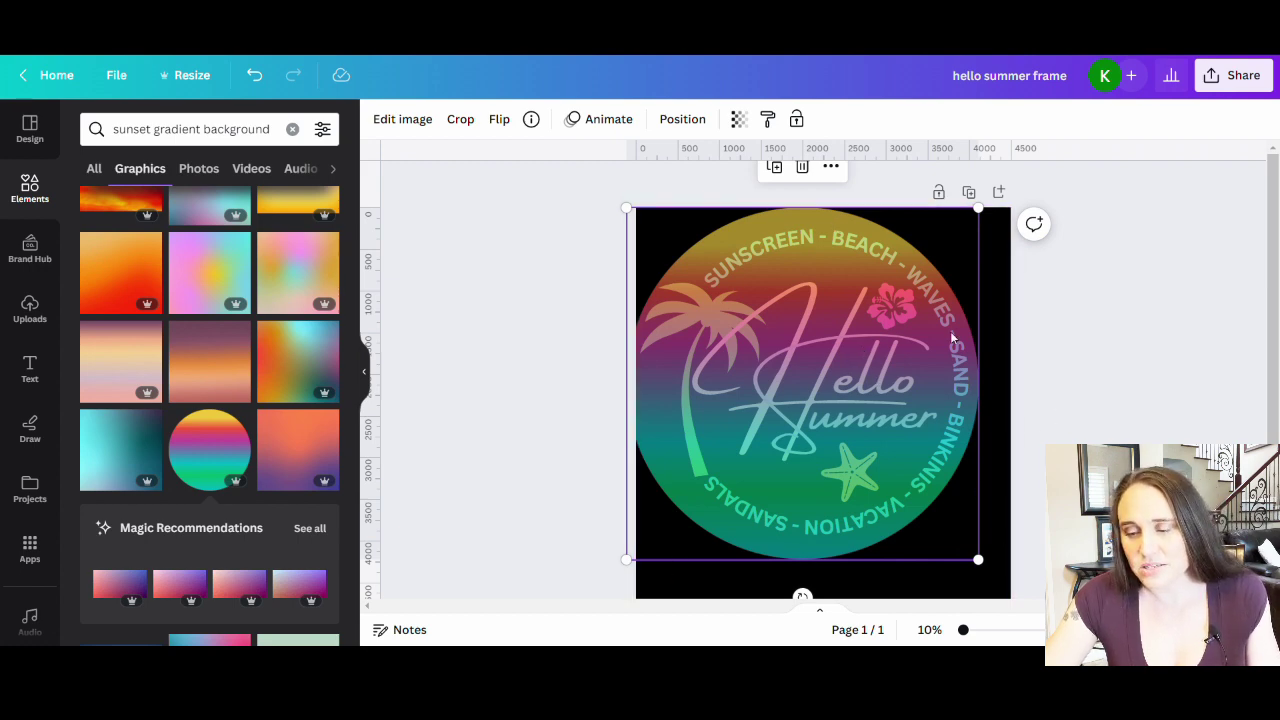
click(741, 124)
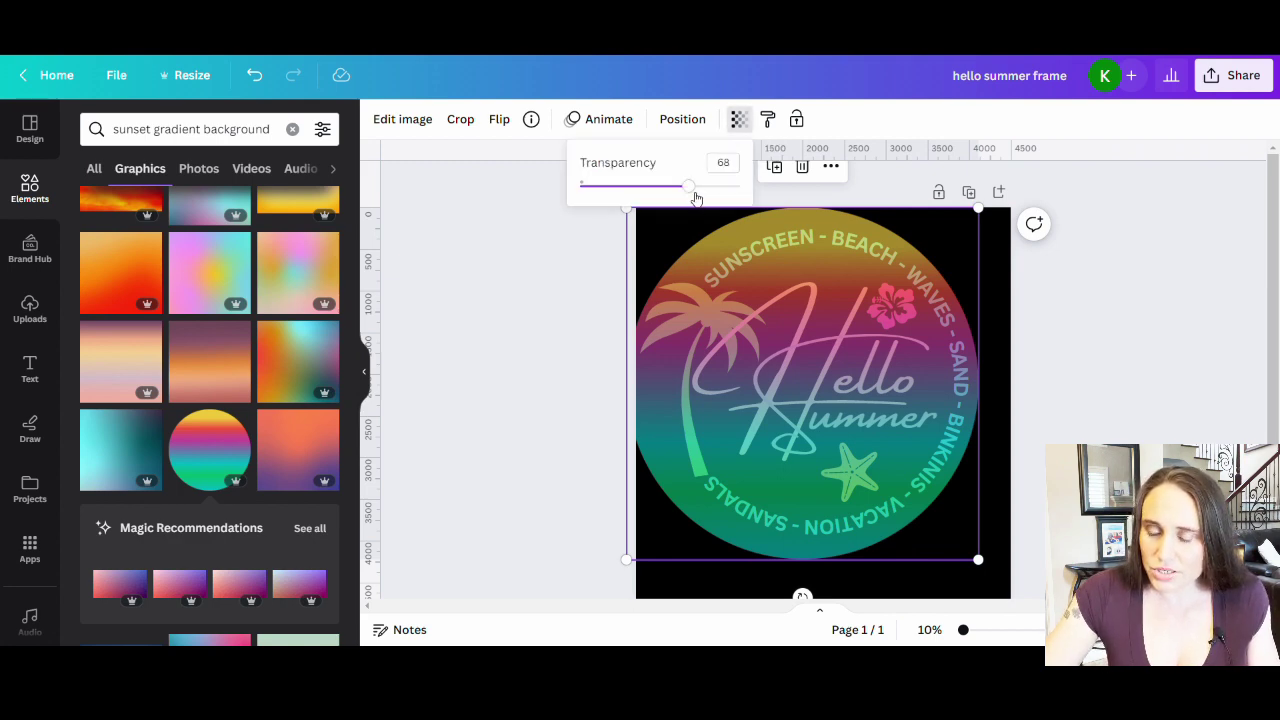
drag(701, 194, 760, 186)
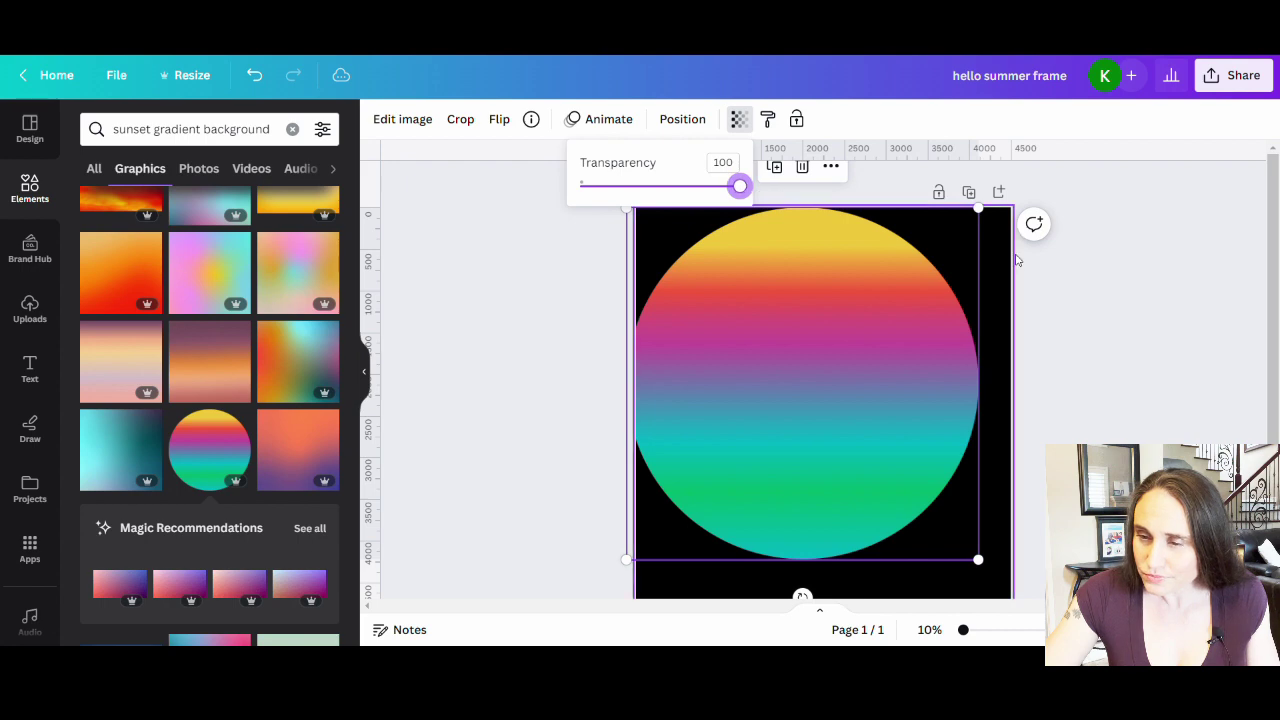
click(1138, 274)
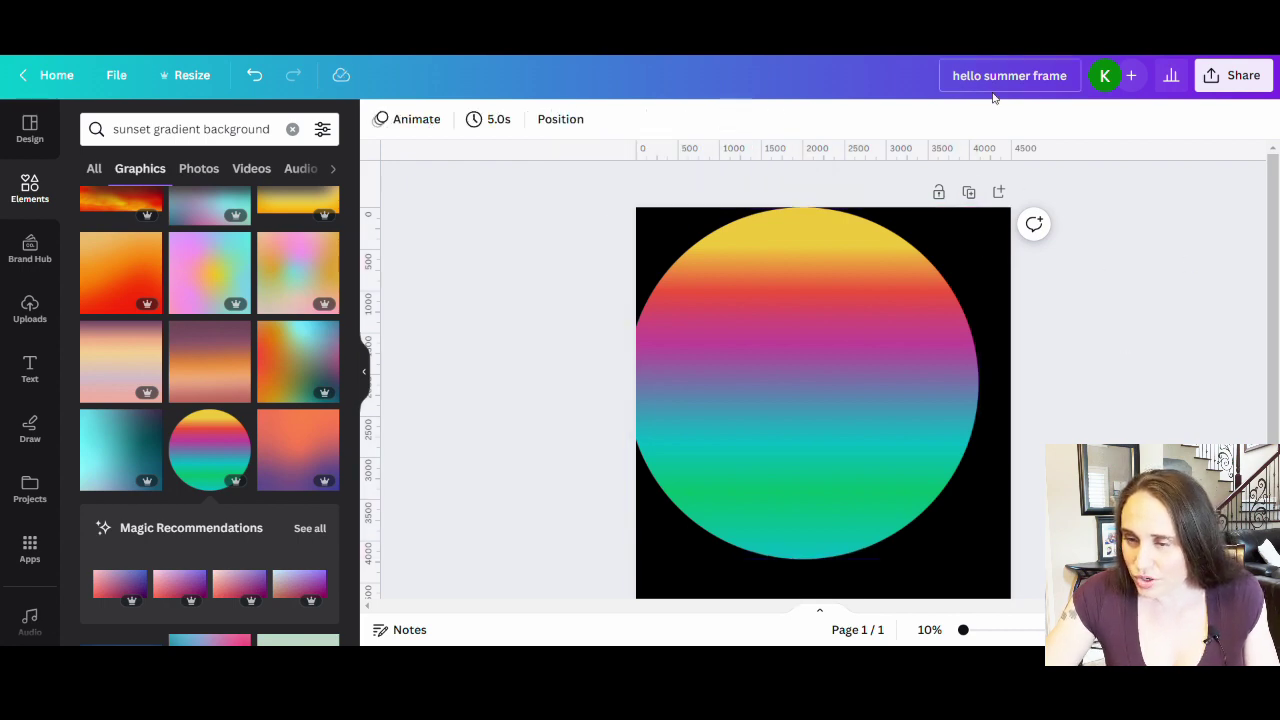
Rename the design as "sunset mask".
drag(957, 78, 1054, 78)
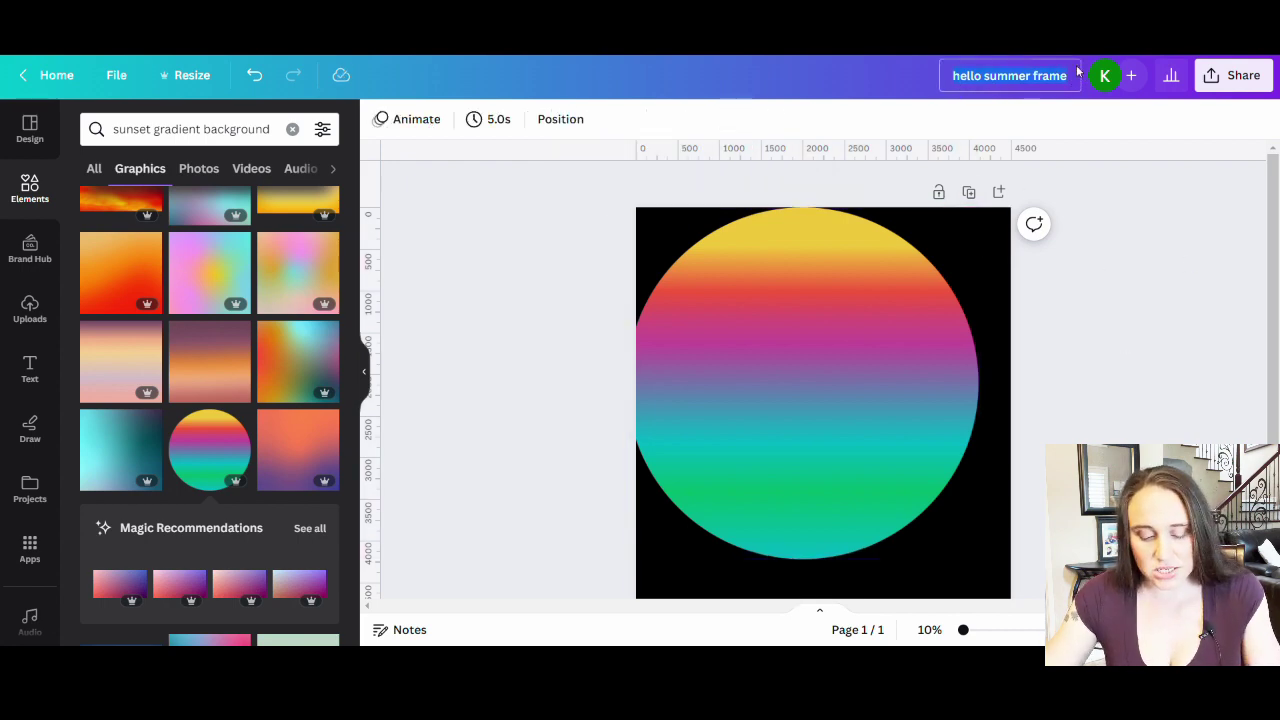
text(sunsj)
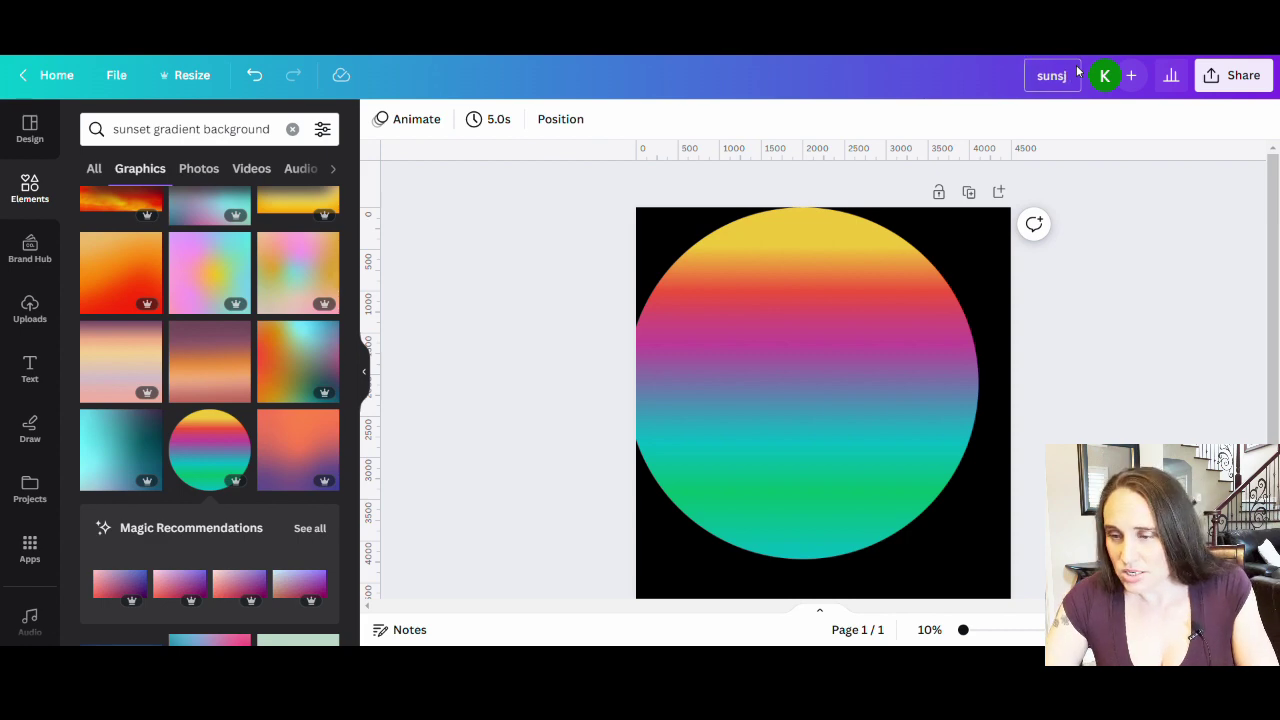
key(BackSpace)
text(et mask)
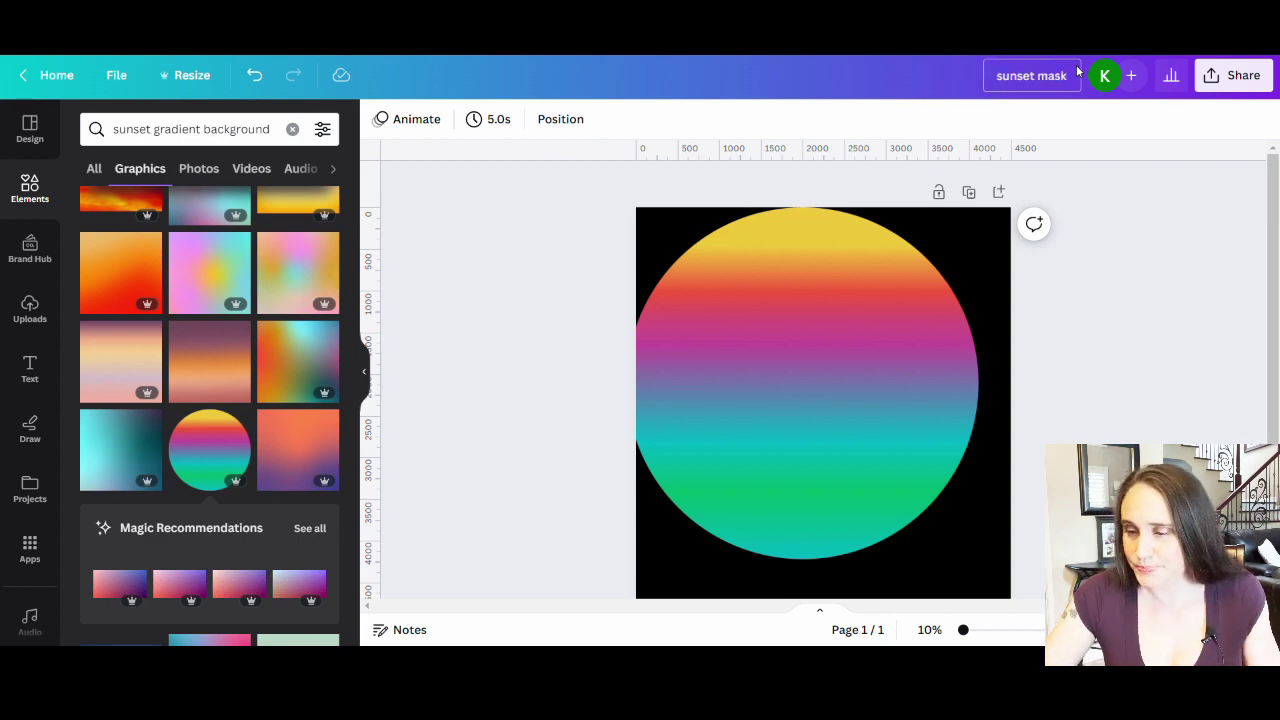
click(1109, 240)
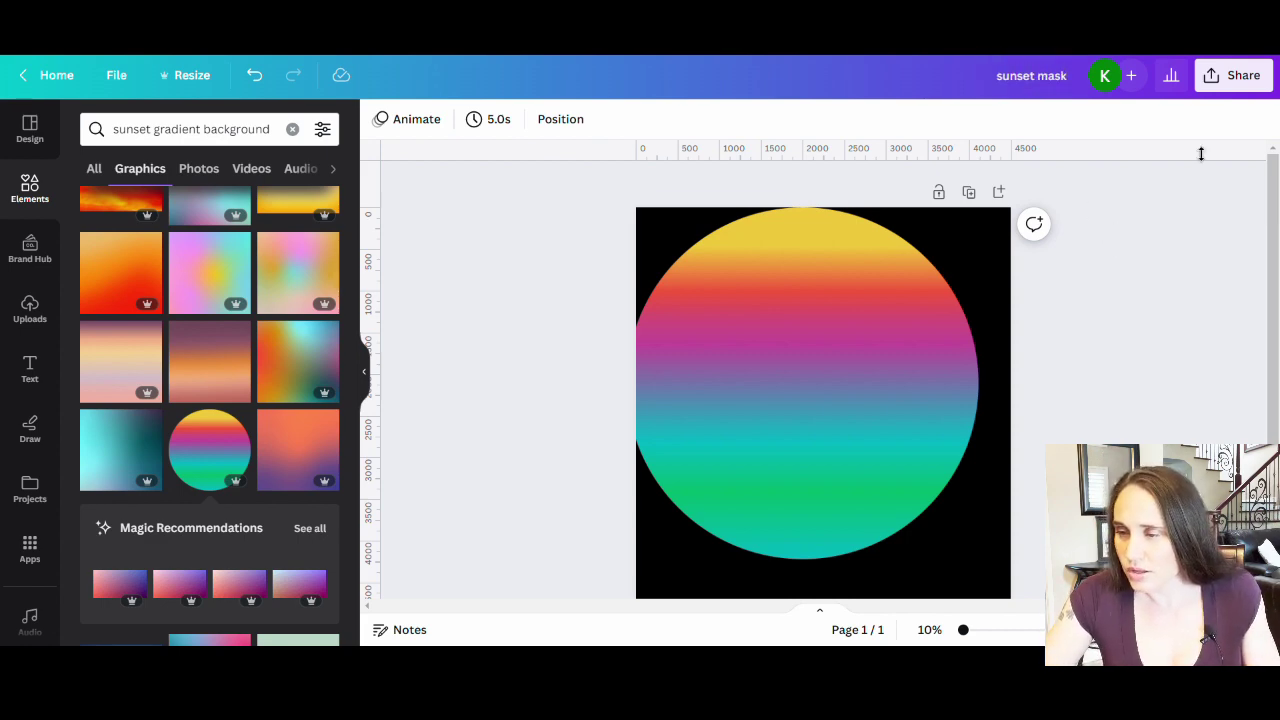
Download the sunset mask design as a PNG at size 1 with its black background kept.
click(1249, 85)
click(990, 500)
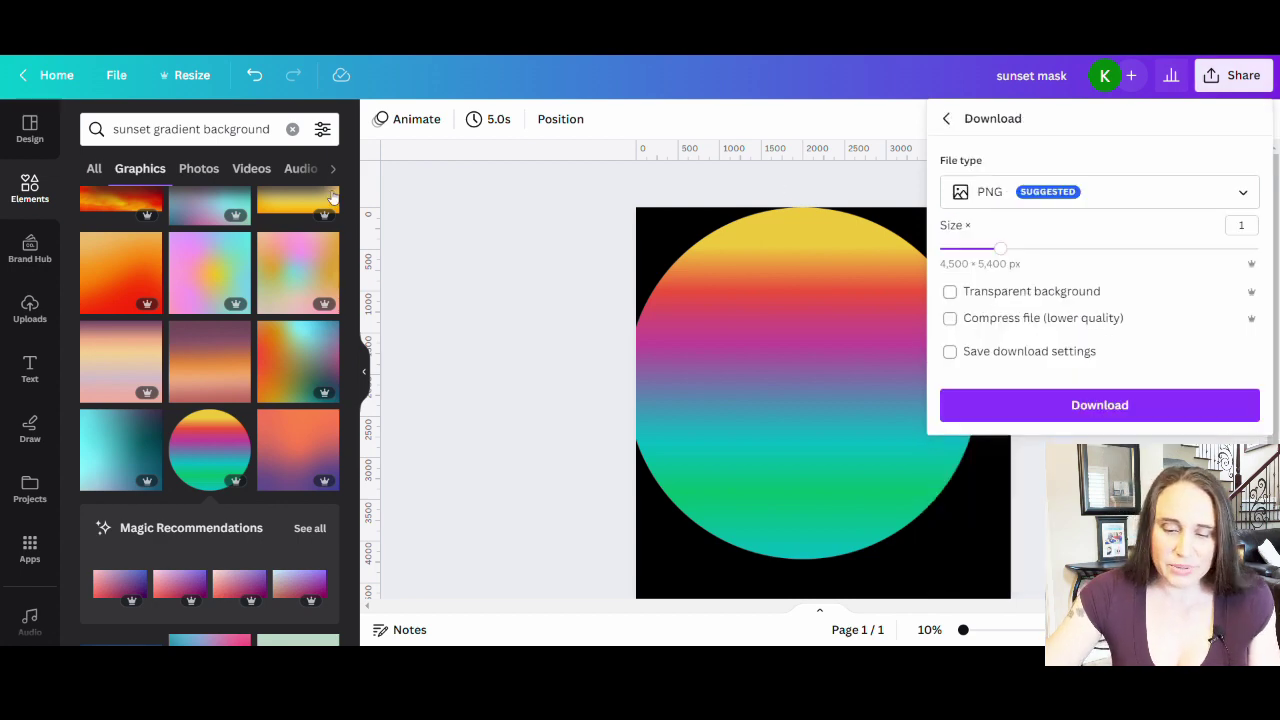
click(1082, 407)
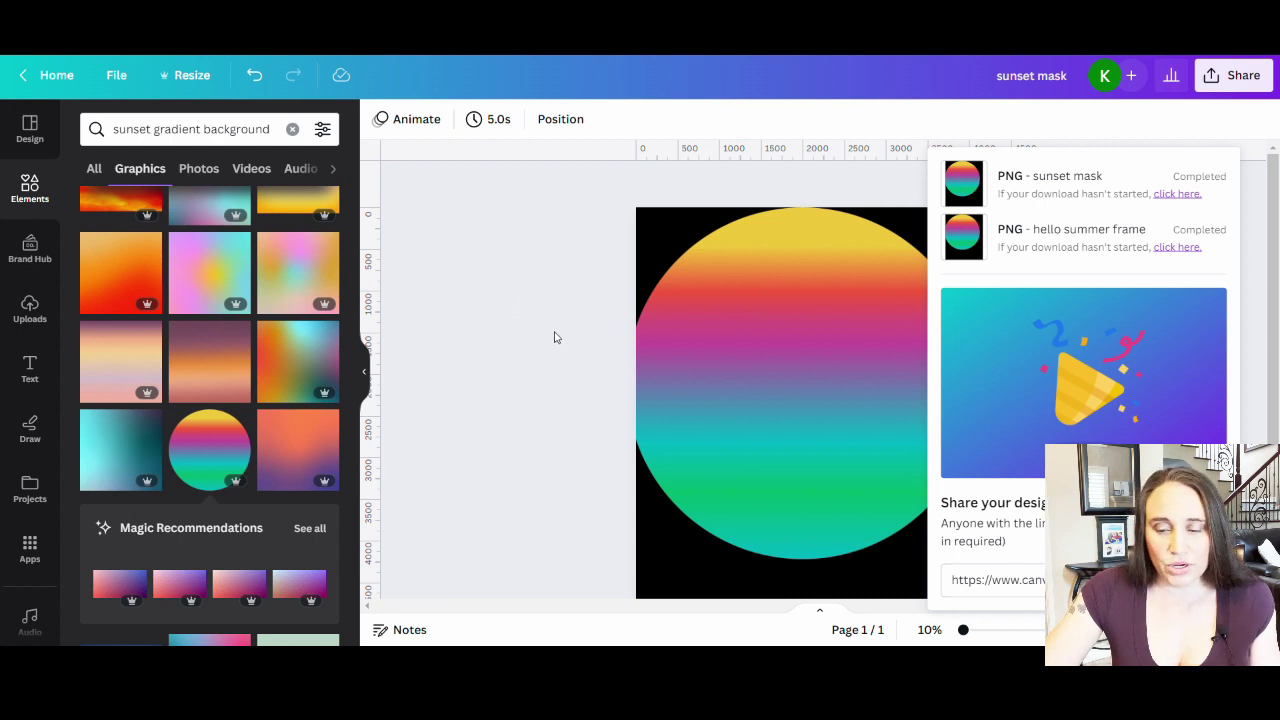
click(528, 405)
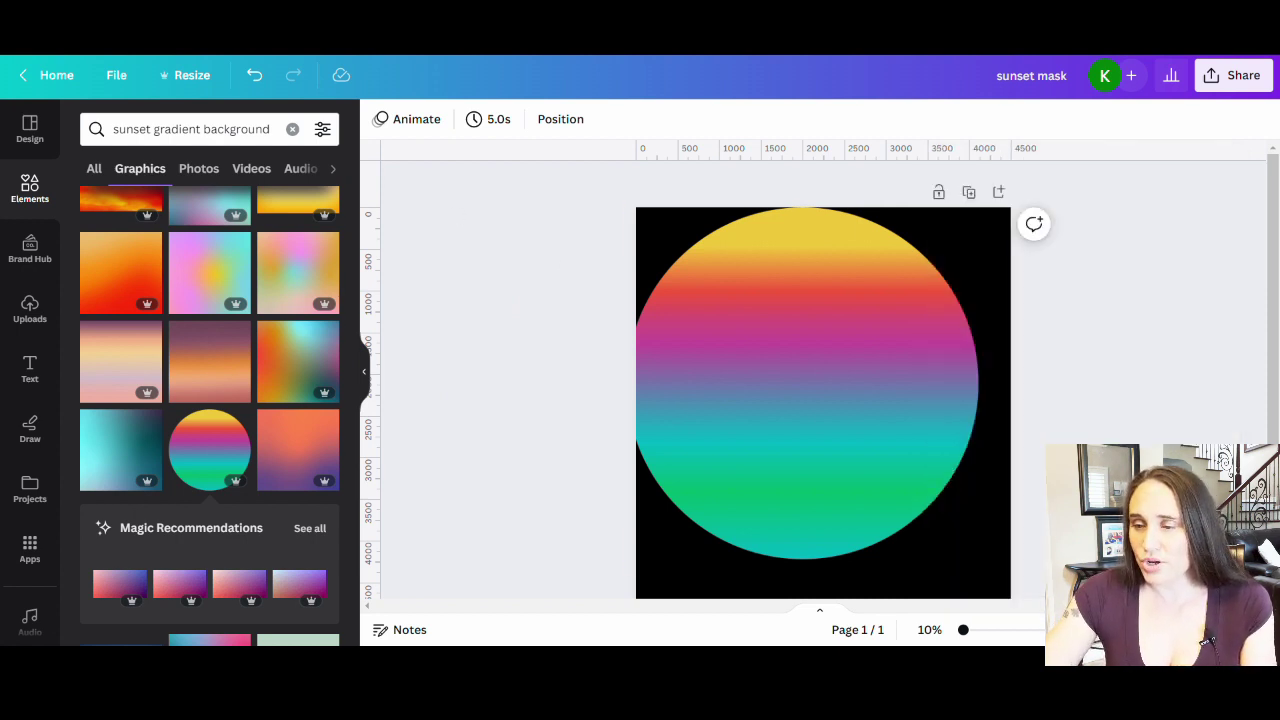
Search Google for "photpea" in a new browser tab and open the Photopea online photo editor.
key(ctrl+t)
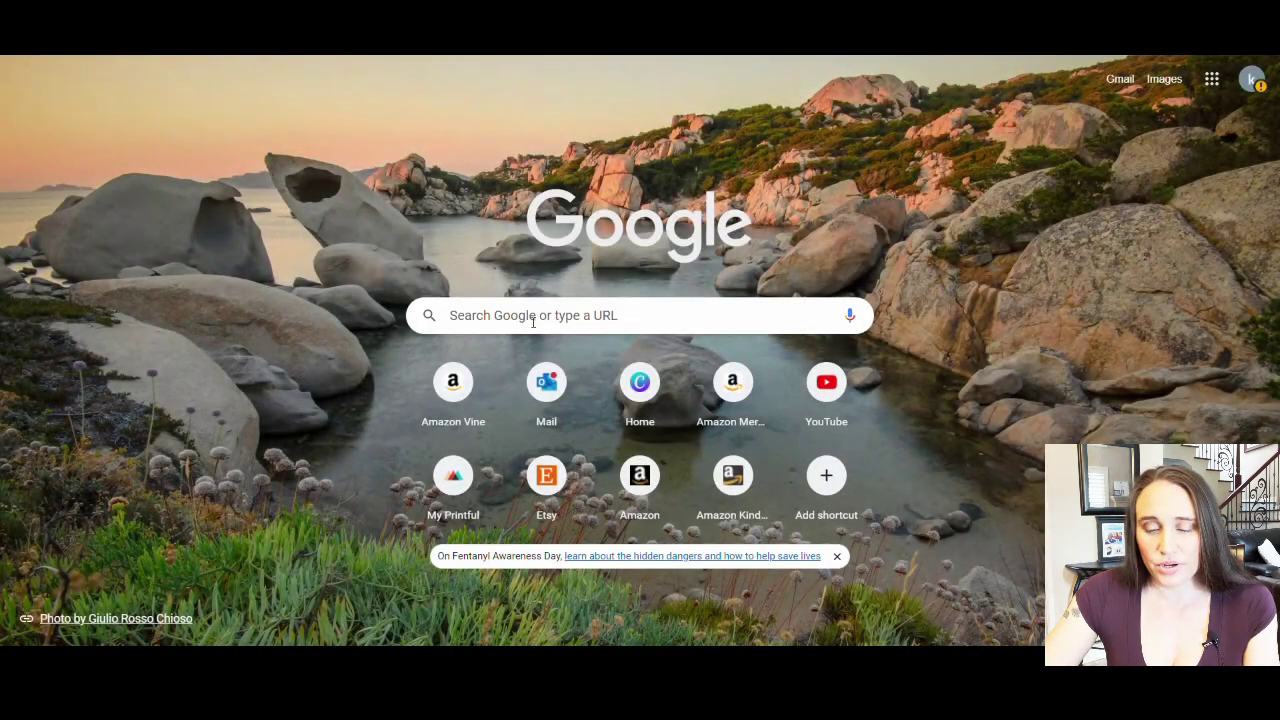
click(533, 322)
text(photpea)
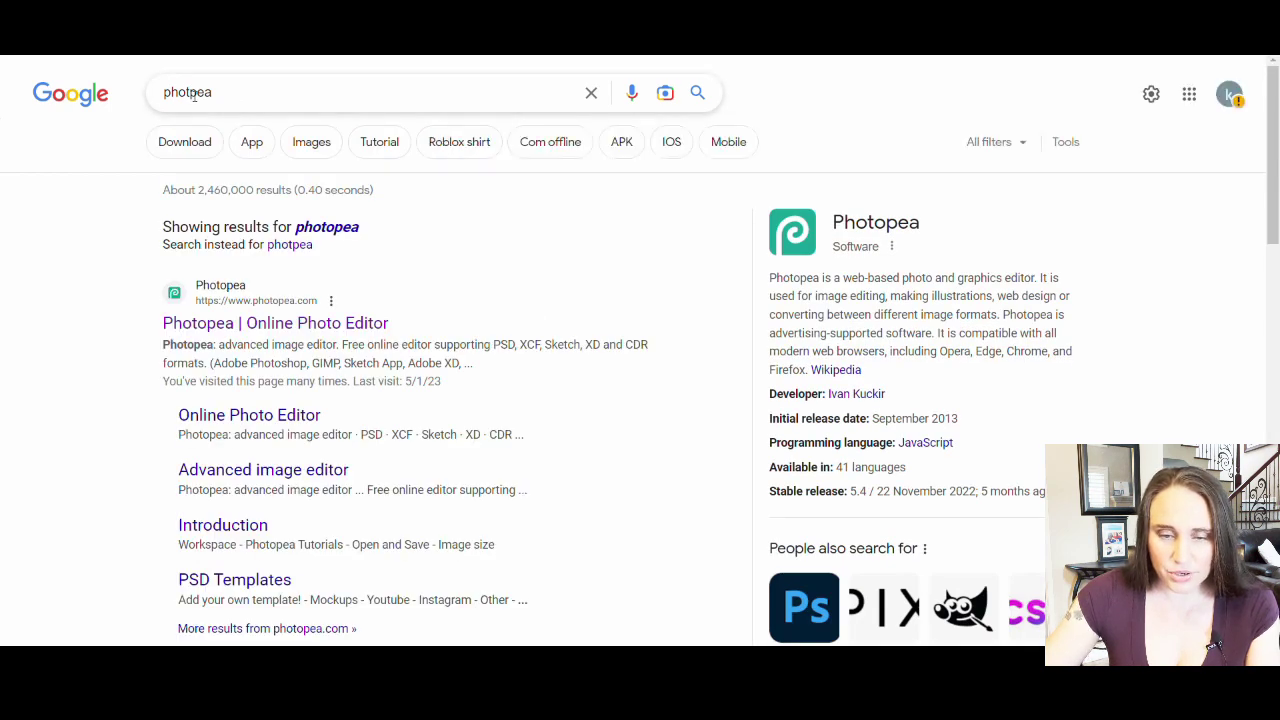
click(307, 321)
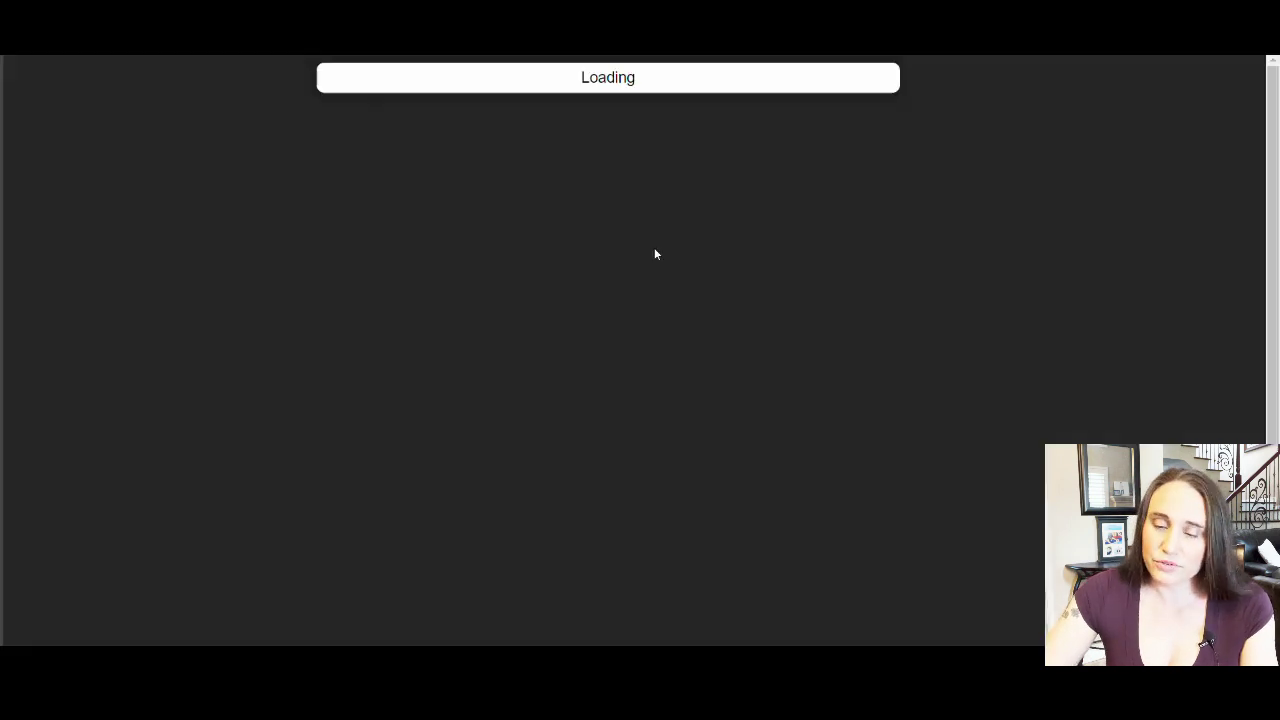
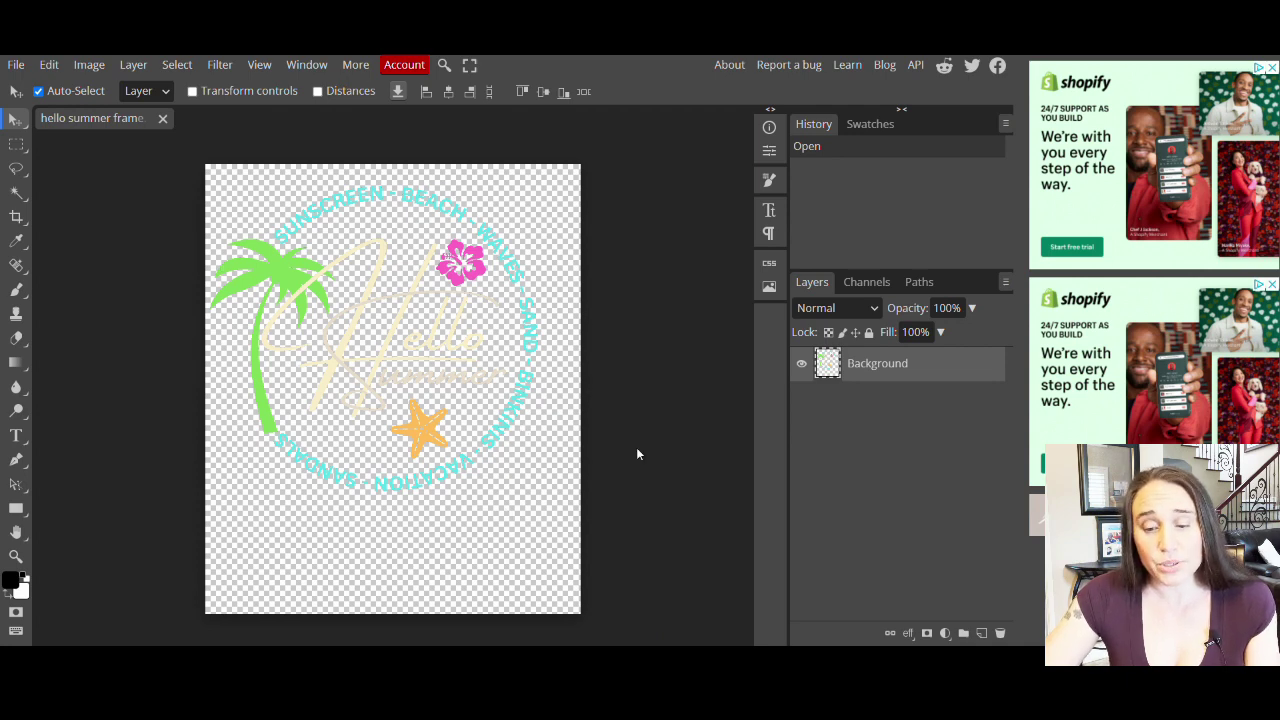
Place the sunset mask image over the Hello Summer artwork and apply it as a clipping mask on the Background layer.
click(16, 66)
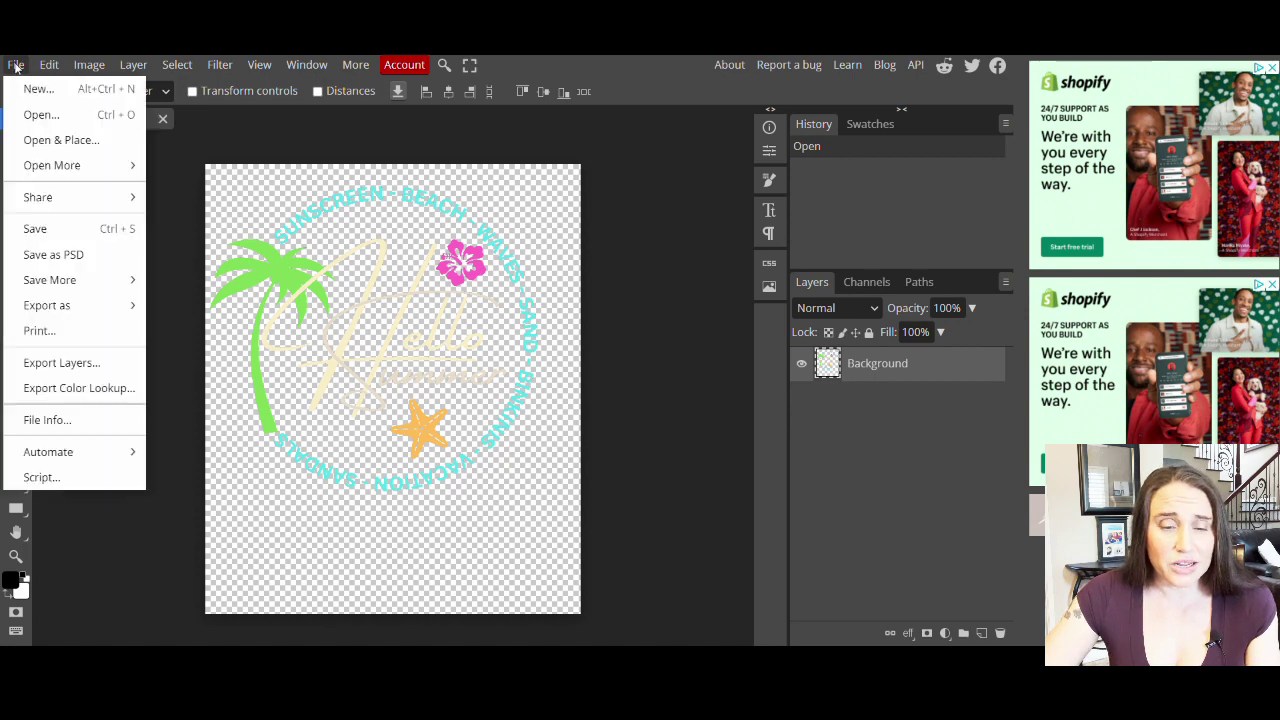
click(38, 142)
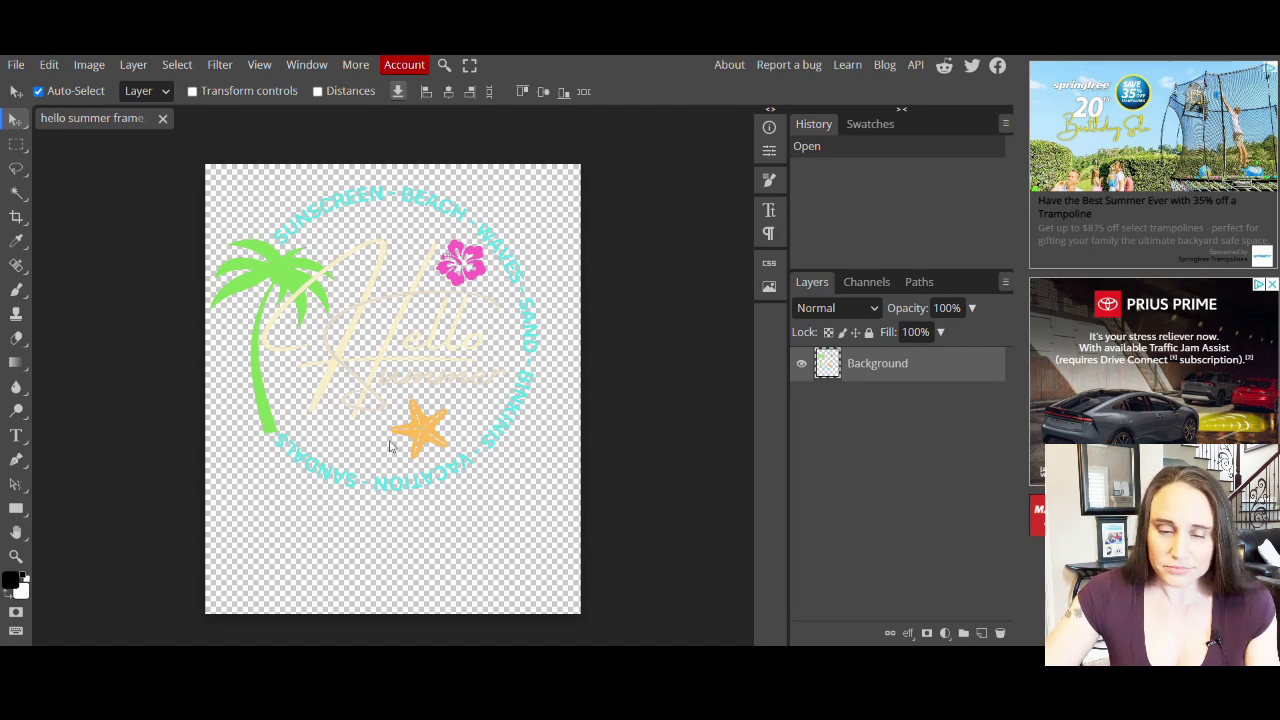
drag(337, 425, 328, 422)
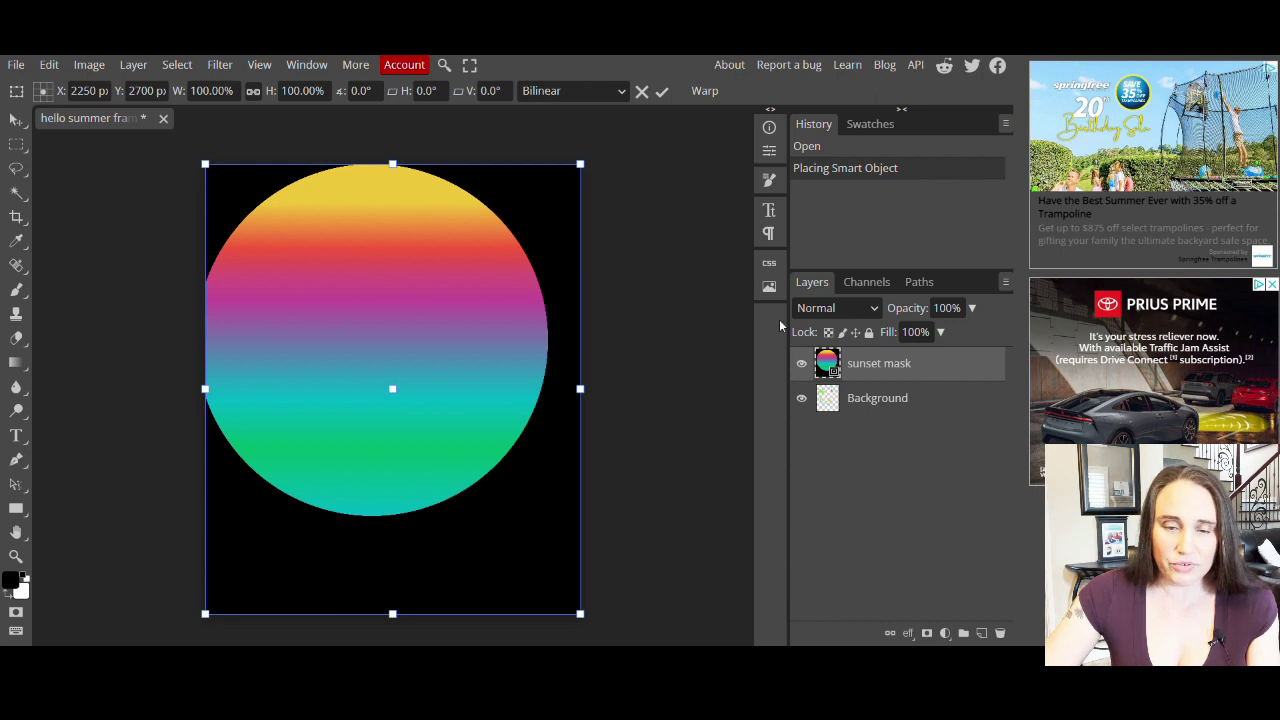
click(128, 66)
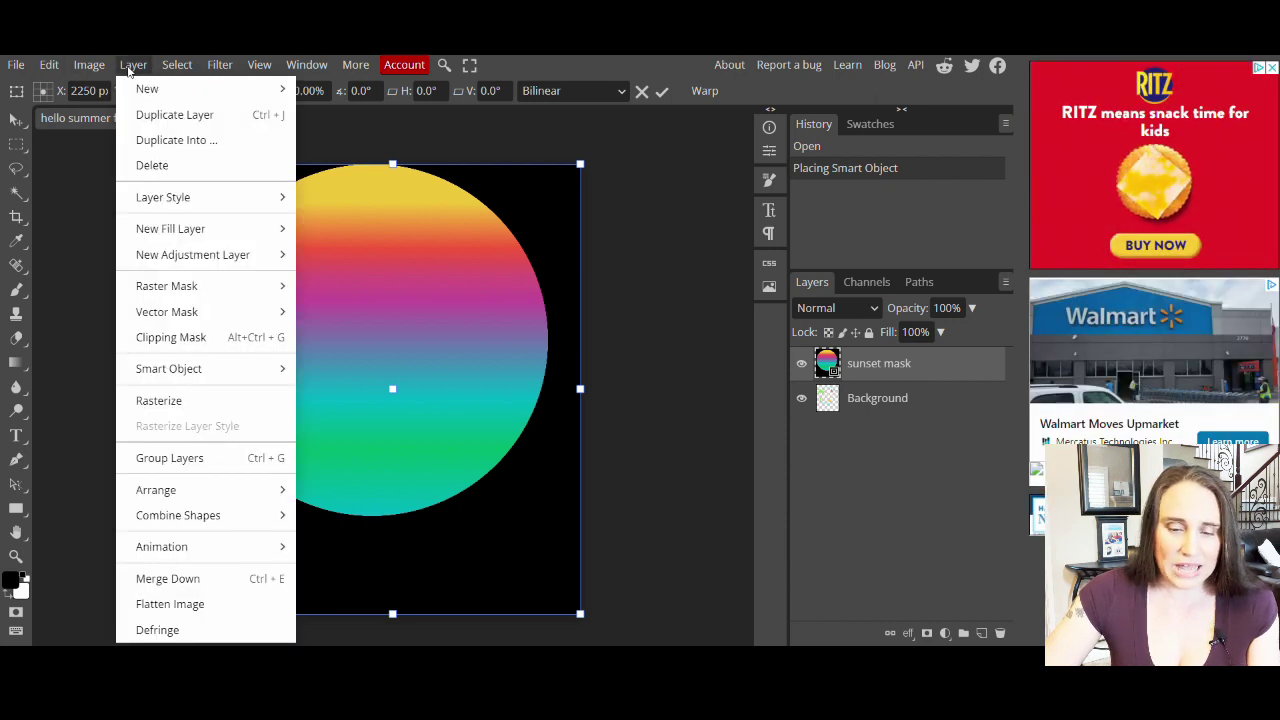
click(155, 339)
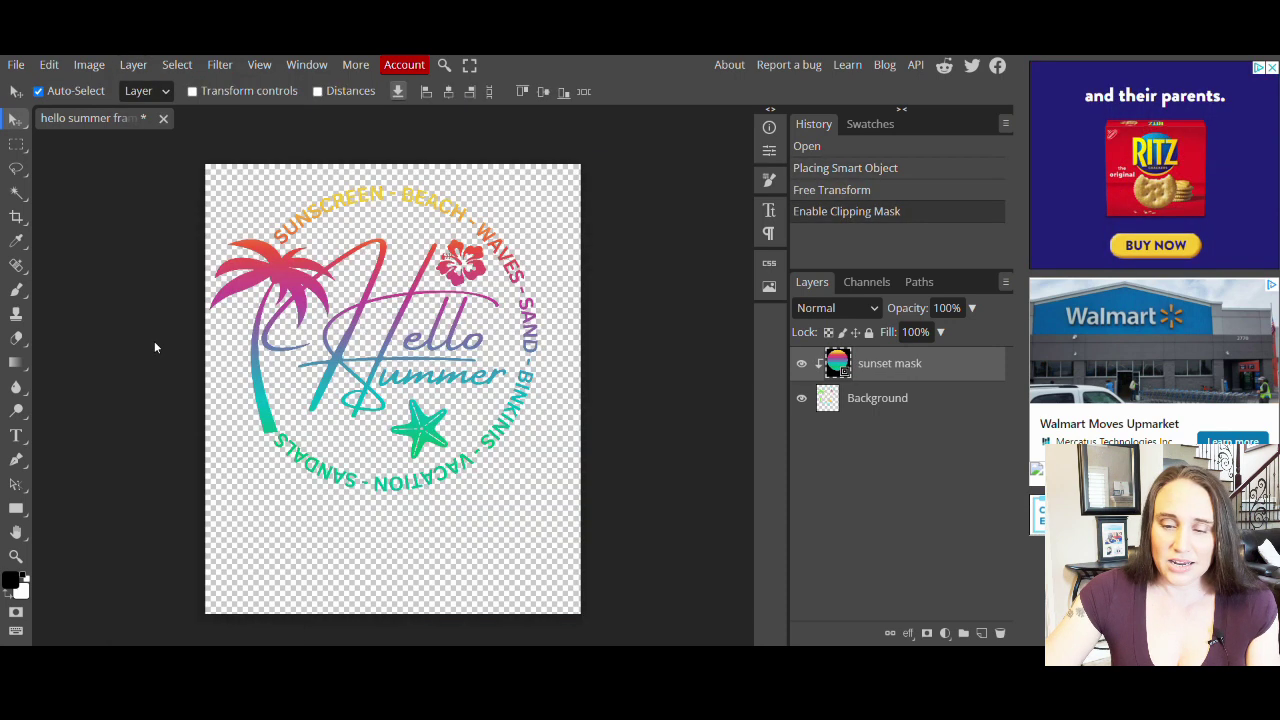
Export the gradient artwork as a PNG named "hello summer sunset".
click(17, 66)
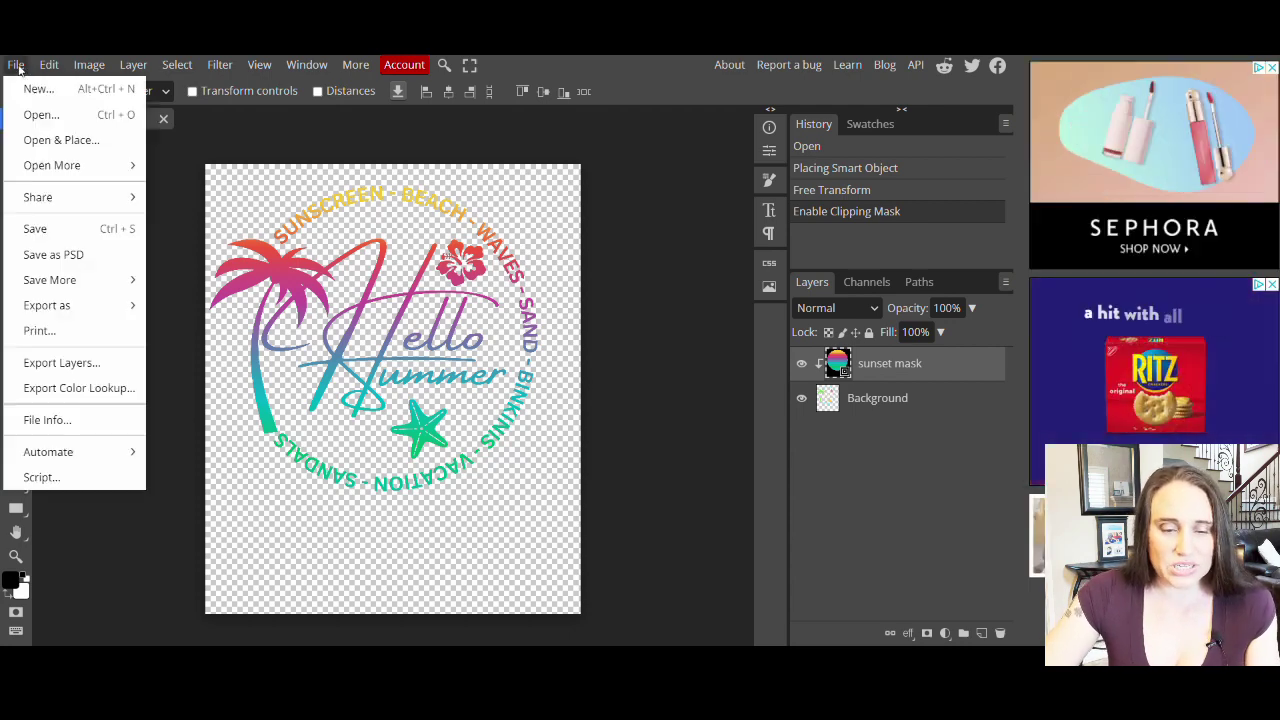
mouse_move(76, 307)
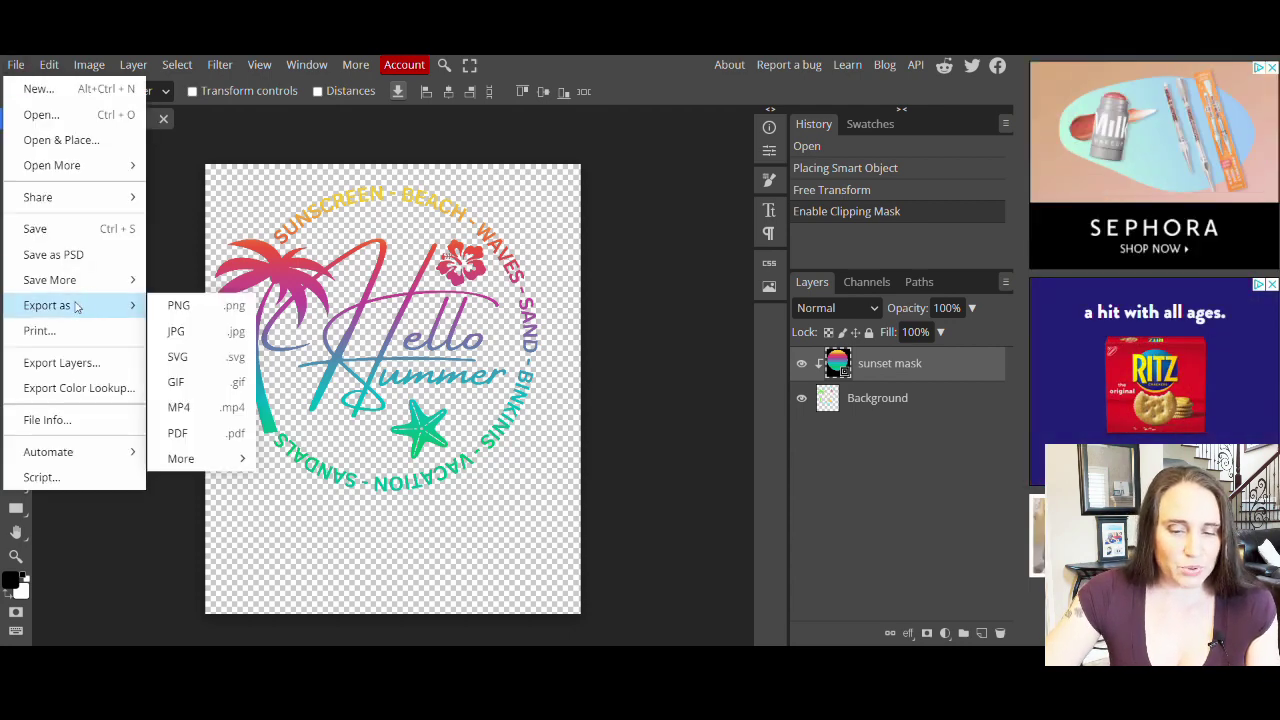
click(174, 316)
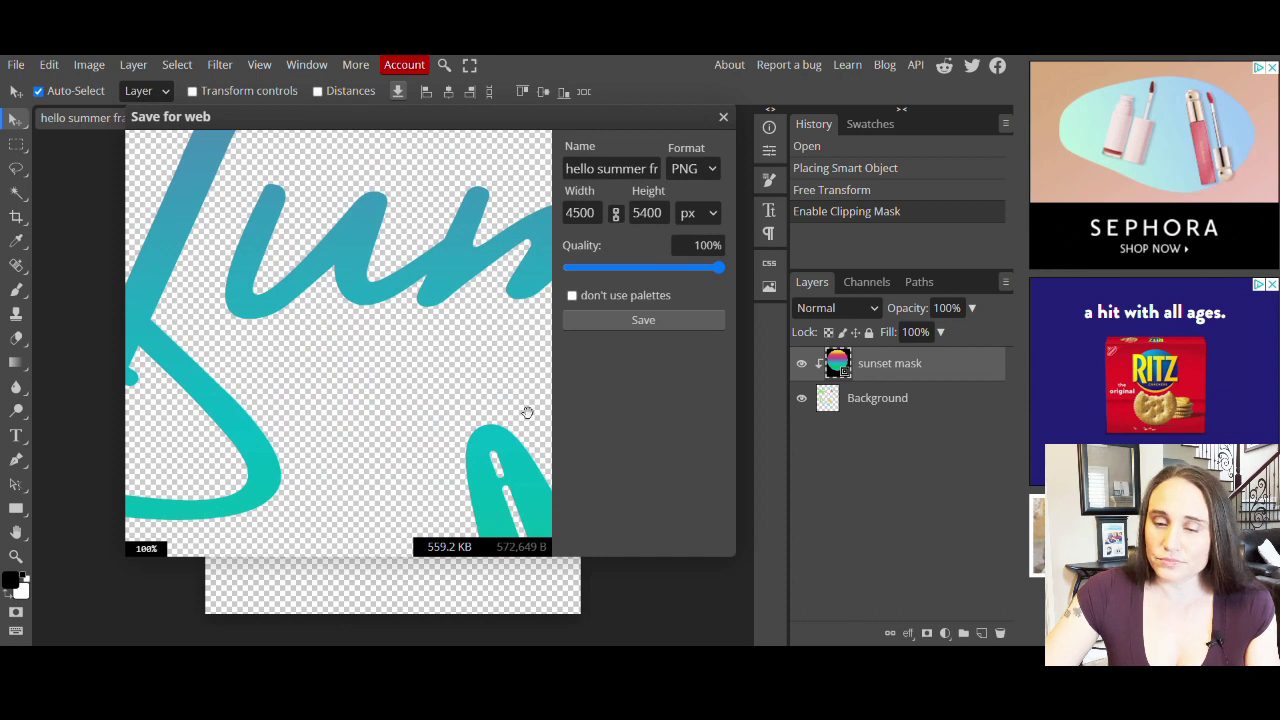
click(660, 170)
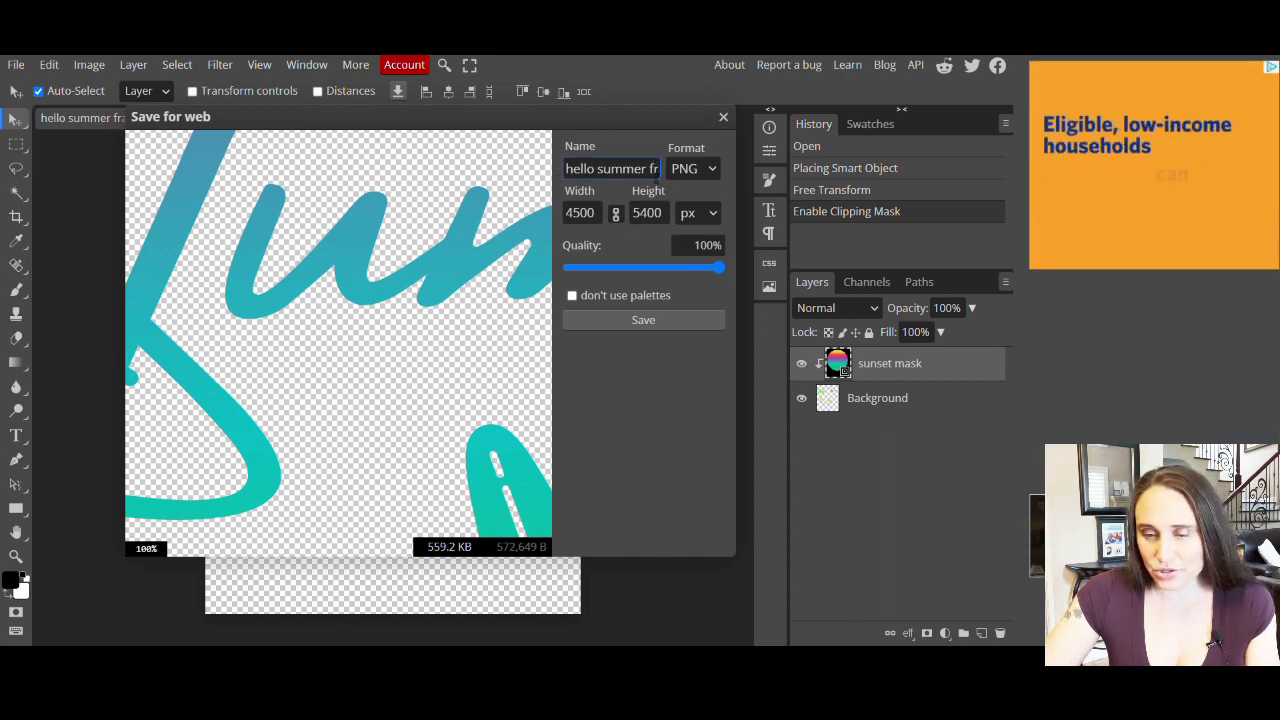
key(End)
key(ctrl+shift+Left)
key(BackSpace)
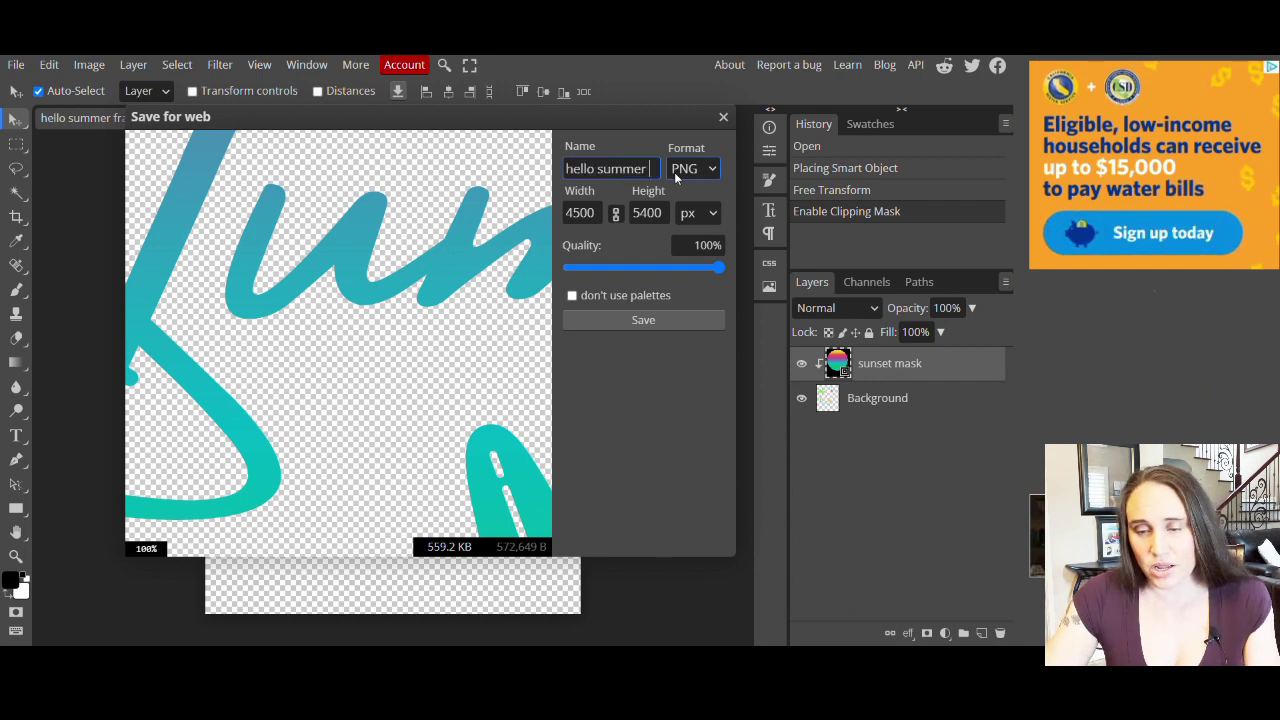
text(sunset)
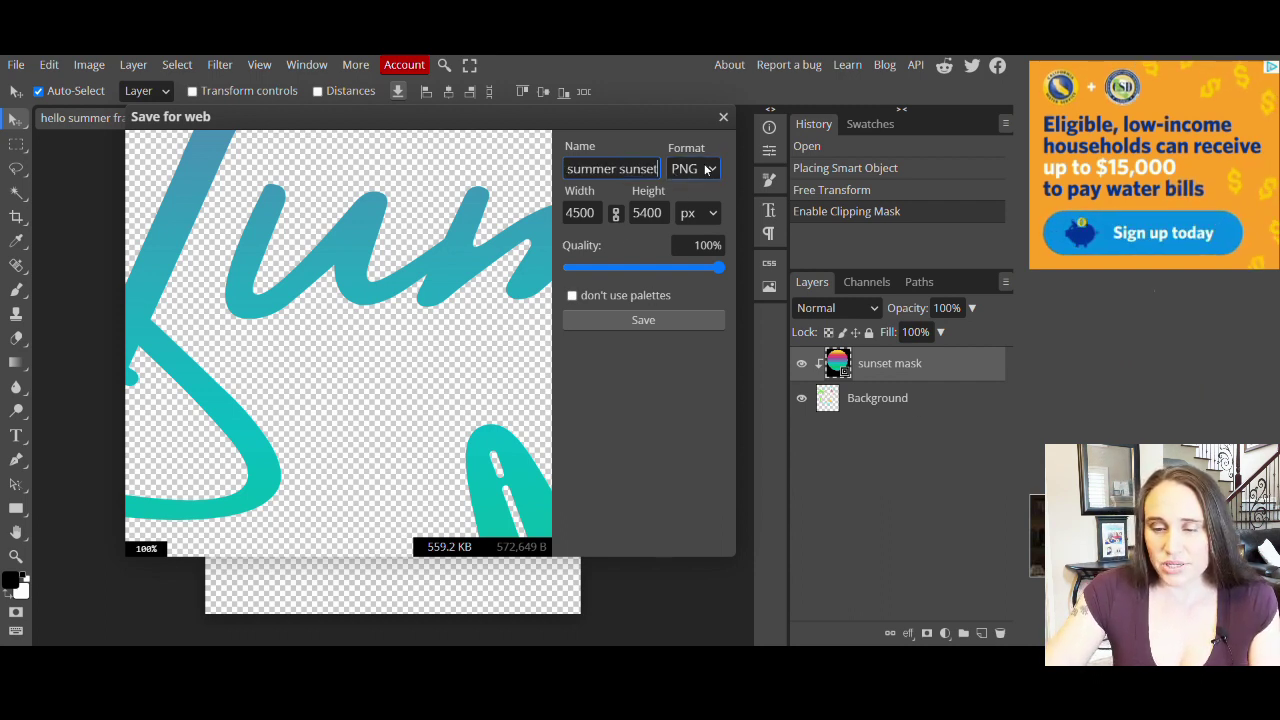
click(646, 321)
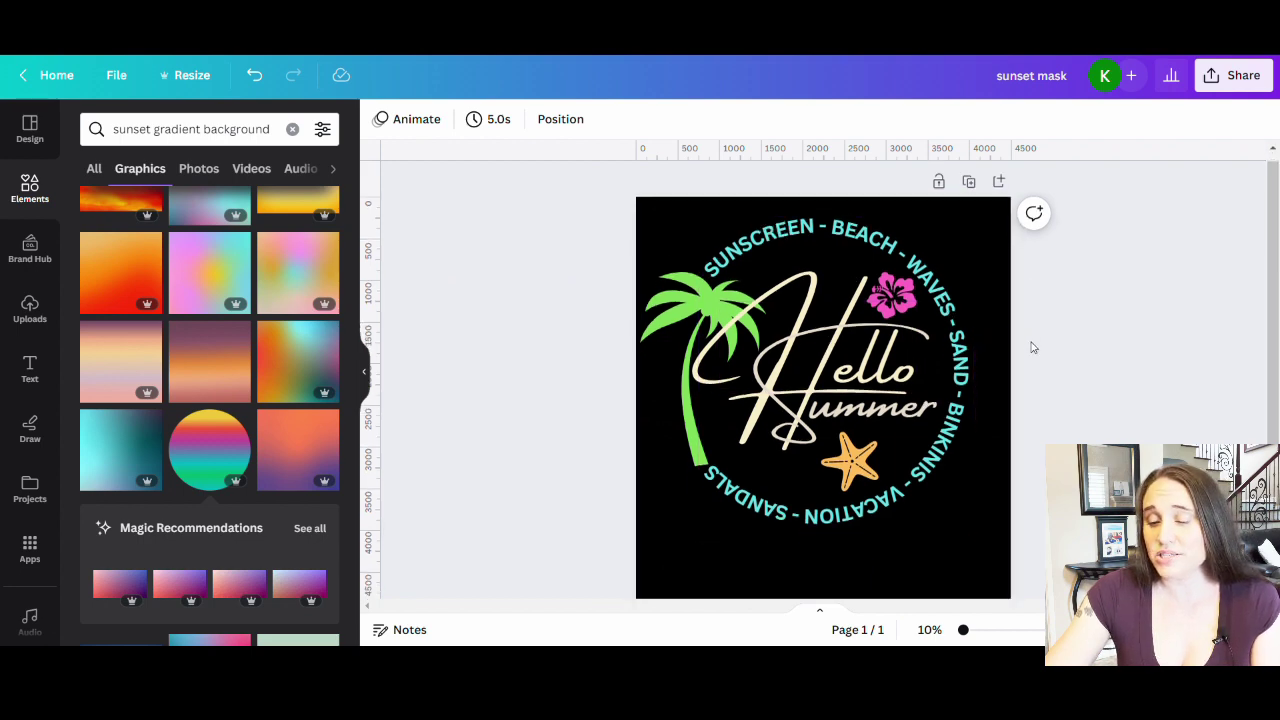
Back in Canva, upload the exported sunset PNG and place it on a new second page.
scroll(966, 345, down, 3)
click(822, 557)
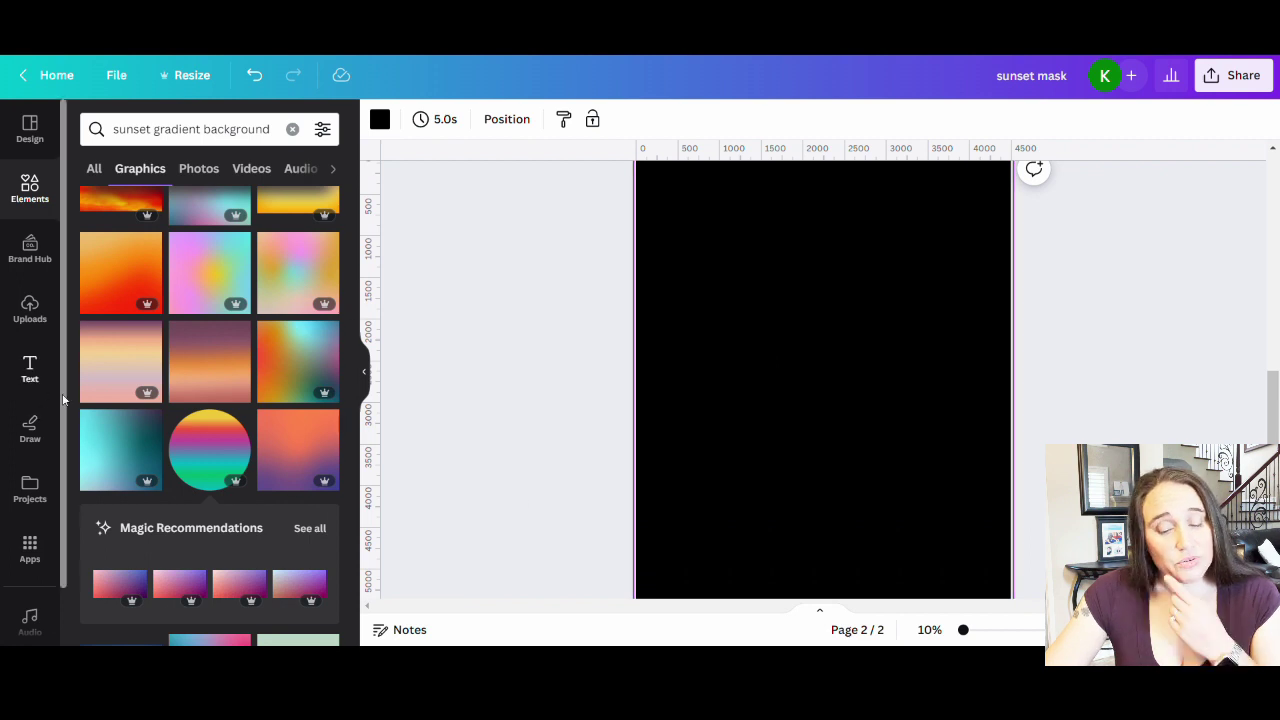
click(30, 310)
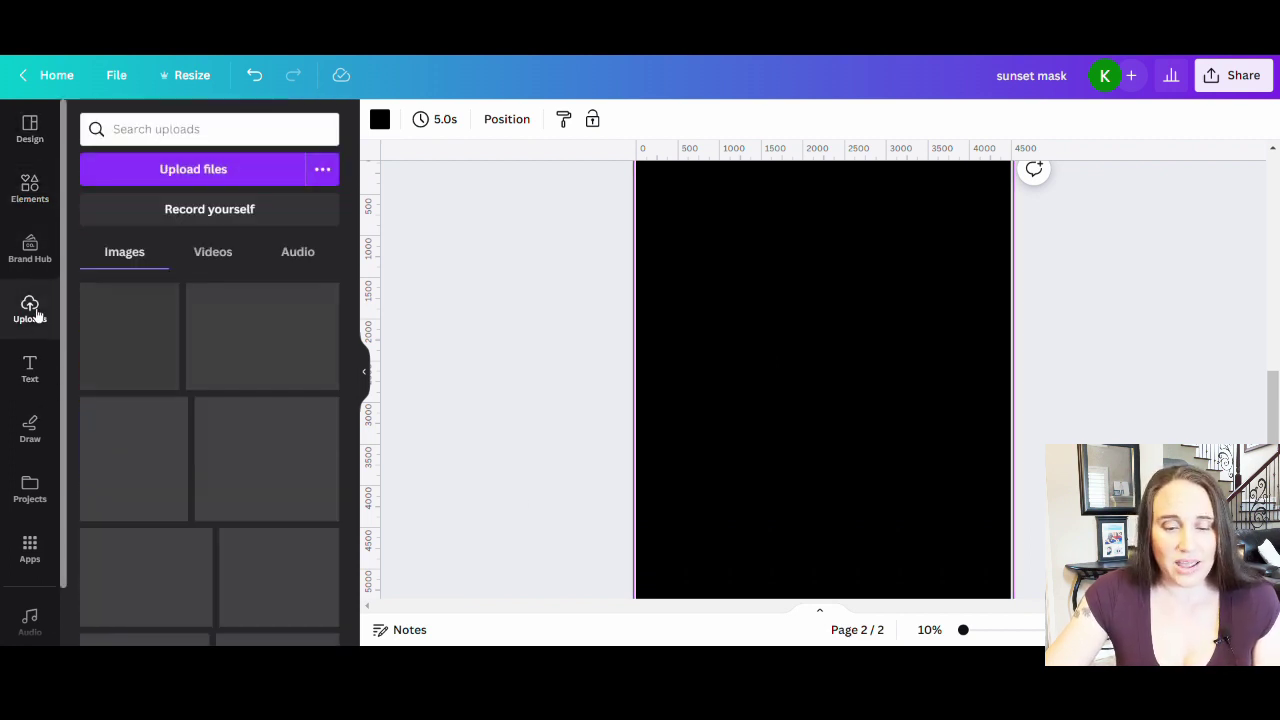
click(205, 172)
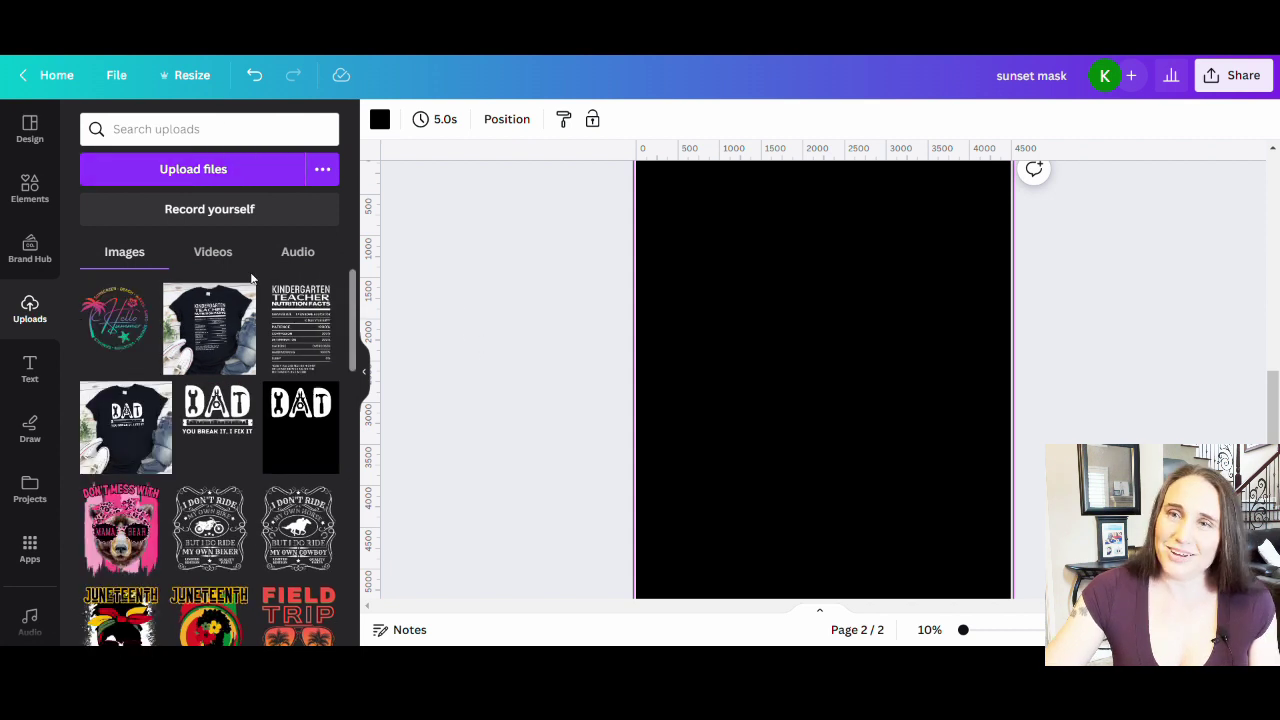
click(120, 320)
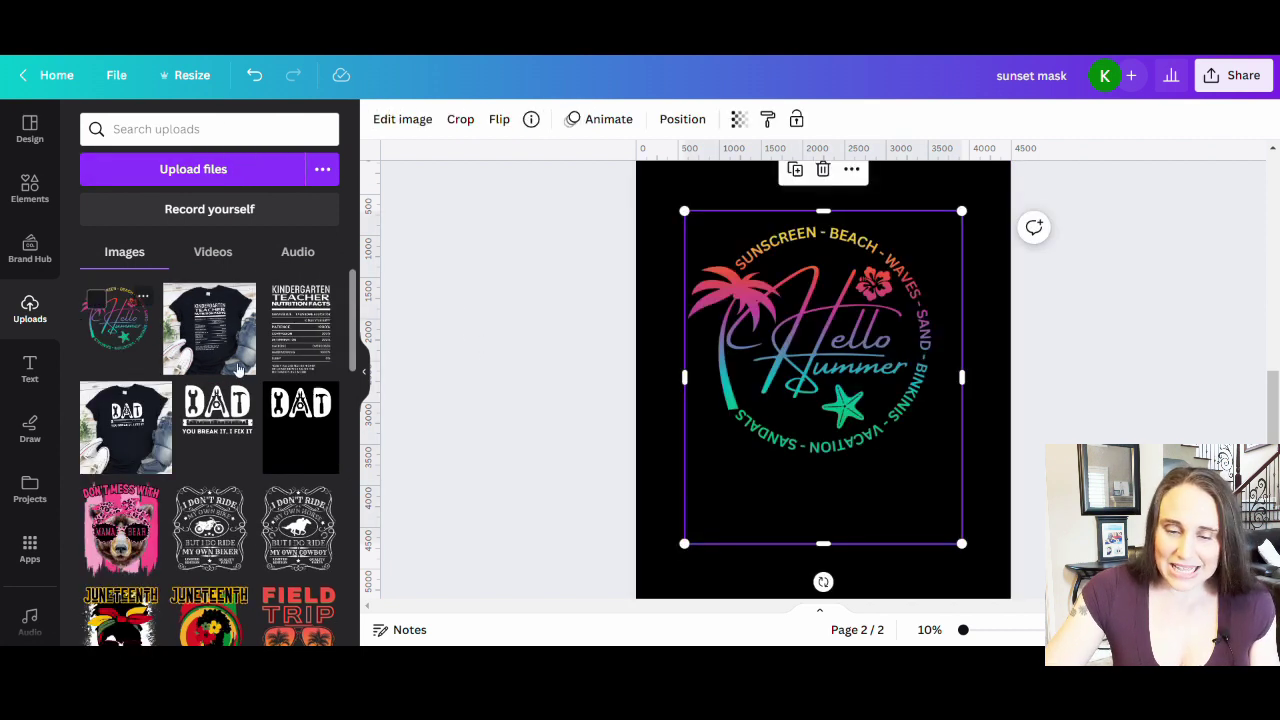
Crop the empty lower part off the sunset Hello Summer image on page 2, down to about 3,183 px high.
click(364, 378)
click(370, 395)
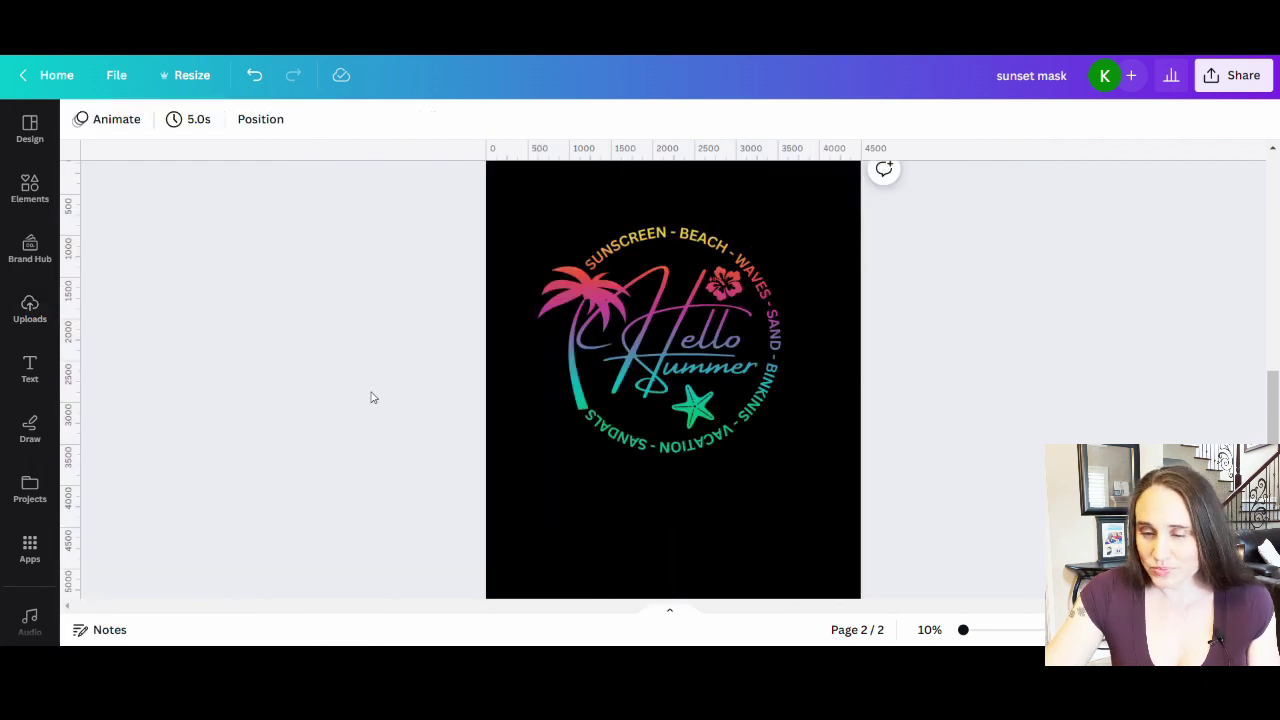
click(703, 428)
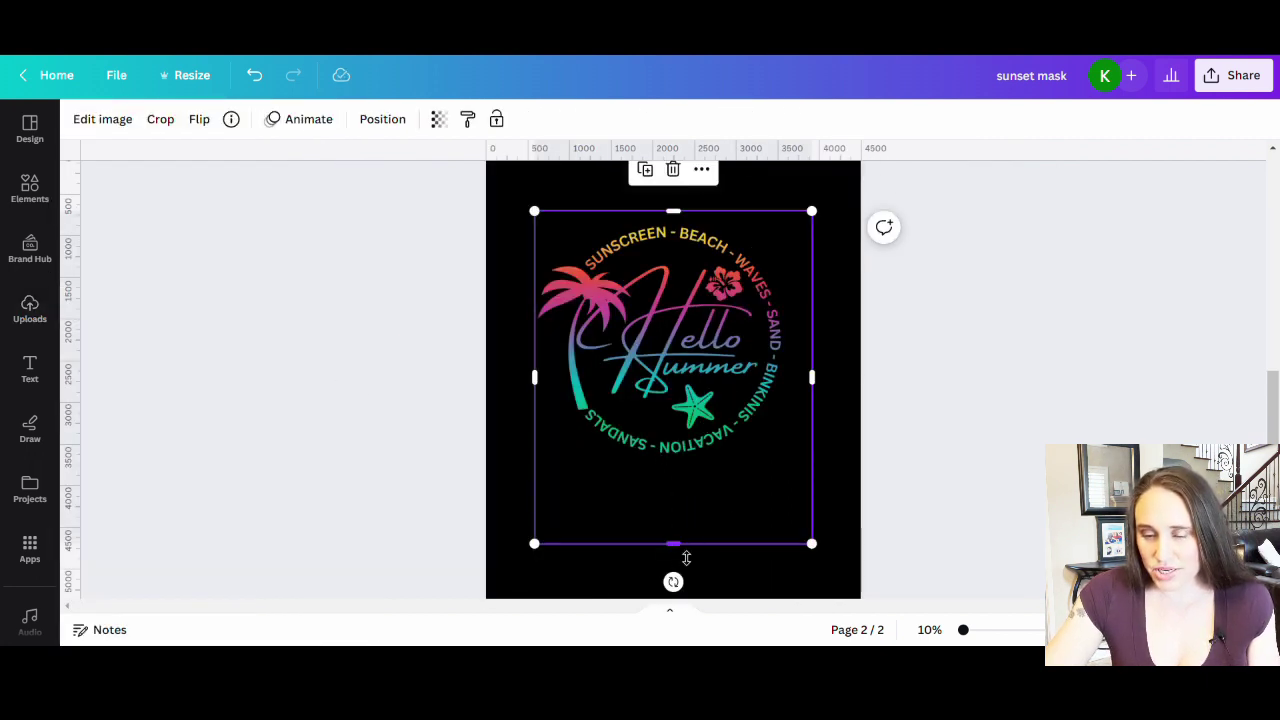
drag(683, 554, 692, 490)
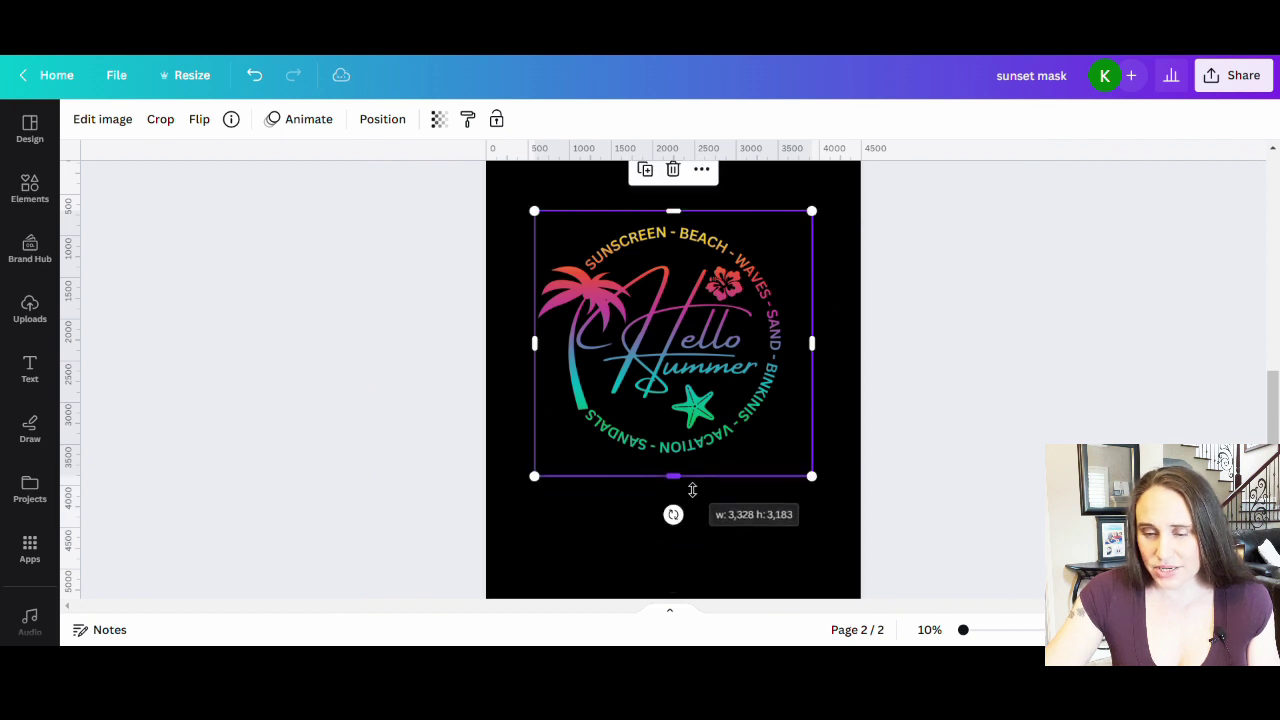
Move the cropped sunset image to the top of page 2, enlarge it to nearly the page width and shift it to the page's right edge.
click(696, 573)
scroll(694, 562, up, 4)
click(652, 521)
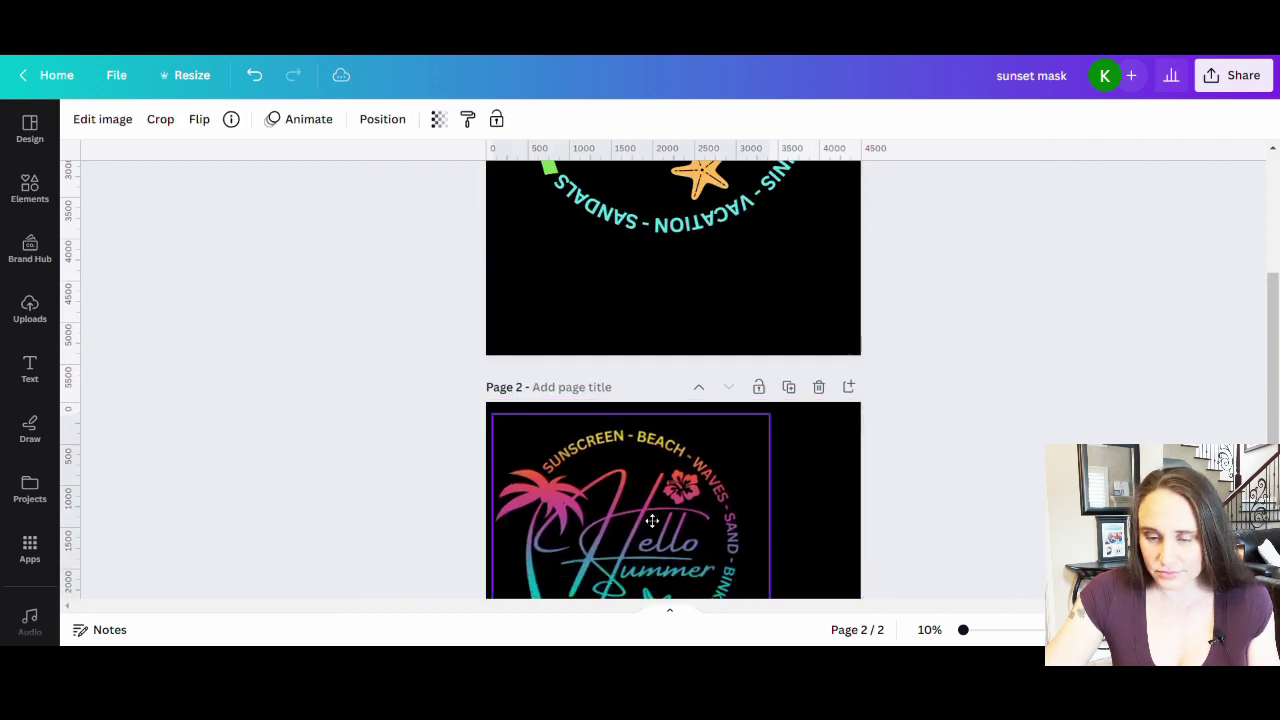
scroll(690, 480, down, 3)
drag(764, 503, 852, 589)
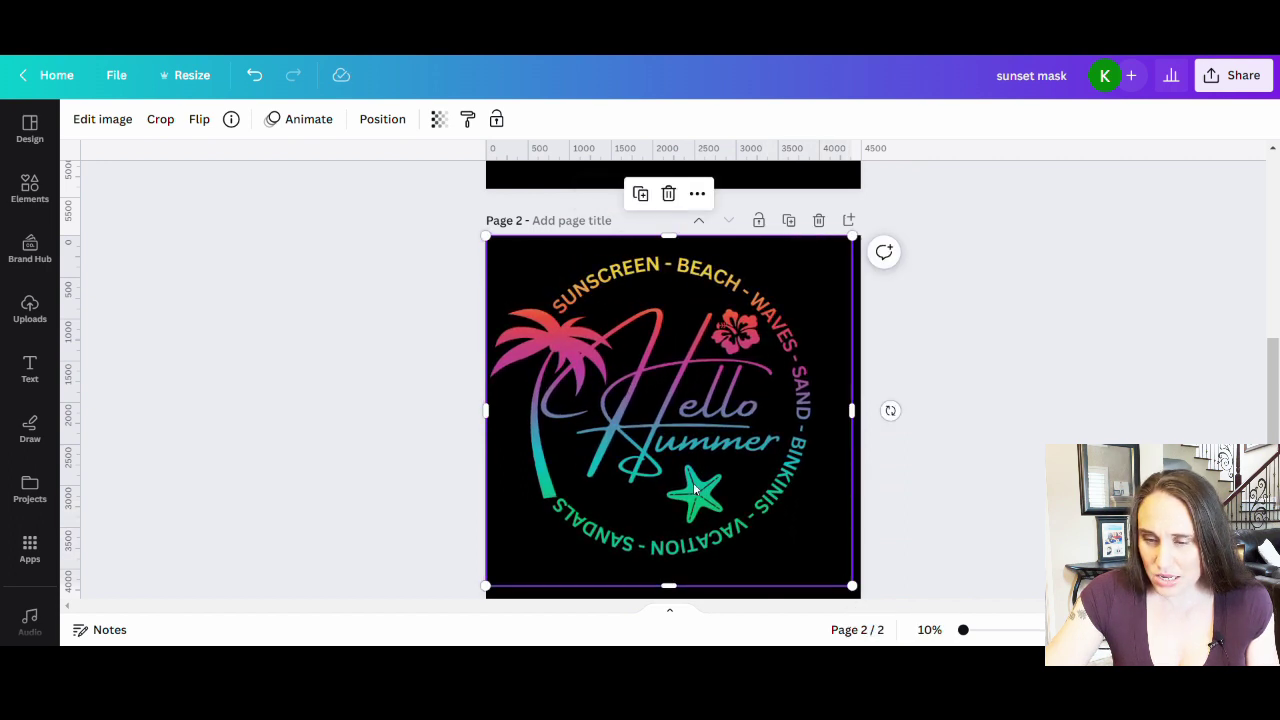
drag(694, 486, 709, 491)
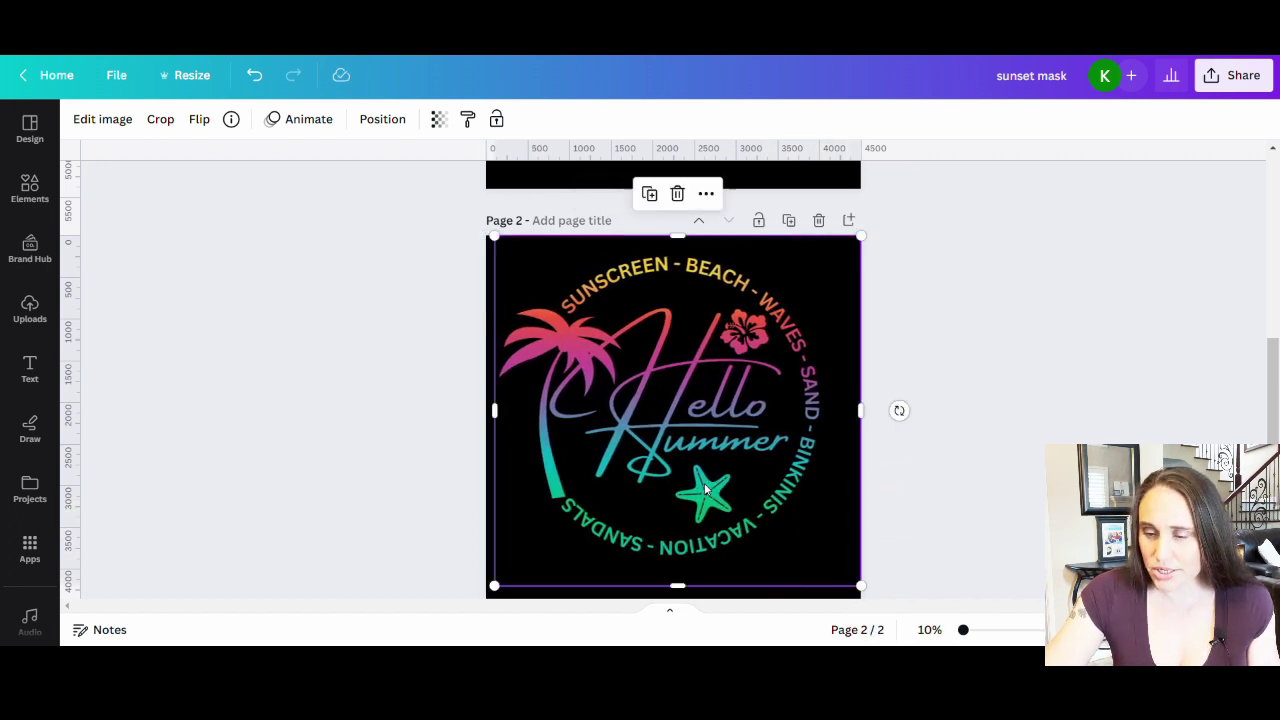
click(900, 410)
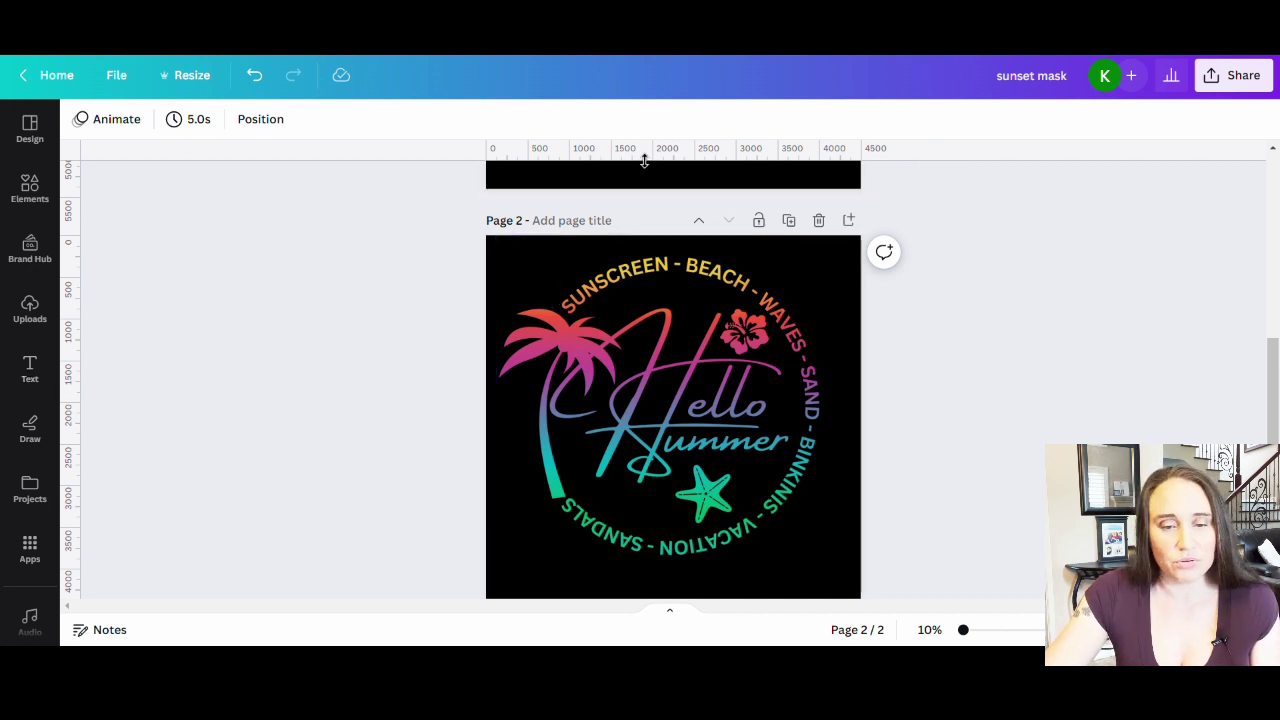
Check the ruler and guide view settings and place a vertical guide at 2250, the page's horizontal centre.
click(118, 84)
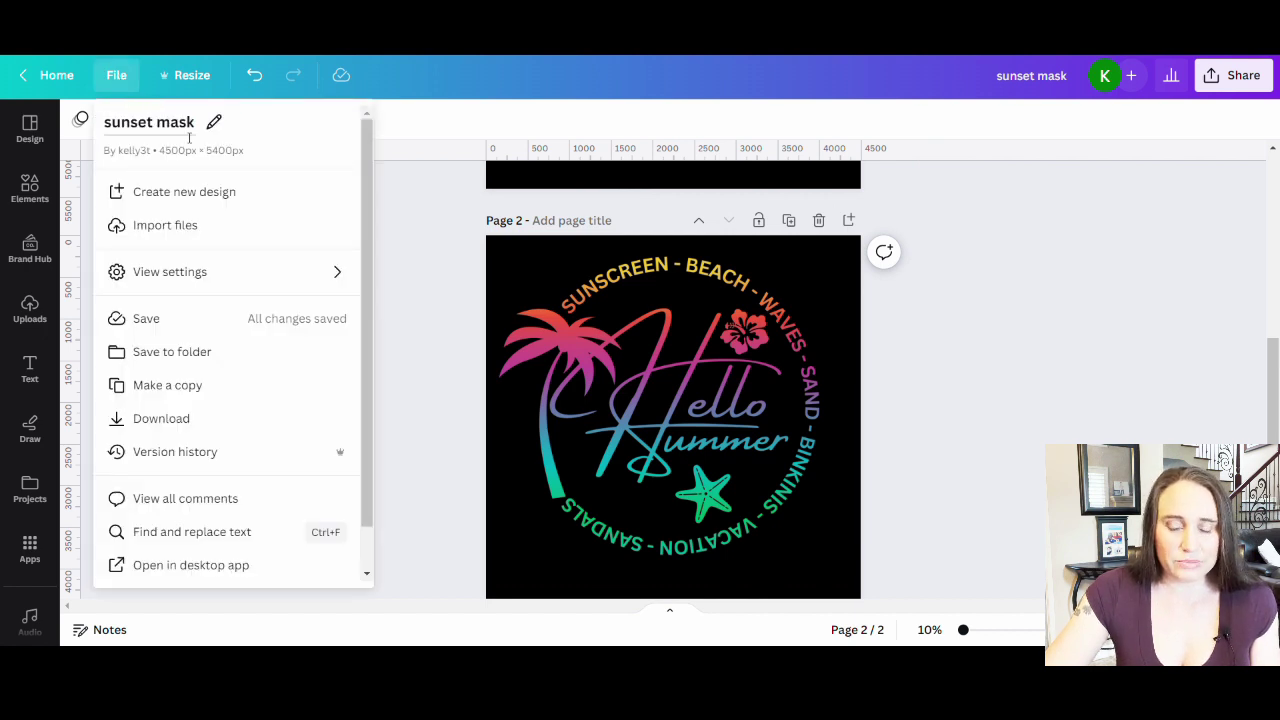
mouse_move(122, 276)
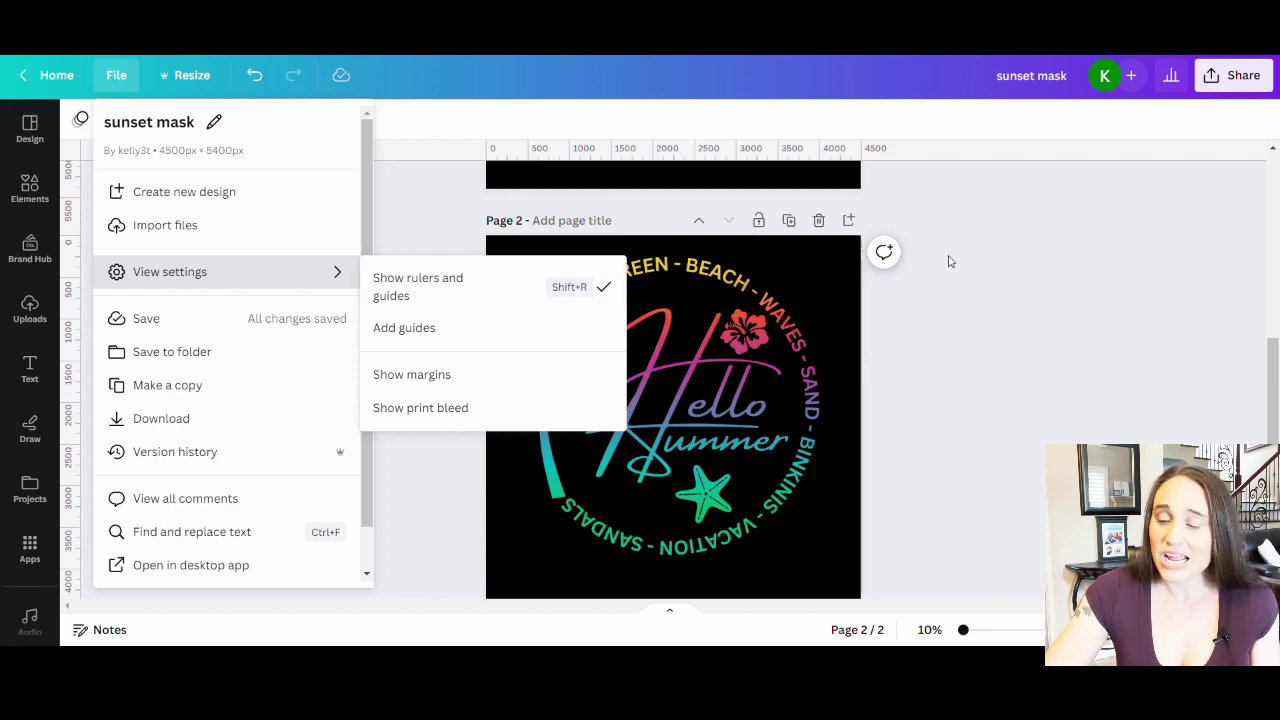
click(980, 275)
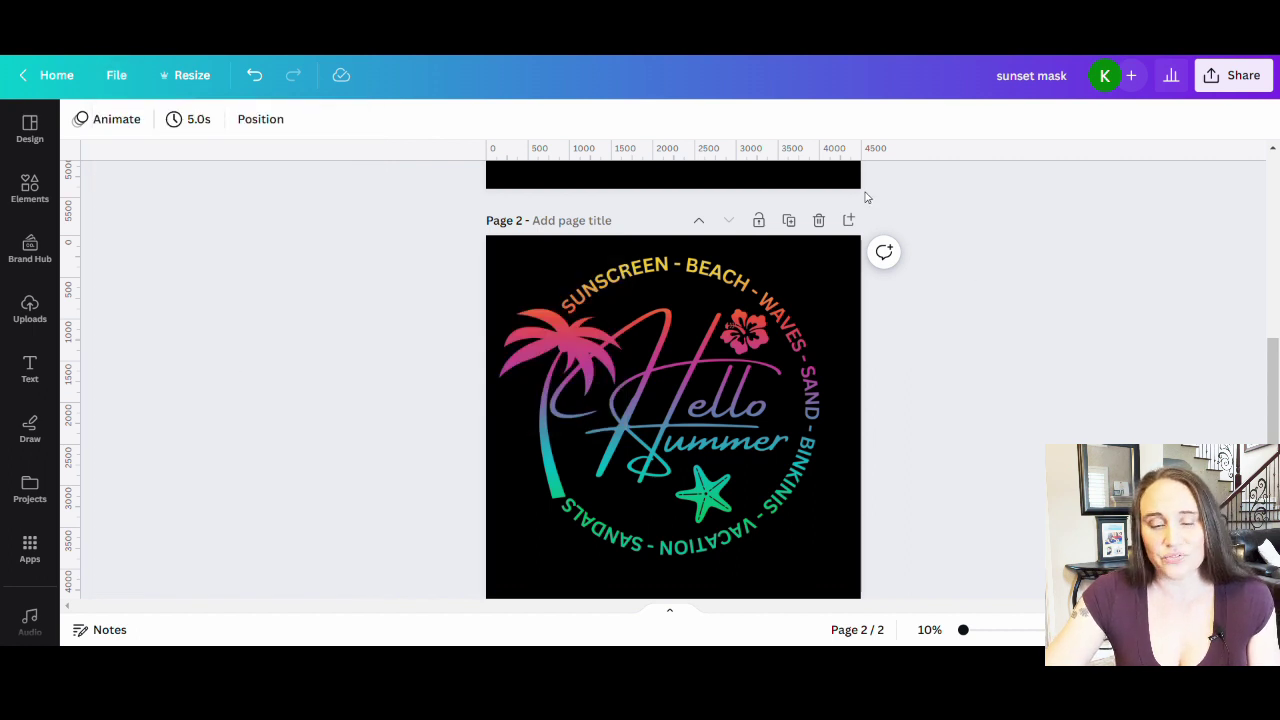
drag(87, 449, 691, 453)
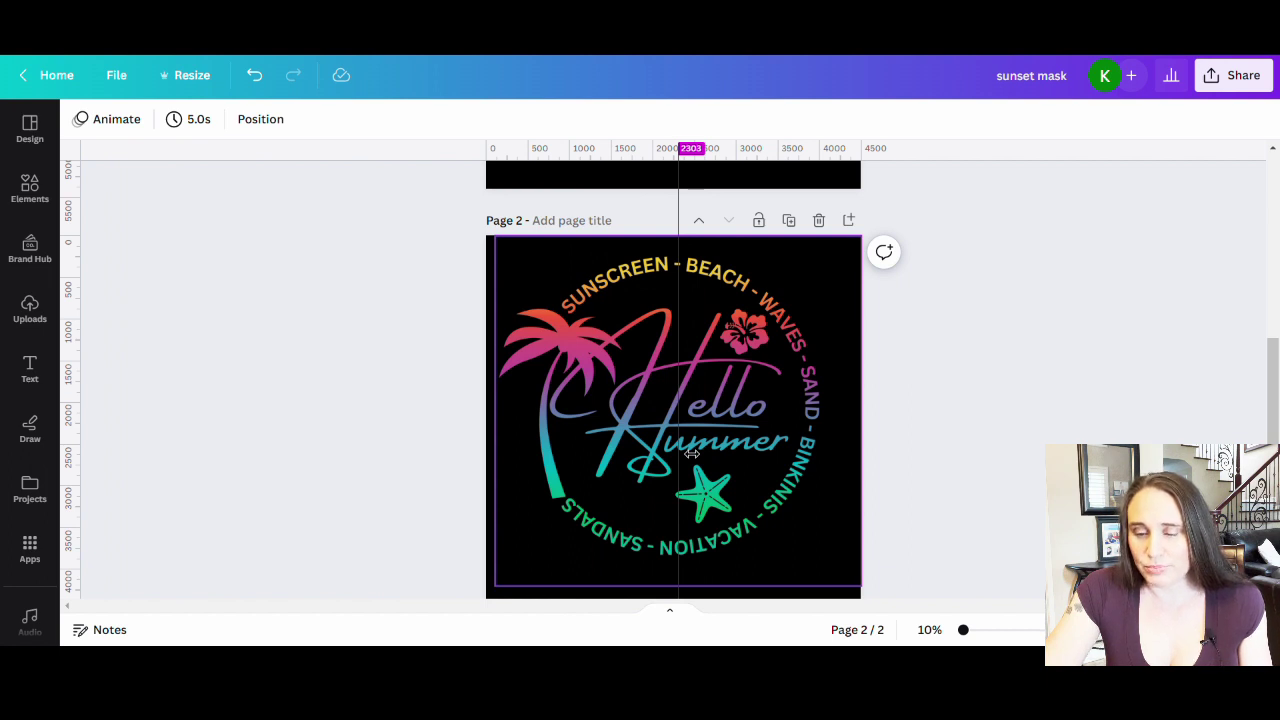
drag(692, 453, 683, 453)
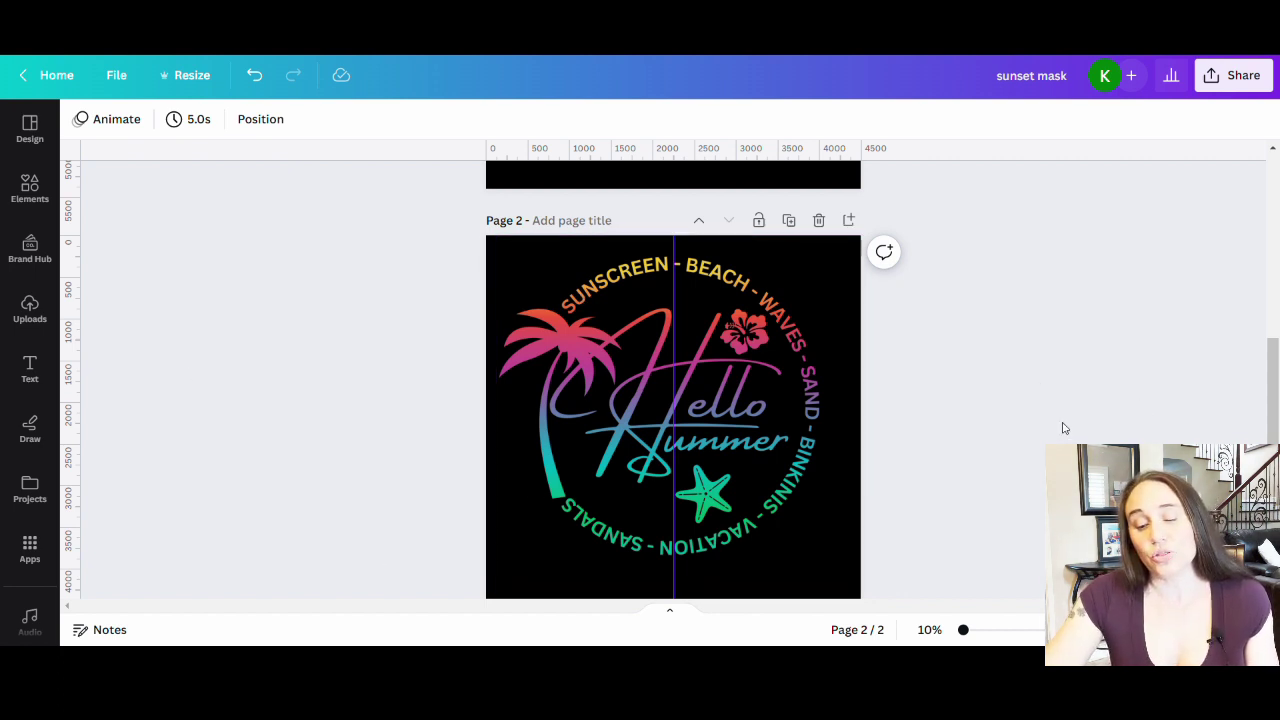
Paste the orange circle onto page 2, enlarge it to nearly fill the word ring and centre it on the vertical guide.
scroll(1040, 400, down, 2)
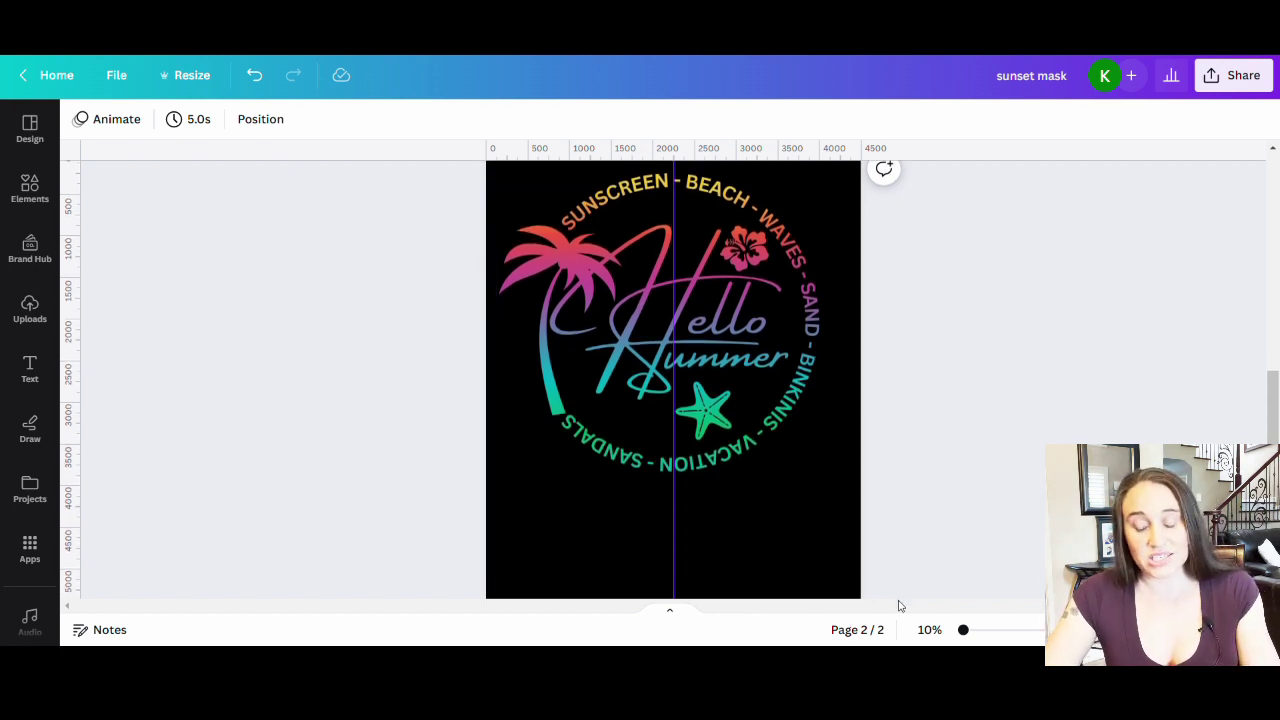
key(ctrl+v)
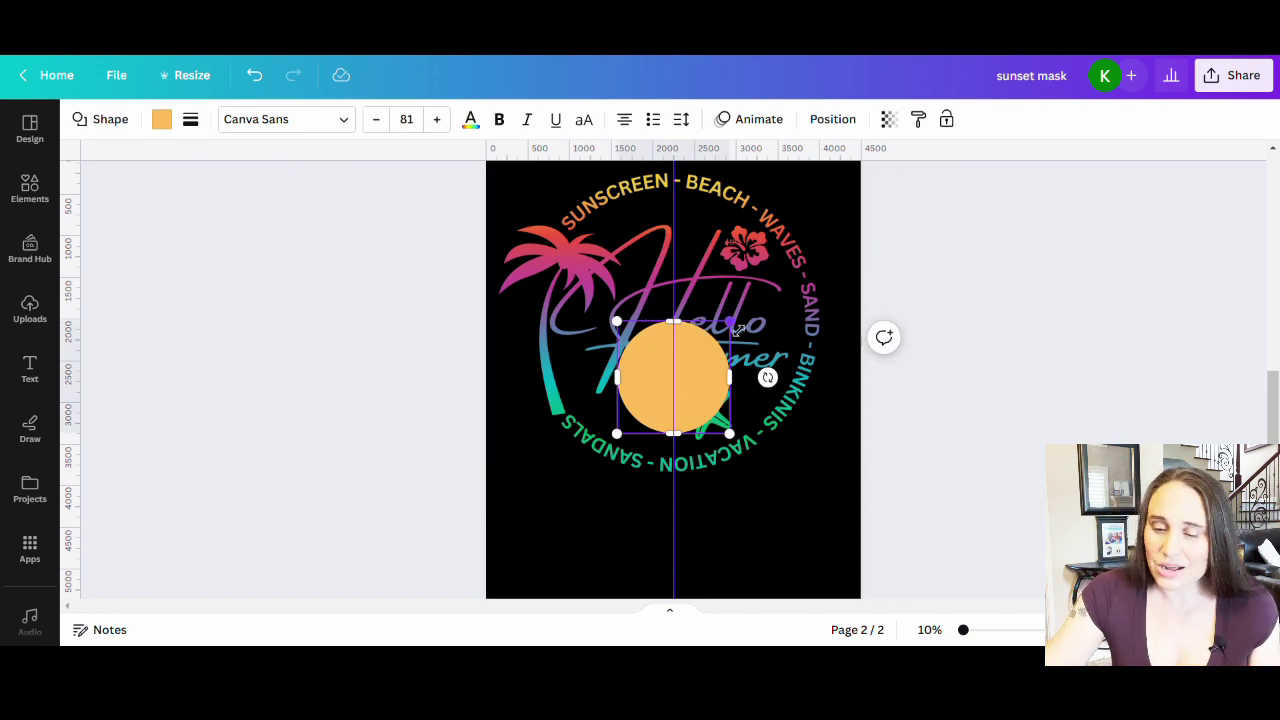
drag(740, 329, 892, 170)
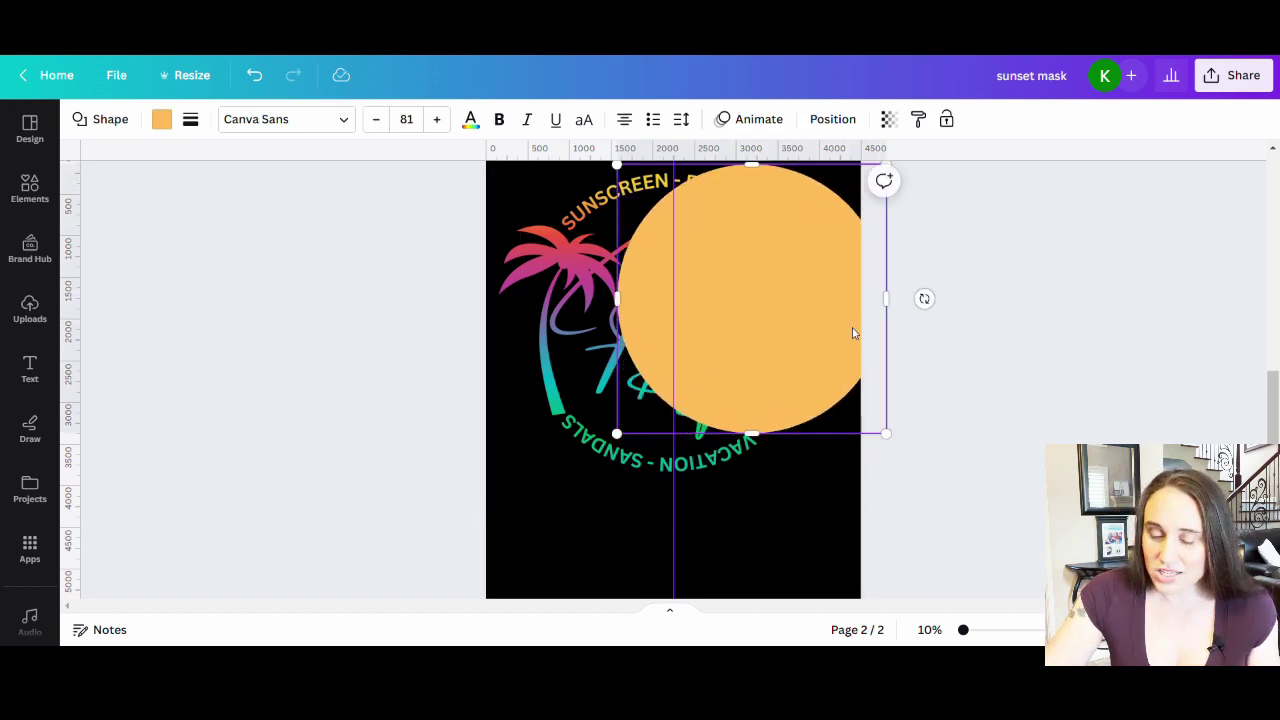
drag(852, 327, 776, 361)
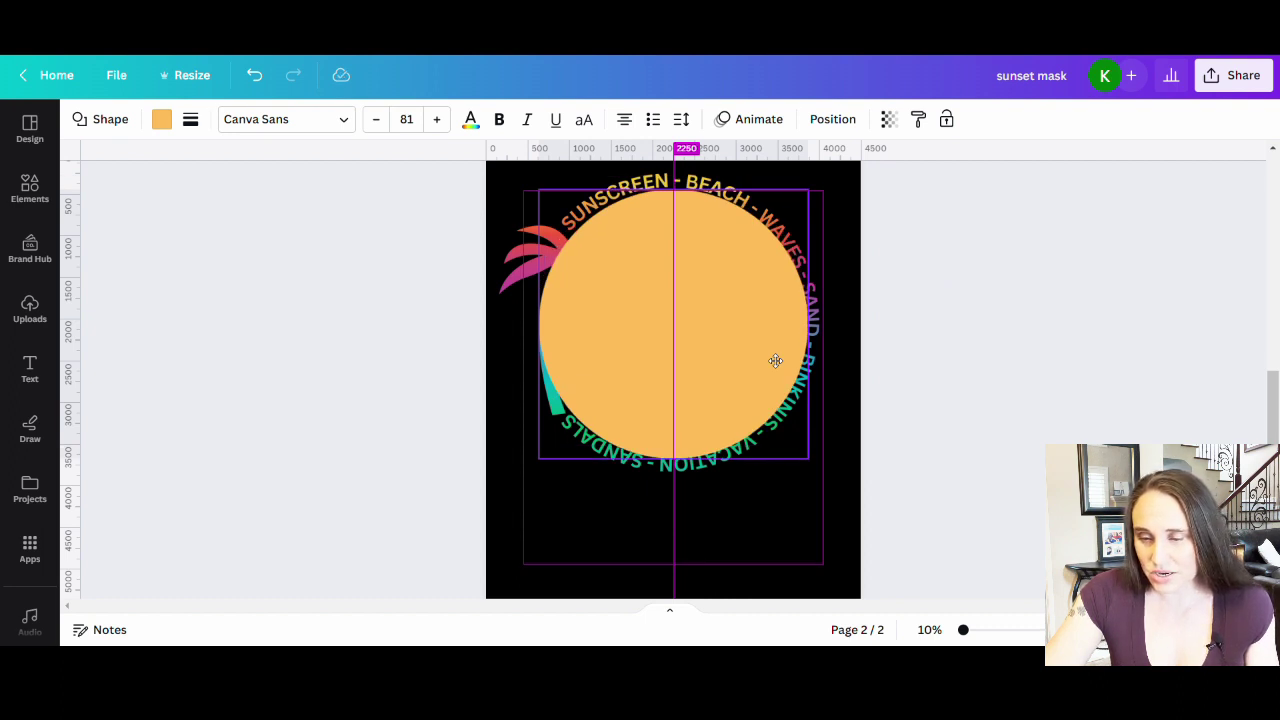
mouse_move(774, 361)
mouse_down()
mouse_move(760, 360)
mouse_move(772, 361)
mouse_up()
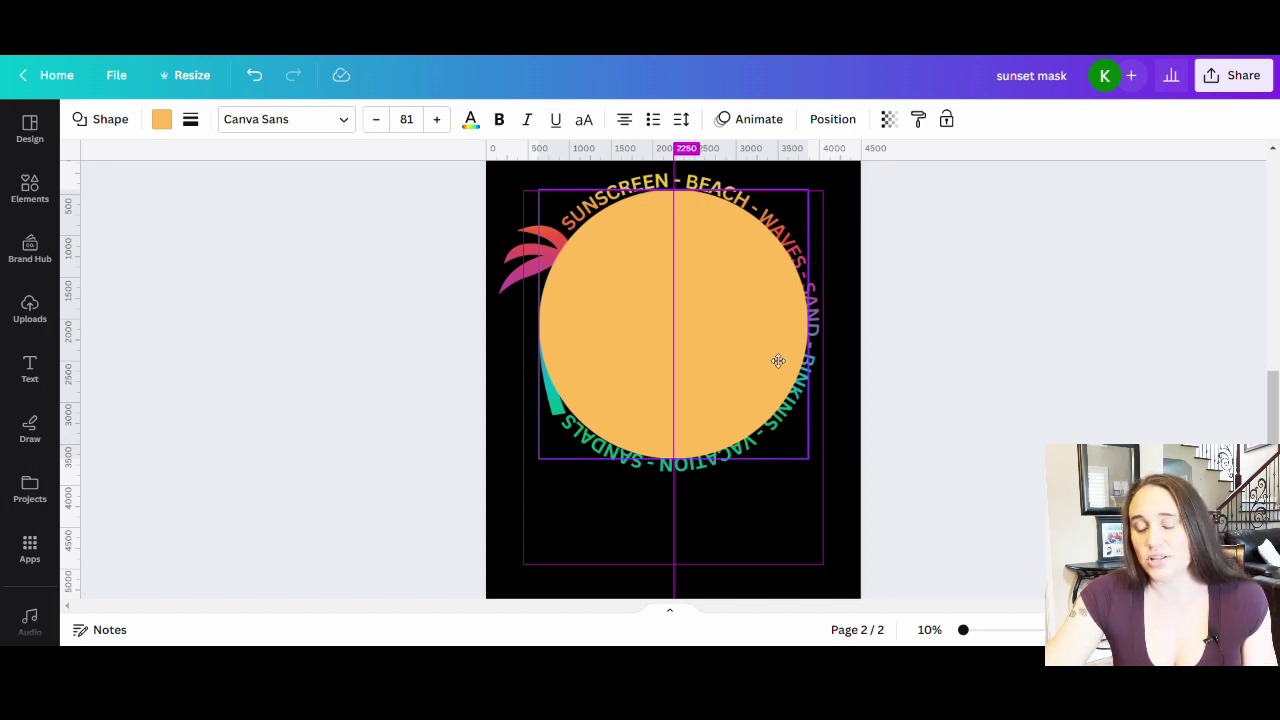
drag(778, 360, 778, 360)
Nudge the Hello Summer image so its word ring sits evenly around the orange circle, and remove the circle and the centre guide.
click(730, 515)
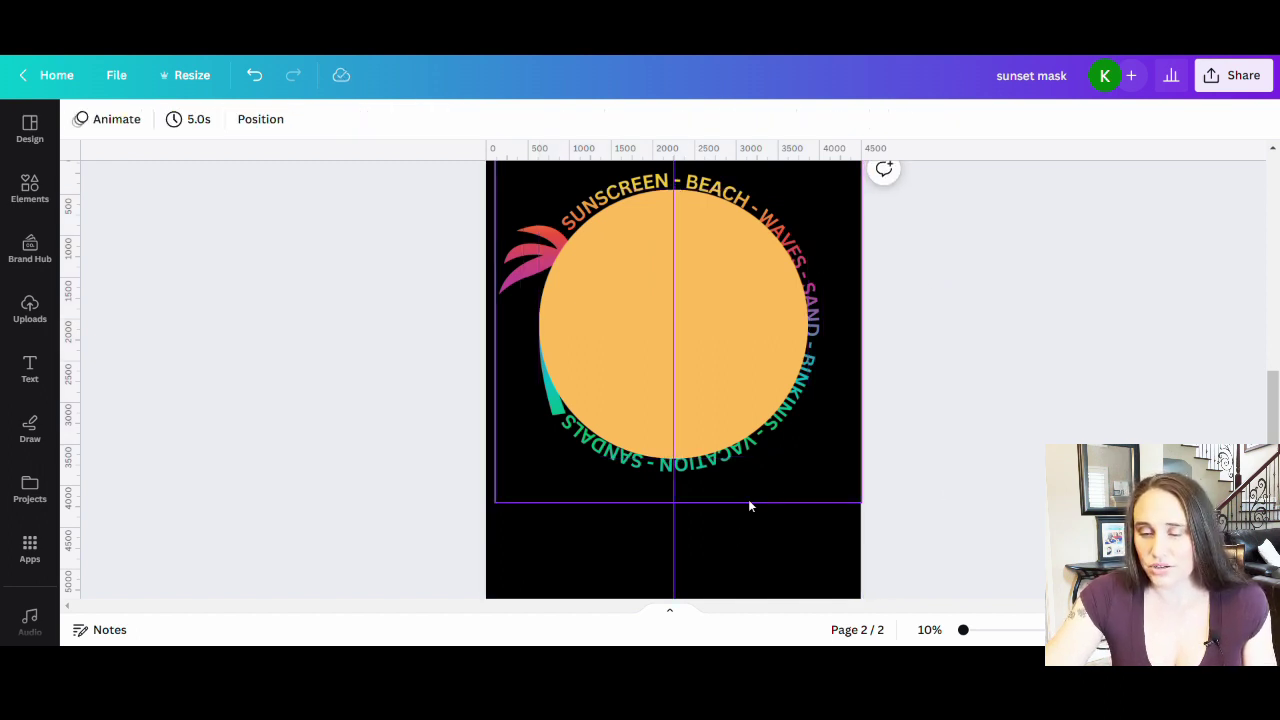
click(788, 489)
drag(794, 486, 797, 491)
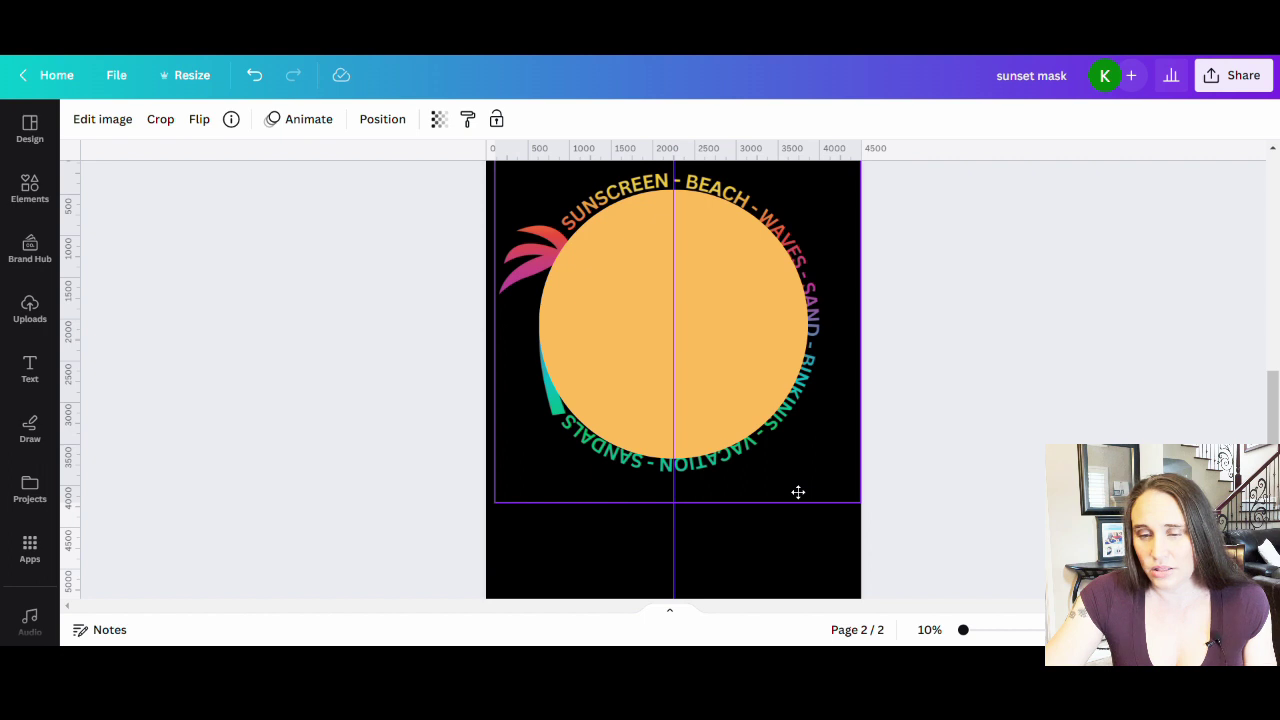
drag(798, 492, 796, 488)
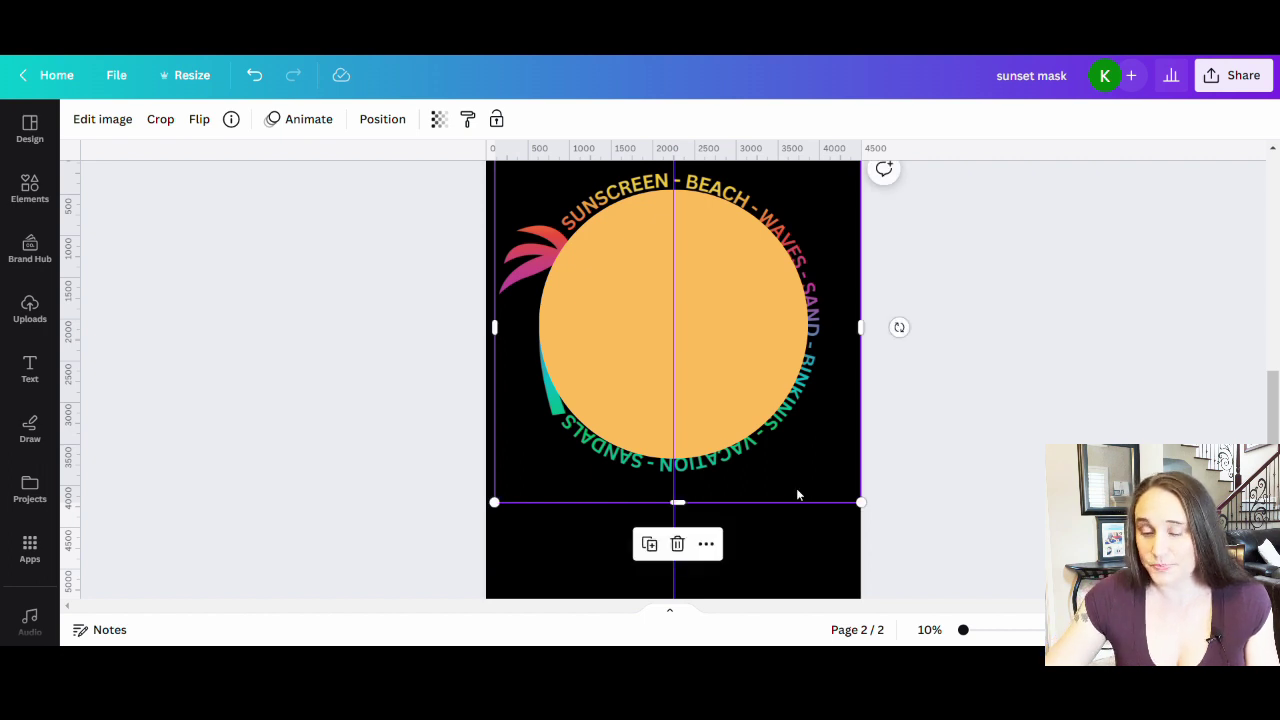
key(Escape)
click(1029, 434)
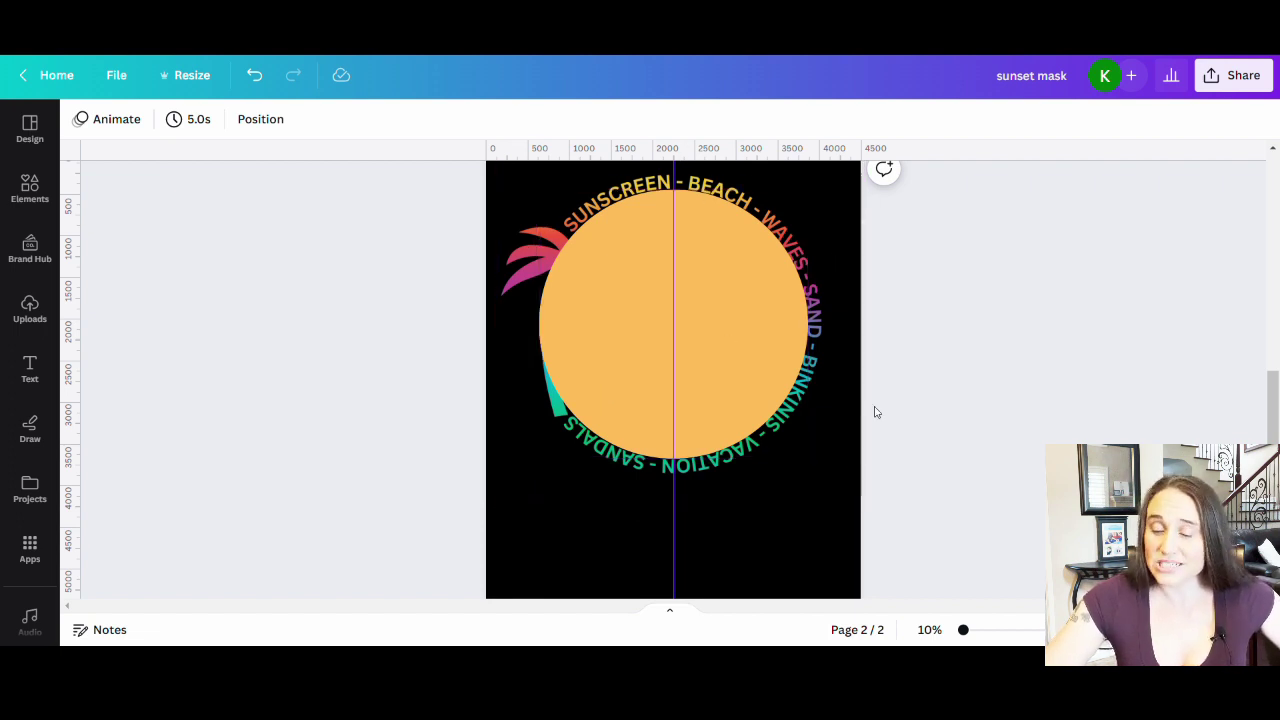
drag(603, 372, 80, 336)
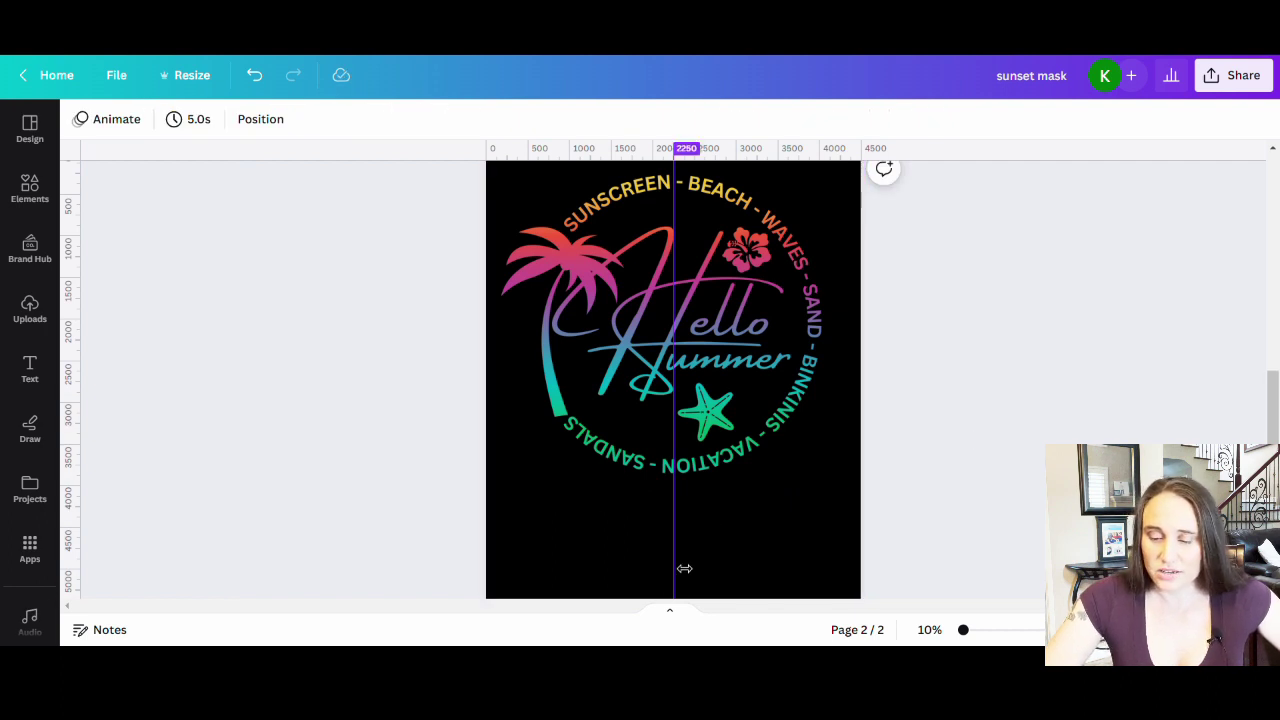
scroll(702, 311, up, 1)
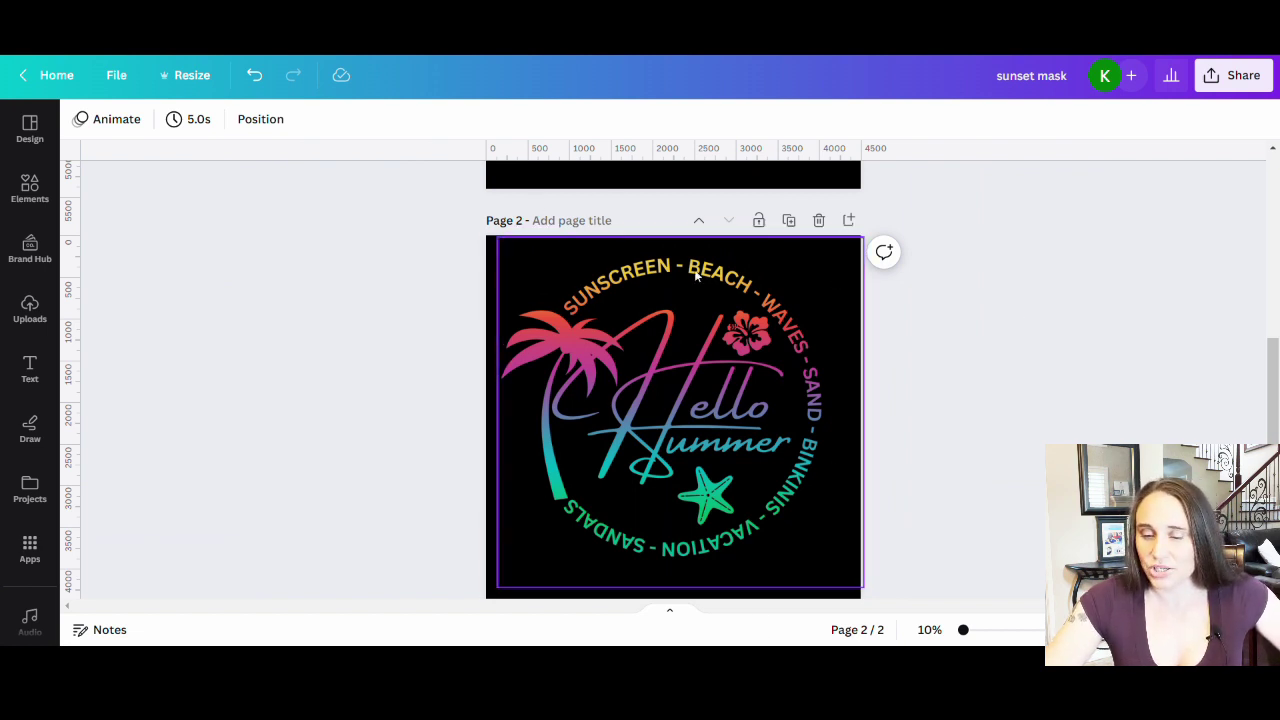
Examine the image editing options available for the Hello Summer image, including adjustments, filters, smartmockups, shadows and frames.
click(647, 455)
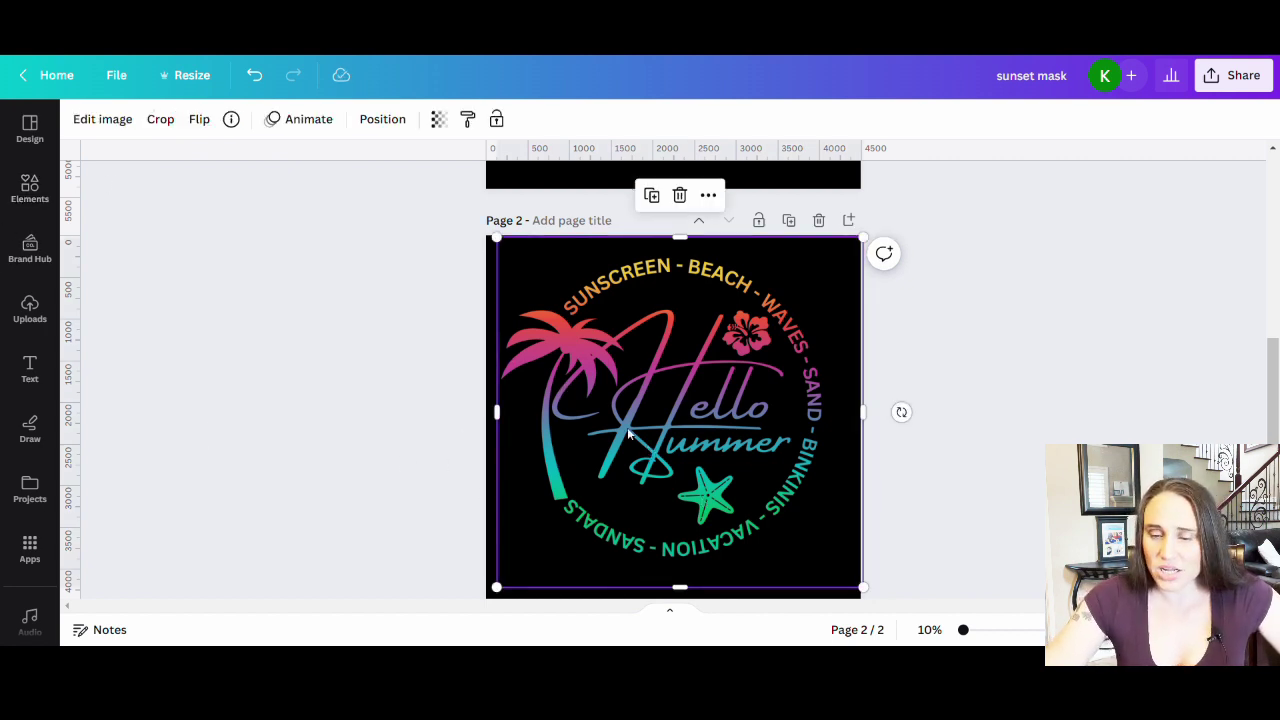
click(100, 120)
scroll(165, 292, down, 1)
scroll(170, 290, down, 3)
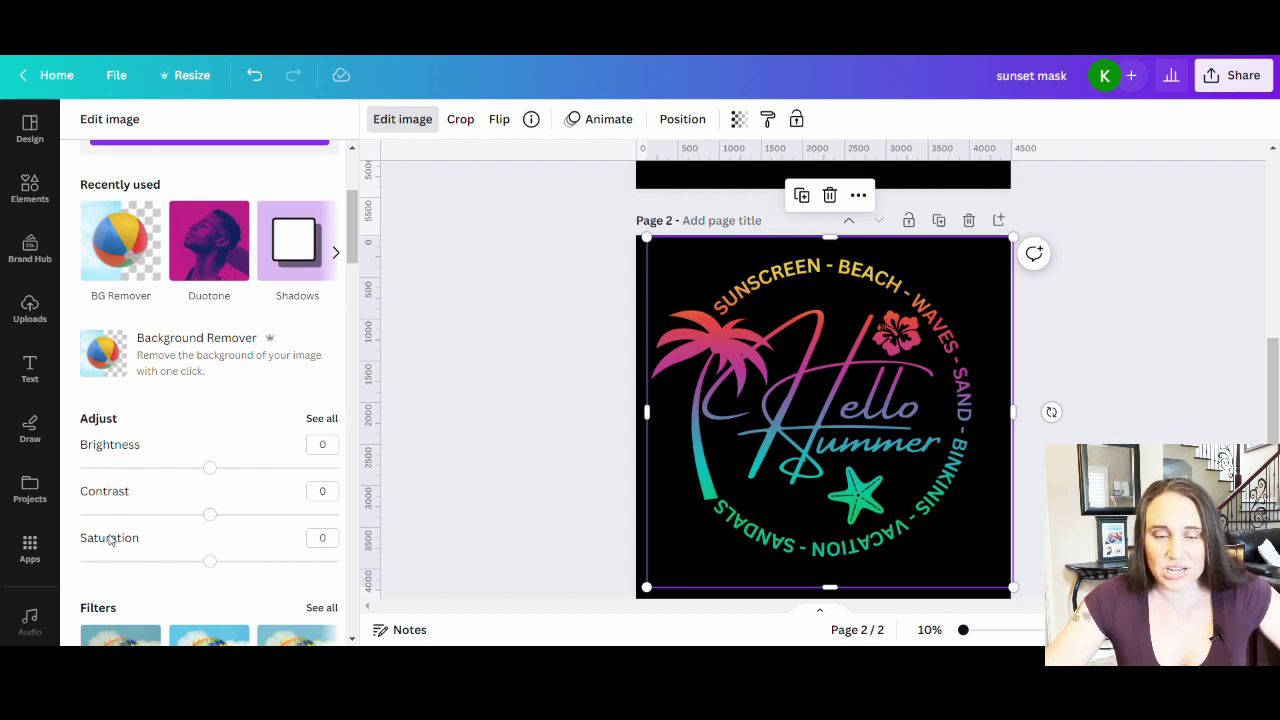
scroll(160, 420, up, 3)
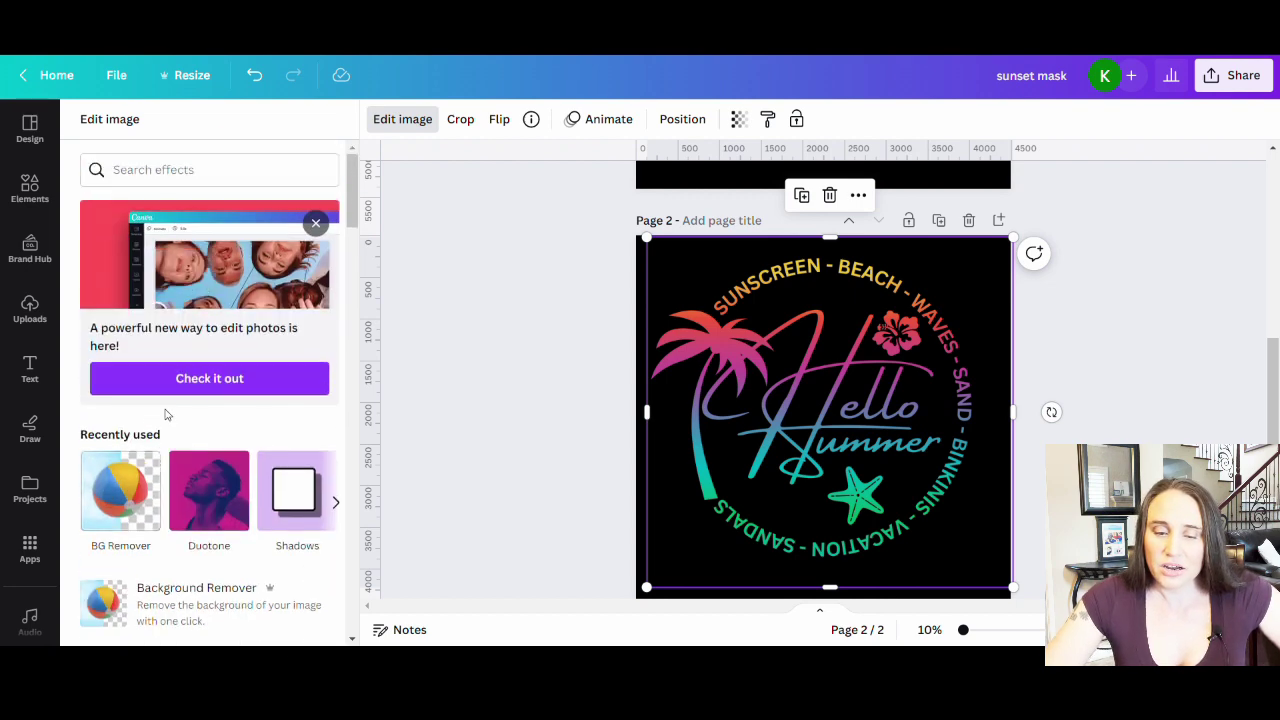
scroll(194, 410, down, 3)
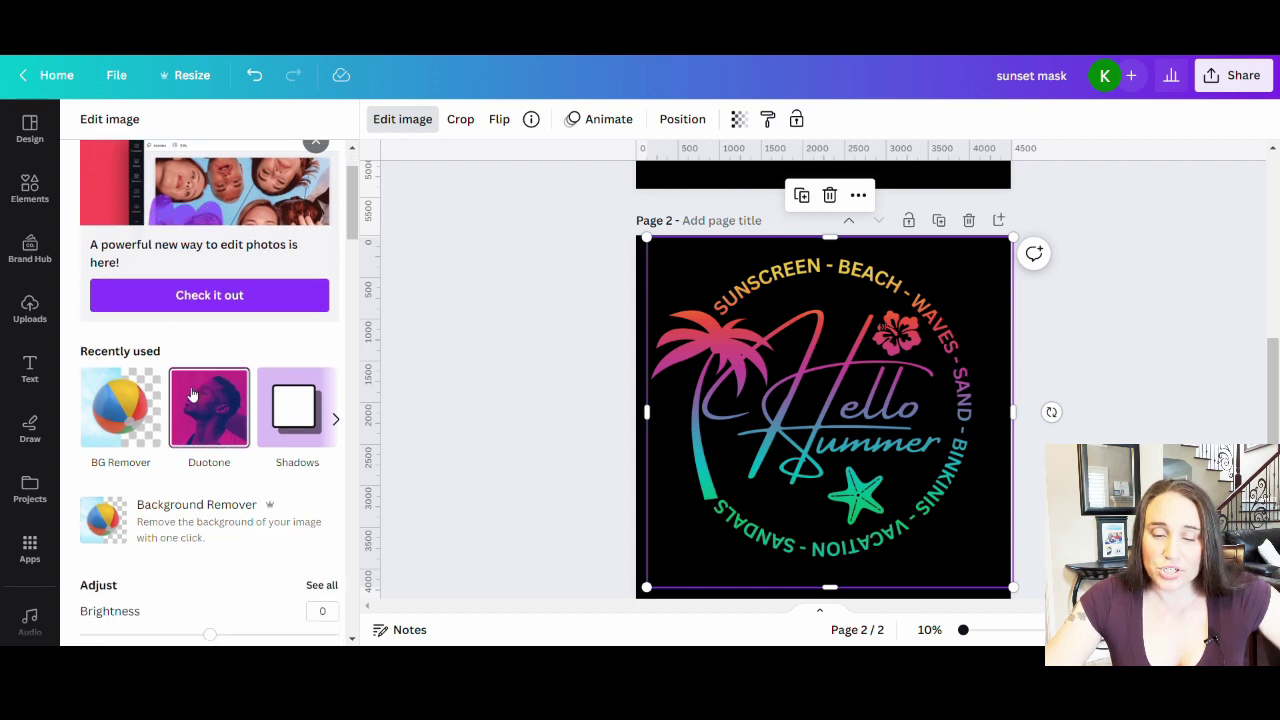
scroll(160, 320, down, 2)
scroll(168, 350, down, 10)
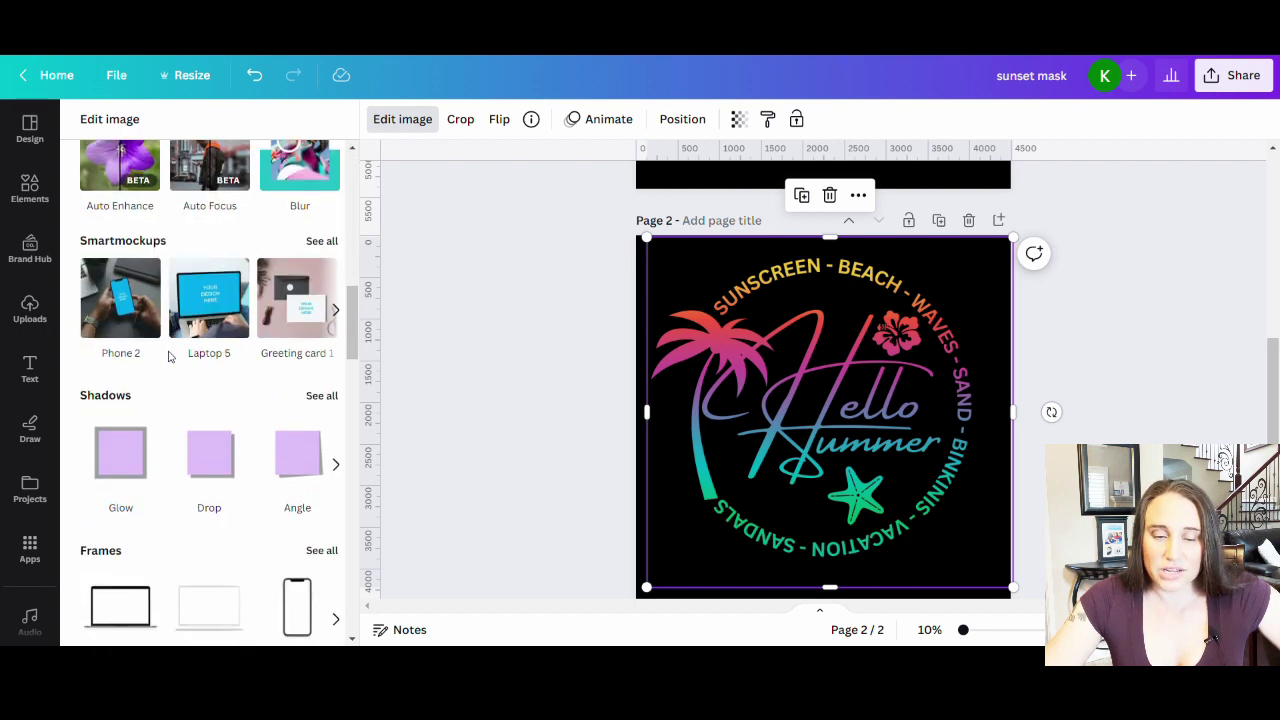
scroll(180, 400, up, 10)
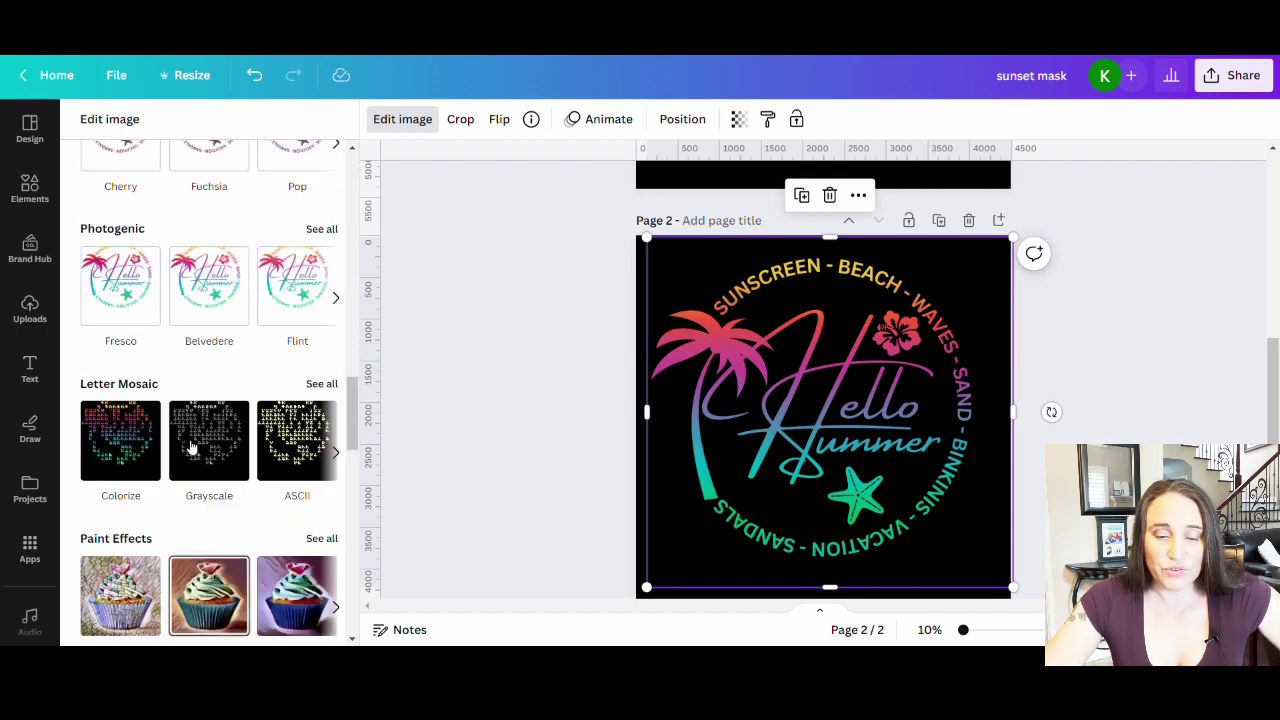
scroll(195, 430, up, 5)
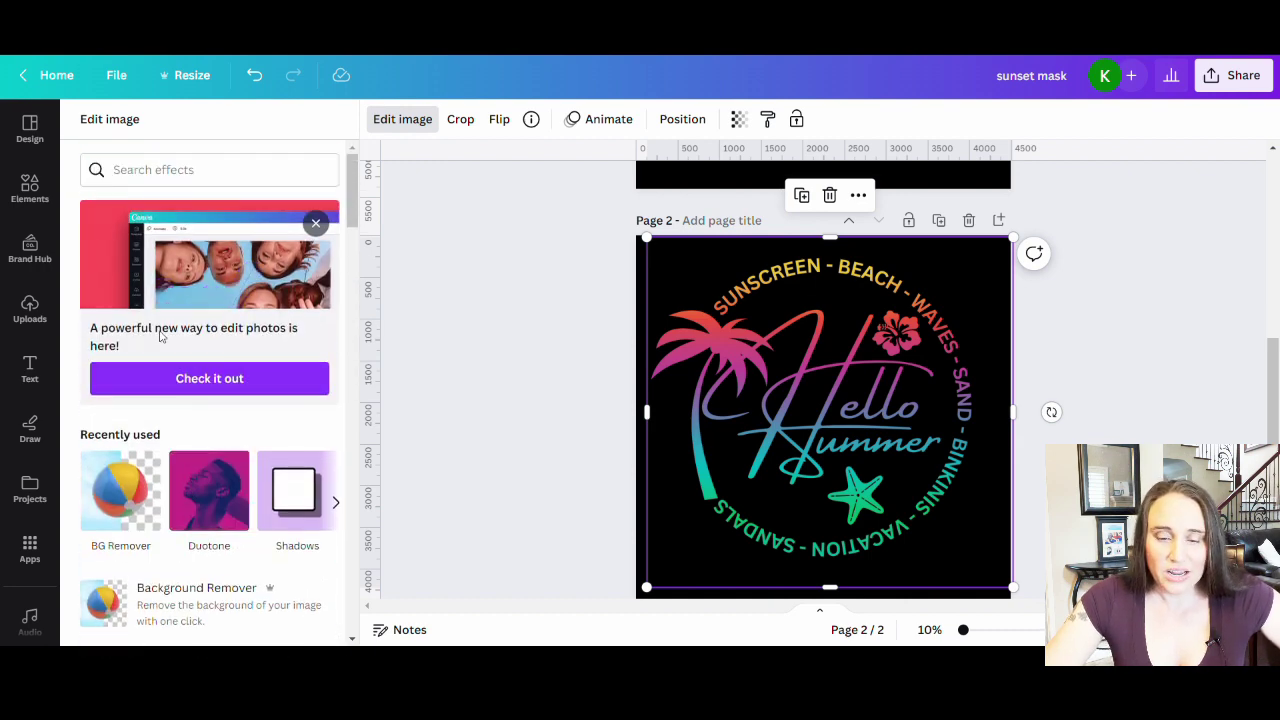
Switch to the new photo editor and examine its tools, filters, effects and apps for the Hello Summer image.
key(Escape)
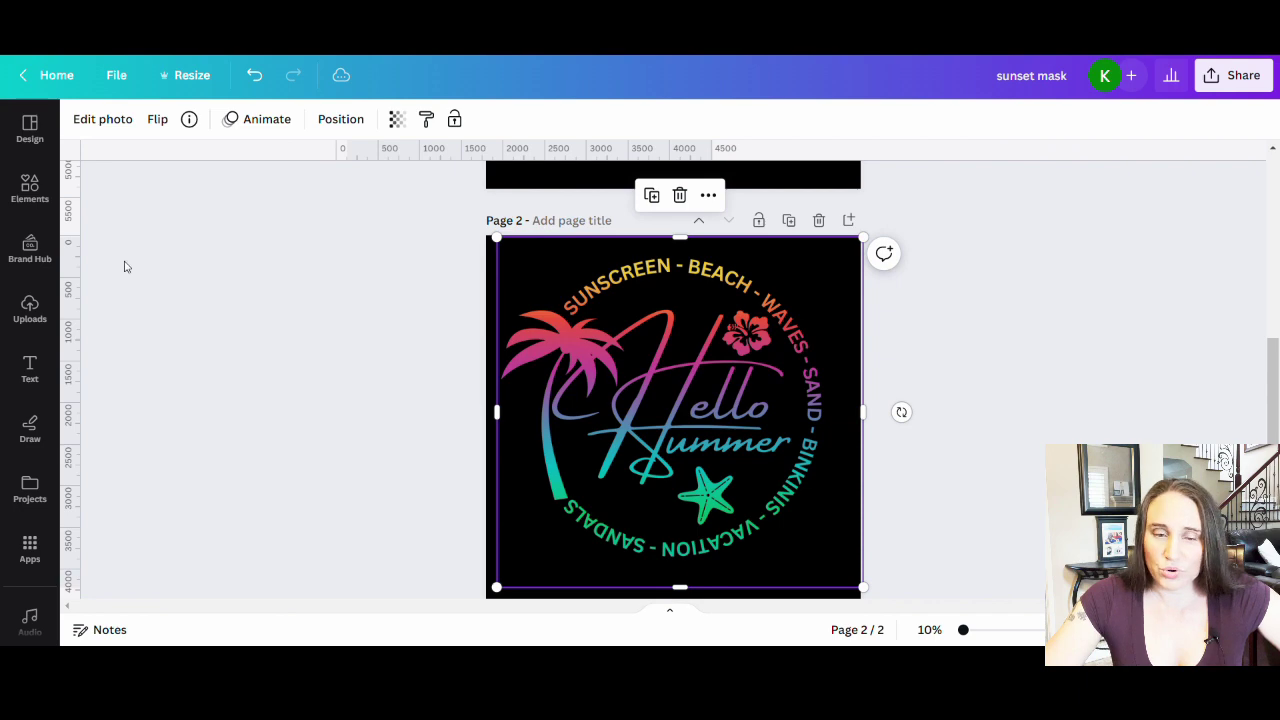
click(120, 119)
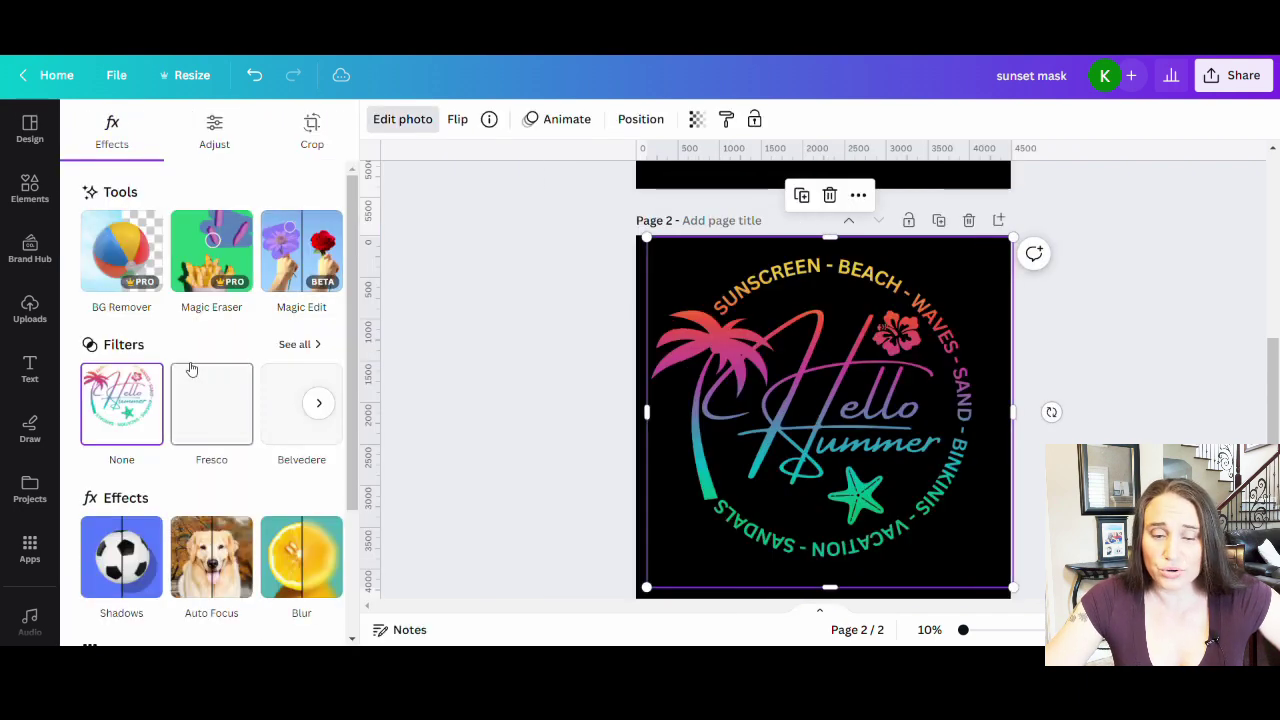
scroll(190, 368, down, 3)
scroll(186, 364, up, 3)
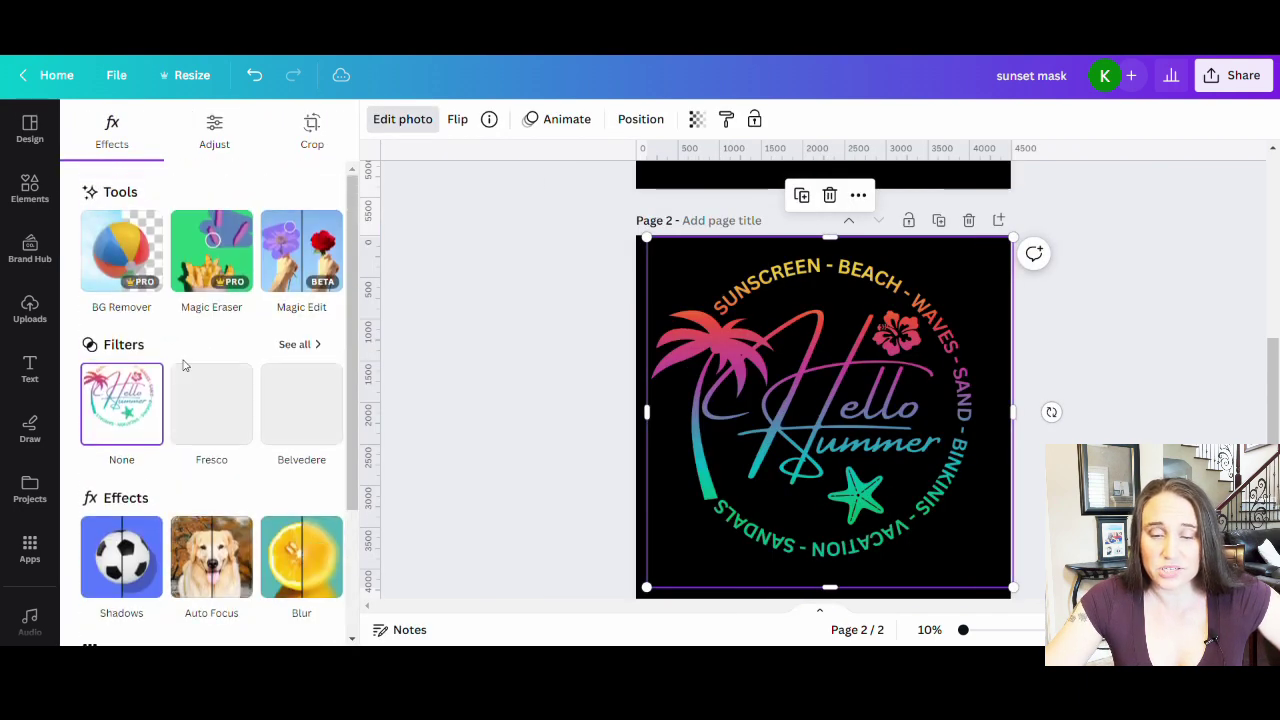
scroll(189, 366, down, 3)
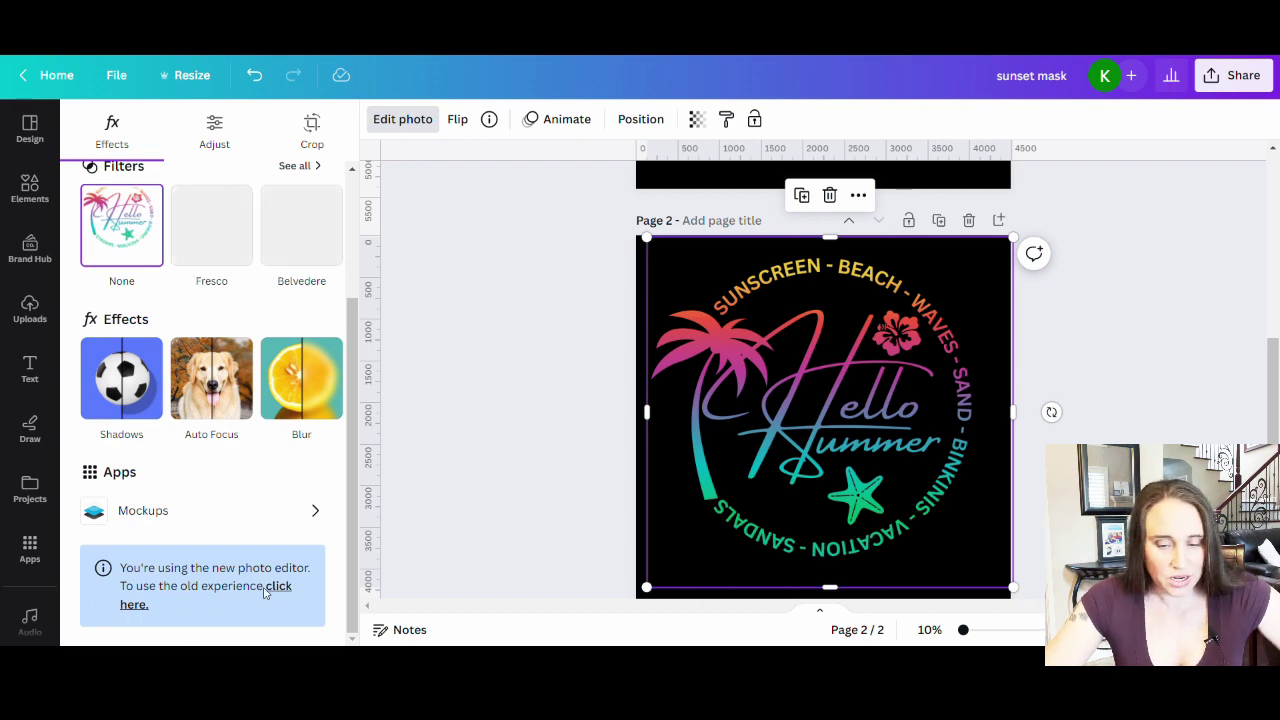
scroll(183, 587, up, 3)
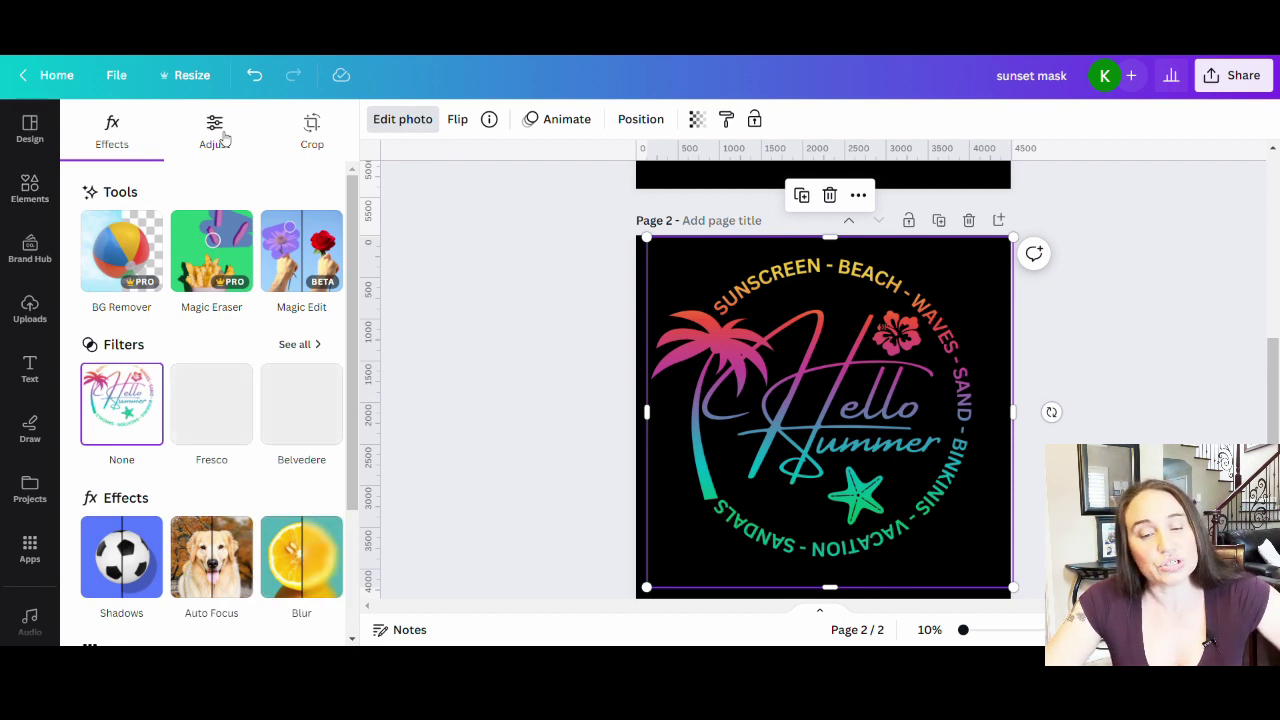
Open the adjustments for the Hello Summer image on page 2 and raise its brightness to 33.
click(216, 130)
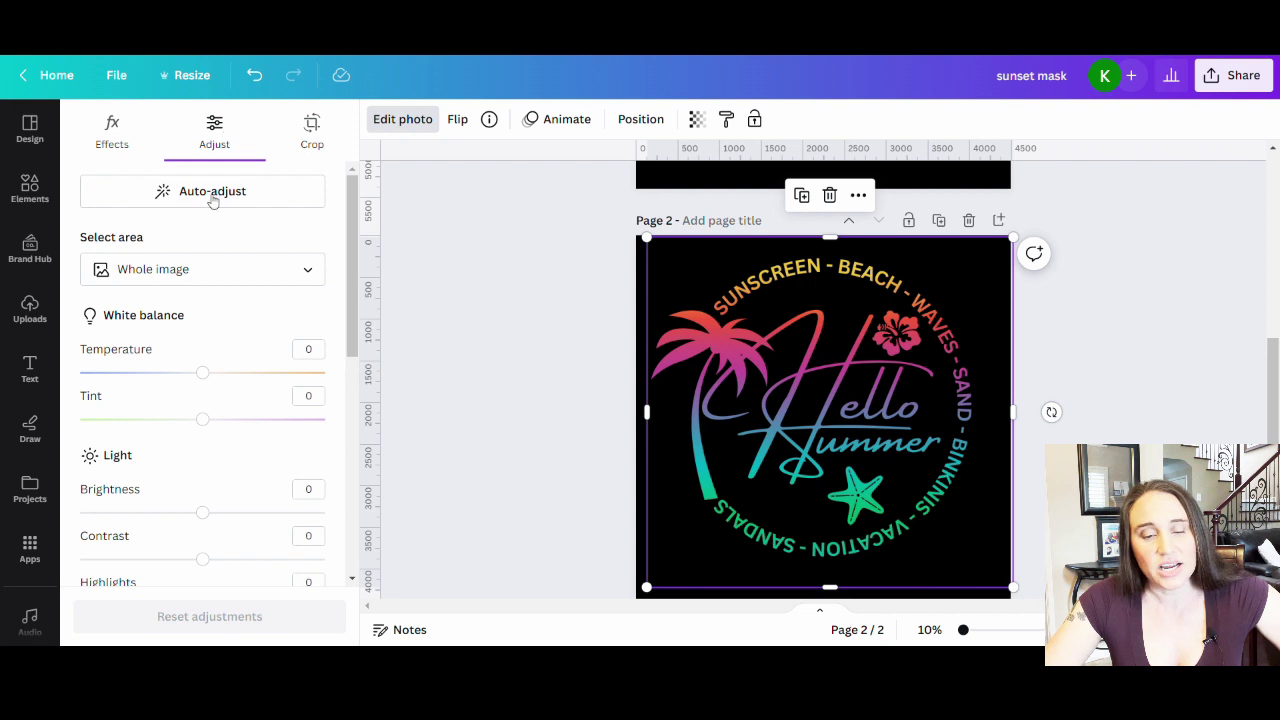
scroll(194, 203, down, 5)
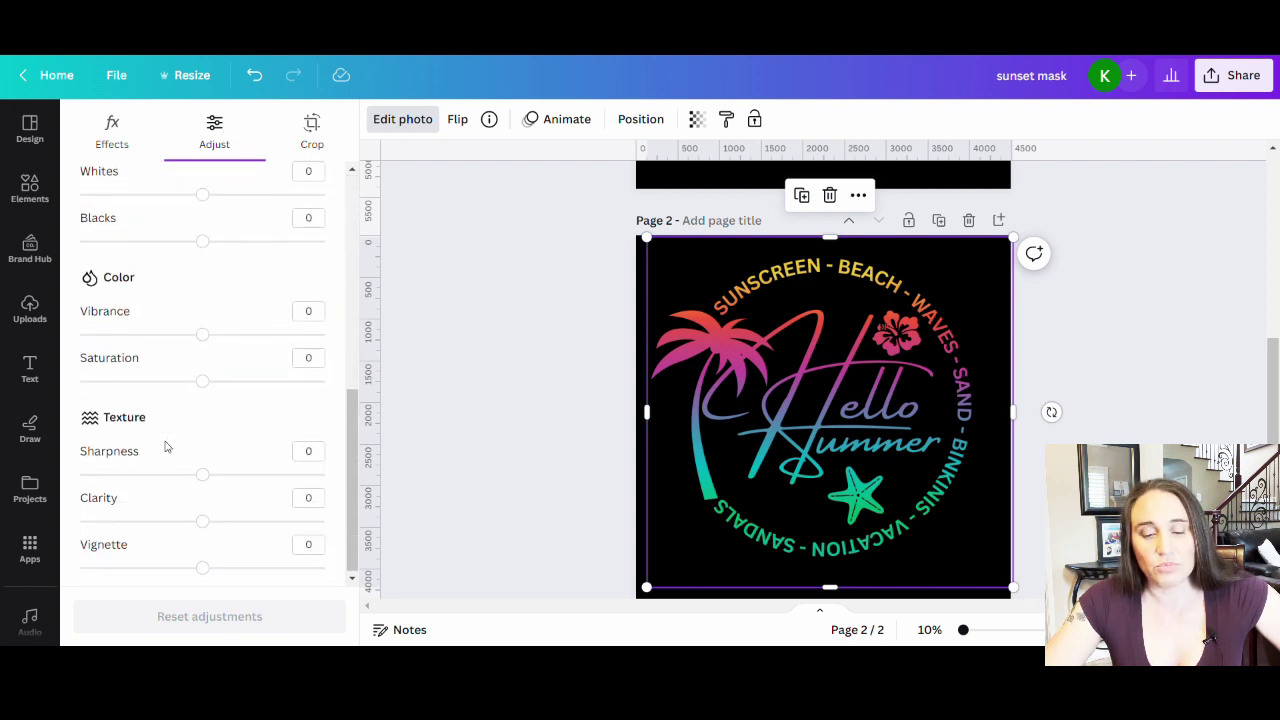
scroll(185, 440, up, 5)
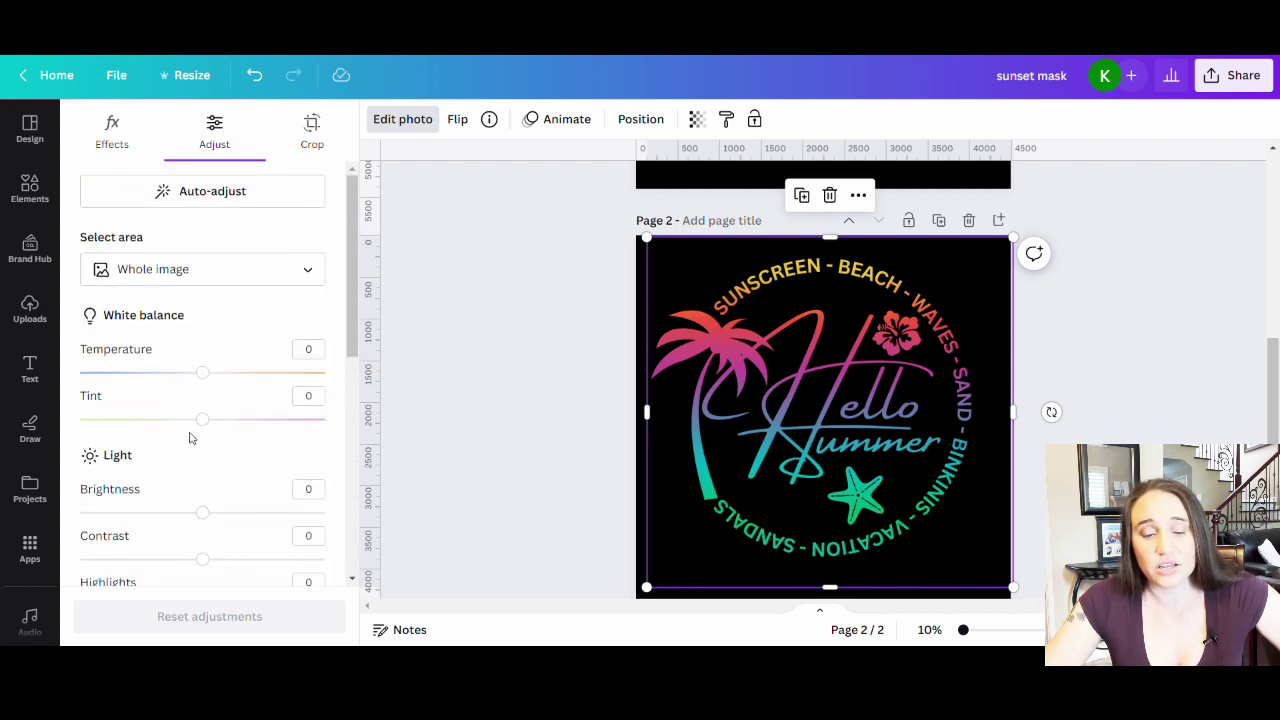
scroll(197, 322, down, 3)
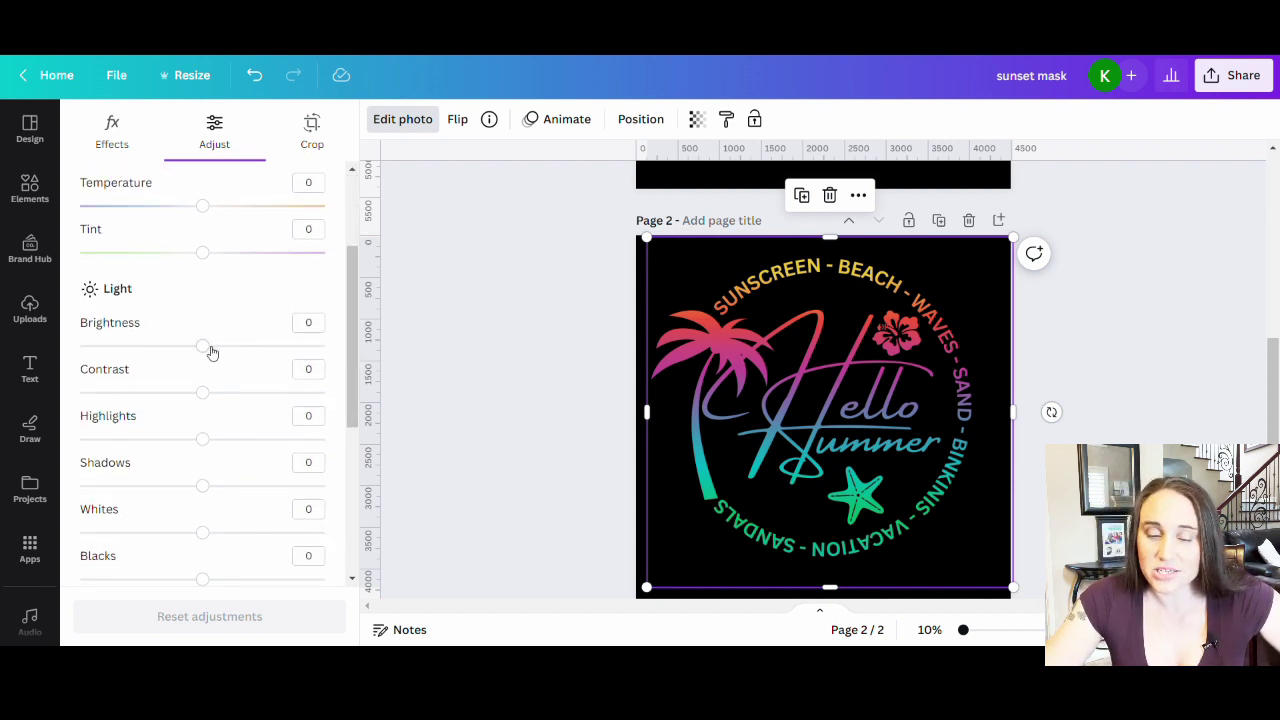
drag(204, 348, 247, 354)
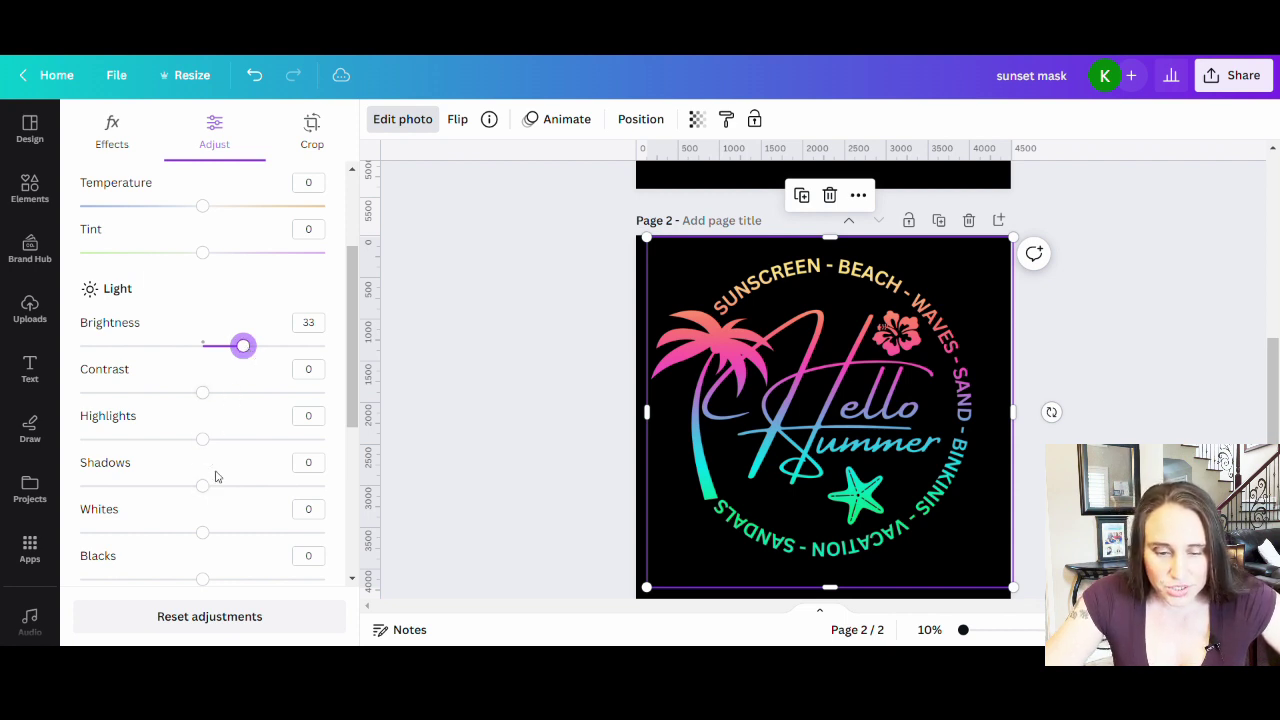
Set the Hello Summer image's vibrance to 16 and its saturation to 19.
scroll(211, 410, down, 3)
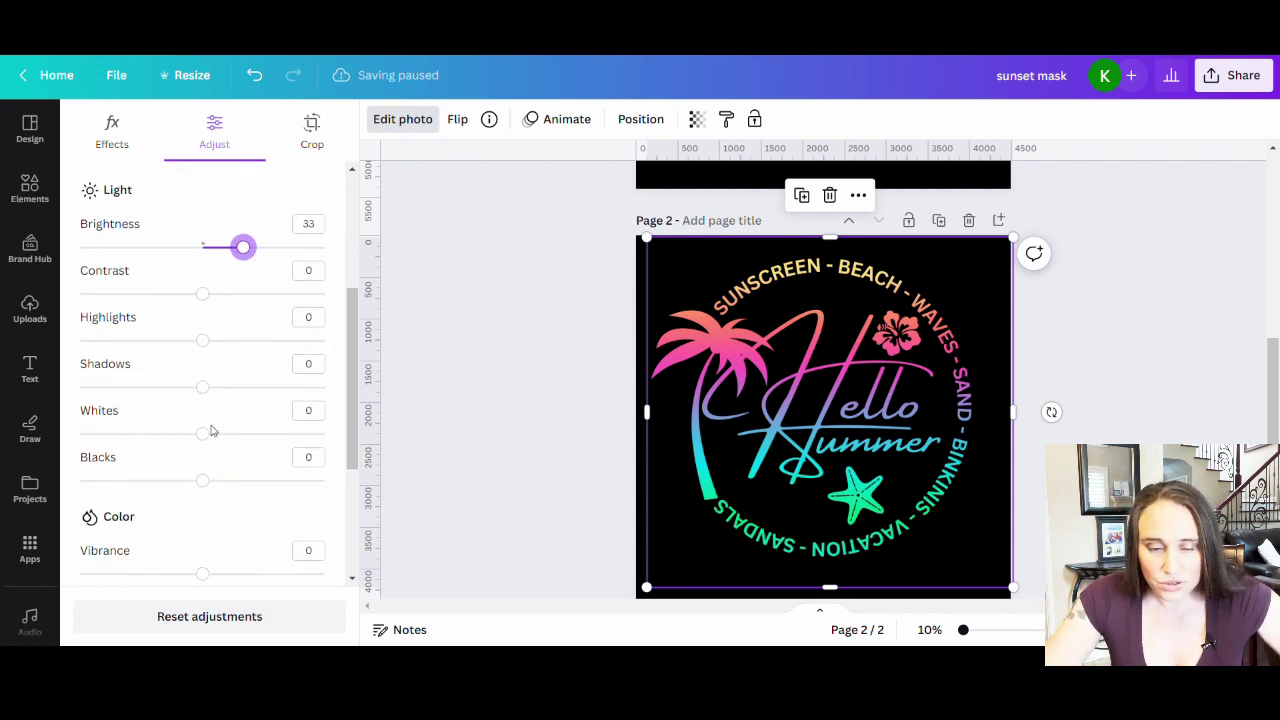
scroll(218, 417, down, 3)
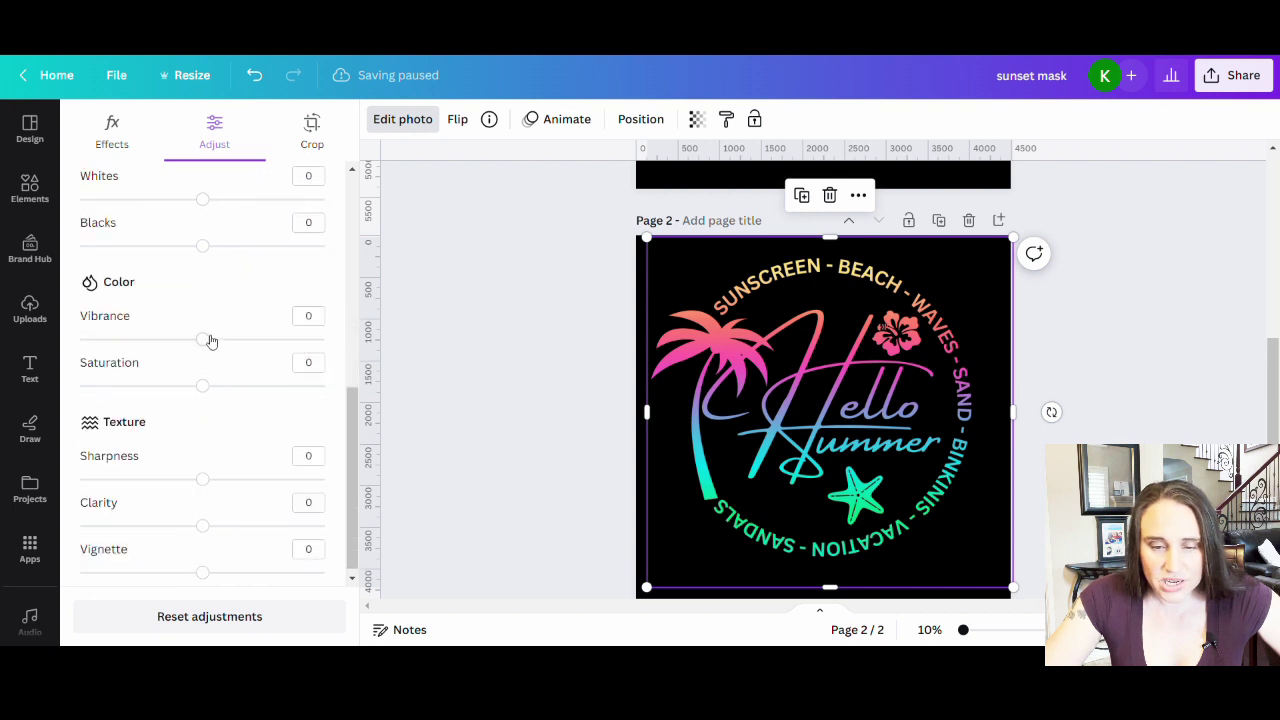
drag(210, 344, 221, 340)
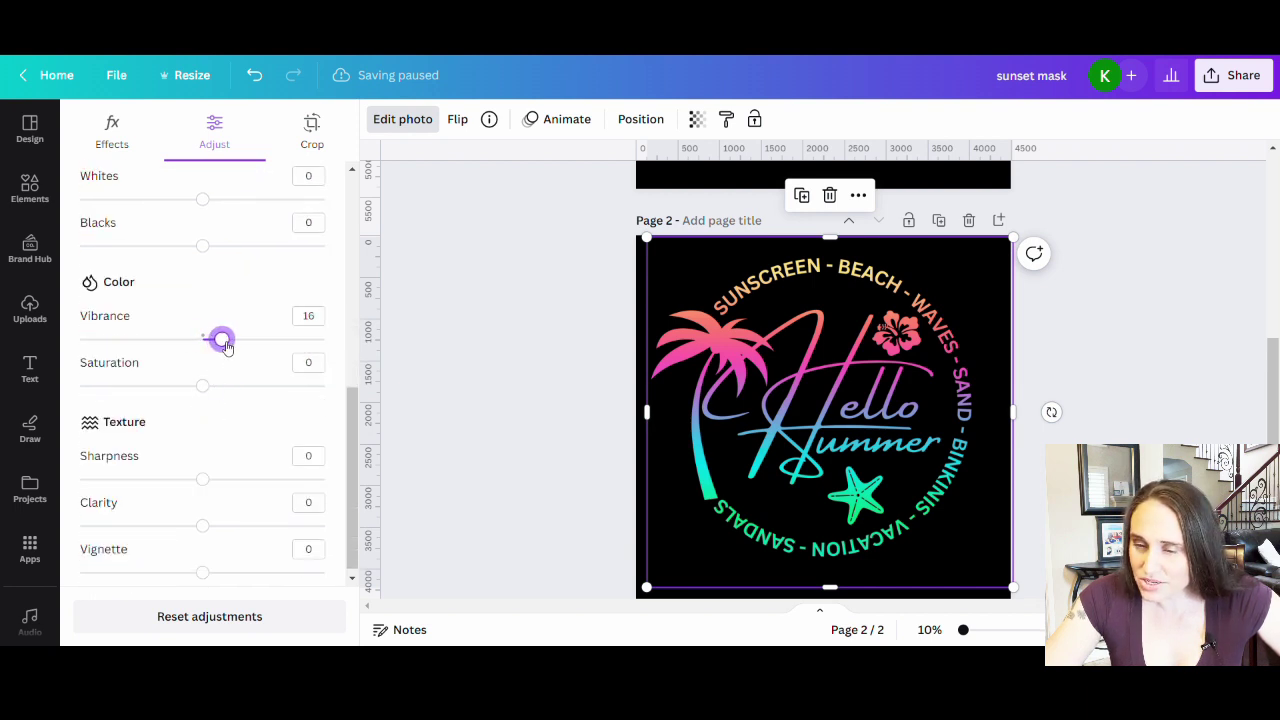
drag(206, 389, 230, 392)
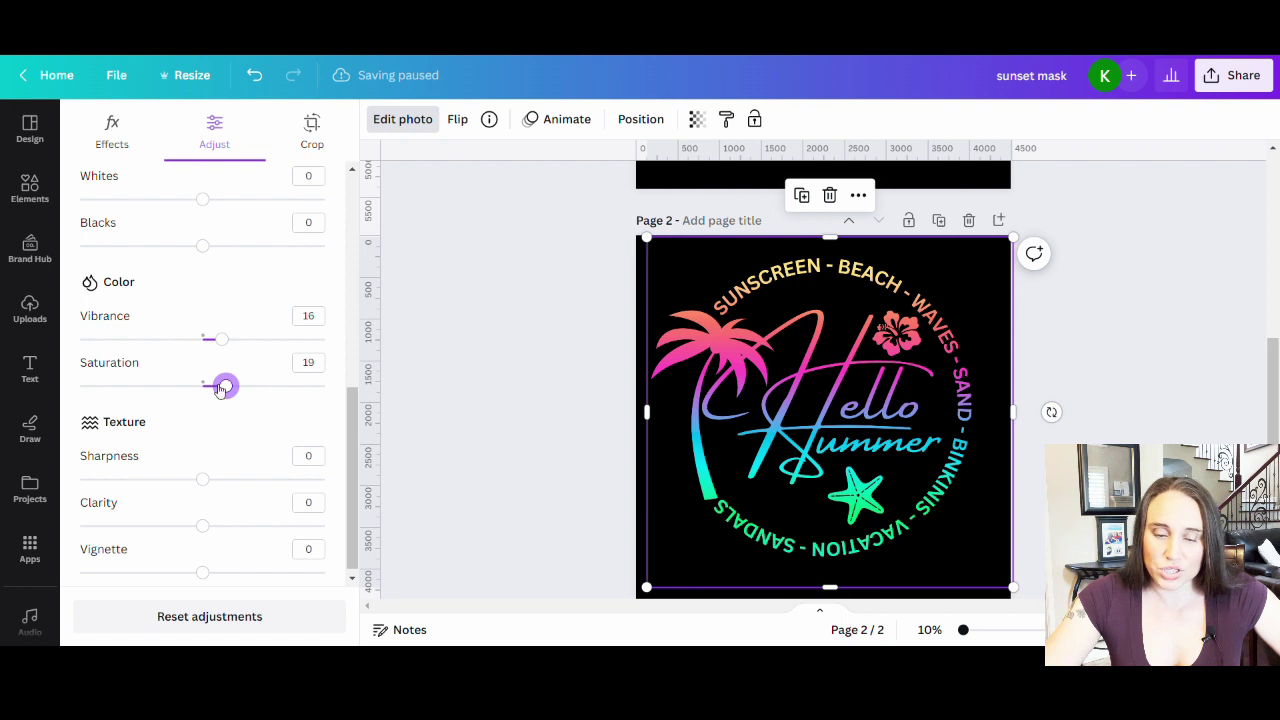
Raise the Hello Summer image's brightness to 45 and deselect the image.
scroll(222, 384, down, 1)
scroll(210, 390, up, 4)
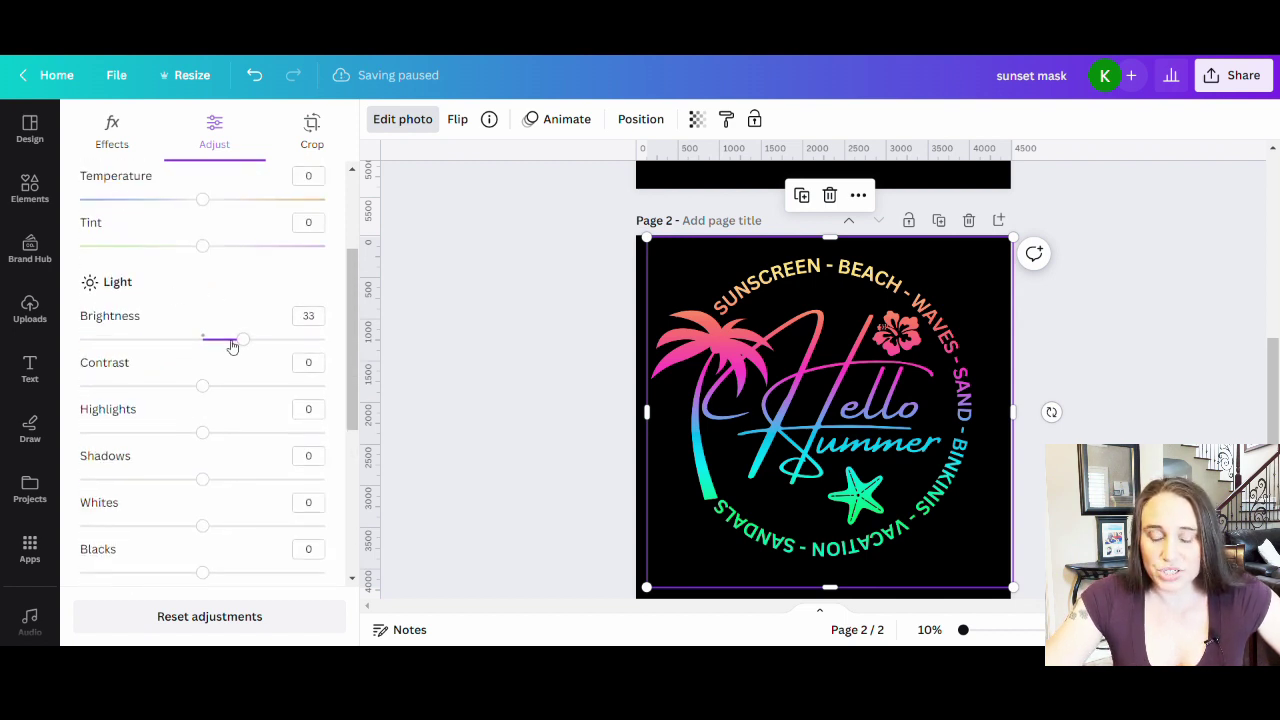
drag(247, 351, 262, 347)
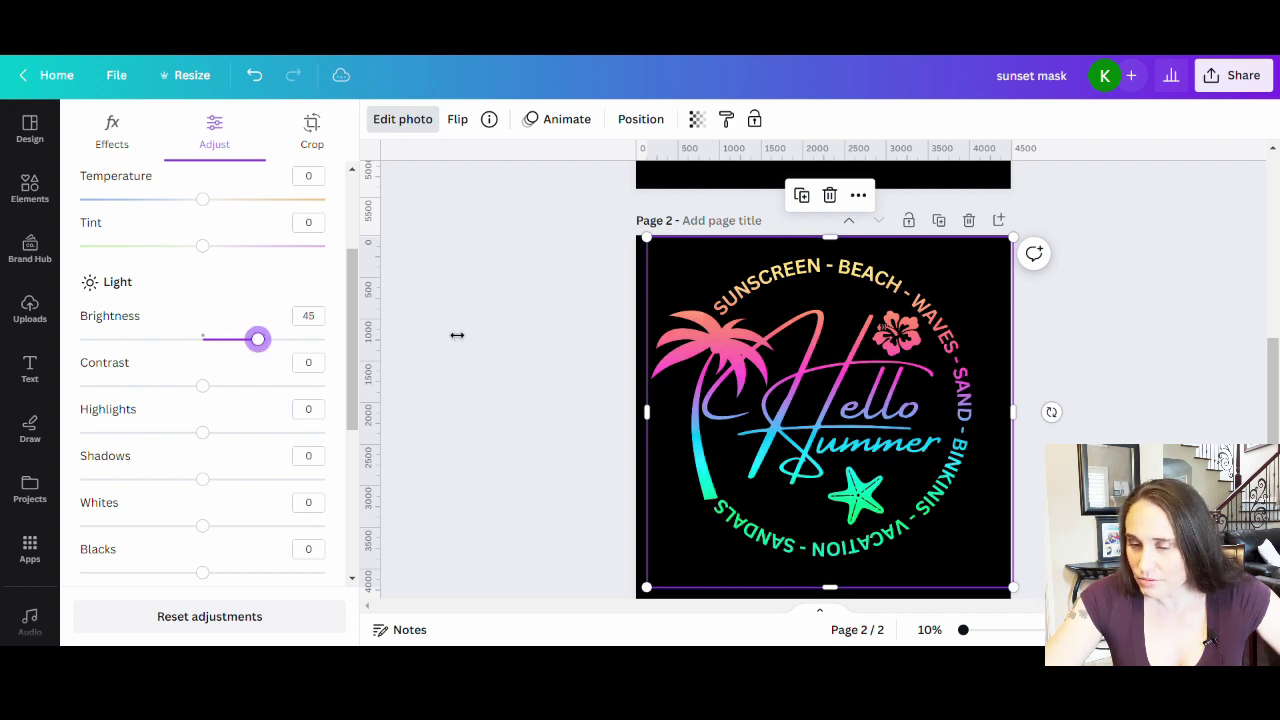
click(1088, 352)
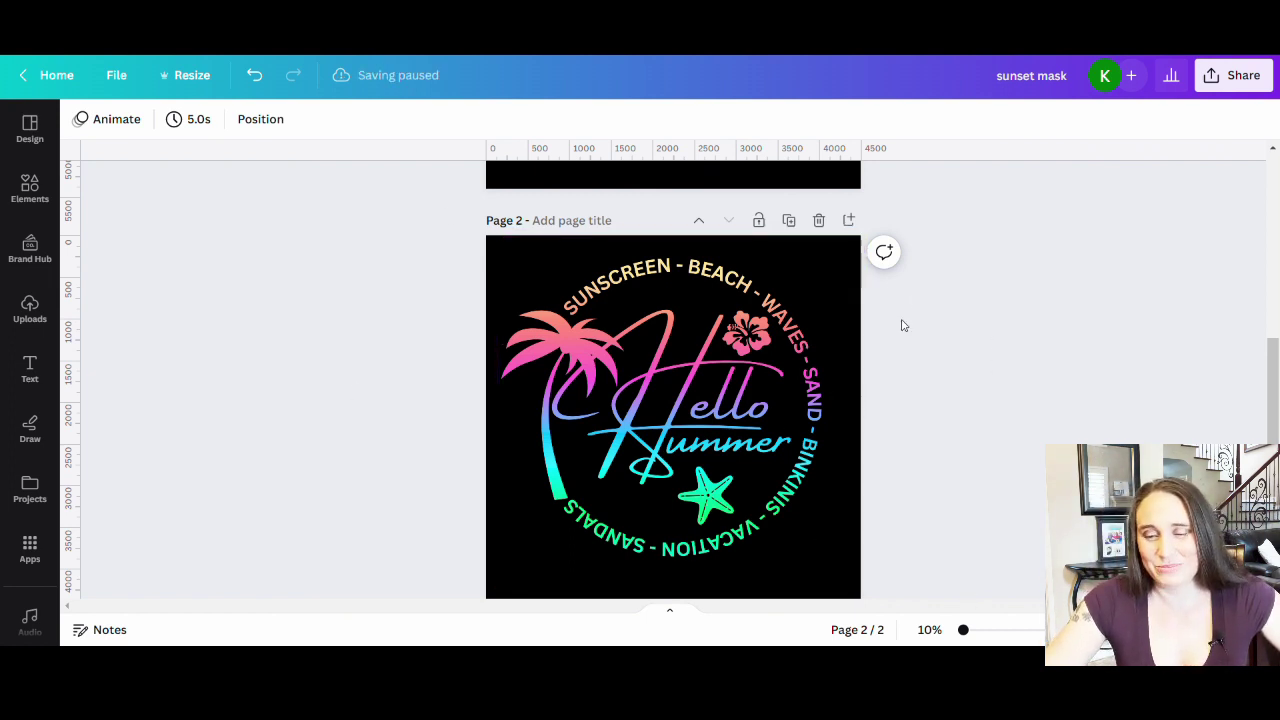
Search the uploads for "hello winter" and add the transparent Hello Winter word-circle image to page 2.
scroll(1042, 401, down, 2)
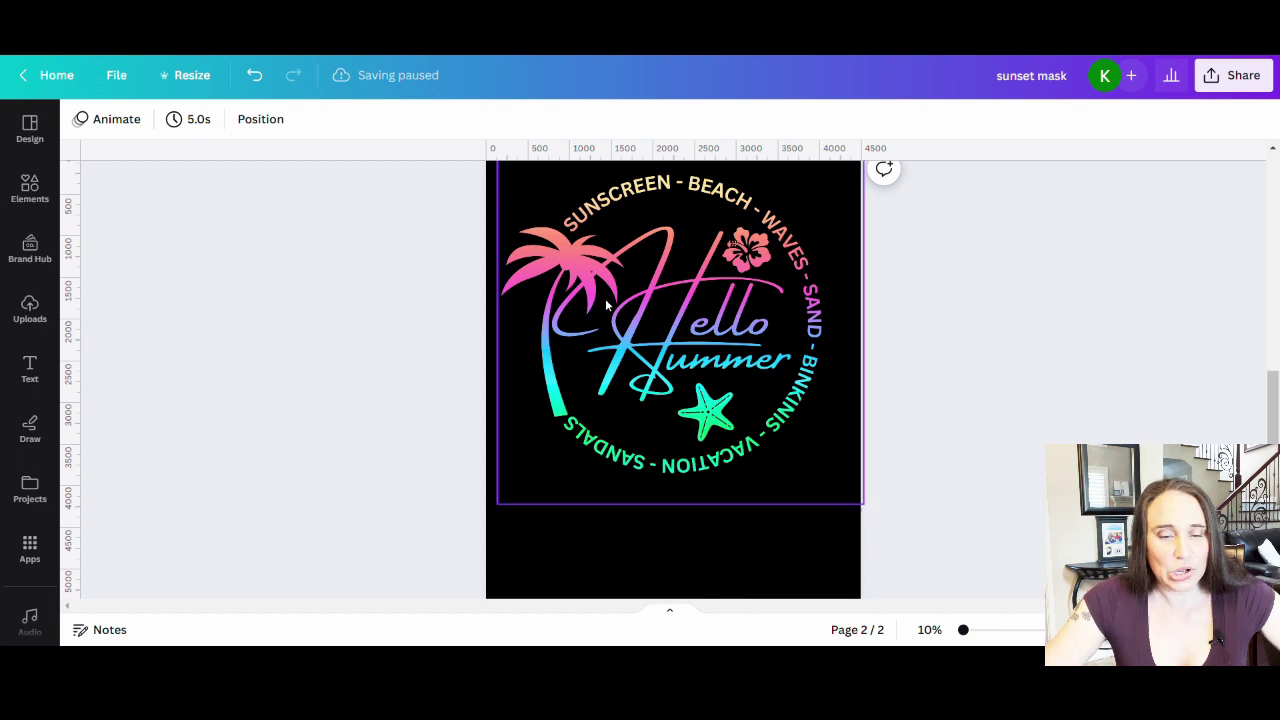
click(30, 310)
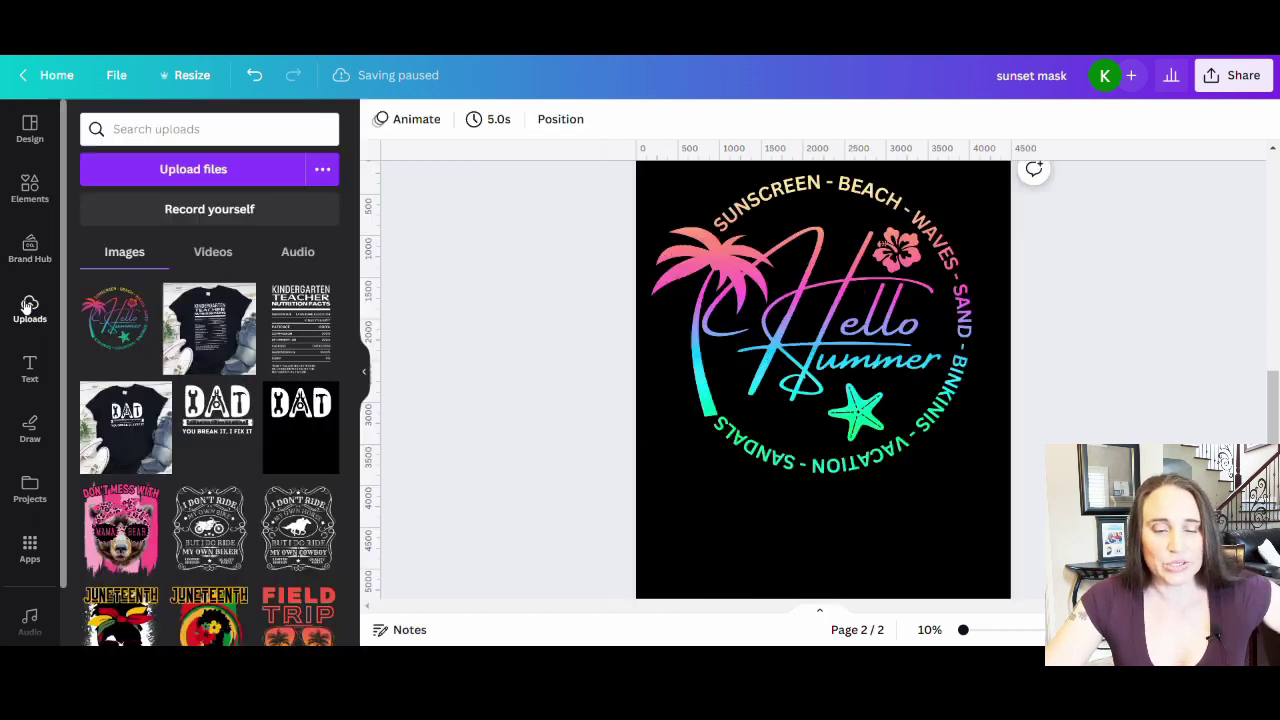
click(219, 129)
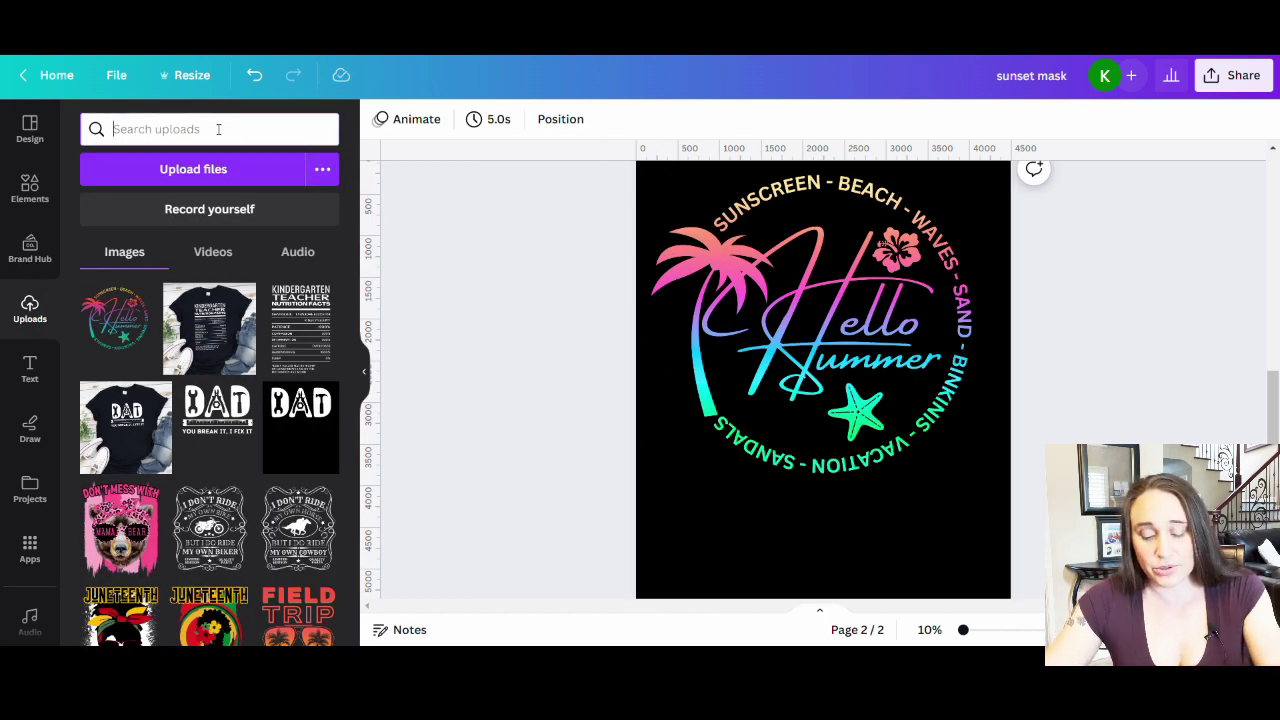
text(hello)
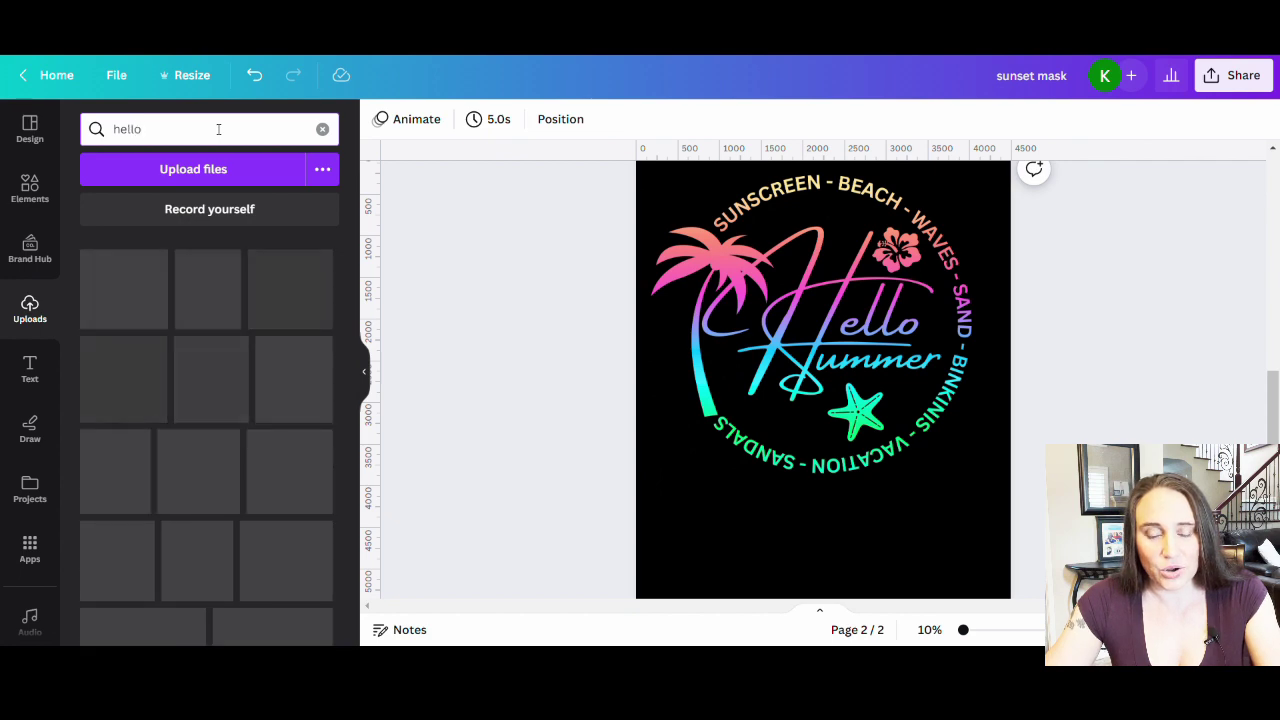
text( winter)
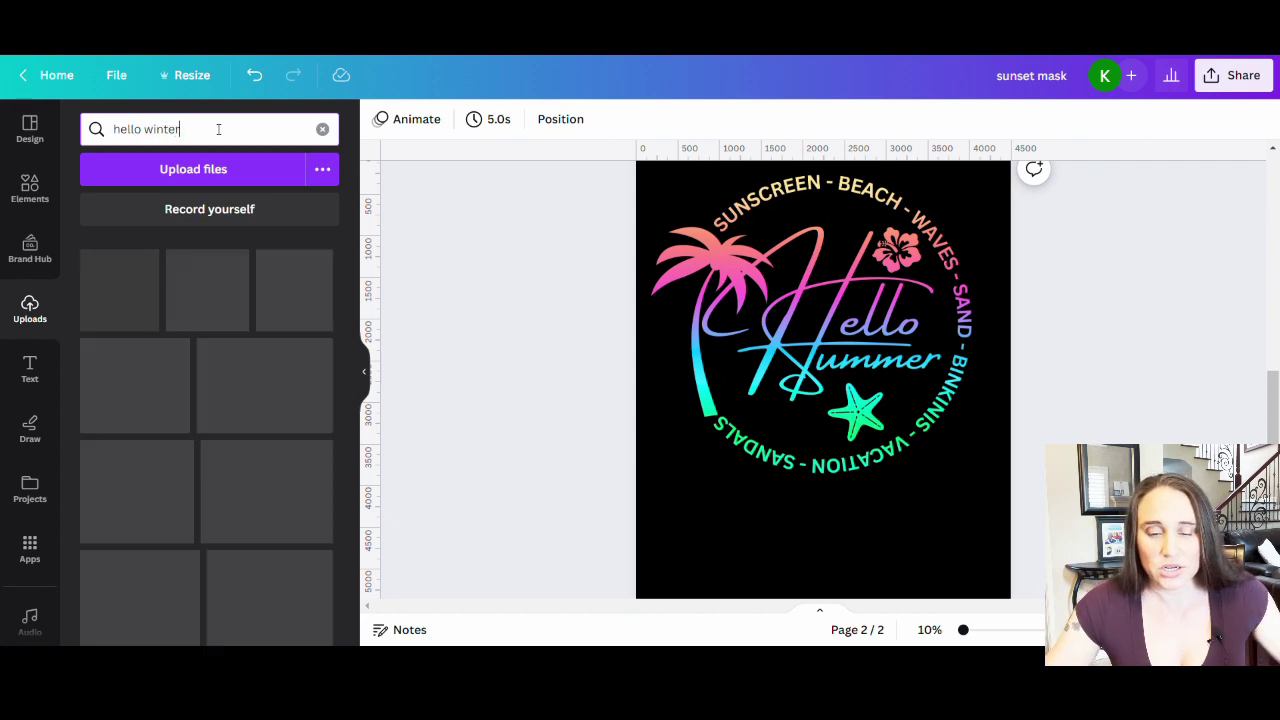
click(316, 298)
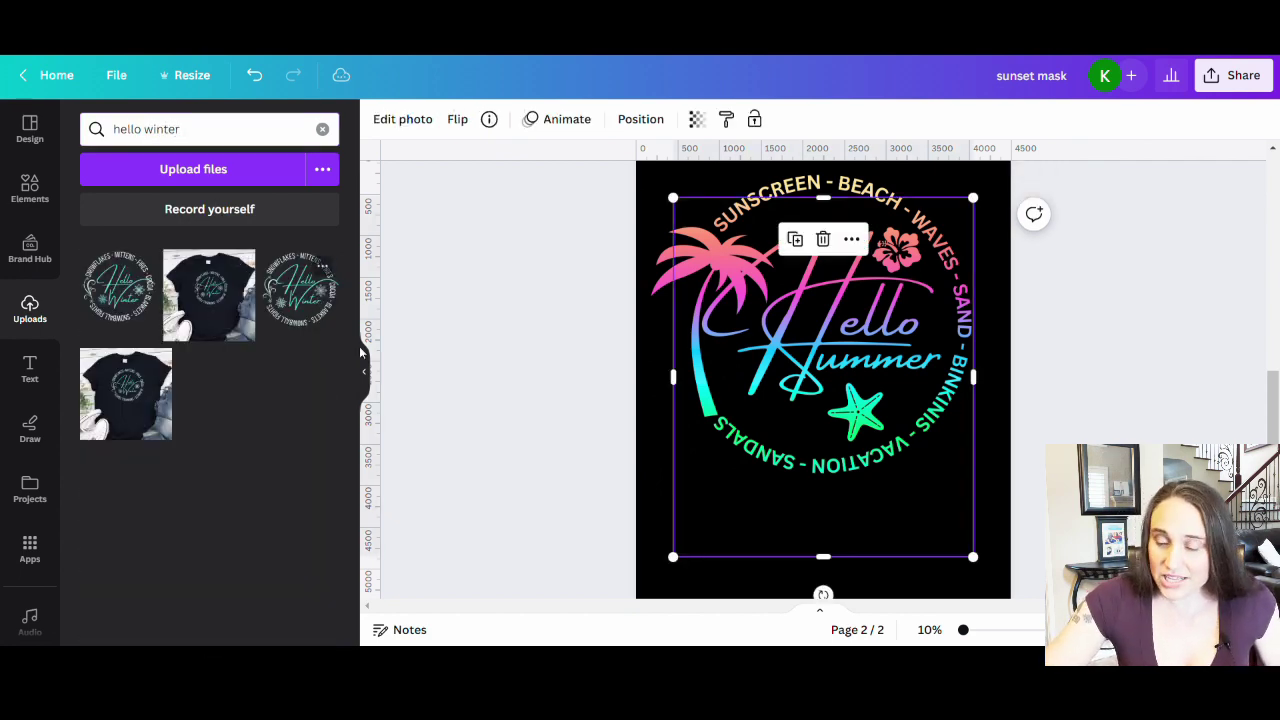
Shrink the Hello Winter image to about half the page width and move it to the lower part of page 2.
drag(890, 524, 906, 644)
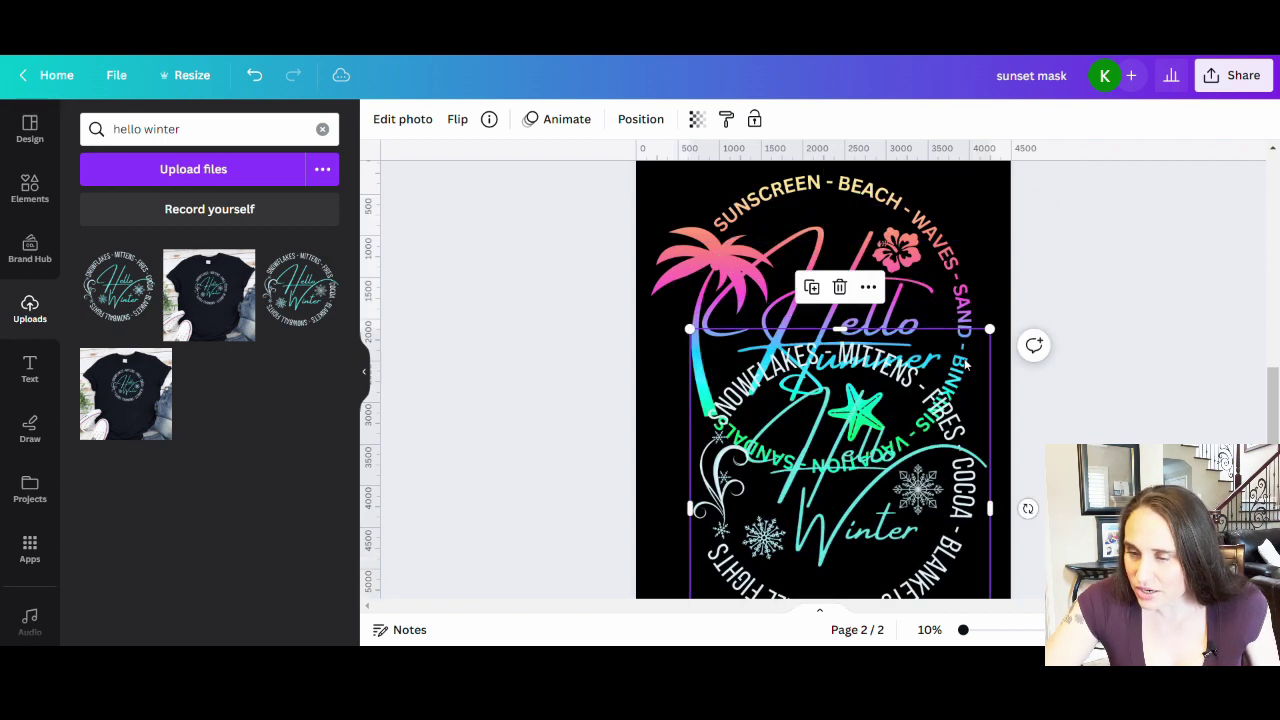
drag(990, 505, 1008, 460)
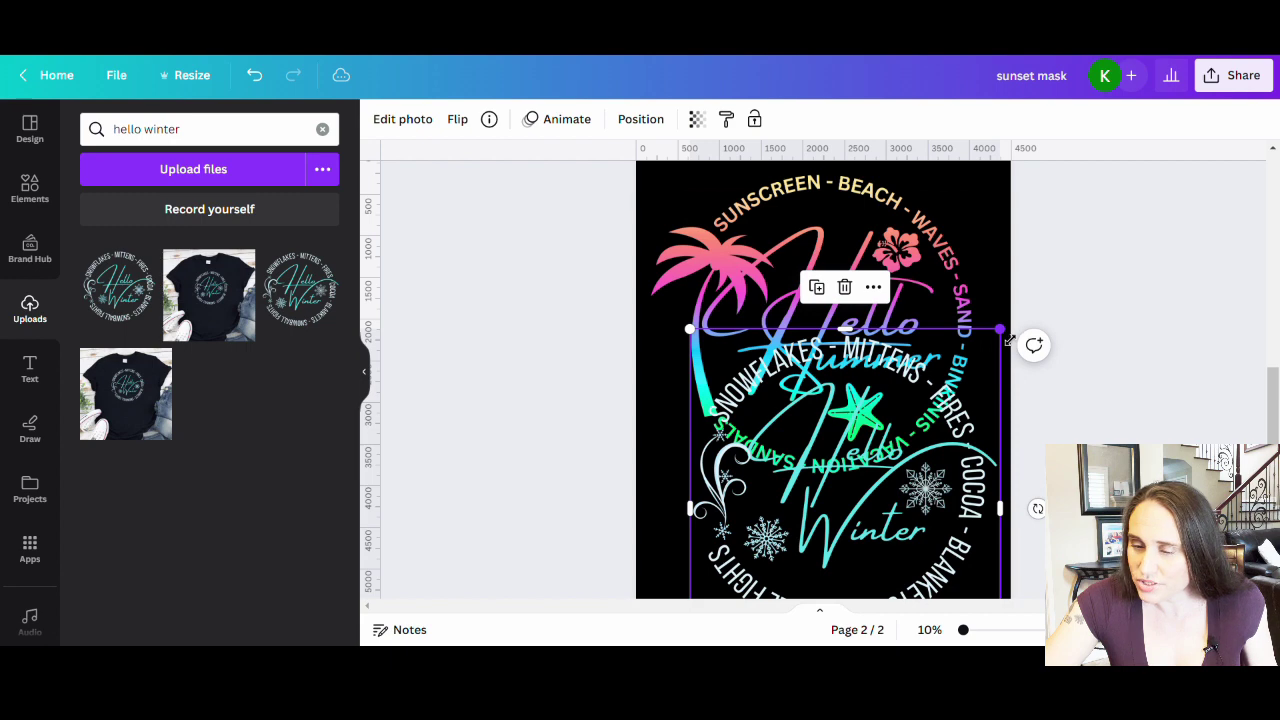
drag(1008, 340, 898, 482)
scroll(898, 482, down, 3)
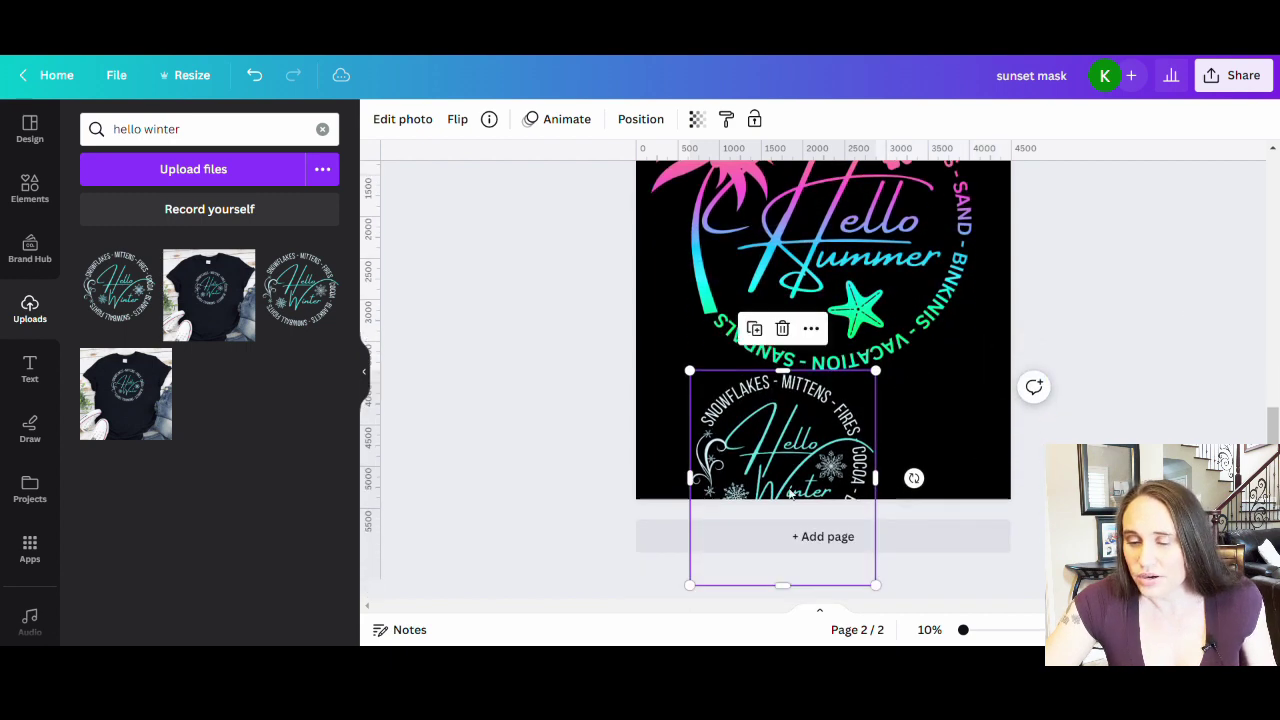
drag(788, 493, 755, 436)
Add a third page and move the Hello Winter image onto it.
click(914, 536)
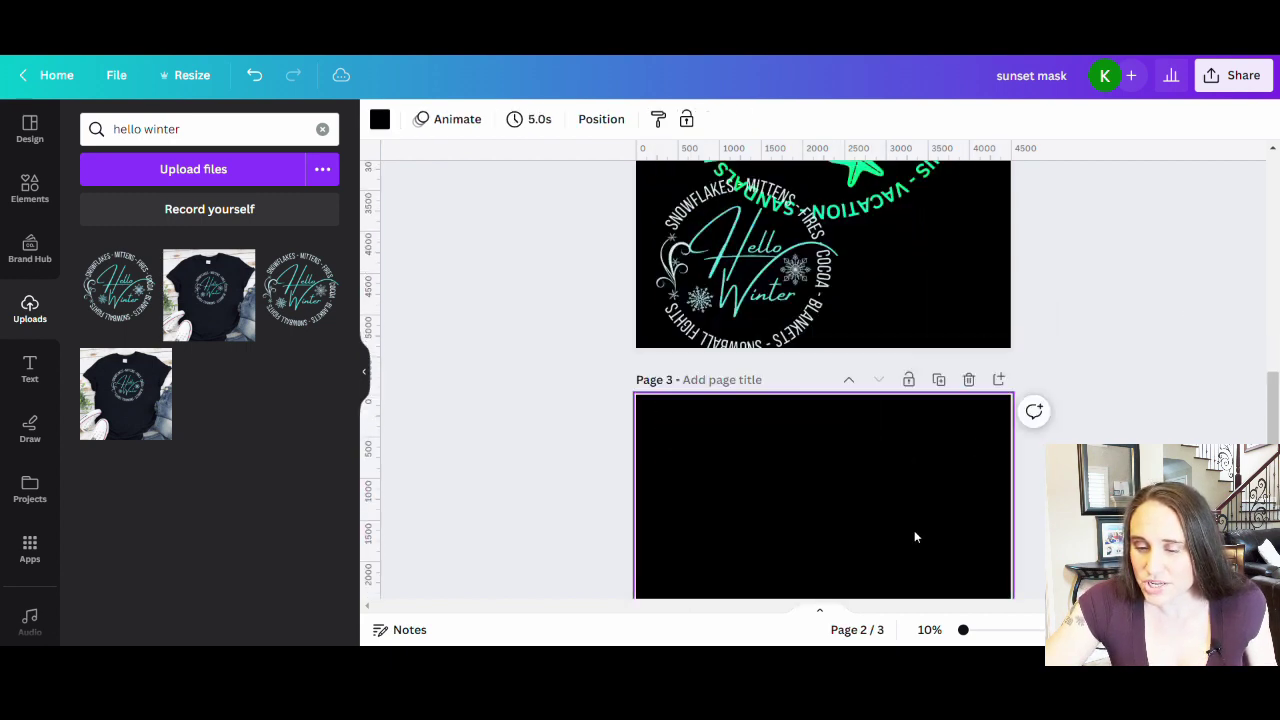
scroll(846, 503, up, 2)
drag(760, 200, 782, 490)
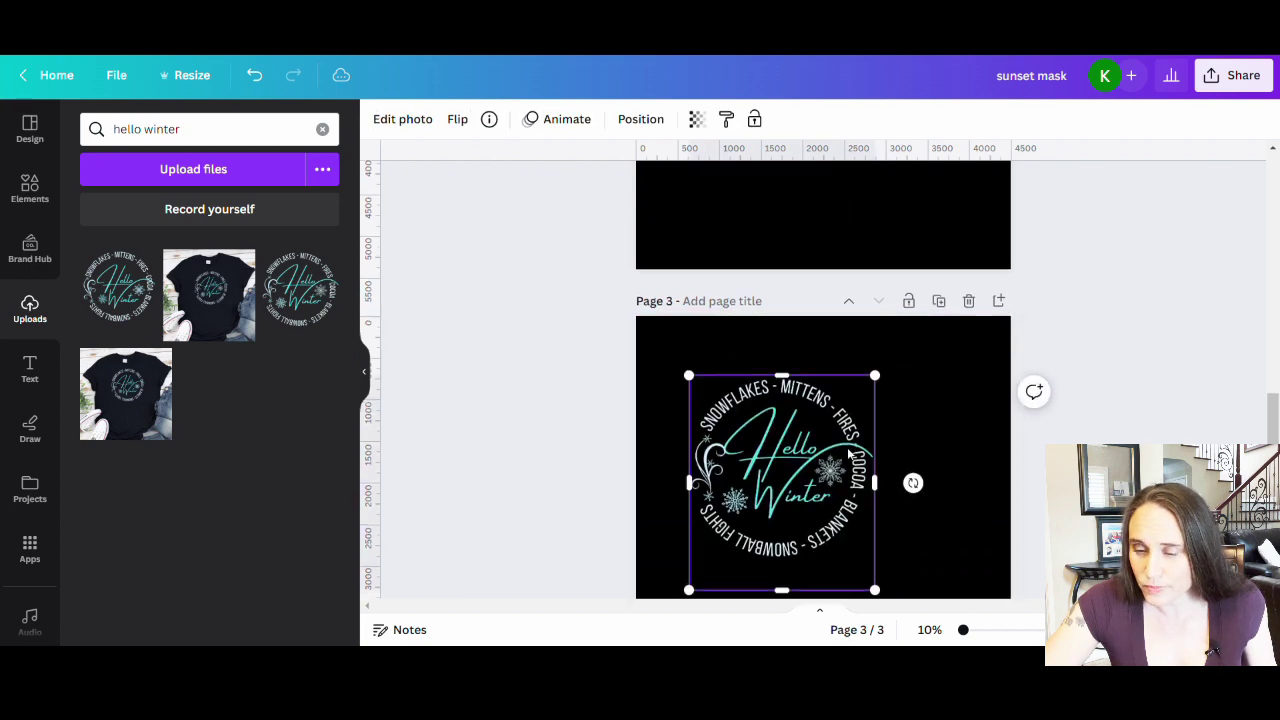
Enlarge the Hello Winter image to nearly fill the width of page 3 and centre it horizontally.
scroll(854, 499, down, 1)
drag(876, 509, 989, 610)
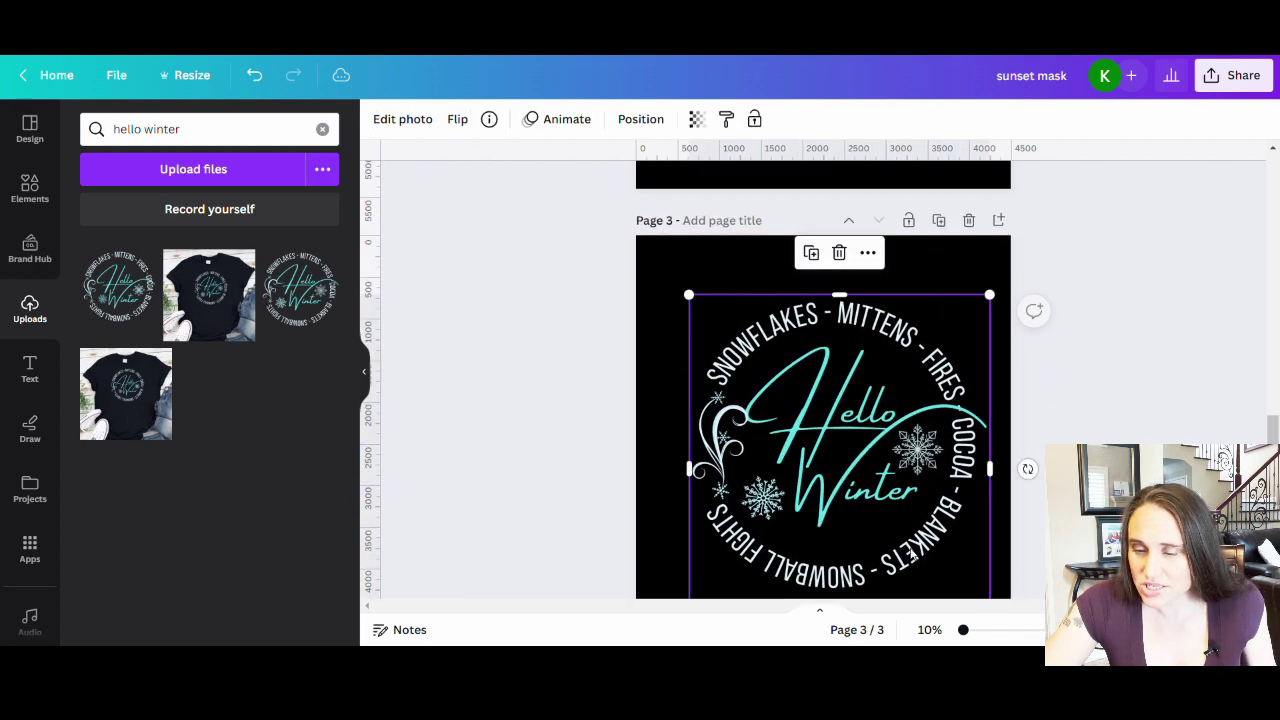
drag(912, 556, 895, 513)
scroll(937, 500, down, 3)
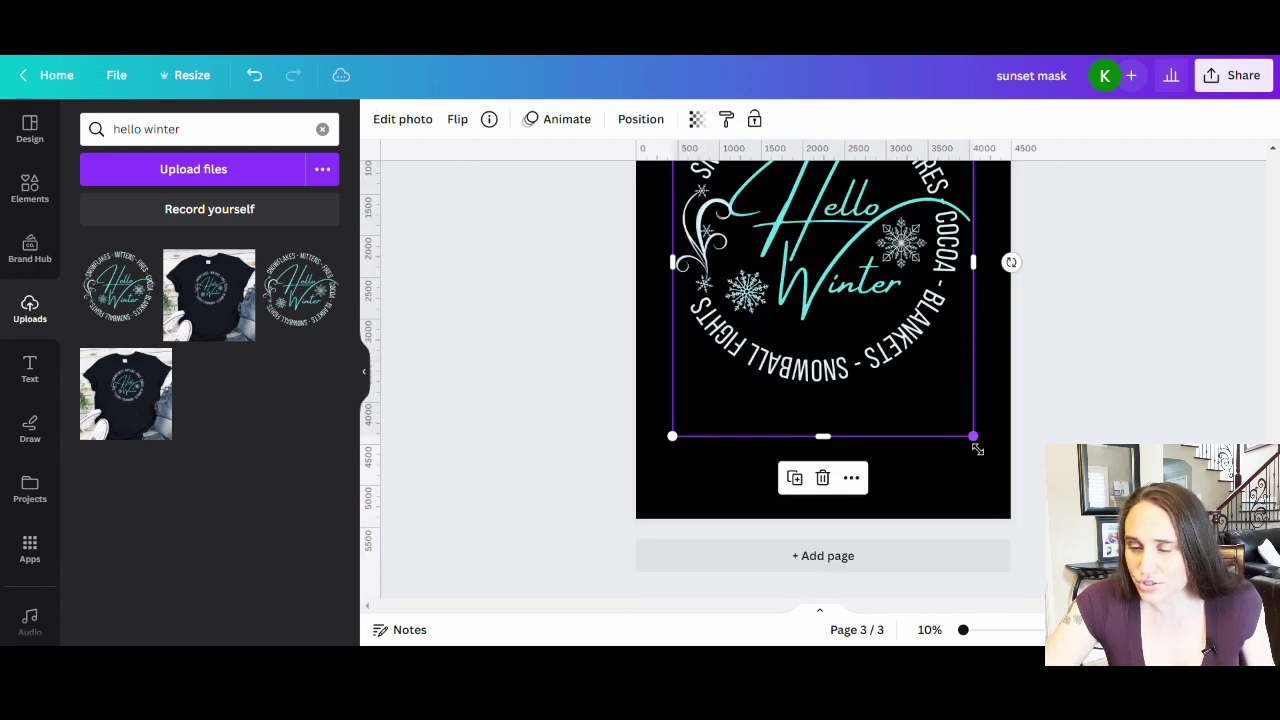
drag(977, 450, 1023, 478)
scroll(1023, 470, up, 2)
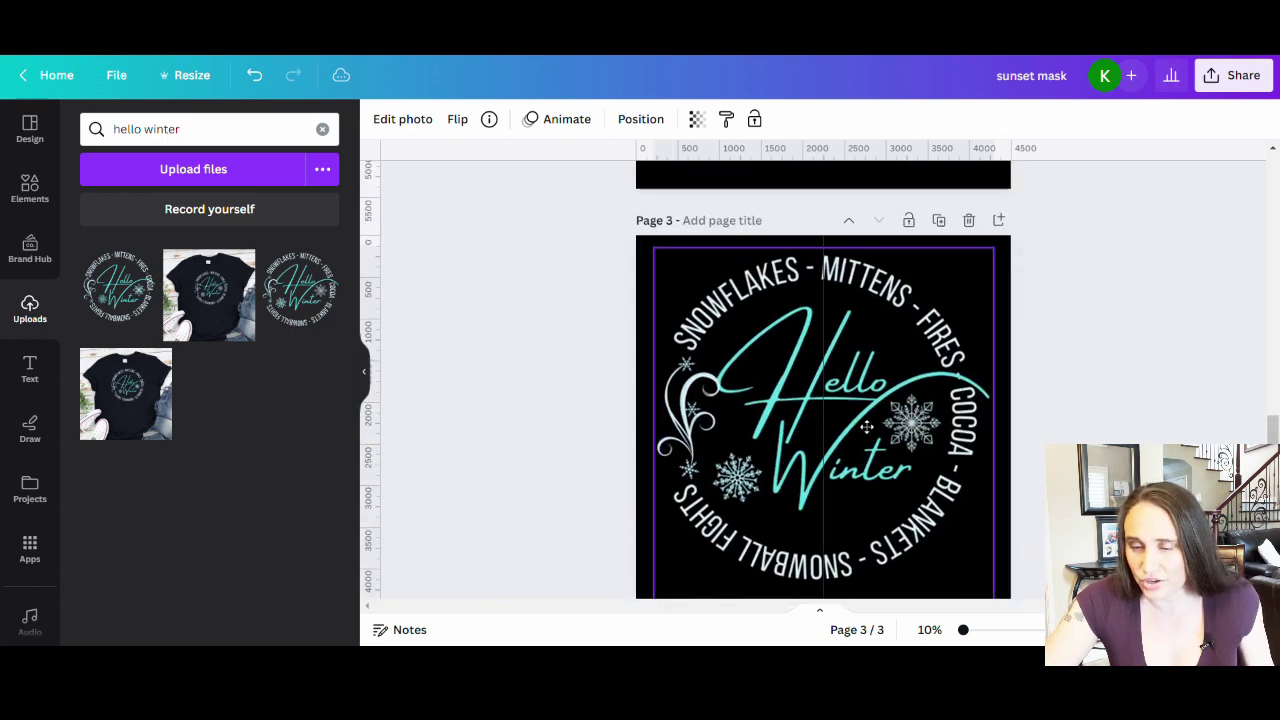
click(866, 427)
scroll(1040, 445, up, 2)
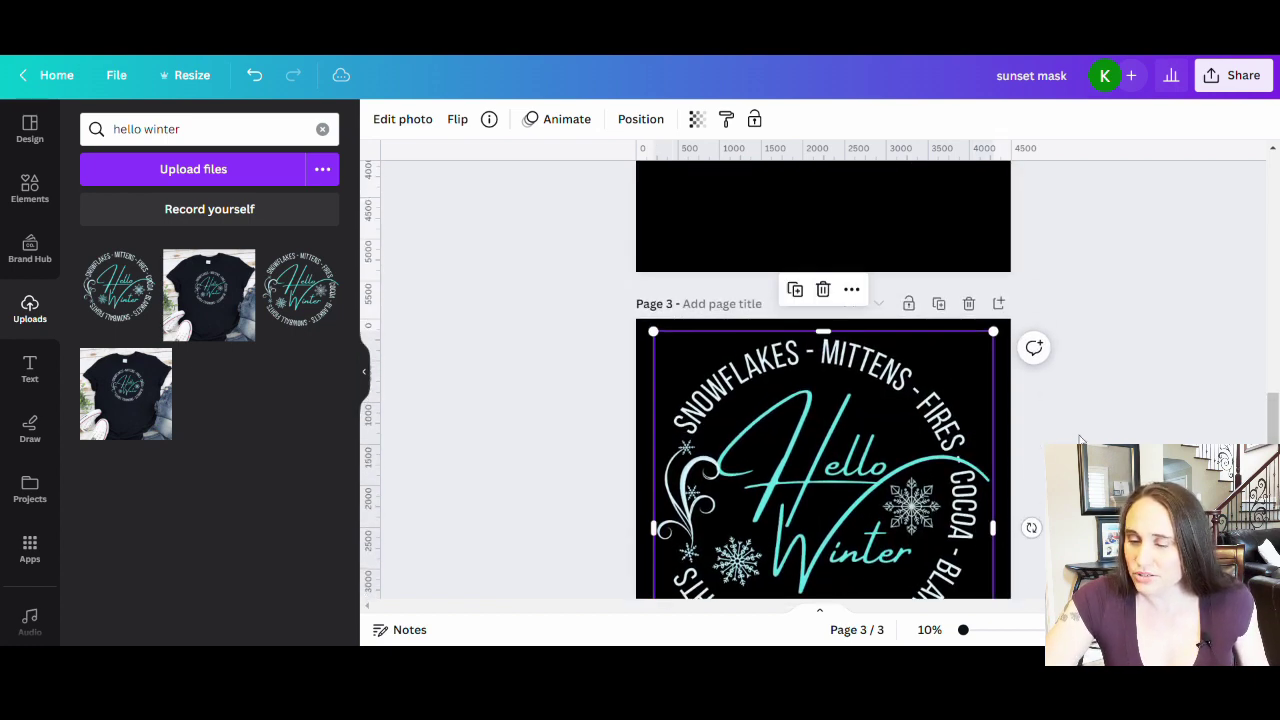
click(1105, 436)
Compare the Hello Winter design on page 3 with the gradient and multicoloured Hello Summer designs on pages 2 and 1.
scroll(1050, 415, down, 1)
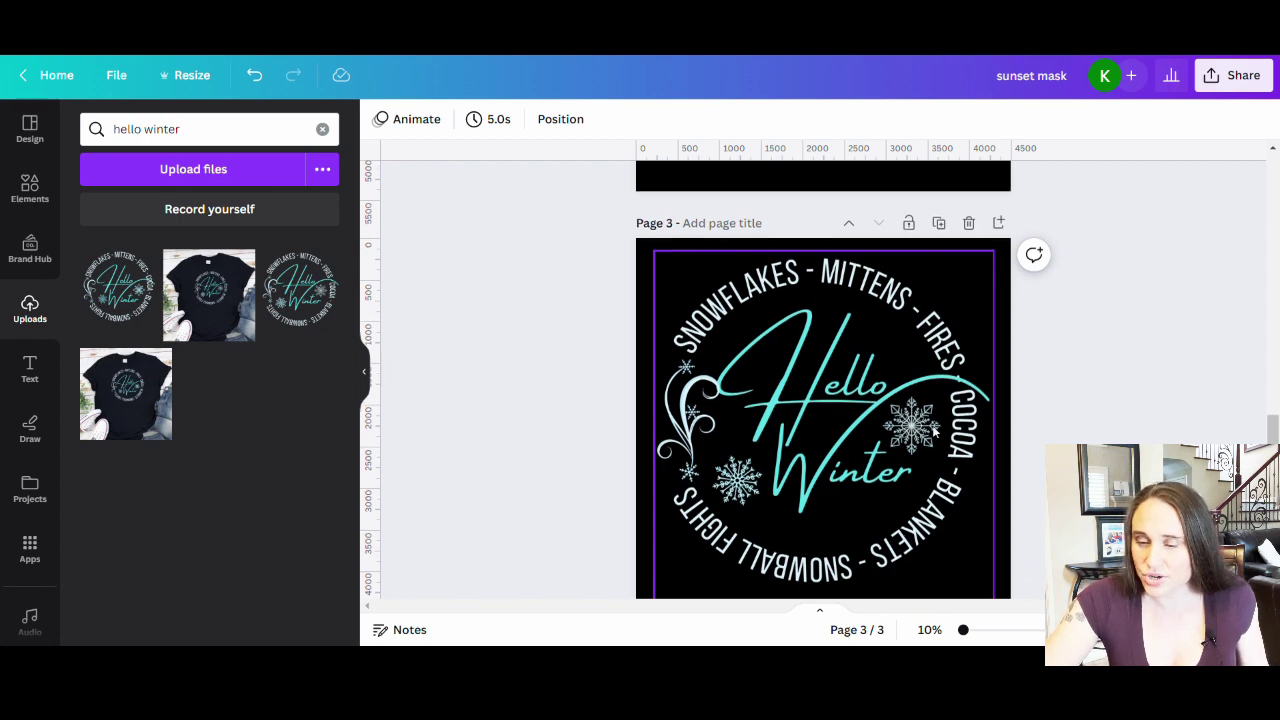
scroll(860, 500, up, 1)
scroll(864, 497, down, 3)
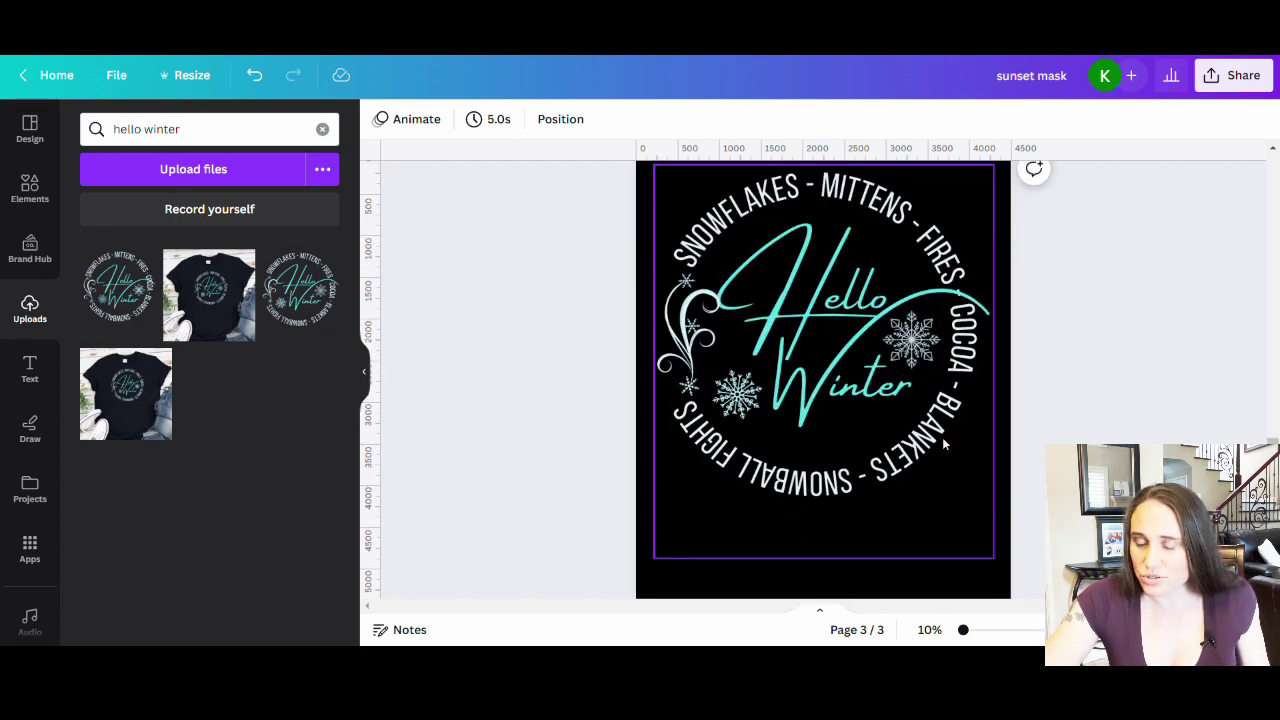
scroll(942, 437, up, 5)
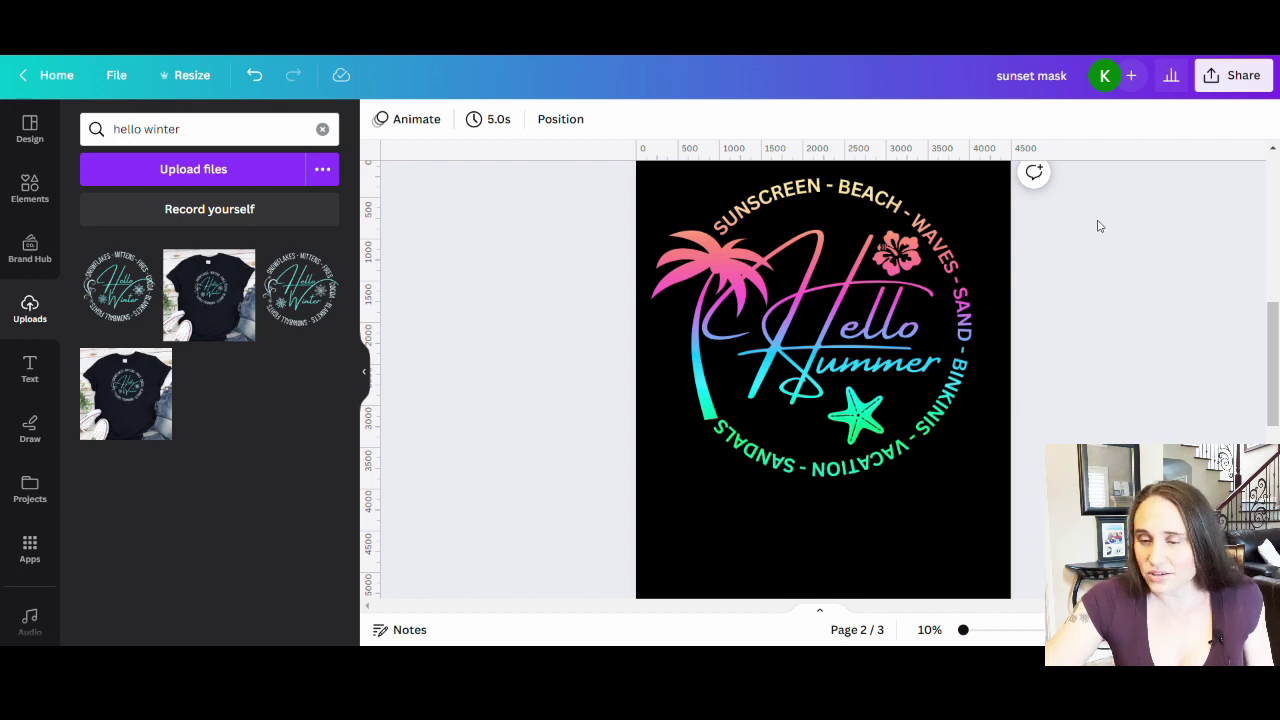
scroll(994, 206, up, 5)
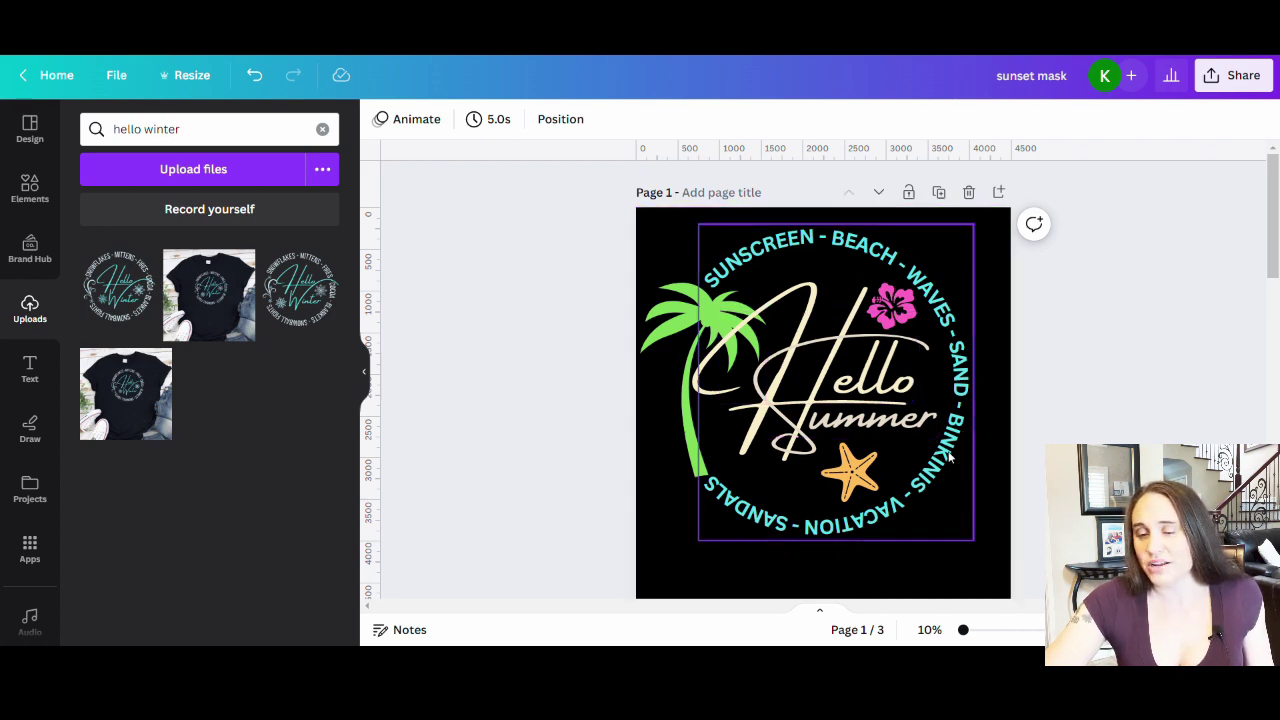
scroll(1143, 349, down, 10)
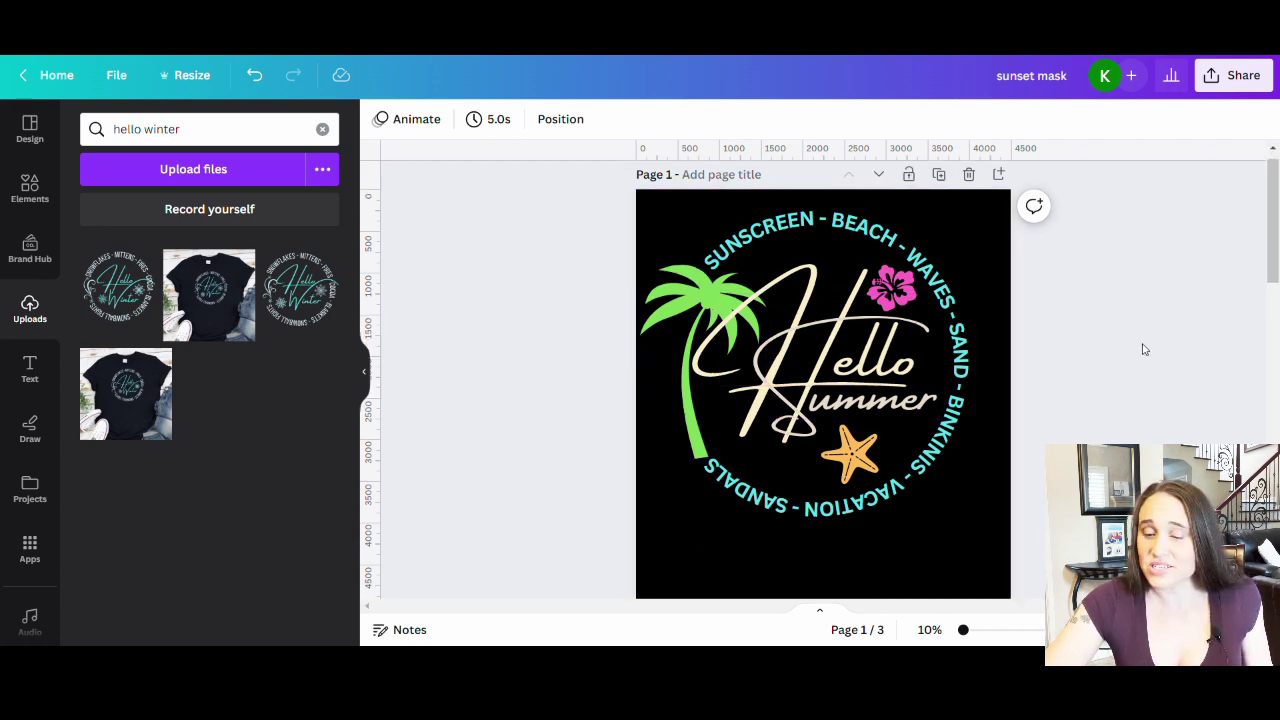
scroll(1149, 255, up, 5)
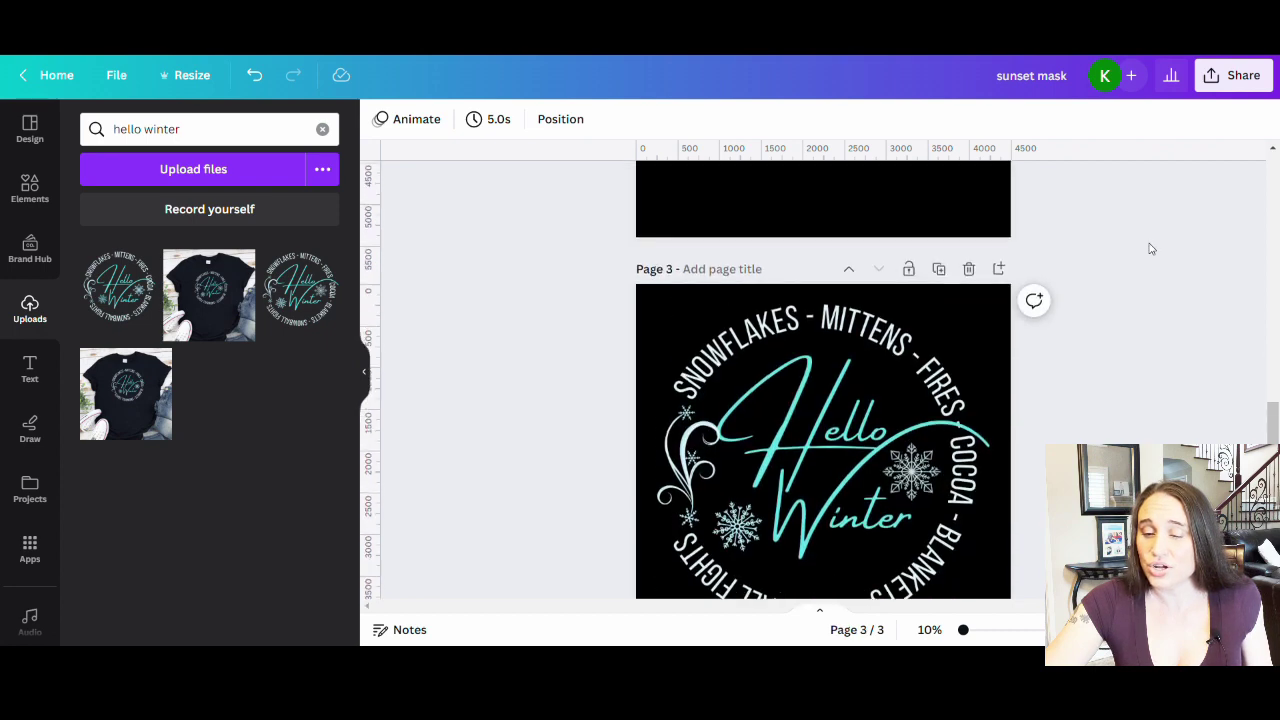
scroll(1170, 300, up, 1)
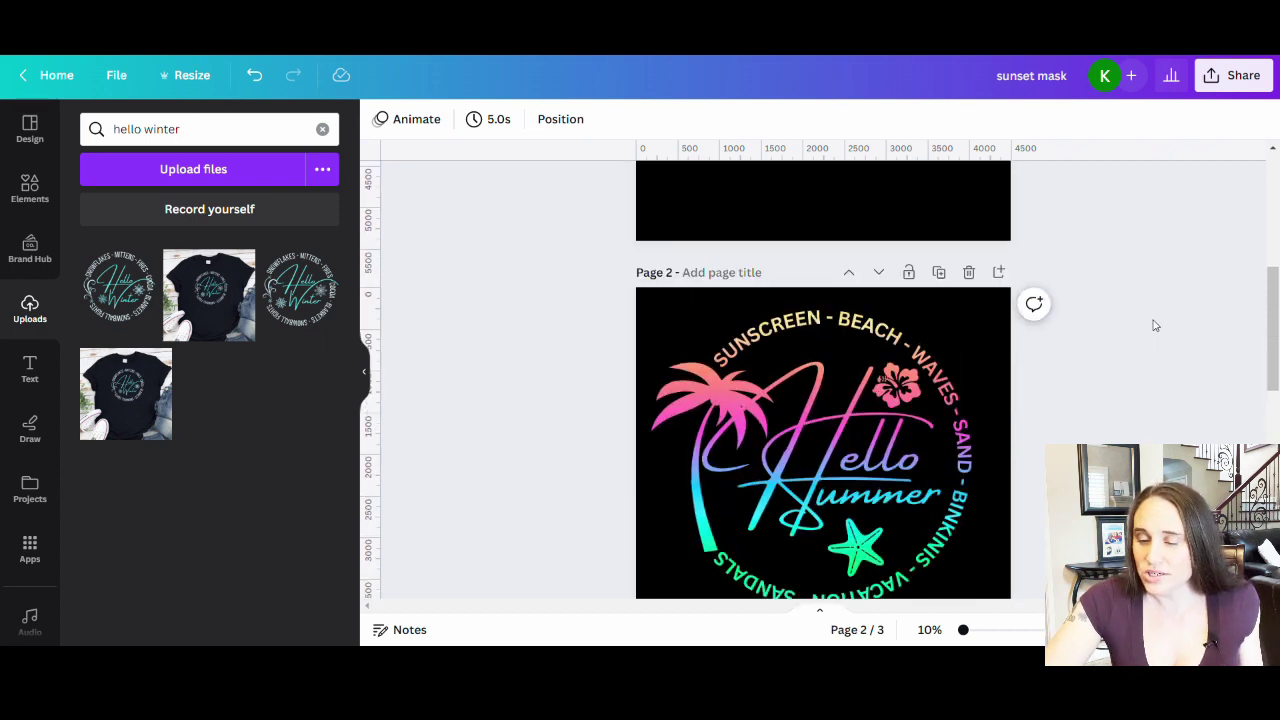